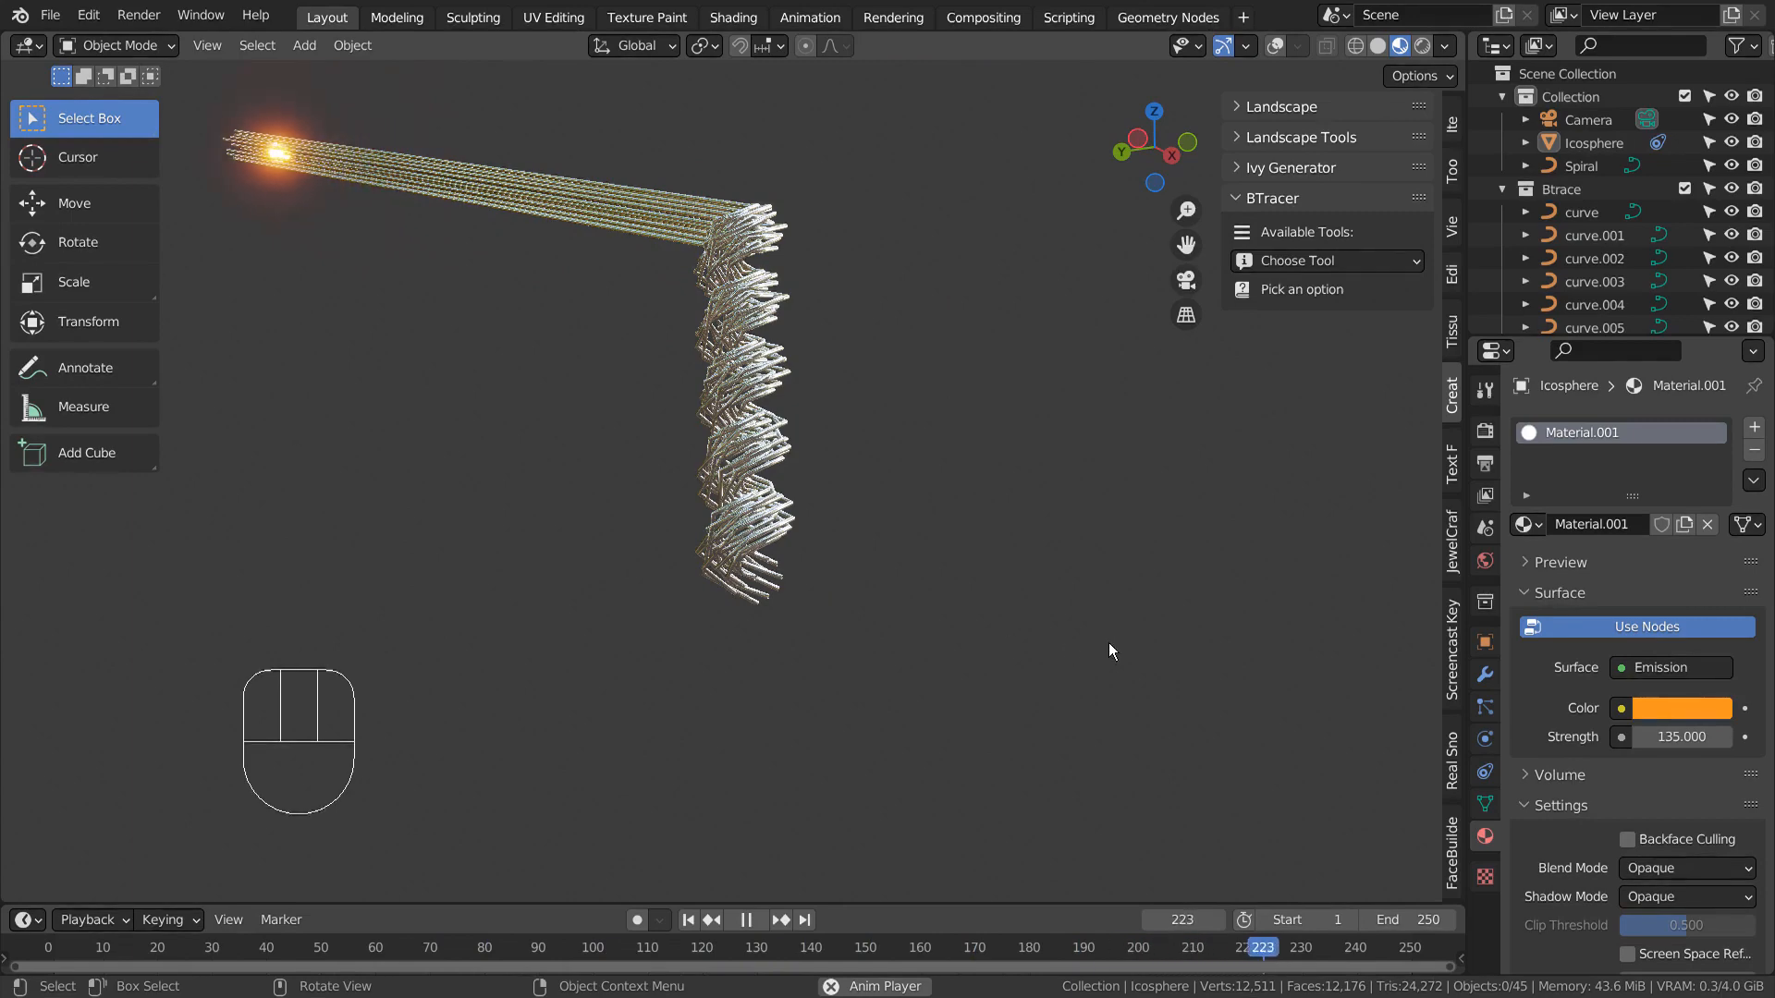
Step: View the animated curves around the glowing sphere, stop the playback and return to frame 1
{"action": "scroll", "coordinate": [728, 495], "scroll_direction": "up", "scroll_amount": 8}
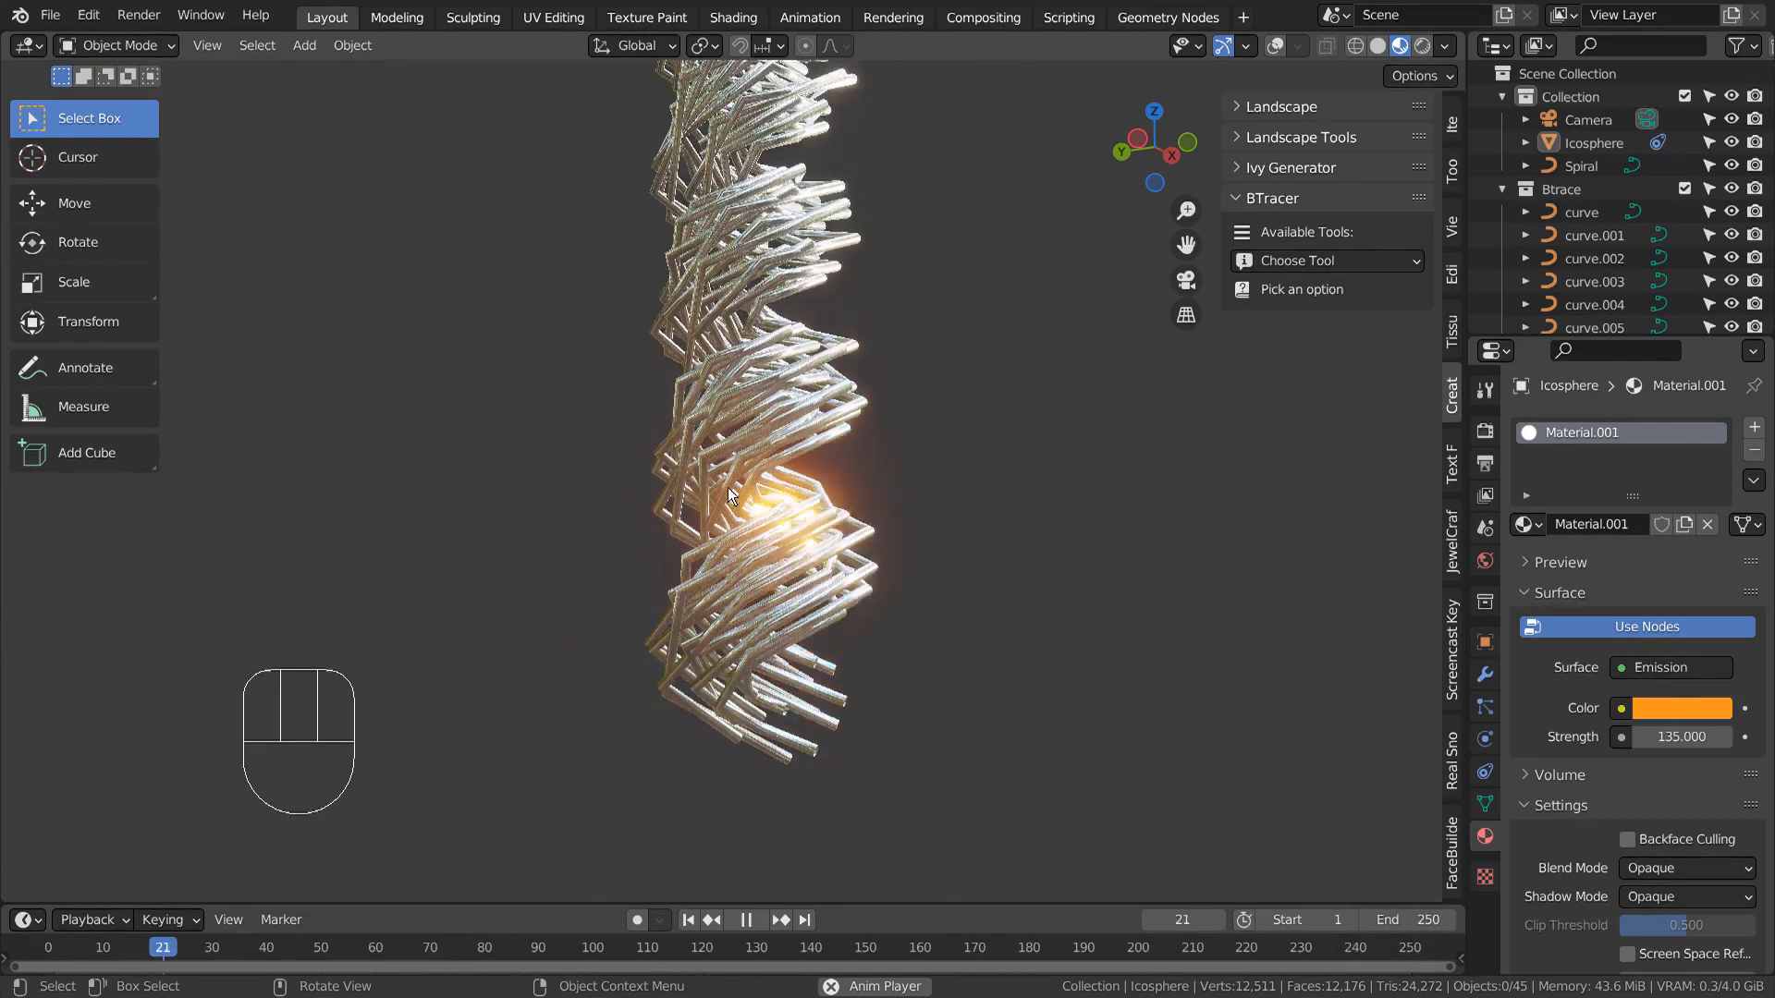
{"action": "left_click_drag", "start_coordinate": [1110, 645], "coordinate": [884, 695], "text": "alt"}
{"action": "left_click", "coordinate": [951, 570]}
{"action": "key", "text": "KP_Decimal"}
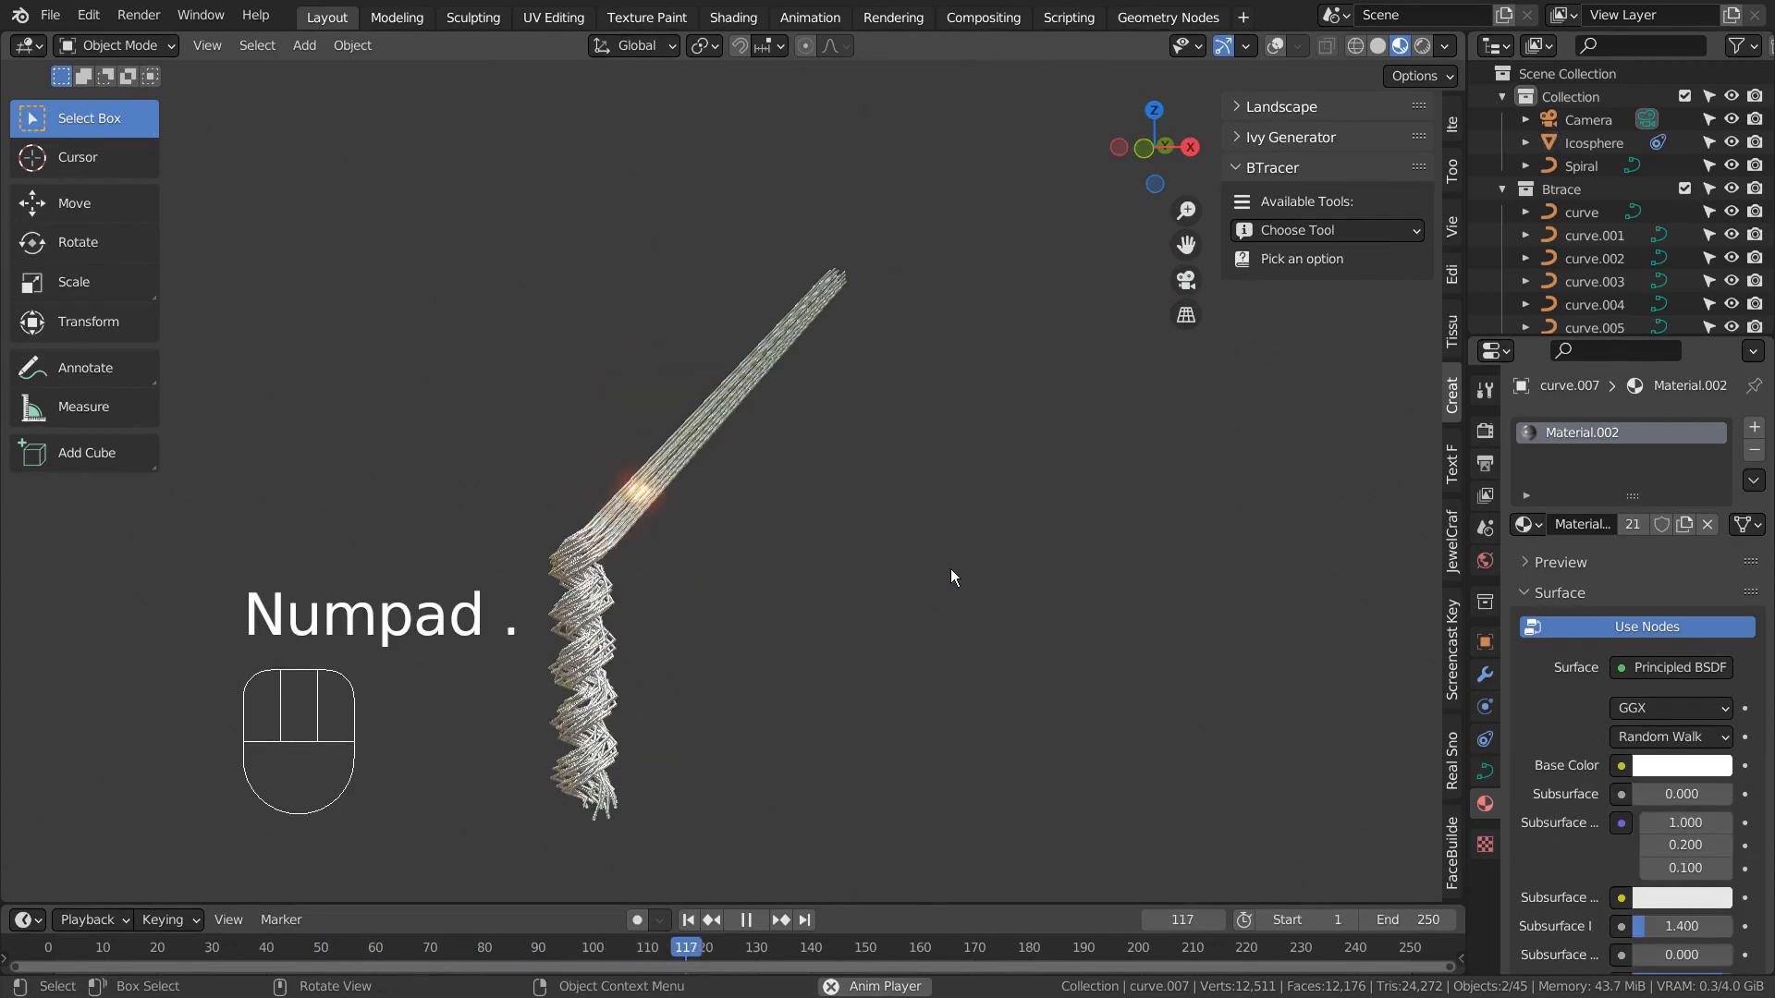
{"action": "key", "text": "space"}
{"action": "left_click", "coordinate": [689, 919]}
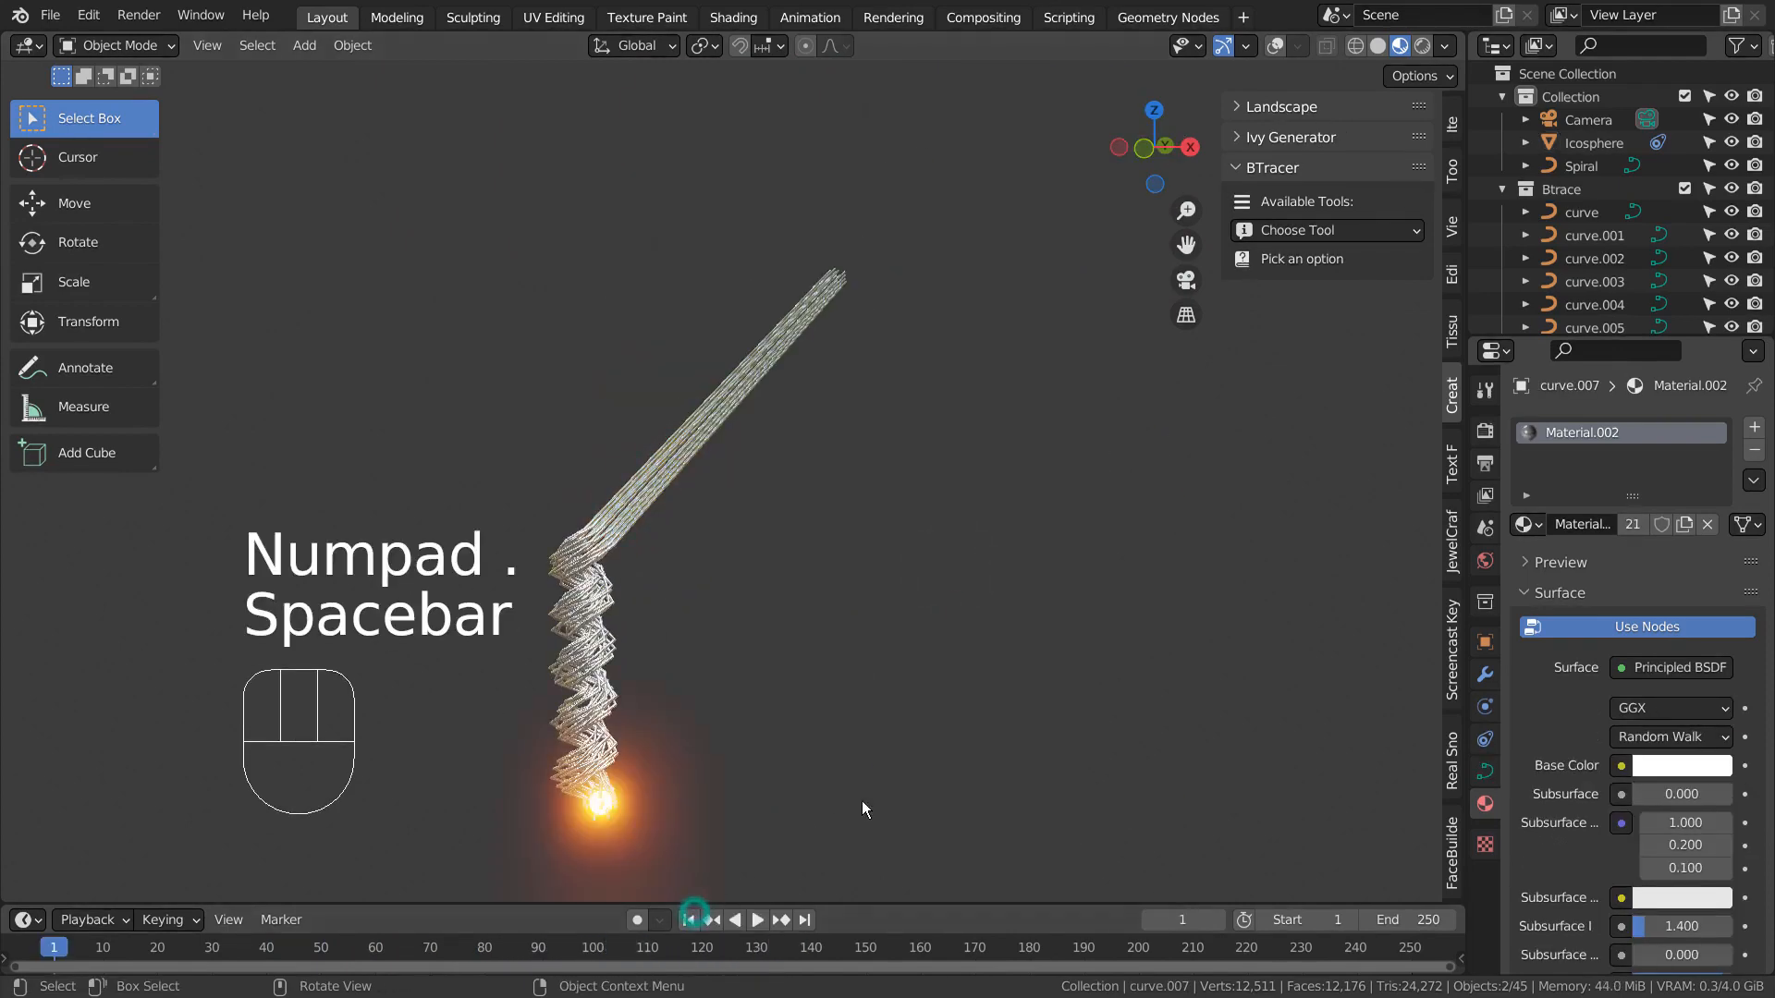
Step: Look through the curves in the Btrace collection and toggle the whole collection's visibility off and back on
{"action": "left_click", "coordinate": [1571, 189]}
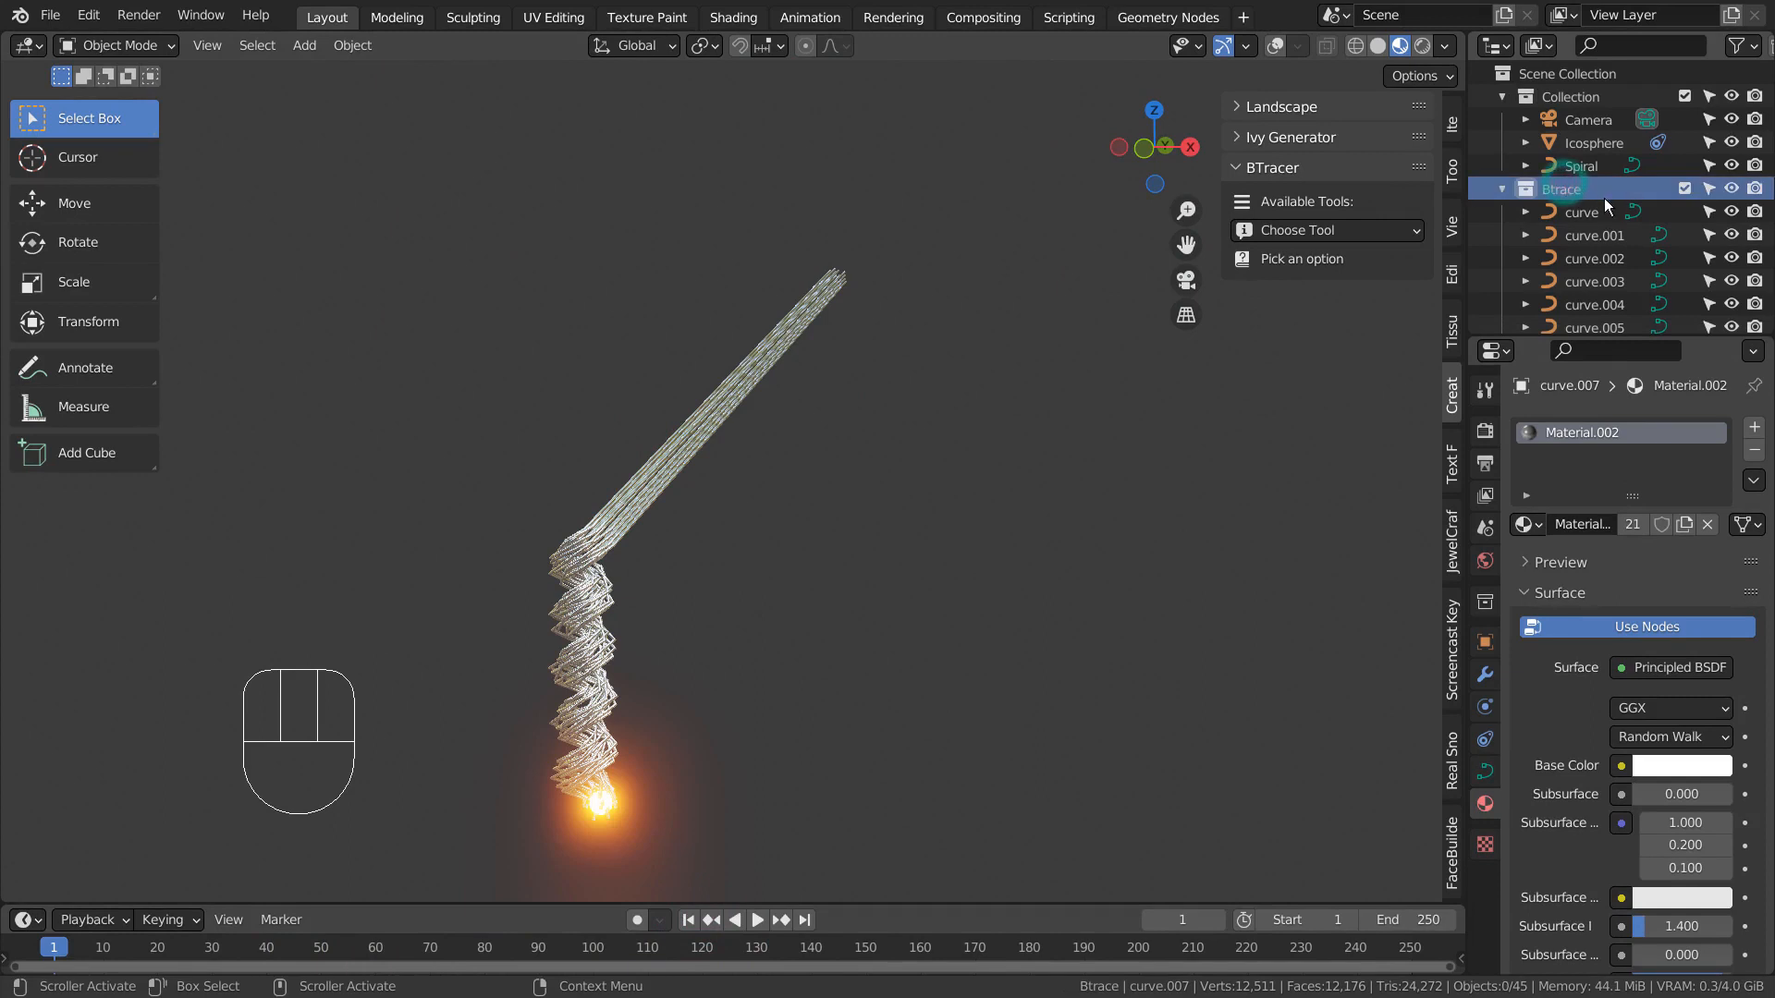
{"action": "scroll", "coordinate": [1604, 197], "scroll_direction": "down", "scroll_amount": 8}
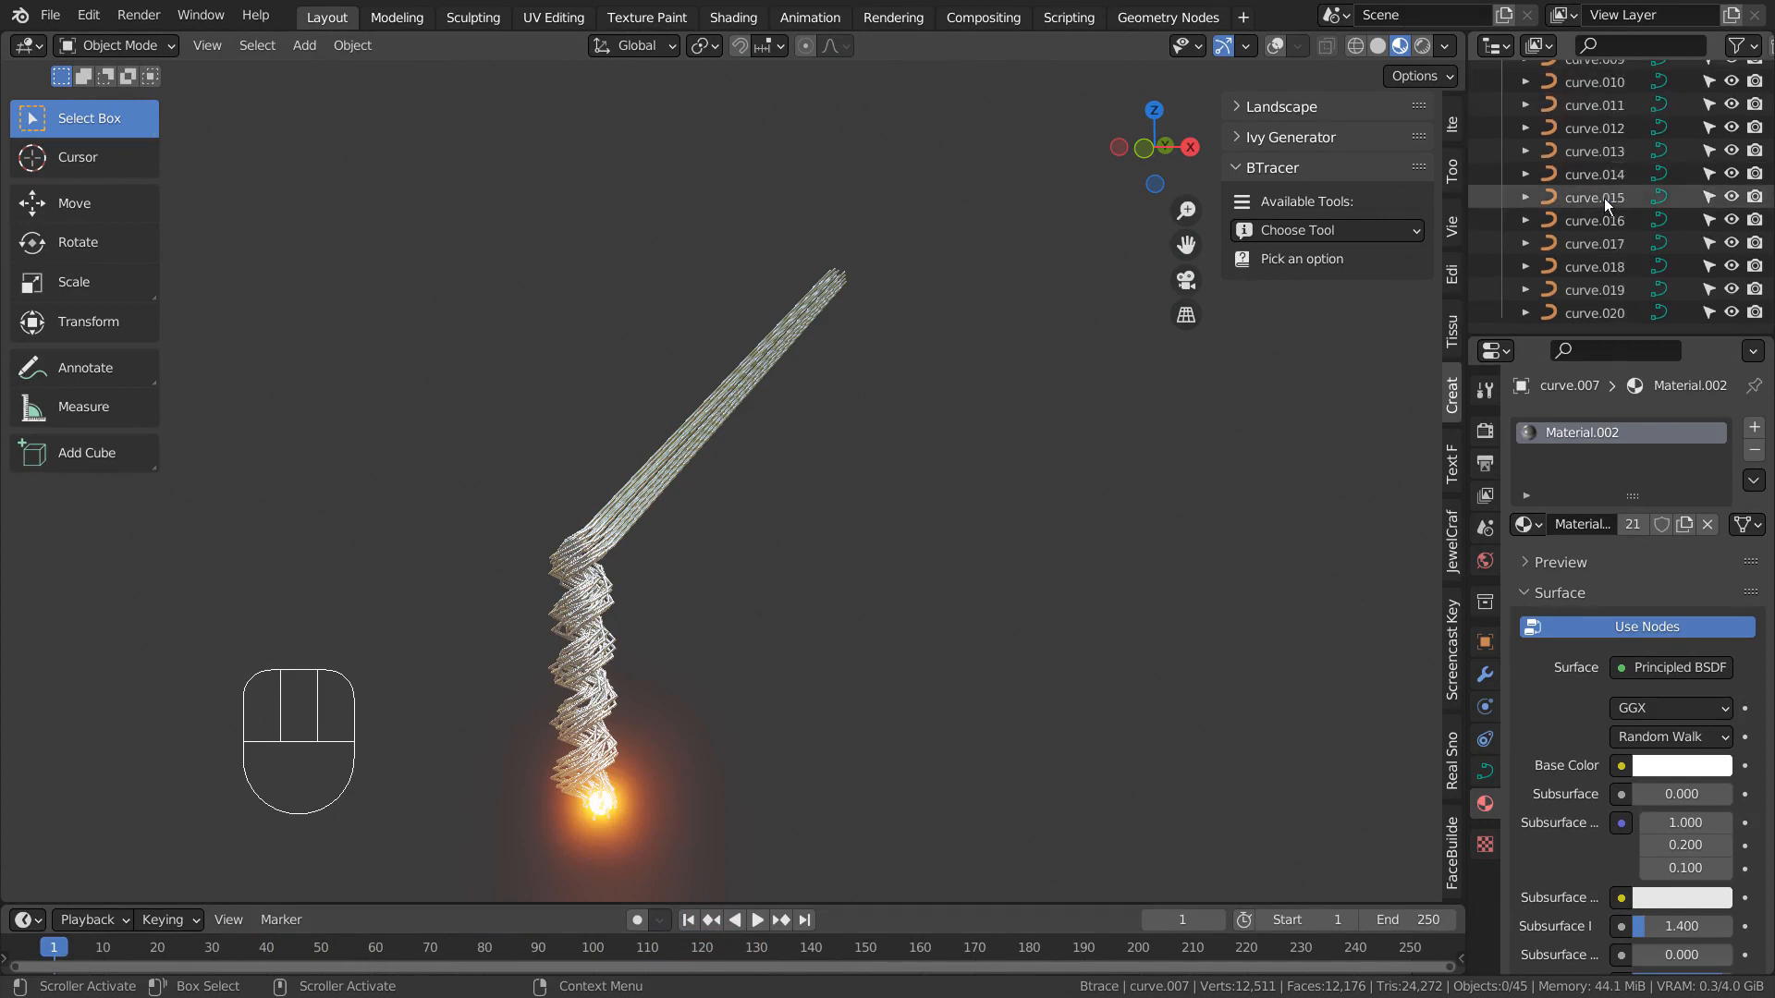
{"action": "scroll", "coordinate": [1605, 197], "scroll_direction": "up", "scroll_amount": 8}
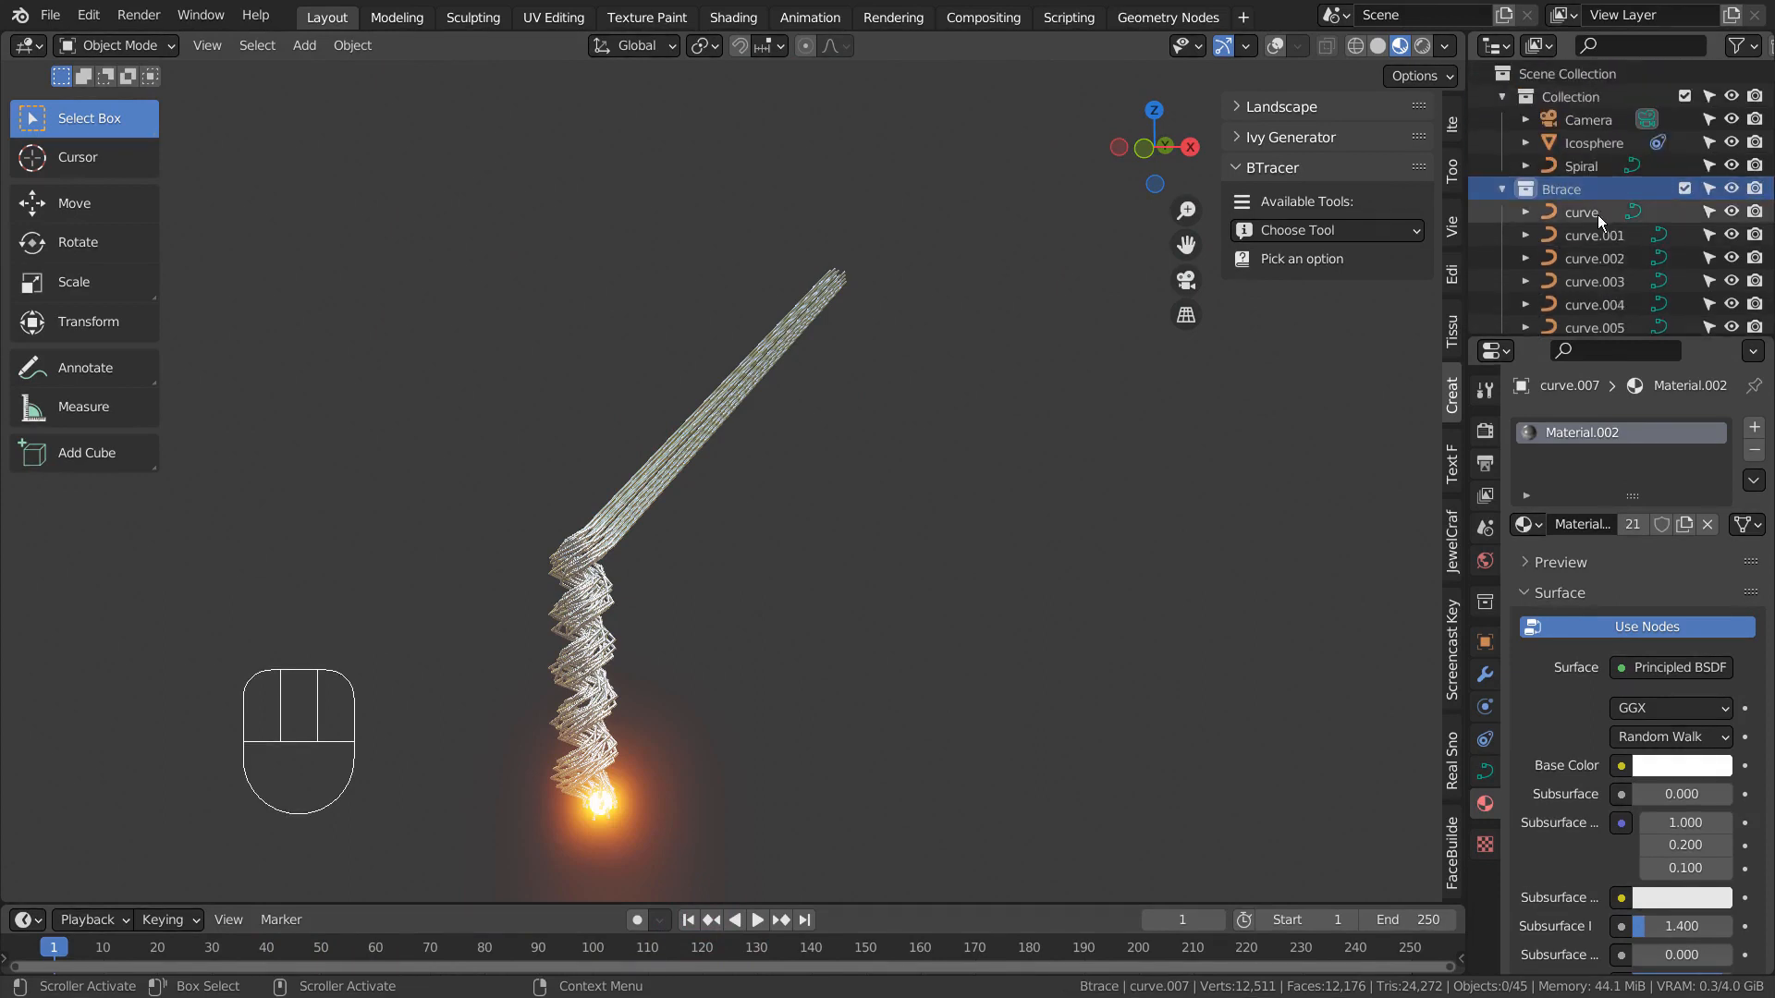
{"action": "scroll", "coordinate": [1597, 214], "scroll_direction": "down", "scroll_amount": 6}
{"action": "scroll", "coordinate": [1597, 214], "scroll_direction": "up", "scroll_amount": 3}
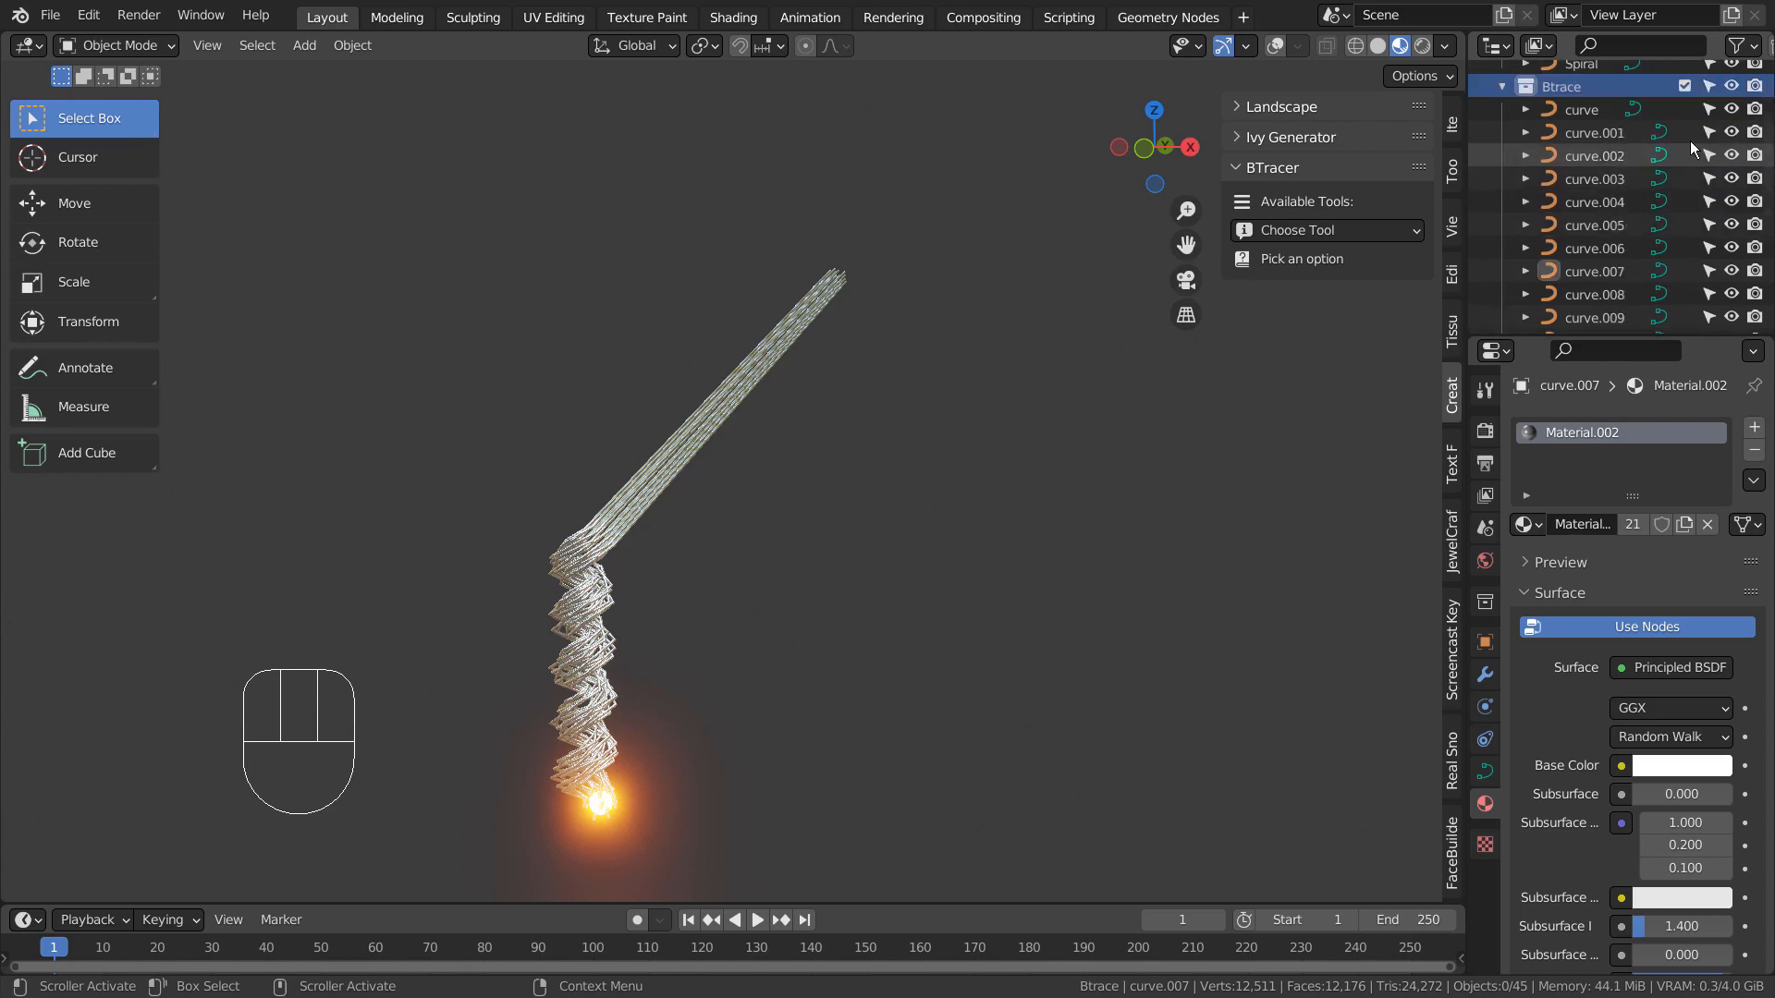
{"action": "left_click", "coordinate": [1732, 85]}
{"action": "left_click", "coordinate": [1732, 85]}
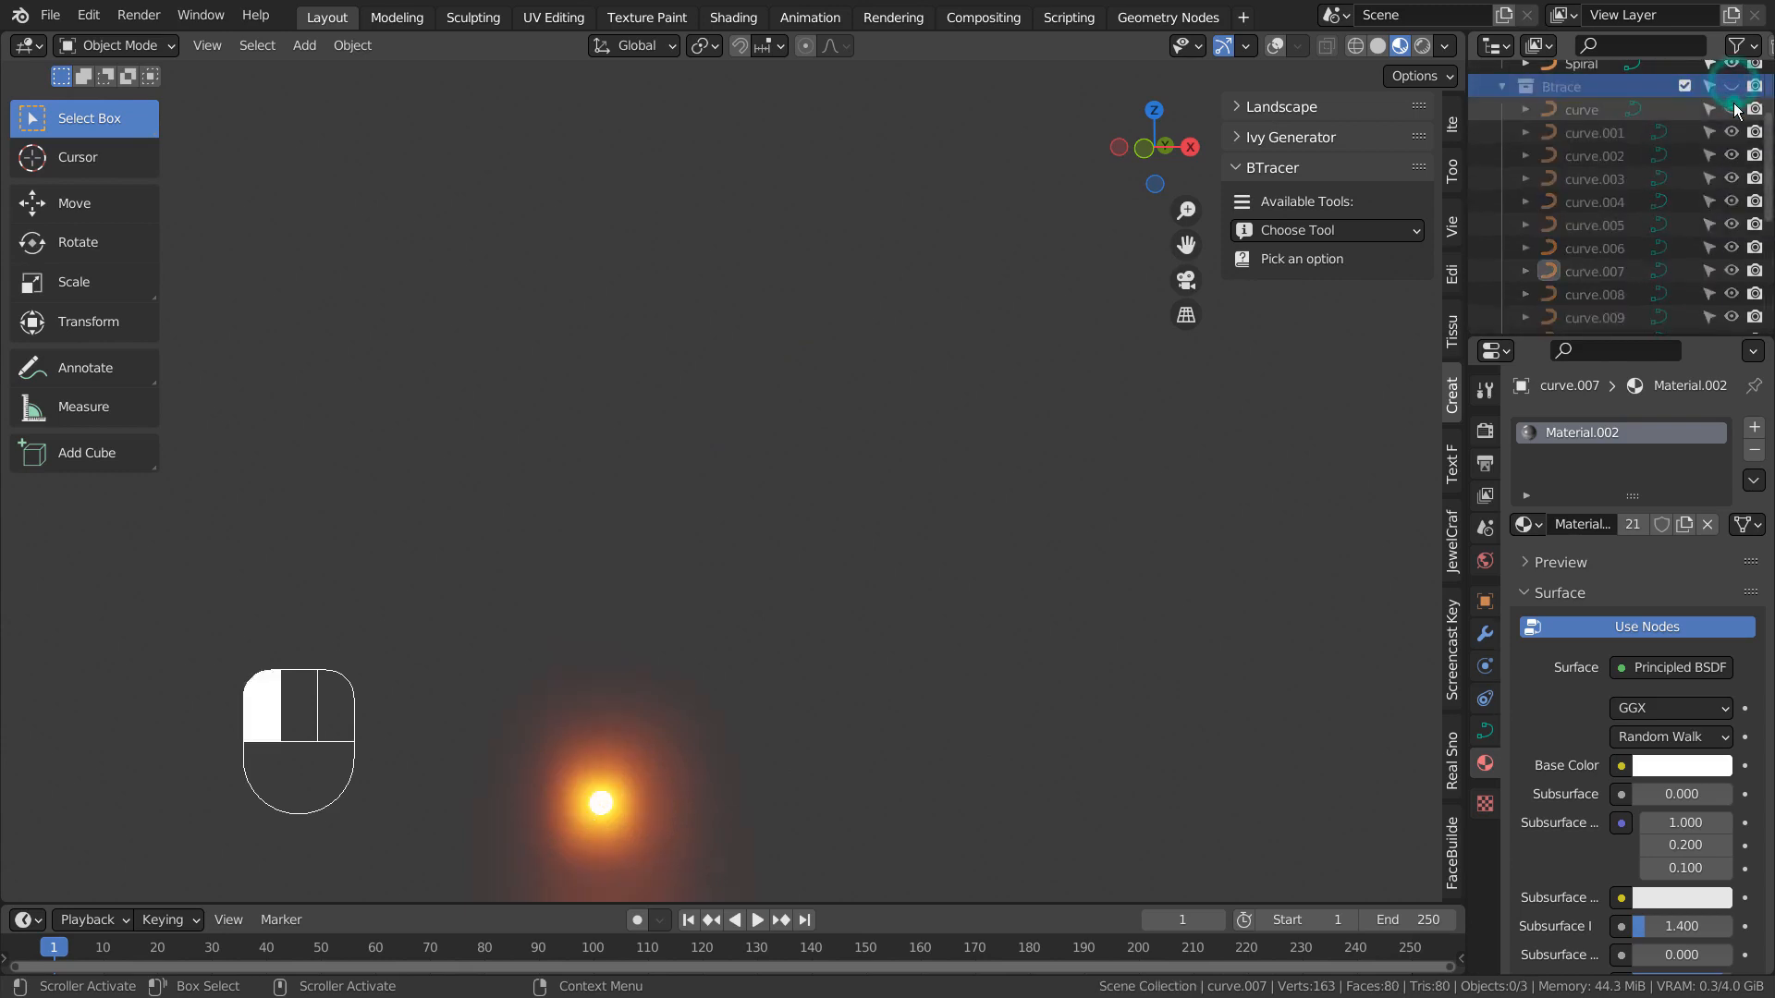
Step: Try hiding several individual curves of the Btrace collection, such as curve, curve.001 and curve.004, and undo the hiding
{"action": "left_click", "coordinate": [1732, 109]}
{"action": "left_click", "coordinate": [1732, 132]}
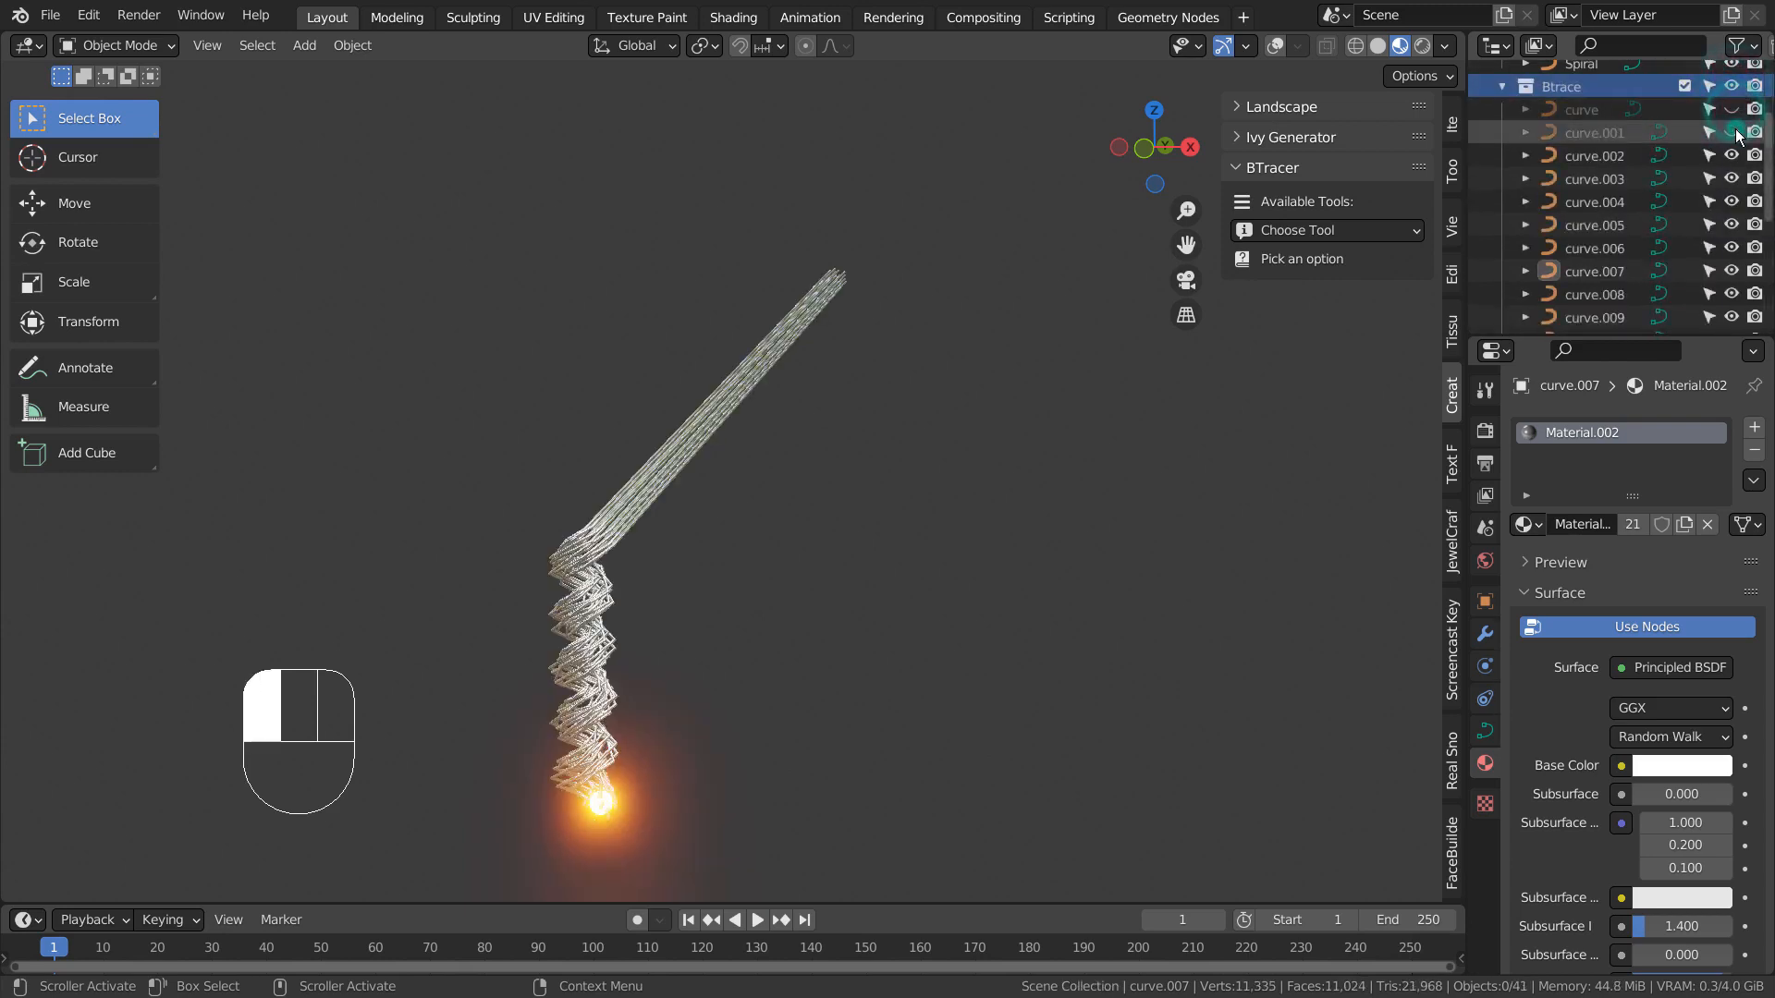
{"action": "left_click", "coordinate": [1732, 201]}
{"action": "left_click", "coordinate": [1732, 248]}
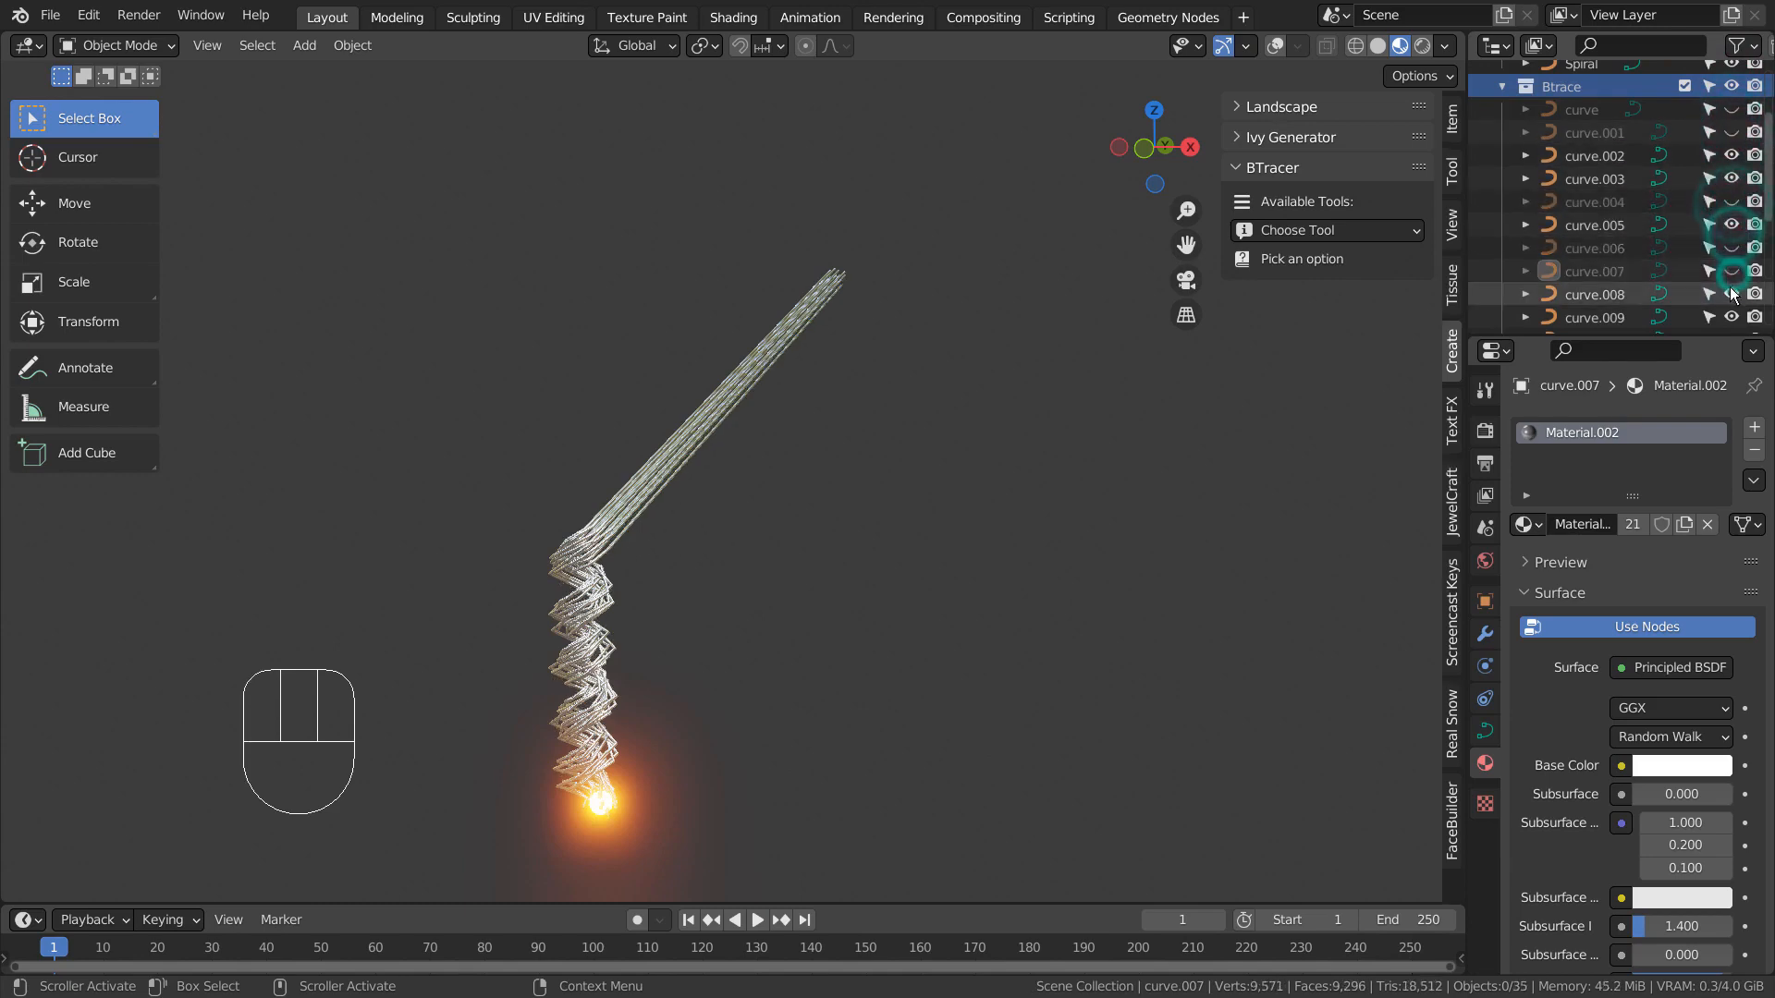
{"action": "key", "text": "ctrl+z"}
{"action": "key", "text": "ctrl+z"}
{"action": "key", "text": "ctrl+z"}
{"action": "key", "text": "ctrl+z"}
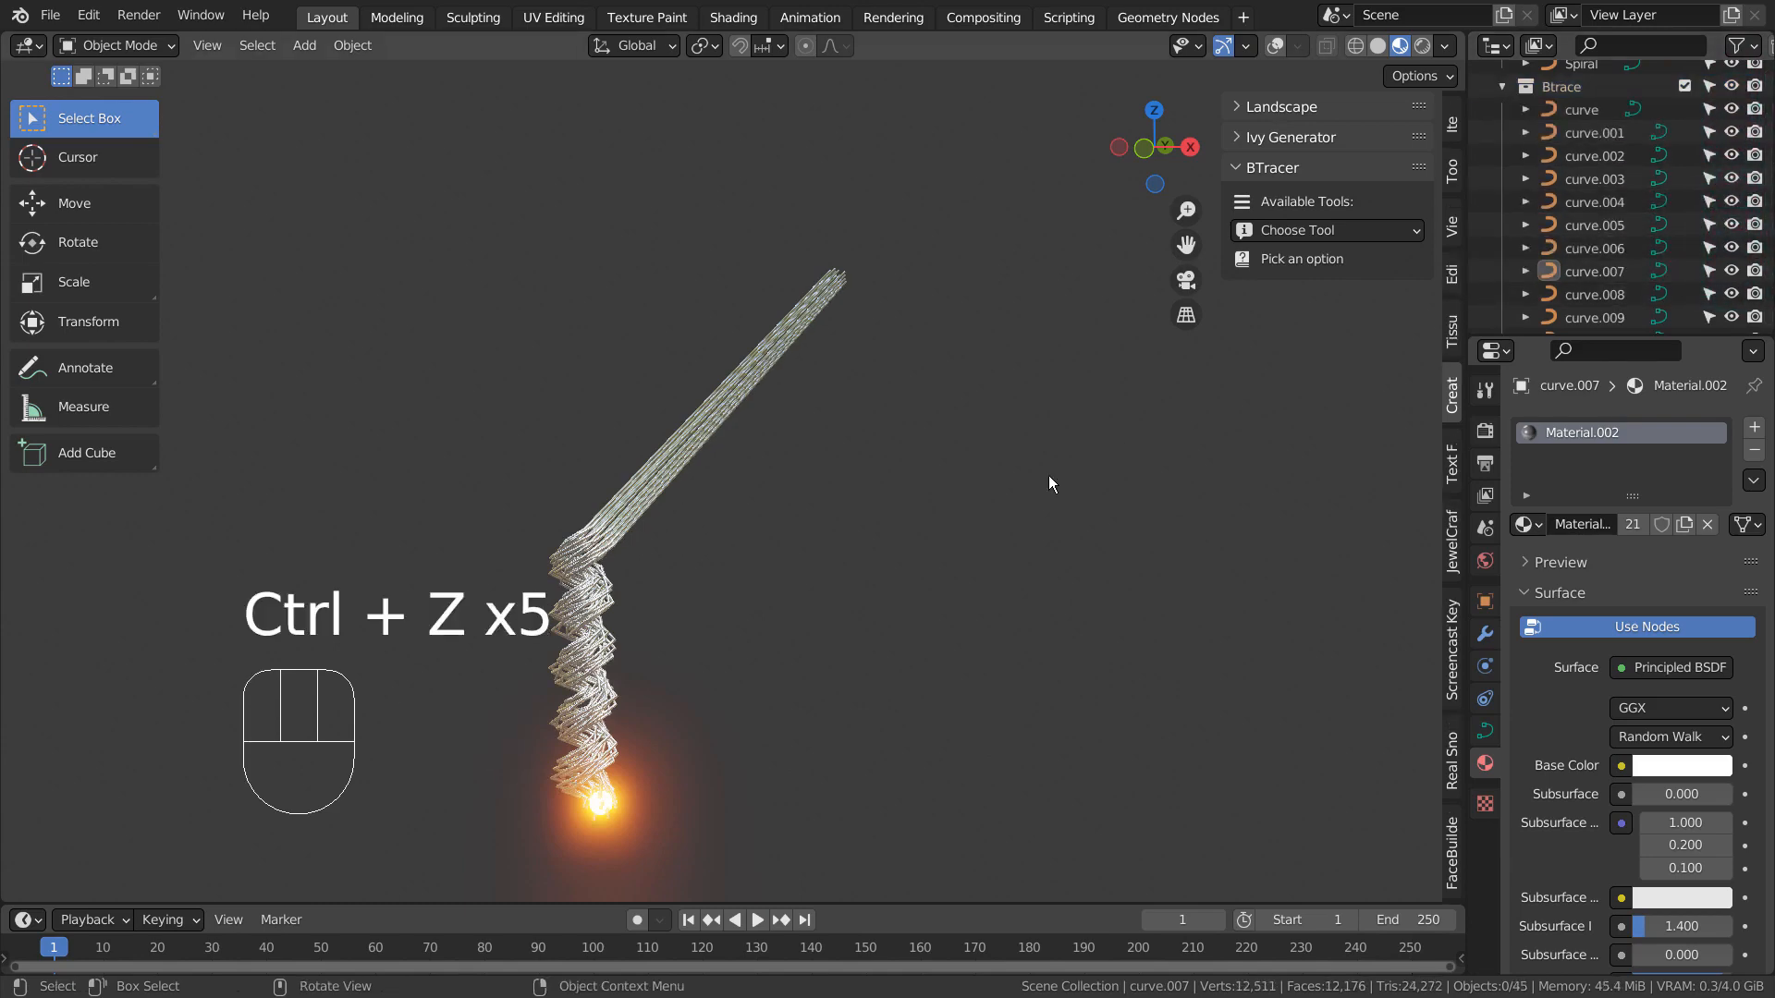
Step: Select one of the twisted Btrace curves and turn on the viewport overlays to see its outline
{"action": "mouse_move", "coordinate": [666, 613]}
{"action": "middle_mouse_down", "text": "alt"}
{"action": "mouse_move", "coordinate": [978, 596]}
{"action": "mouse_move", "coordinate": [568, 595]}
{"action": "mouse_move", "coordinate": [788, 602]}
{"action": "mouse_move", "coordinate": [681, 614]}
{"action": "middle_mouse_up", "text": "alt"}
{"action": "left_click", "coordinate": [640, 608]}
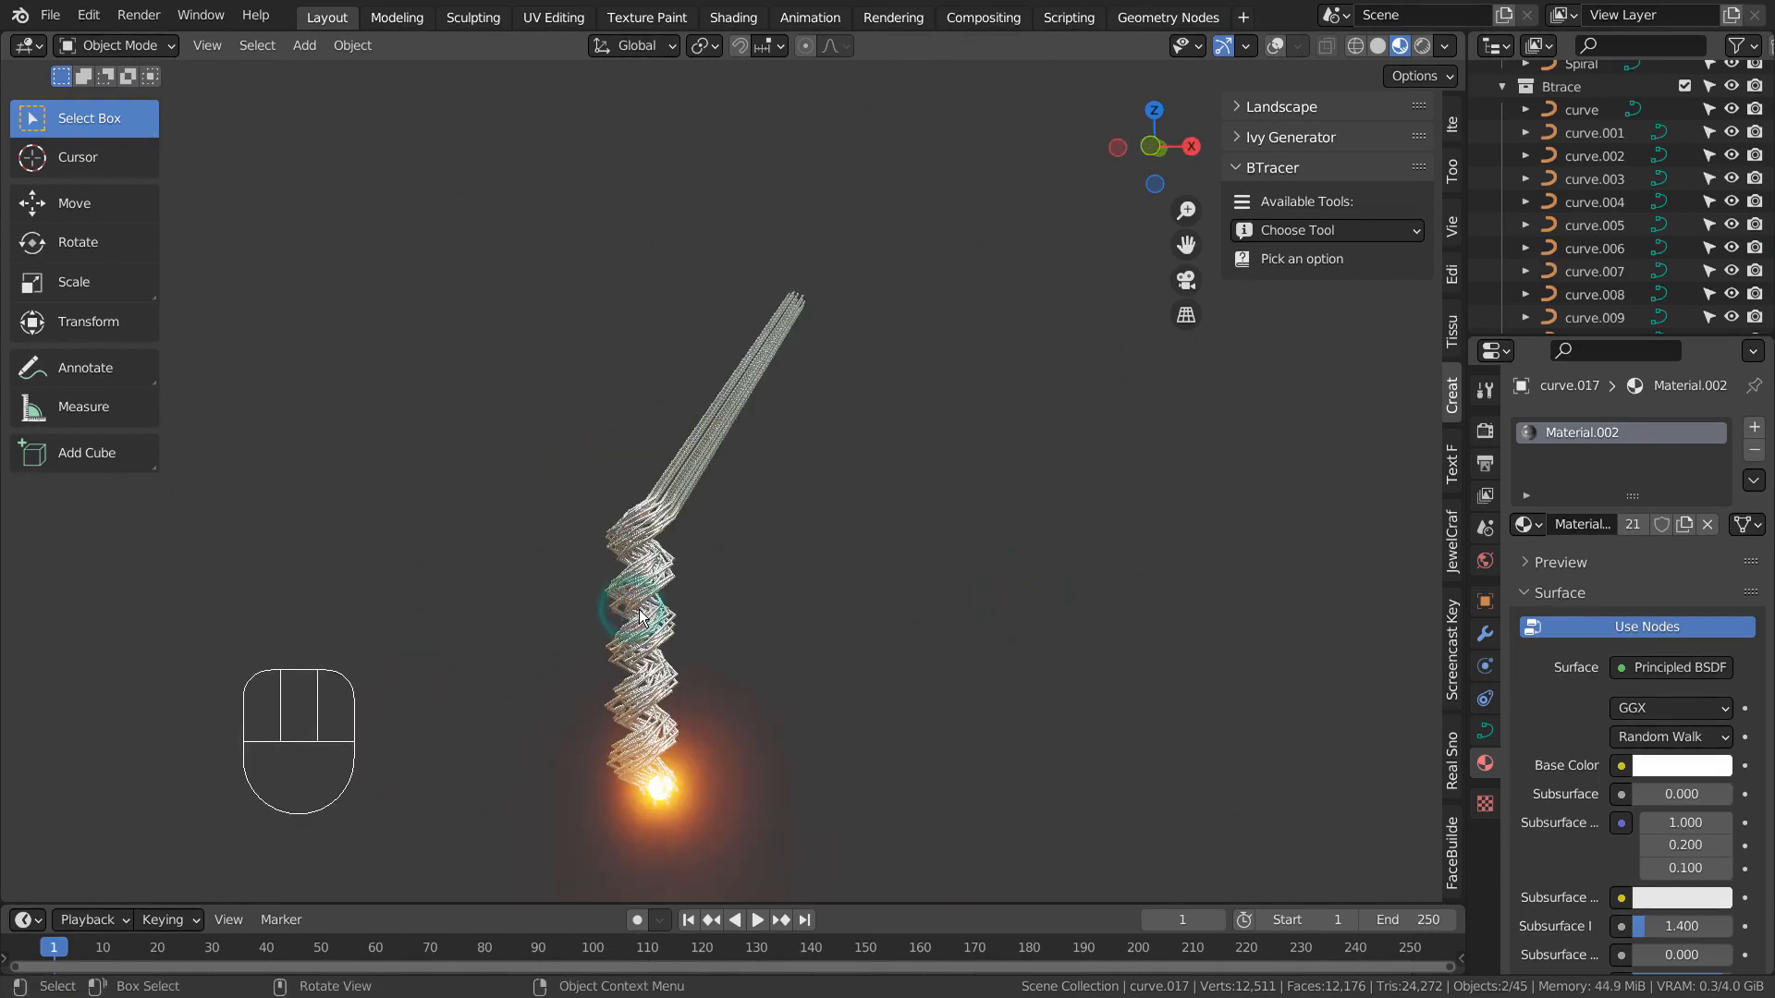
{"action": "scroll", "coordinate": [640, 615], "scroll_direction": "down", "scroll_amount": 2}
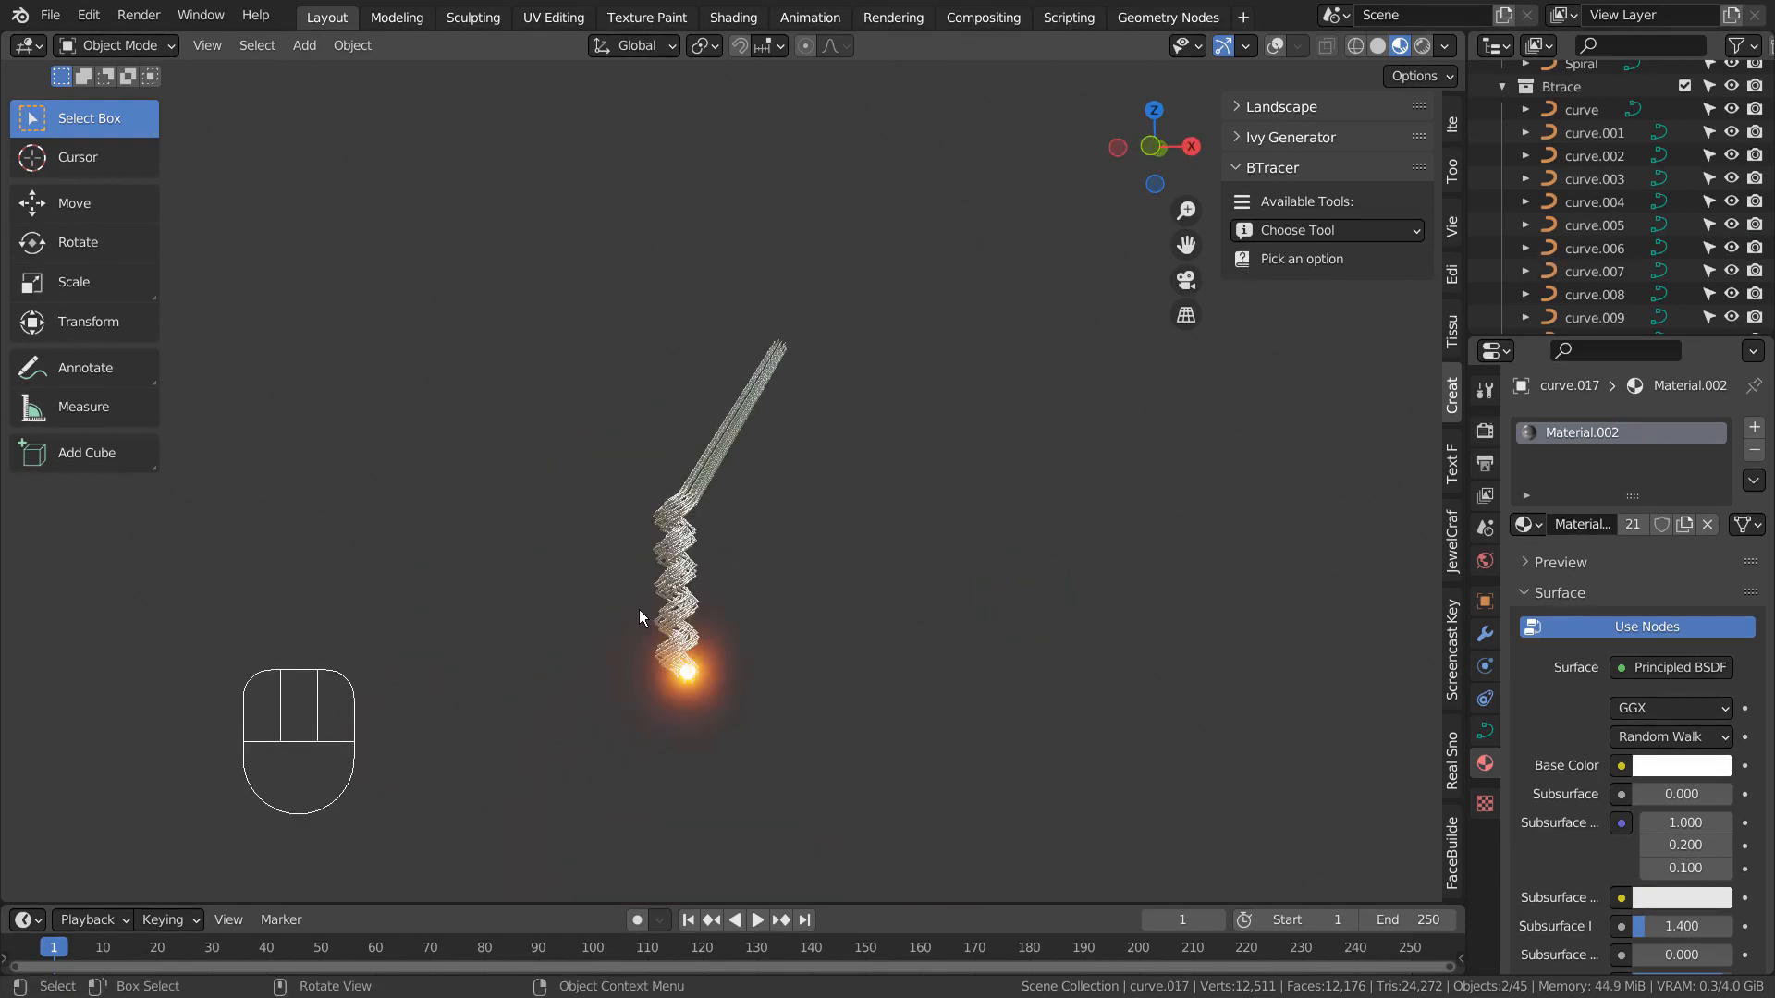
{"action": "left_click", "coordinate": [670, 608]}
{"action": "left_click", "coordinate": [1274, 46]}
{"action": "scroll", "coordinate": [679, 596], "scroll_direction": "up", "scroll_amount": 4}
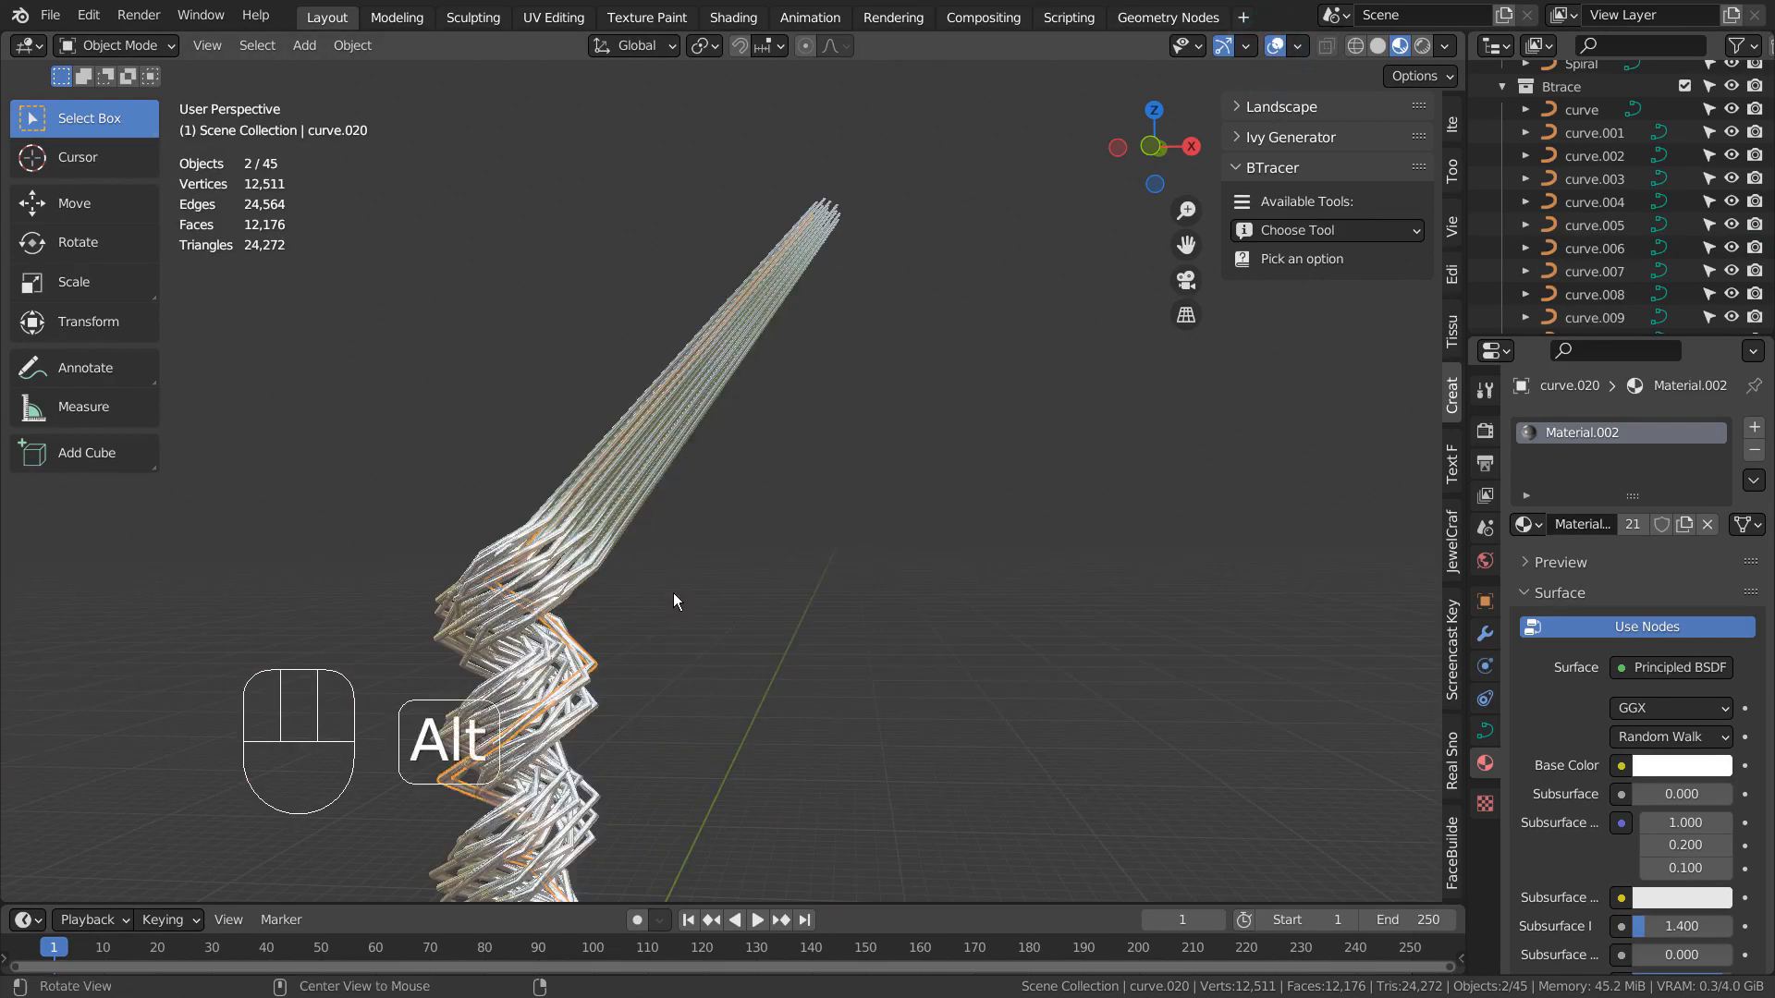
{"action": "mouse_move", "coordinate": [674, 595]}
{"action": "middle_mouse_down", "text": "alt"}
{"action": "mouse_move", "coordinate": [789, 479]}
{"action": "mouse_move", "coordinate": [788, 529]}
{"action": "mouse_move", "coordinate": [653, 601]}
{"action": "mouse_move", "coordinate": [583, 608]}
{"action": "mouse_move", "coordinate": [669, 620]}
{"action": "middle_mouse_up", "text": "alt"}
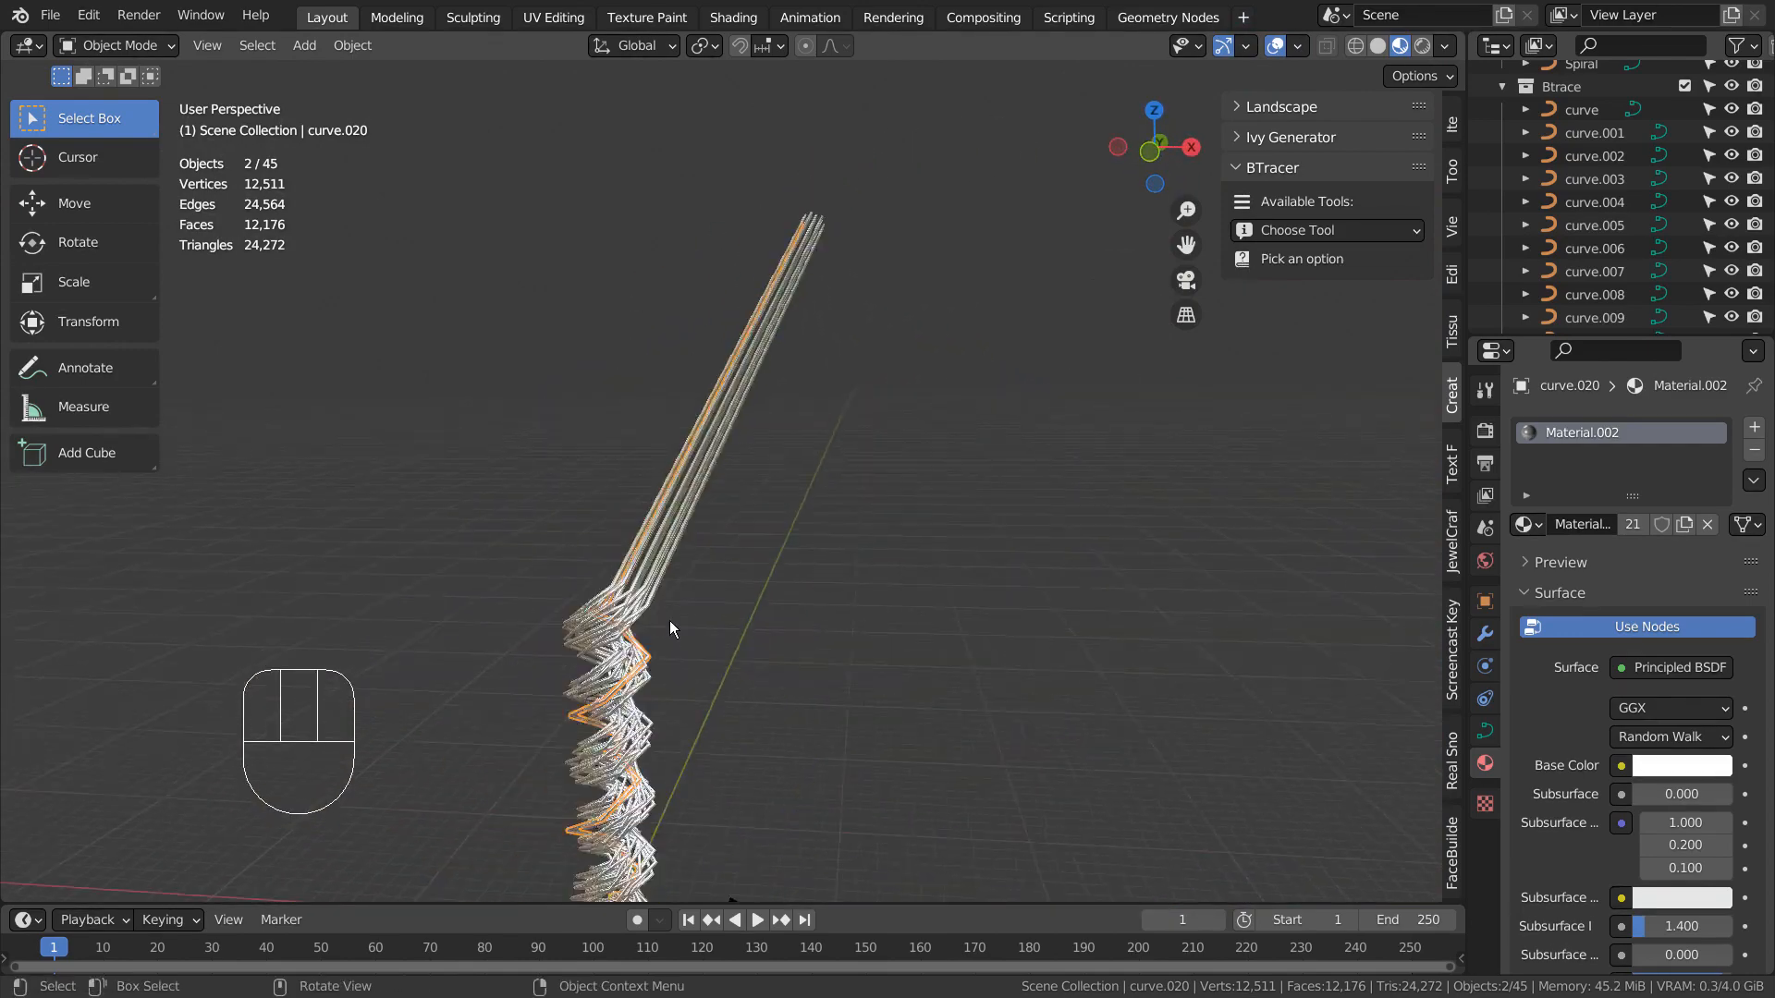
{"action": "scroll", "coordinate": [670, 625], "scroll_direction": "down", "scroll_amount": 2}
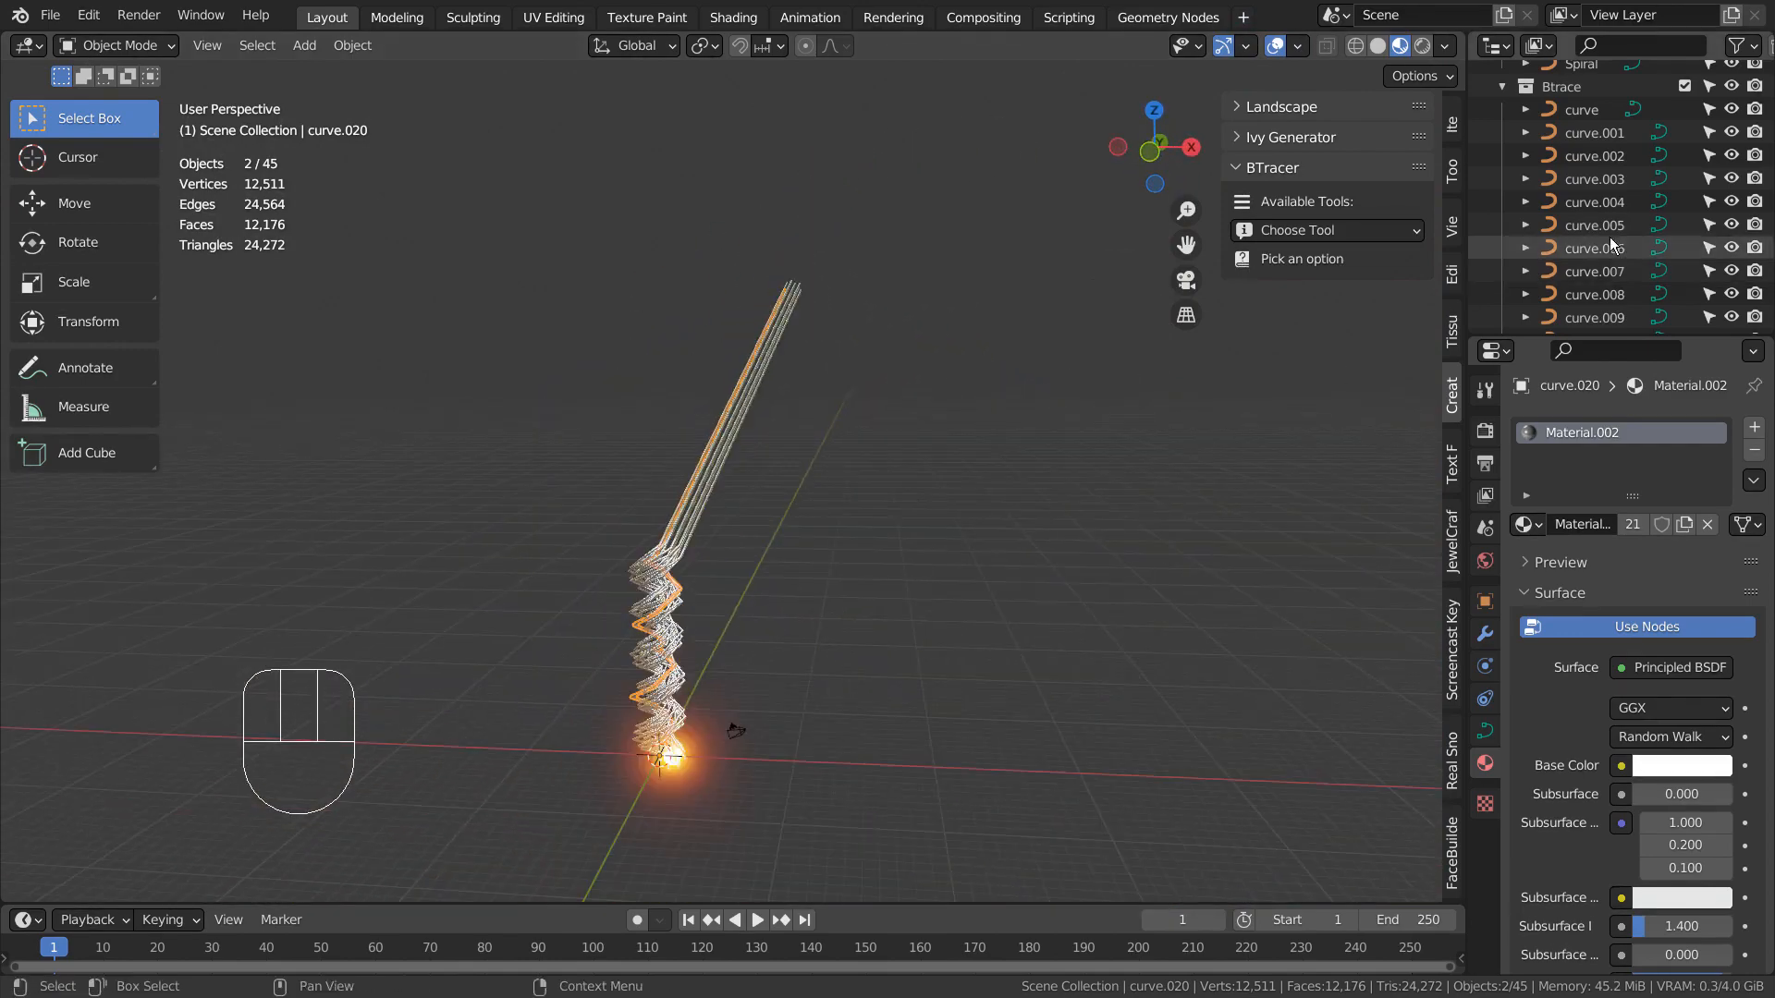
Step: Collapse and hide the Btrace collection, select the Spiral curve and frame it in the viewport
{"action": "scroll", "coordinate": [1617, 236], "scroll_direction": "up", "scroll_amount": 3}
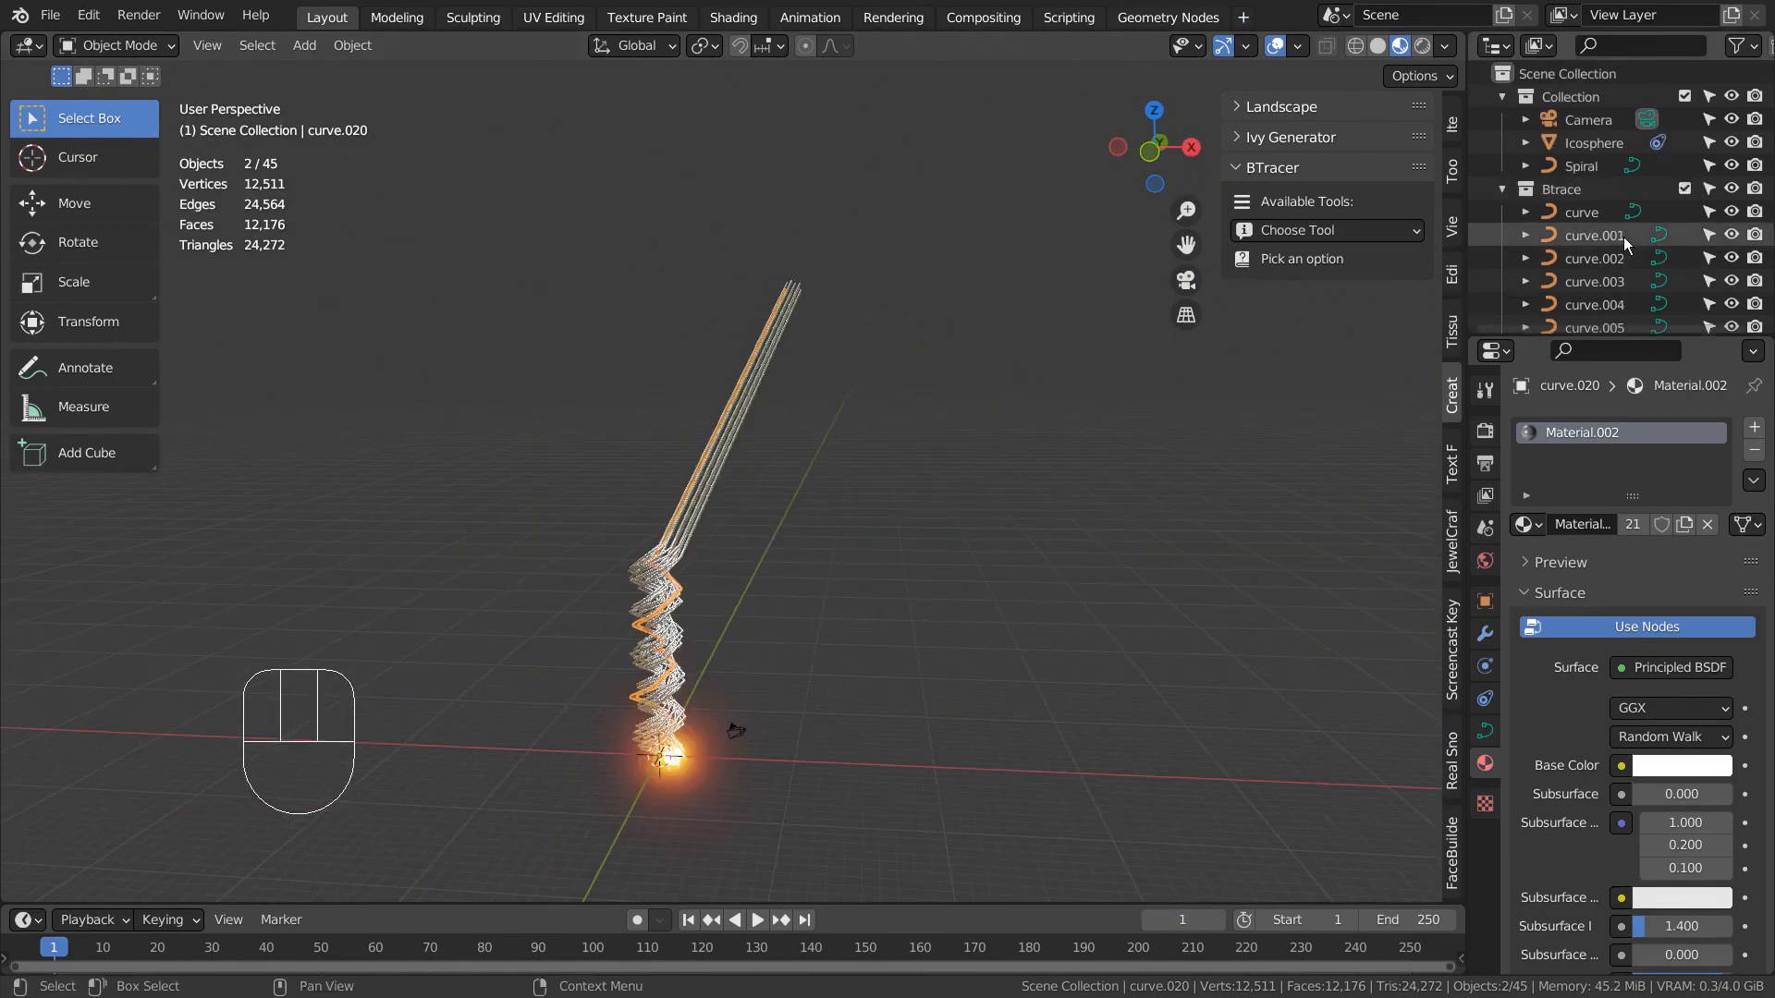
{"action": "left_click", "coordinate": [1500, 189]}
{"action": "left_click", "coordinate": [1732, 188]}
{"action": "left_click", "coordinate": [1576, 167]}
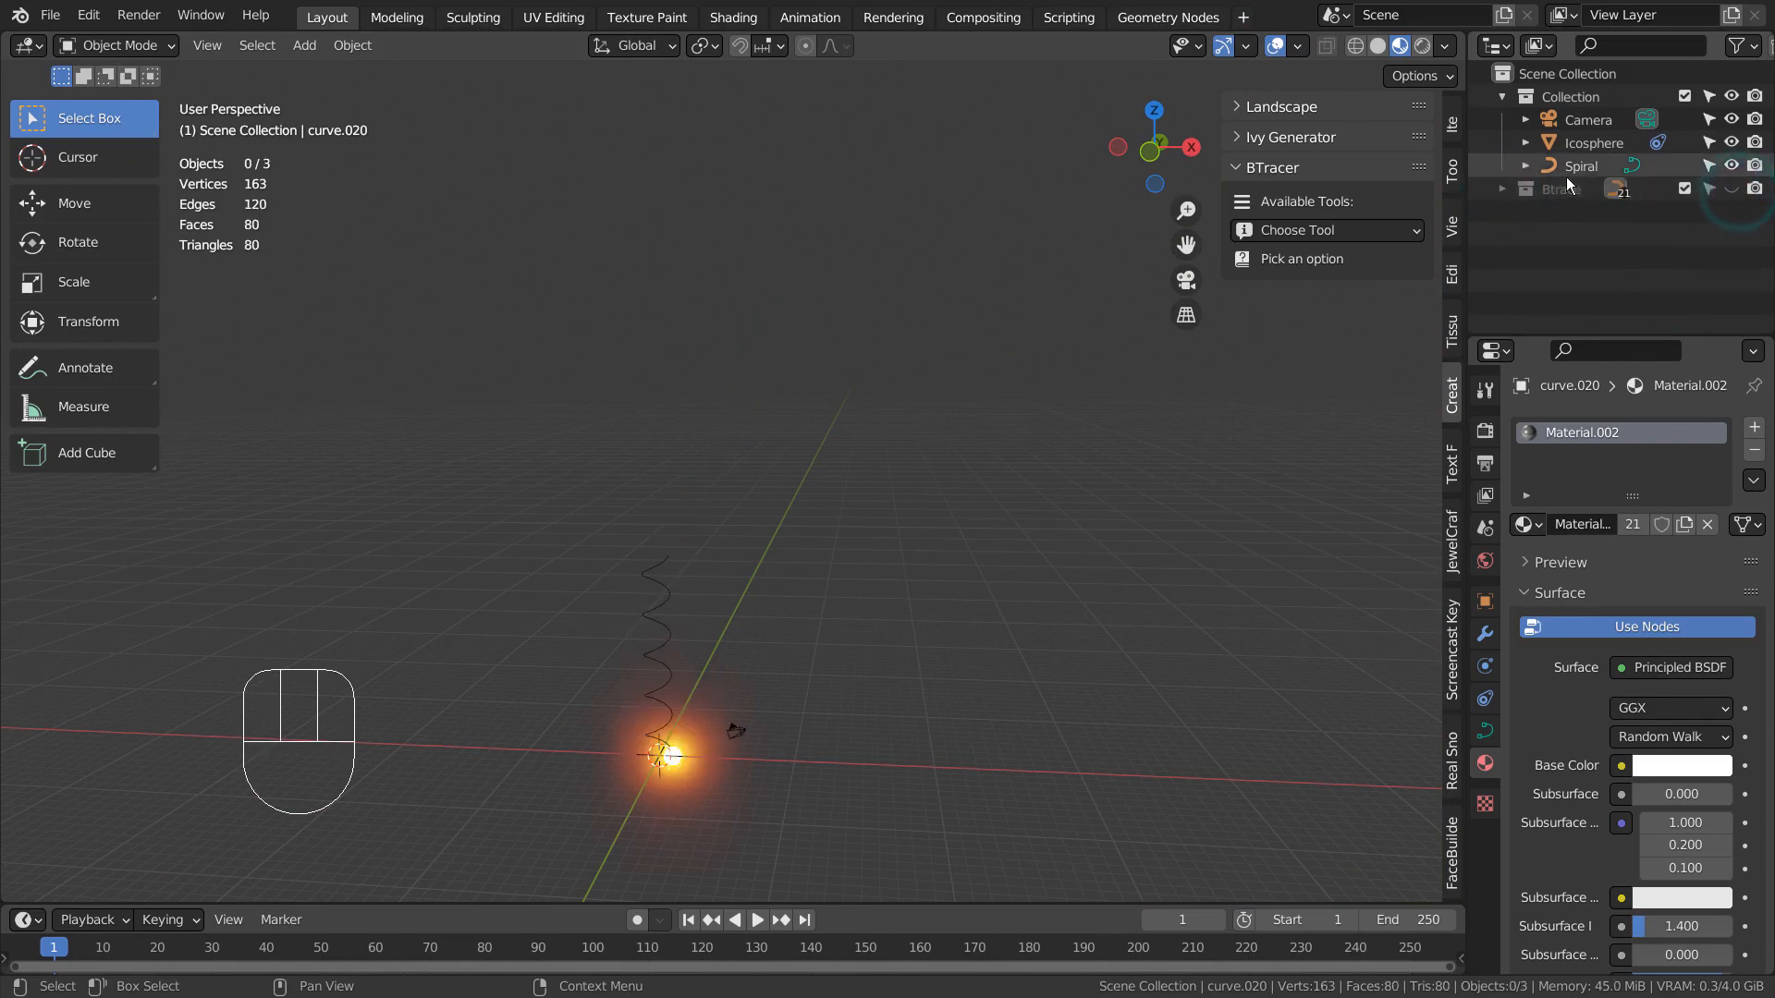
{"action": "key", "text": "alt"}
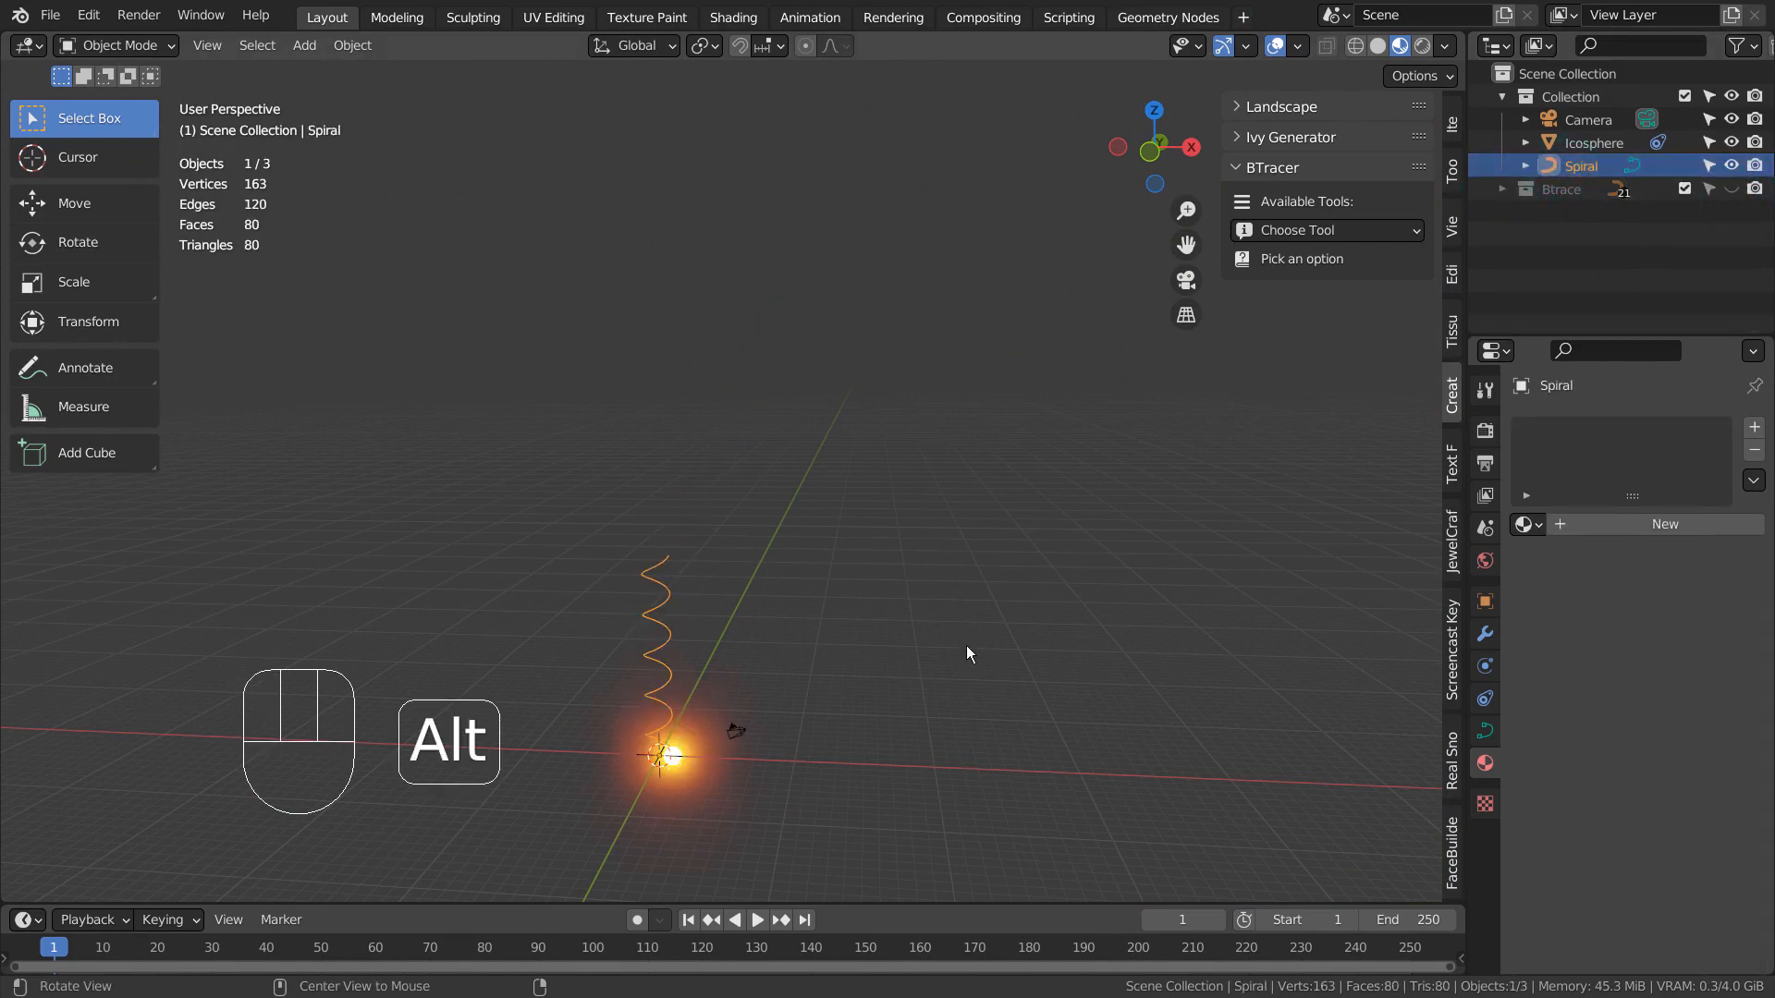
{"action": "middle_click_drag", "start_coordinate": [857, 710], "coordinate": [711, 774]}
{"action": "key", "text": "KP_Decimal"}
Step: Hide the glowing Icosphere and select the Spiral curve
{"action": "left_click", "coordinate": [724, 790]}
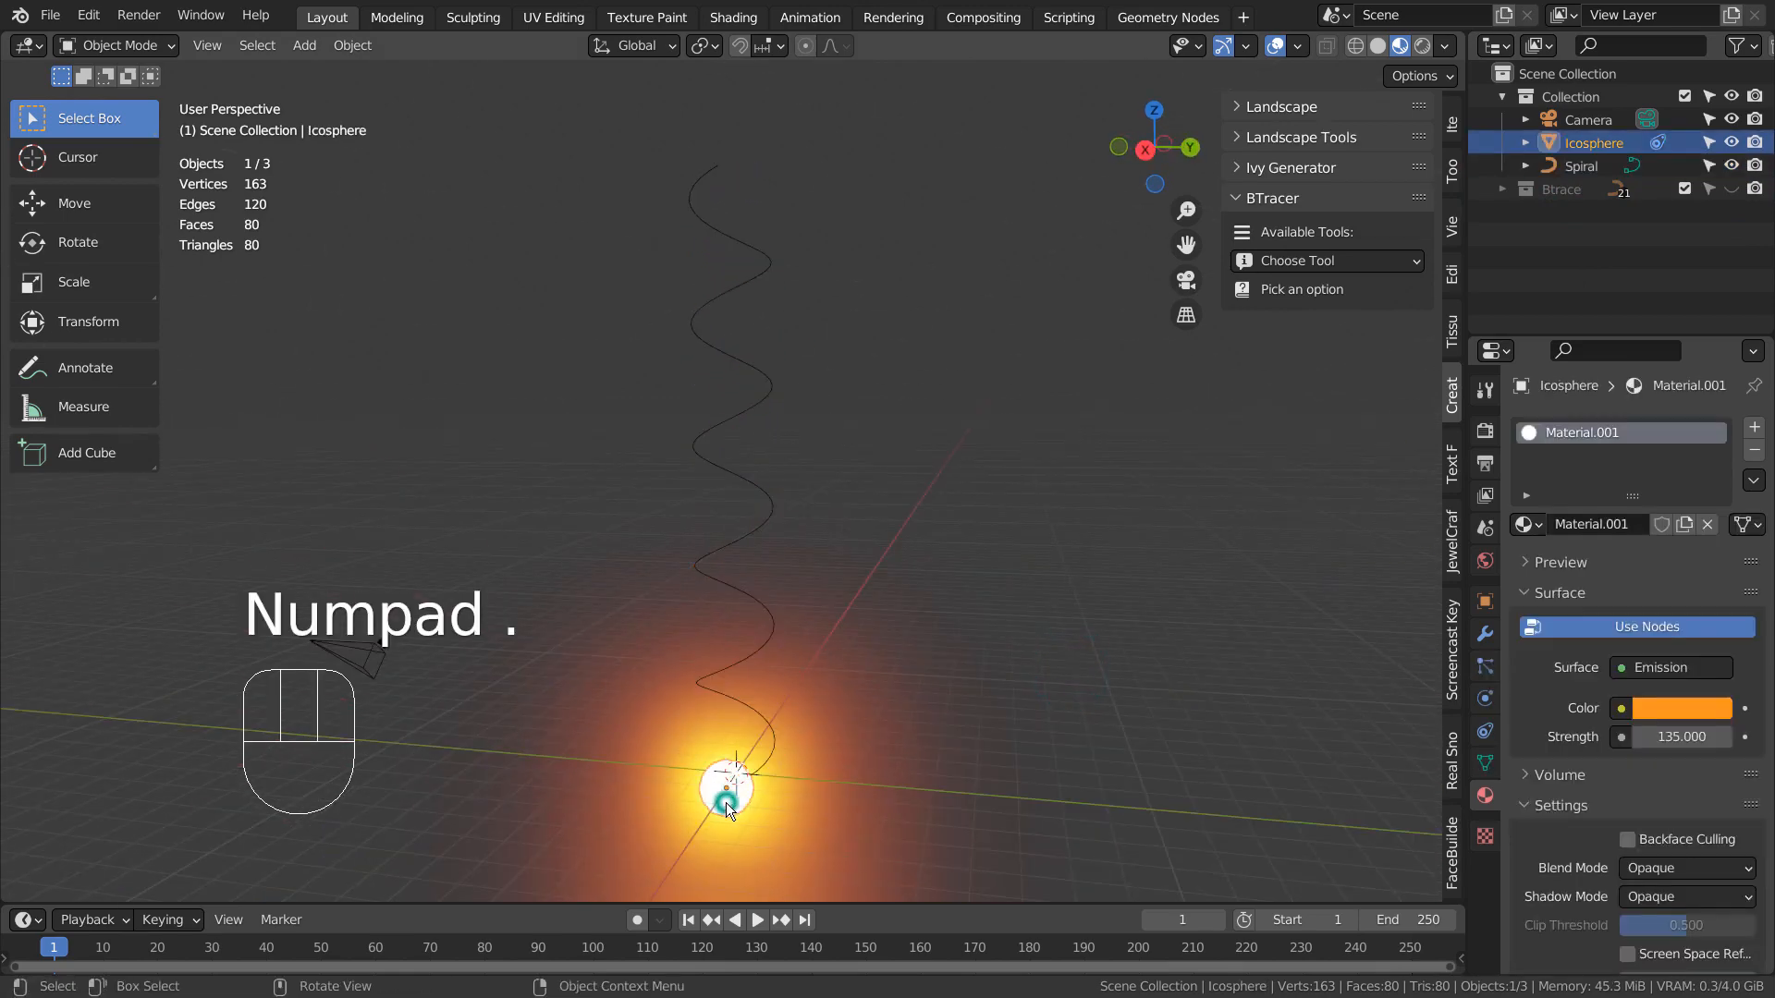
{"action": "key", "text": "h"}
{"action": "left_click", "coordinate": [778, 750]}
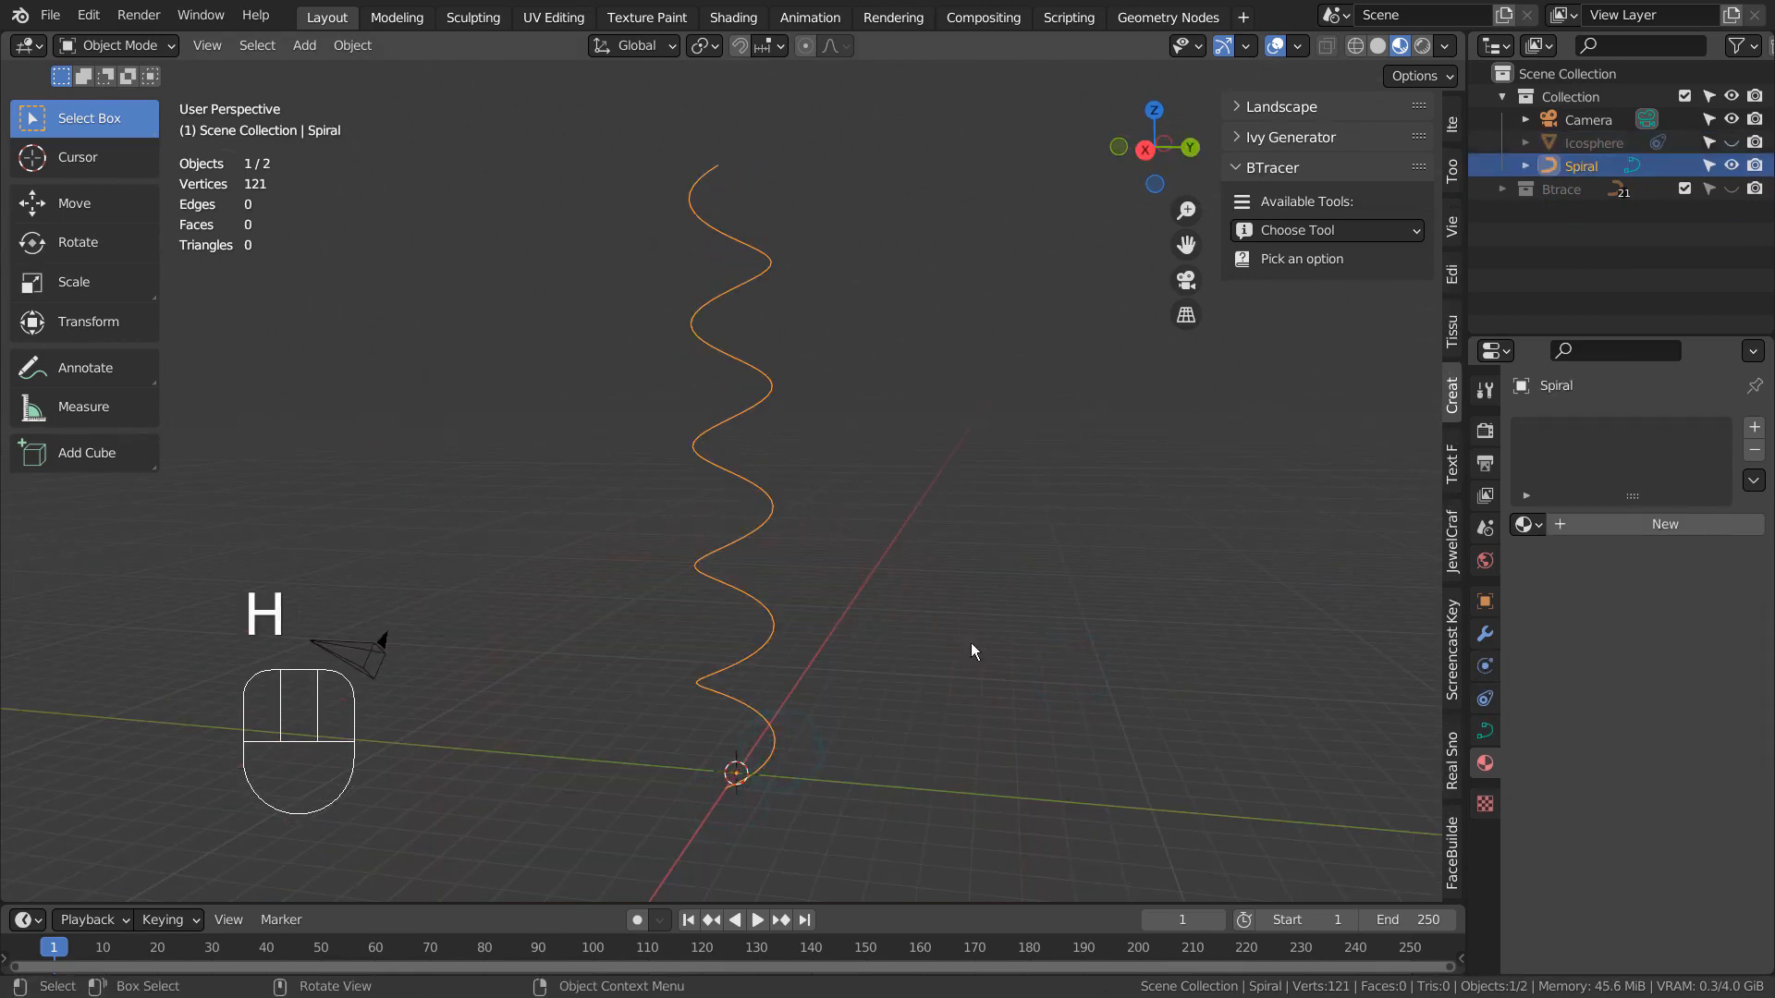
Step: Try the Object Trace and Particle Connect tools in BTracer with the Spiral selected
{"action": "left_click", "coordinate": [1361, 229]}
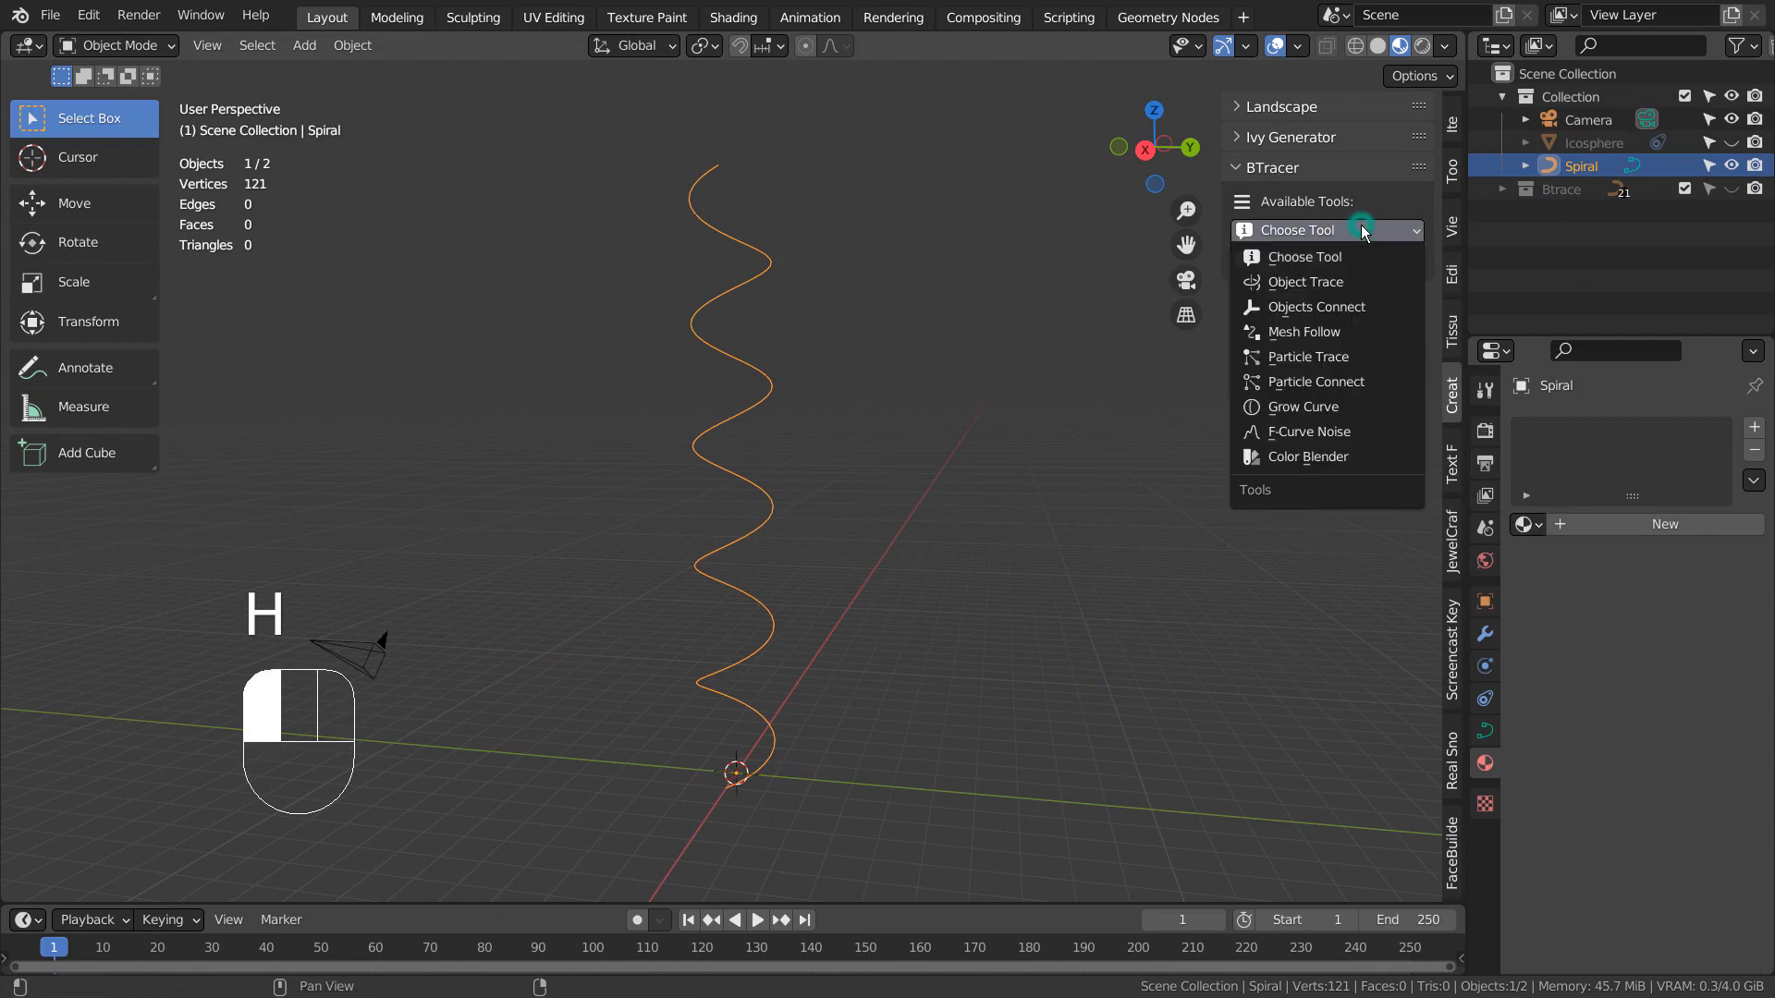
{"action": "left_click", "coordinate": [1357, 281]}
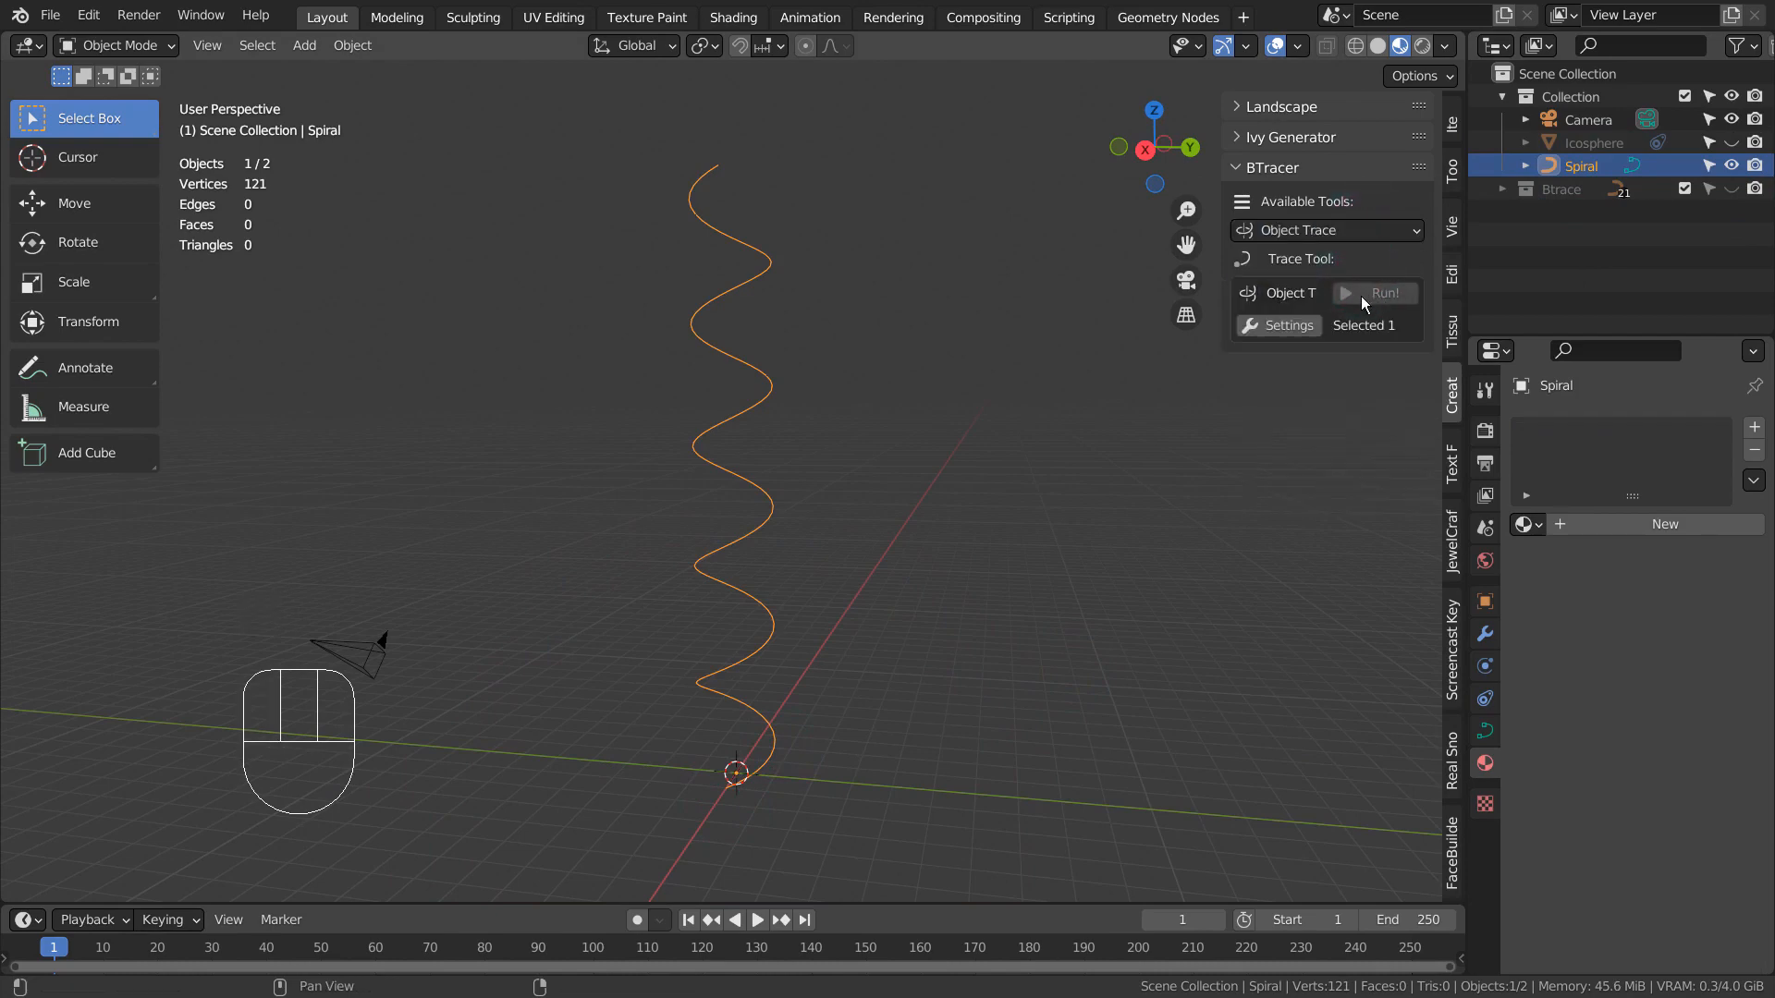
{"action": "left_click", "coordinate": [1383, 218]}
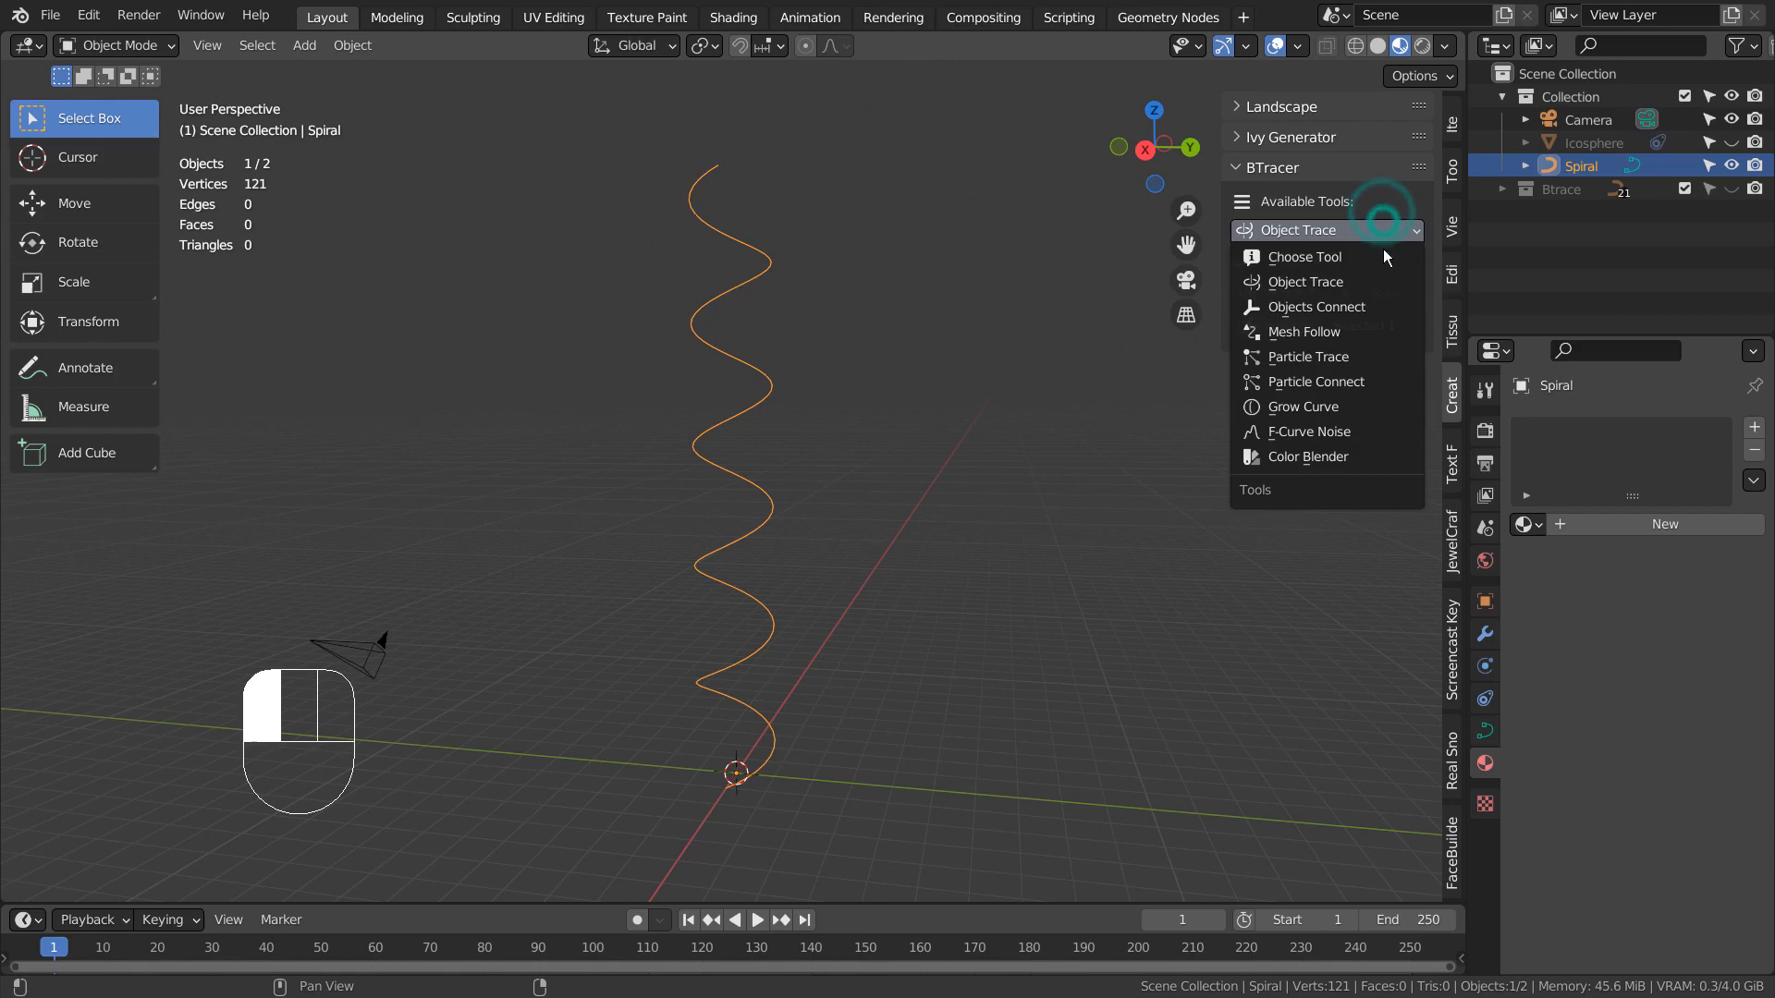
{"action": "left_click", "coordinate": [1379, 296]}
{"action": "mouse_move", "coordinate": [1379, 235]}
{"action": "left_mouse_down"}
{"action": "mouse_move", "coordinate": [1383, 330]}
{"action": "mouse_move", "coordinate": [1396, 258]}
{"action": "mouse_move", "coordinate": [1375, 403]}
{"action": "left_mouse_up"}
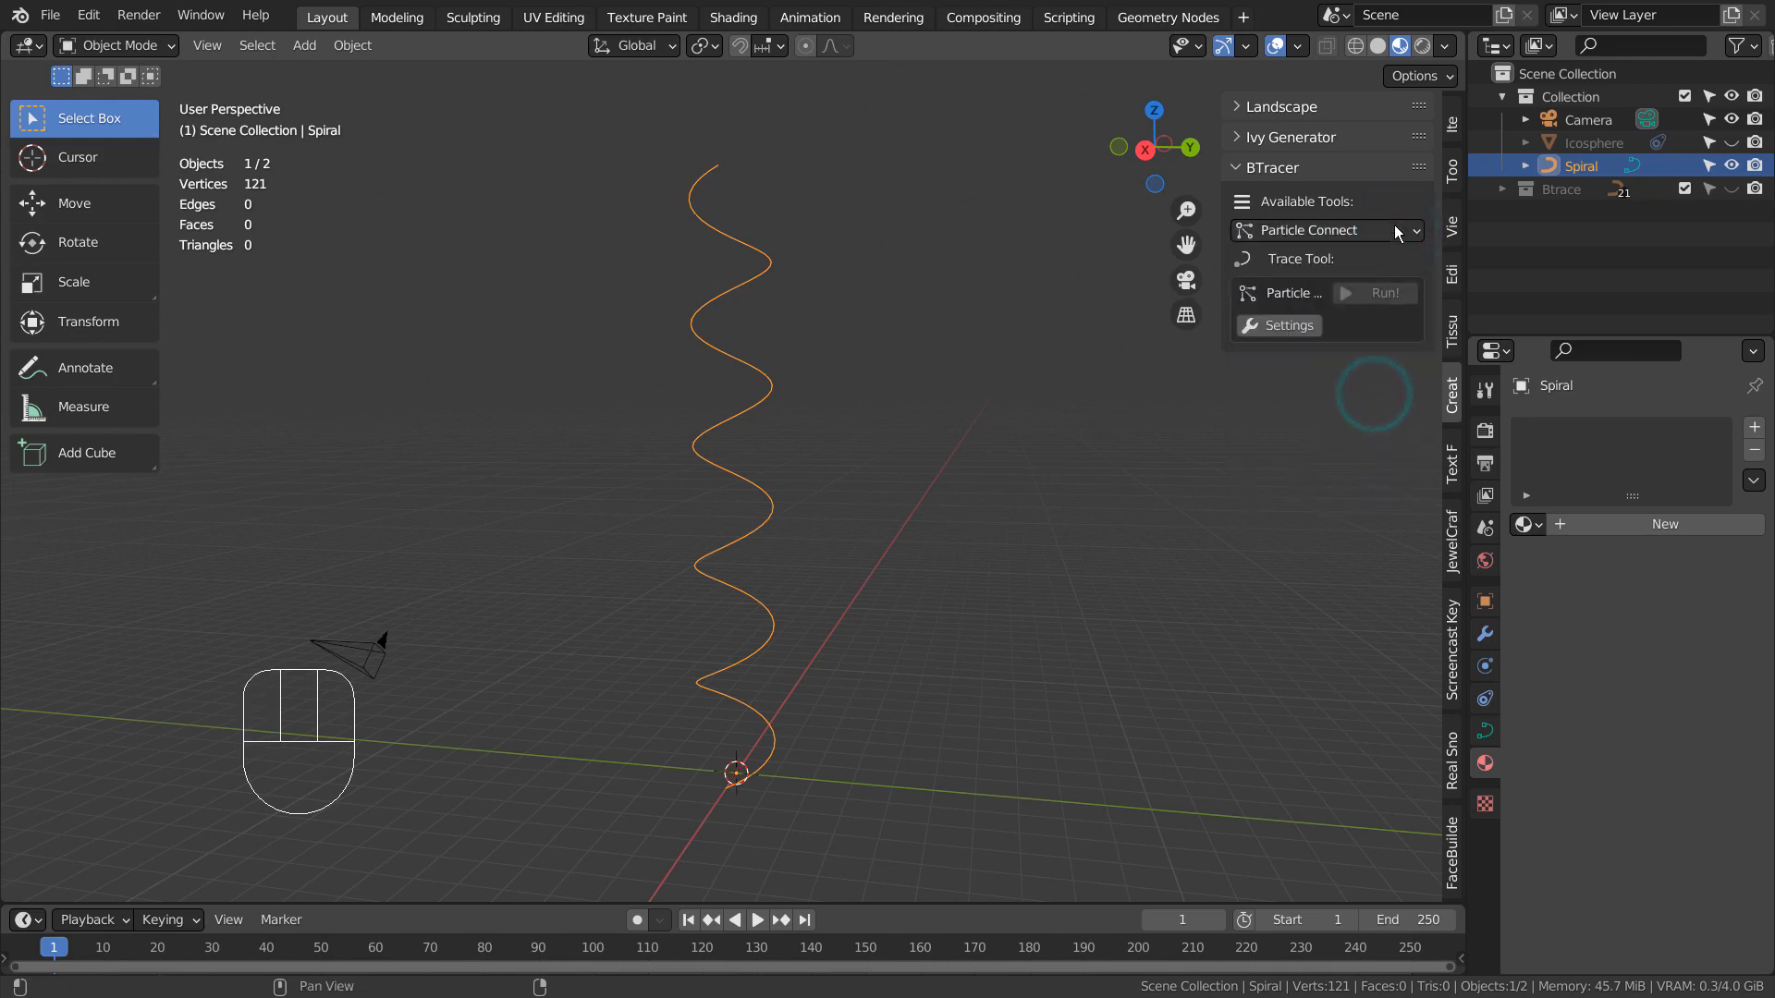
Step: Try running BTracer's Grow Curve tool on the Spiral, and undo the run
{"action": "left_click_drag", "start_coordinate": [1395, 231], "coordinate": [1376, 407]}
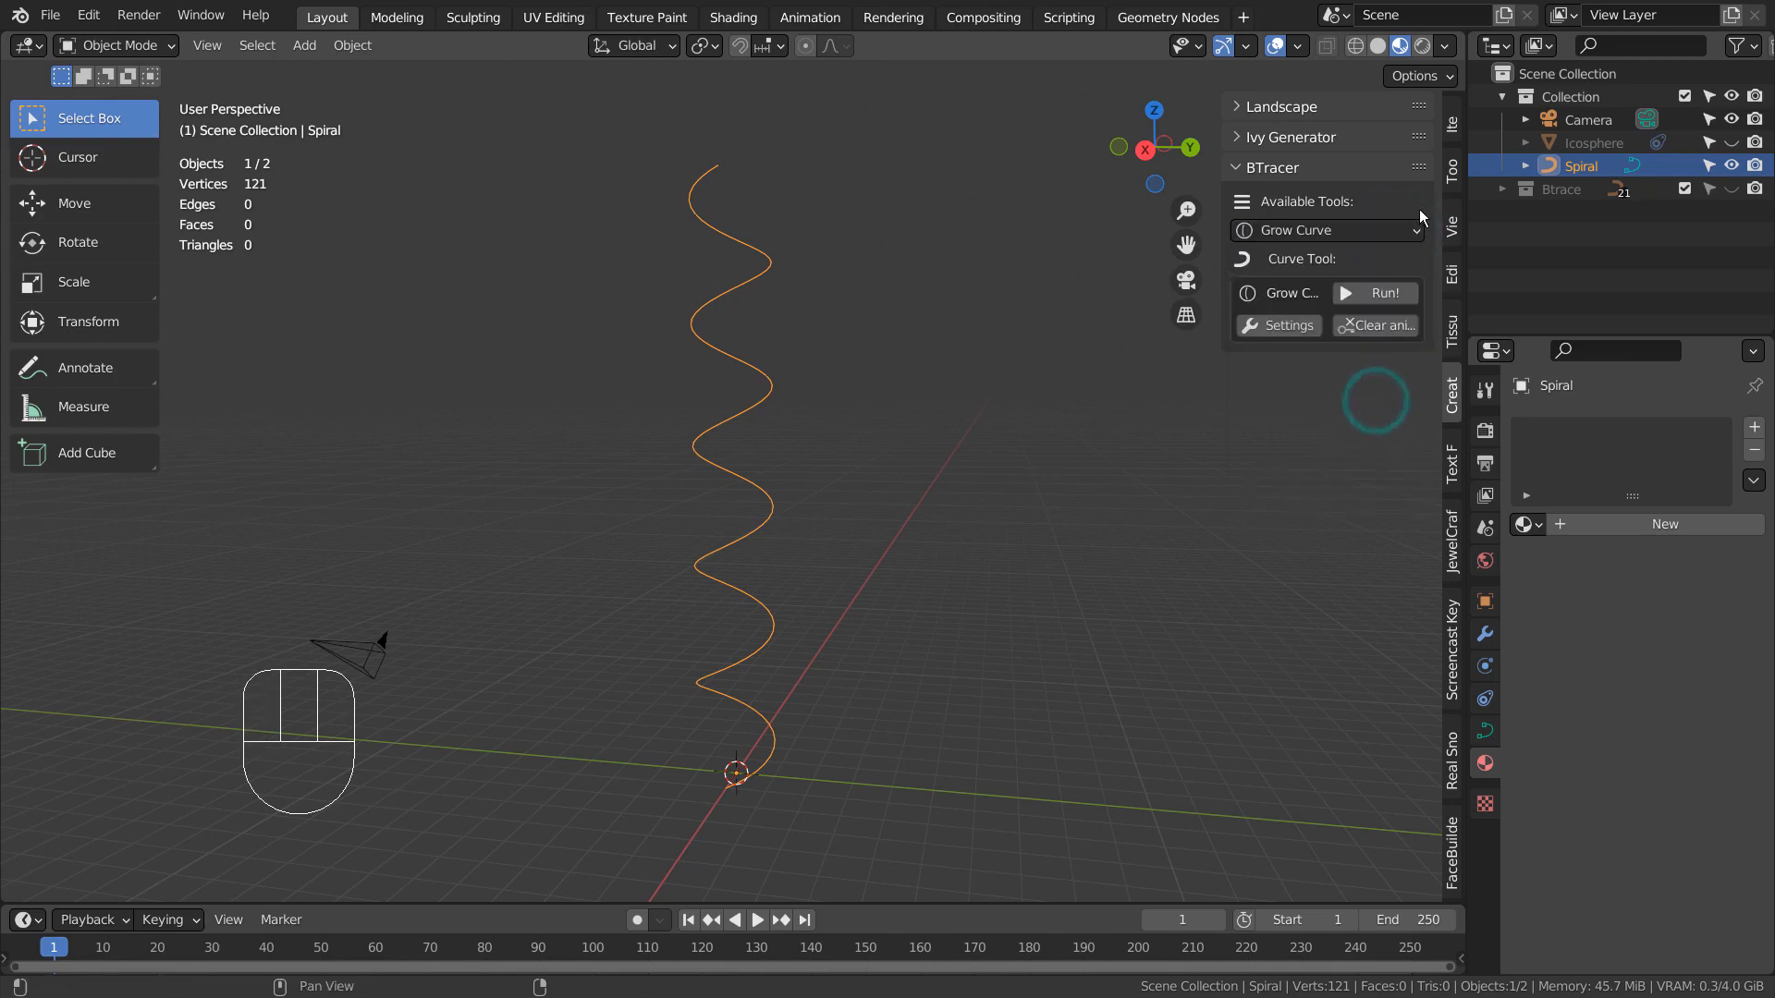
{"action": "left_click", "coordinate": [1365, 297]}
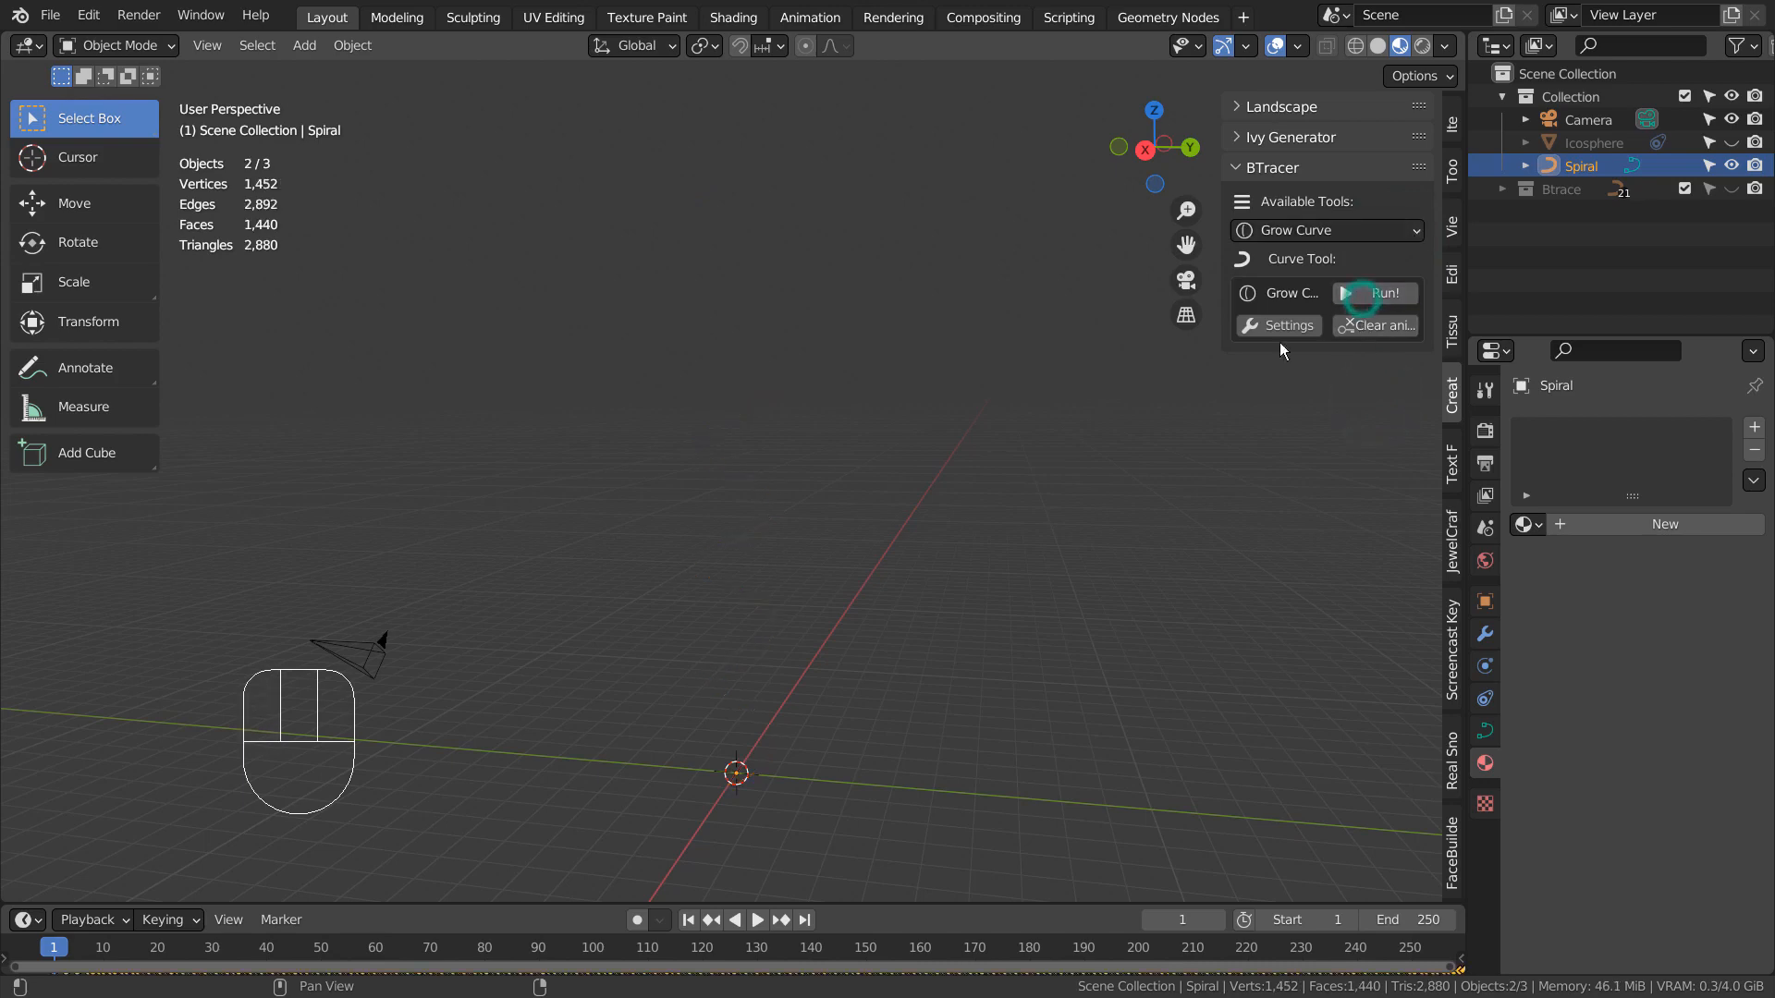
{"action": "key", "text": "ctrl+z"}
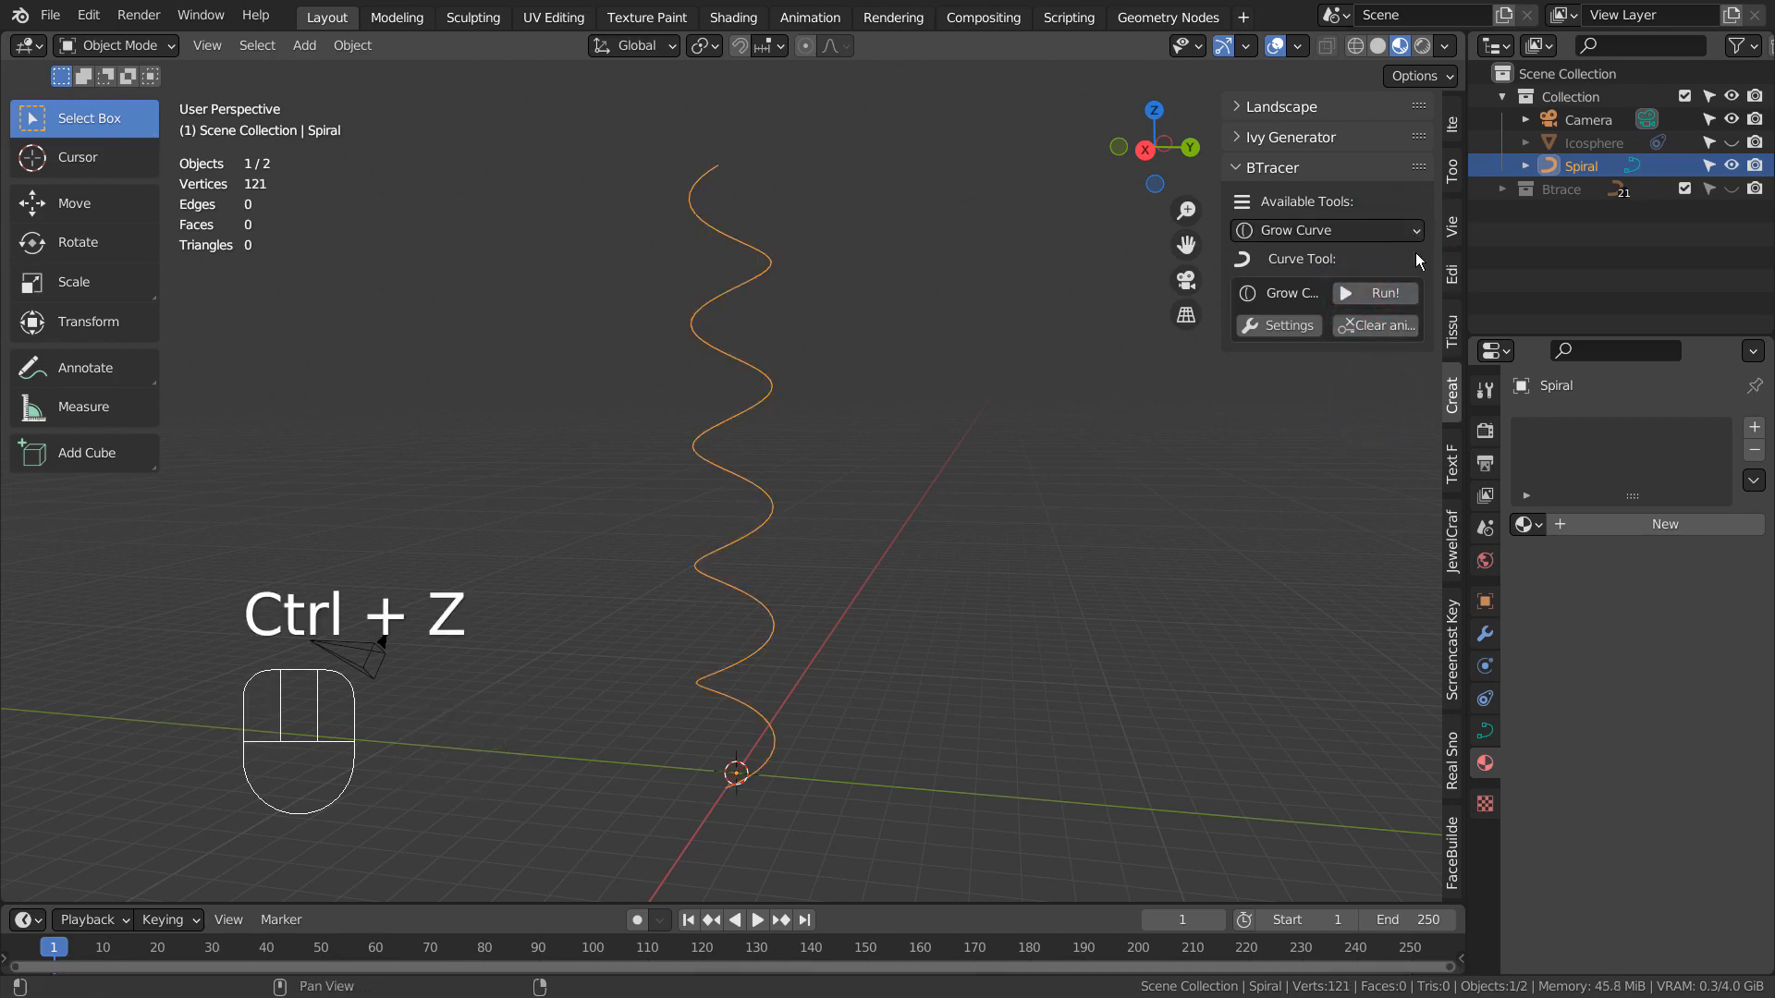
Step: Choose BTracer's F-Curve Noise tool, try running it on the Spiral, and undo the run
{"action": "left_click", "coordinate": [1349, 230]}
{"action": "left_click_drag", "start_coordinate": [1352, 407], "coordinate": [1352, 420]}
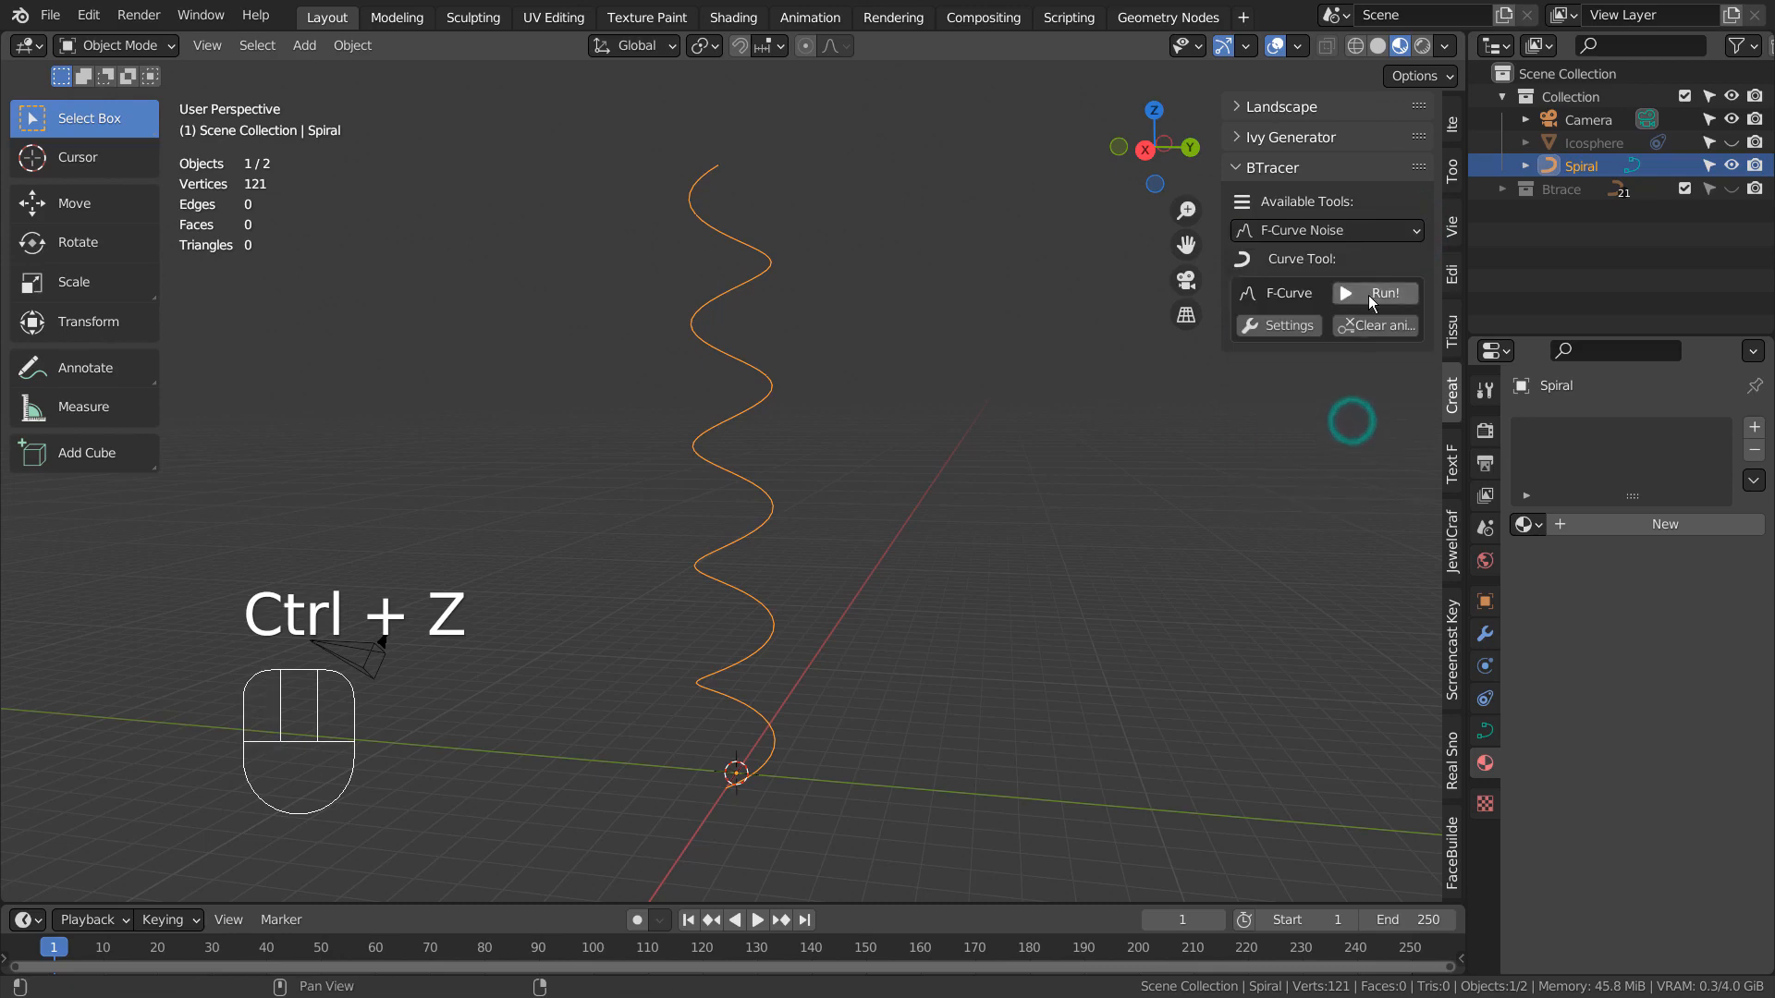
{"action": "left_click", "coordinate": [1369, 296]}
{"action": "key", "text": "ctrl+z"}
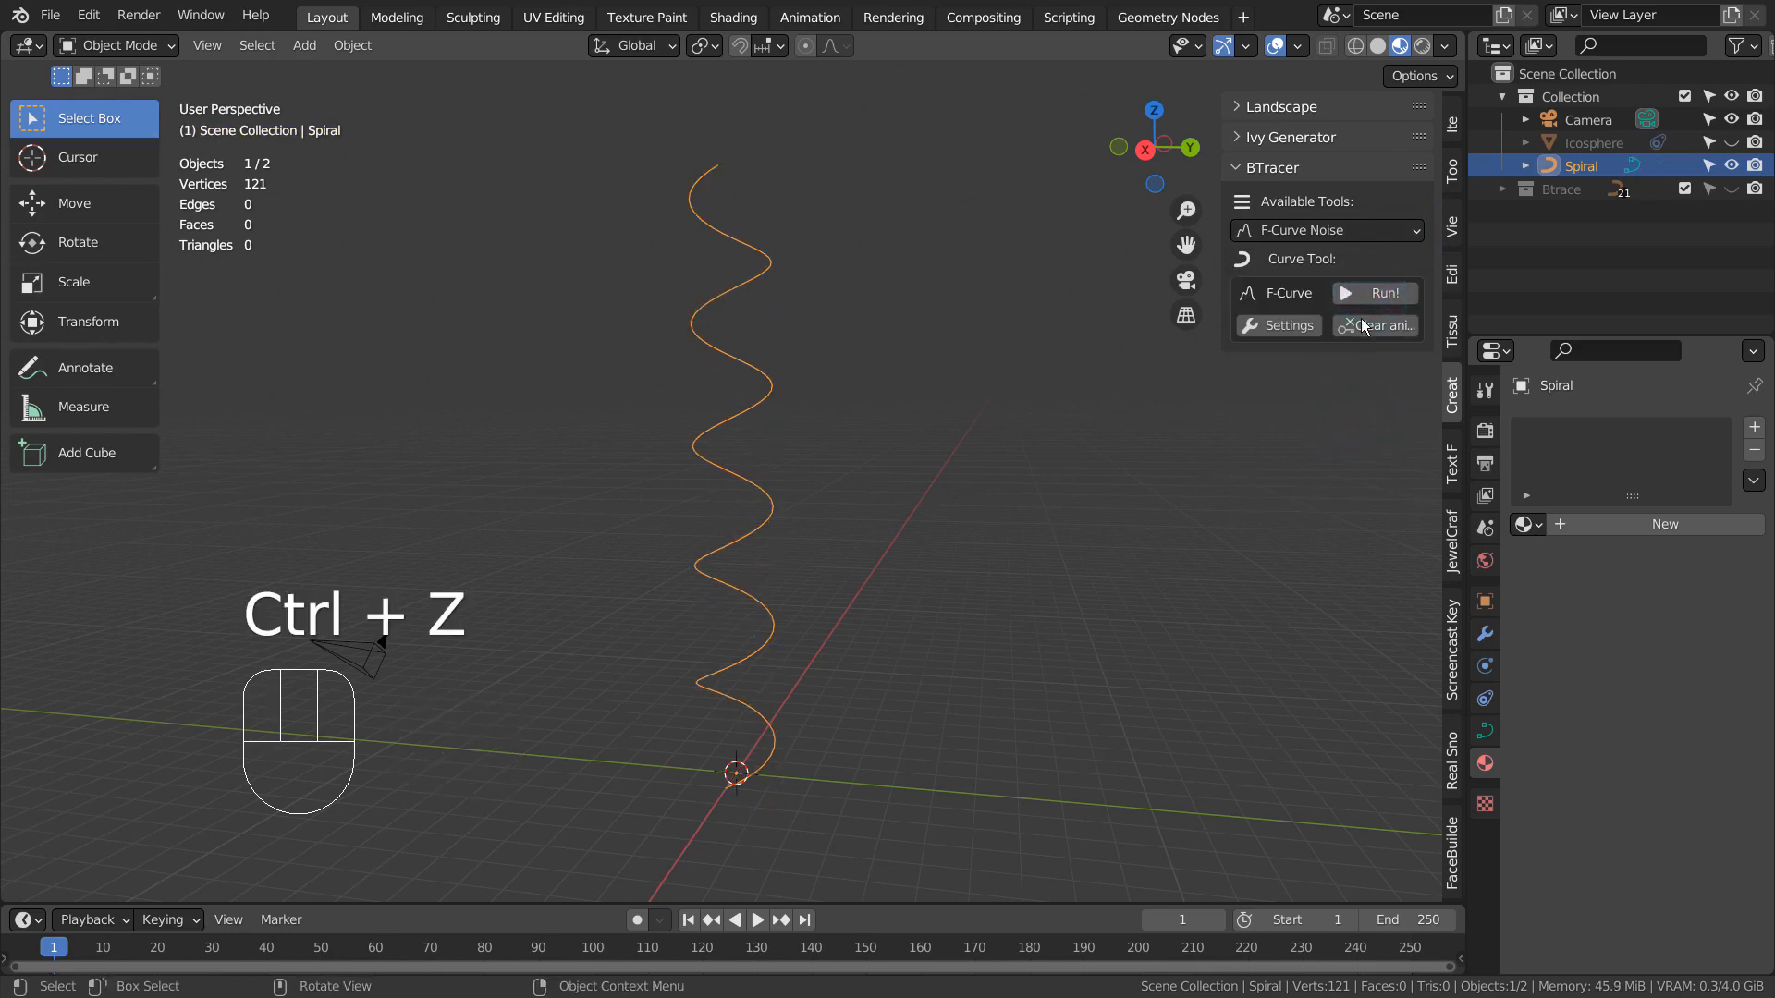
{"action": "left_click", "coordinate": [1373, 231]}
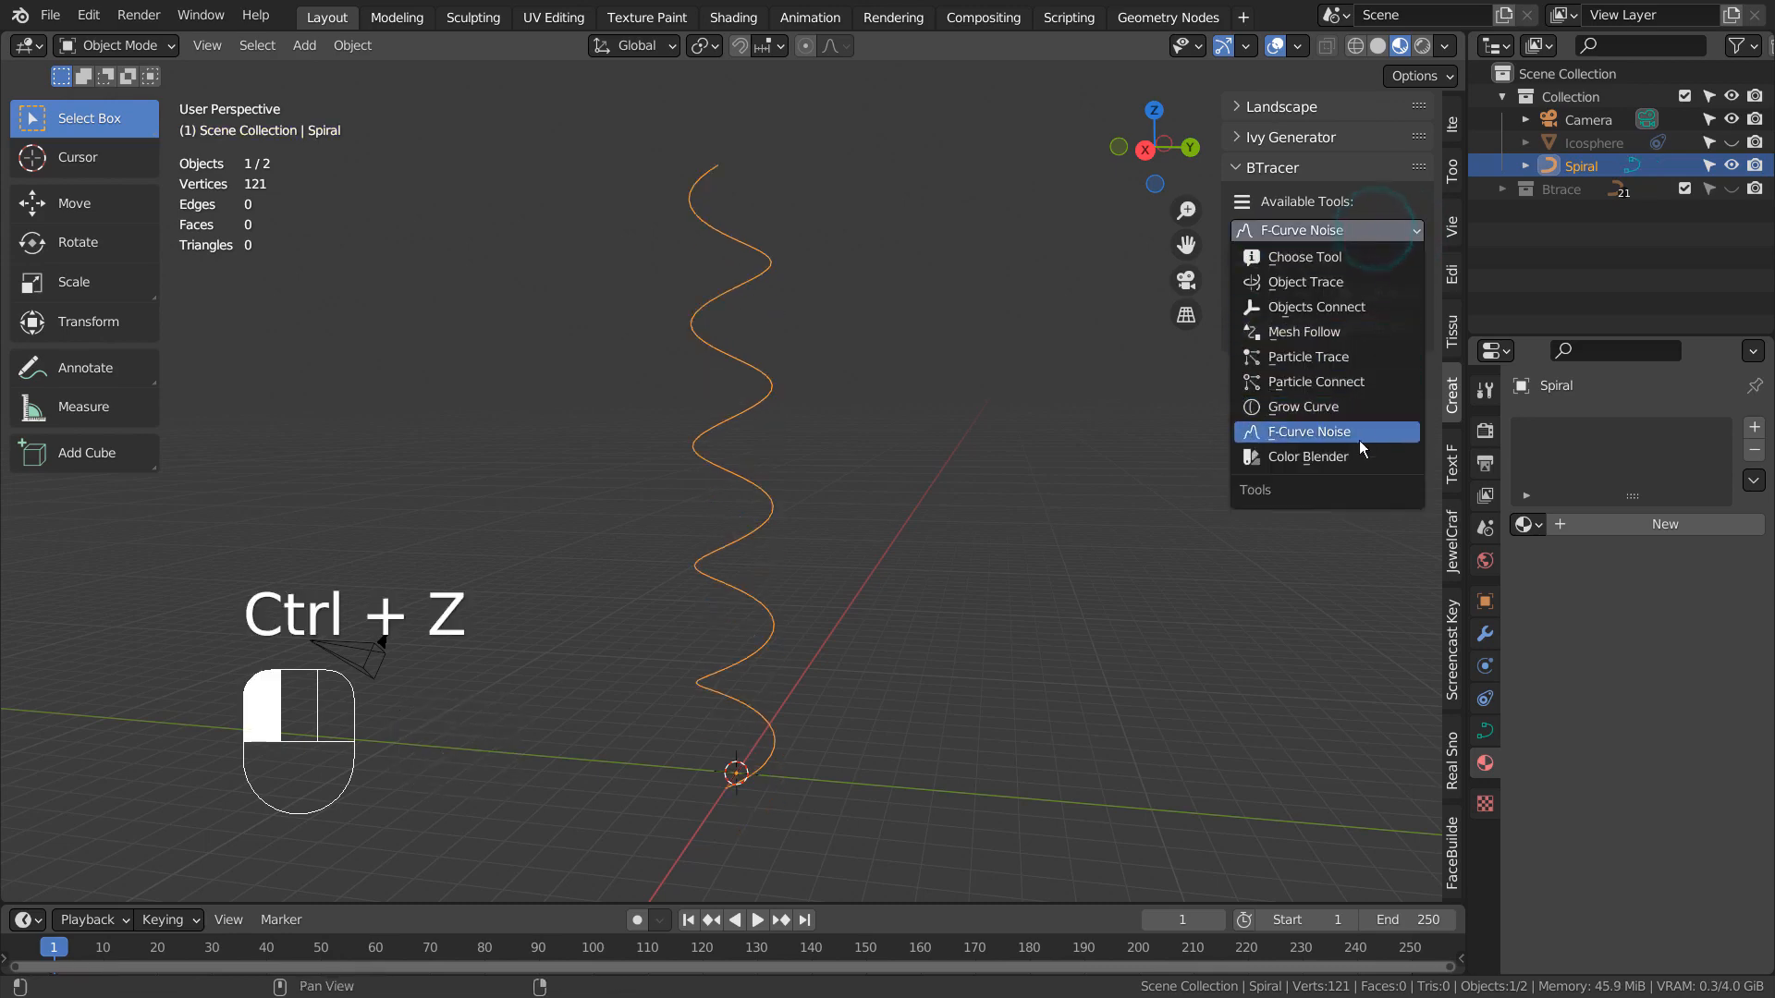
{"action": "left_click", "coordinate": [1080, 485]}
{"action": "middle_click_drag", "start_coordinate": [963, 620], "coordinate": [883, 652], "text": "alt"}
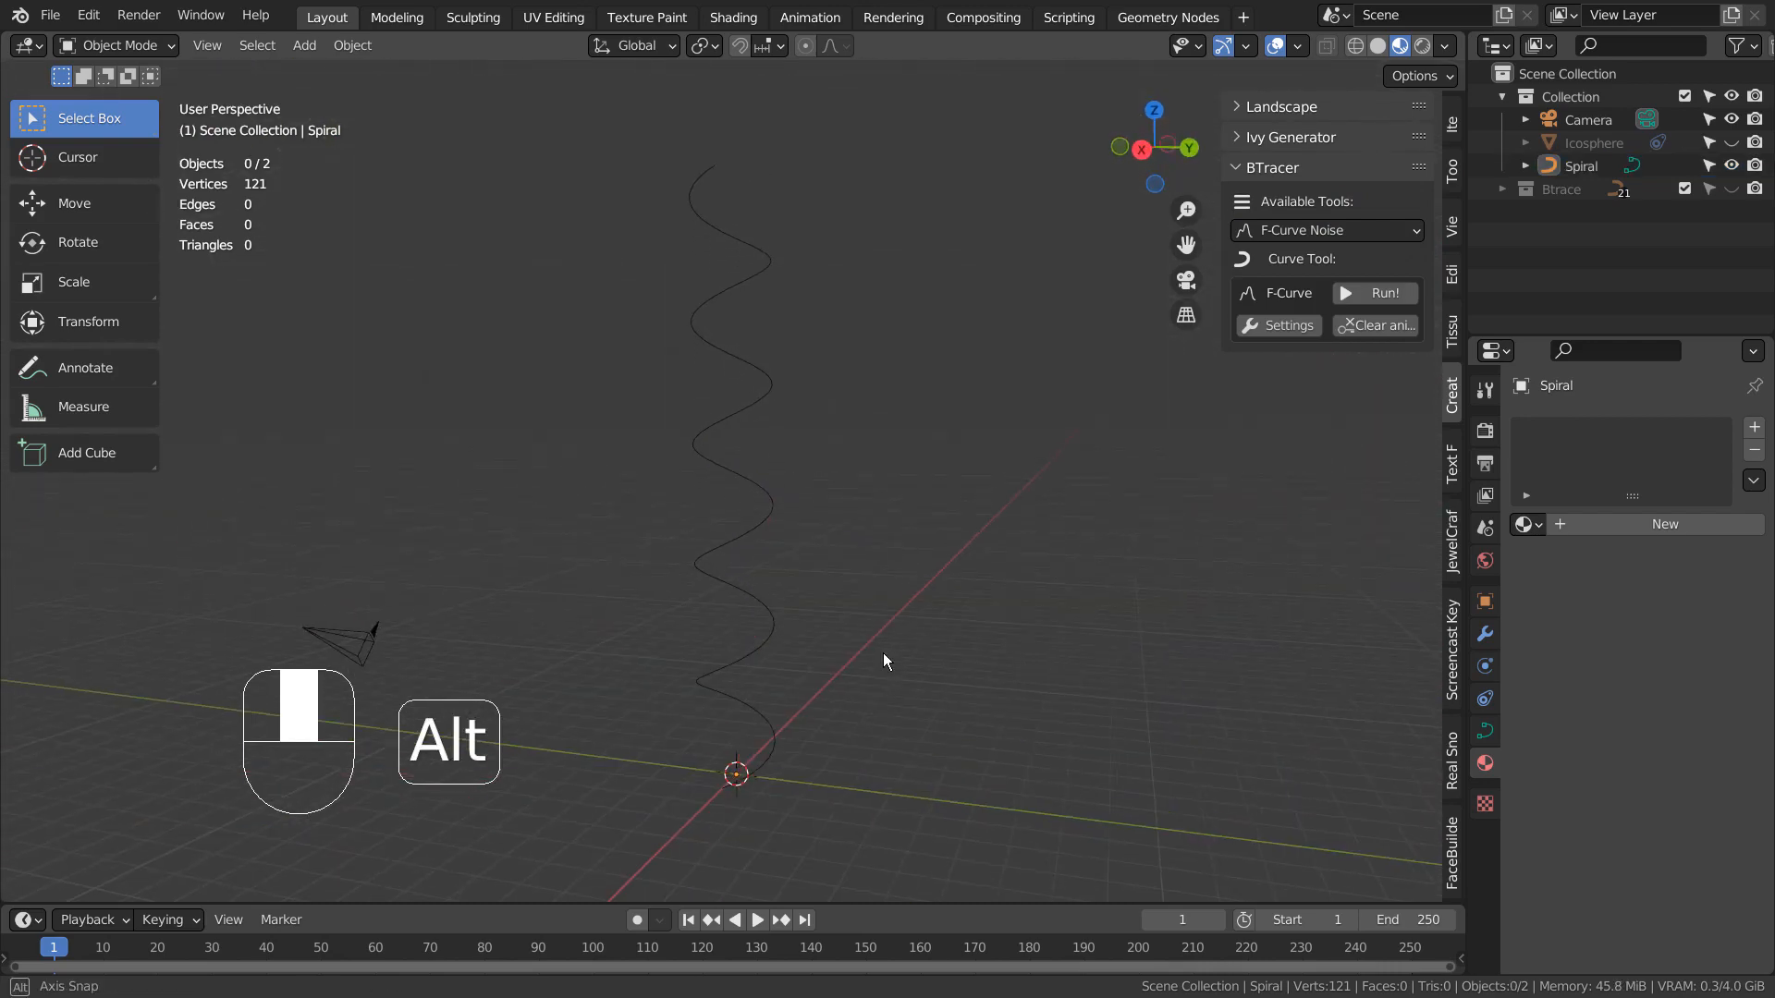
Step: Unhide and select the Icosphere, view its emission material settings enlarged, and show the scene's render settings
{"action": "left_click", "coordinate": [1728, 142]}
{"action": "left_click", "coordinate": [1583, 142]}
{"action": "key", "text": "ctrl+space"}
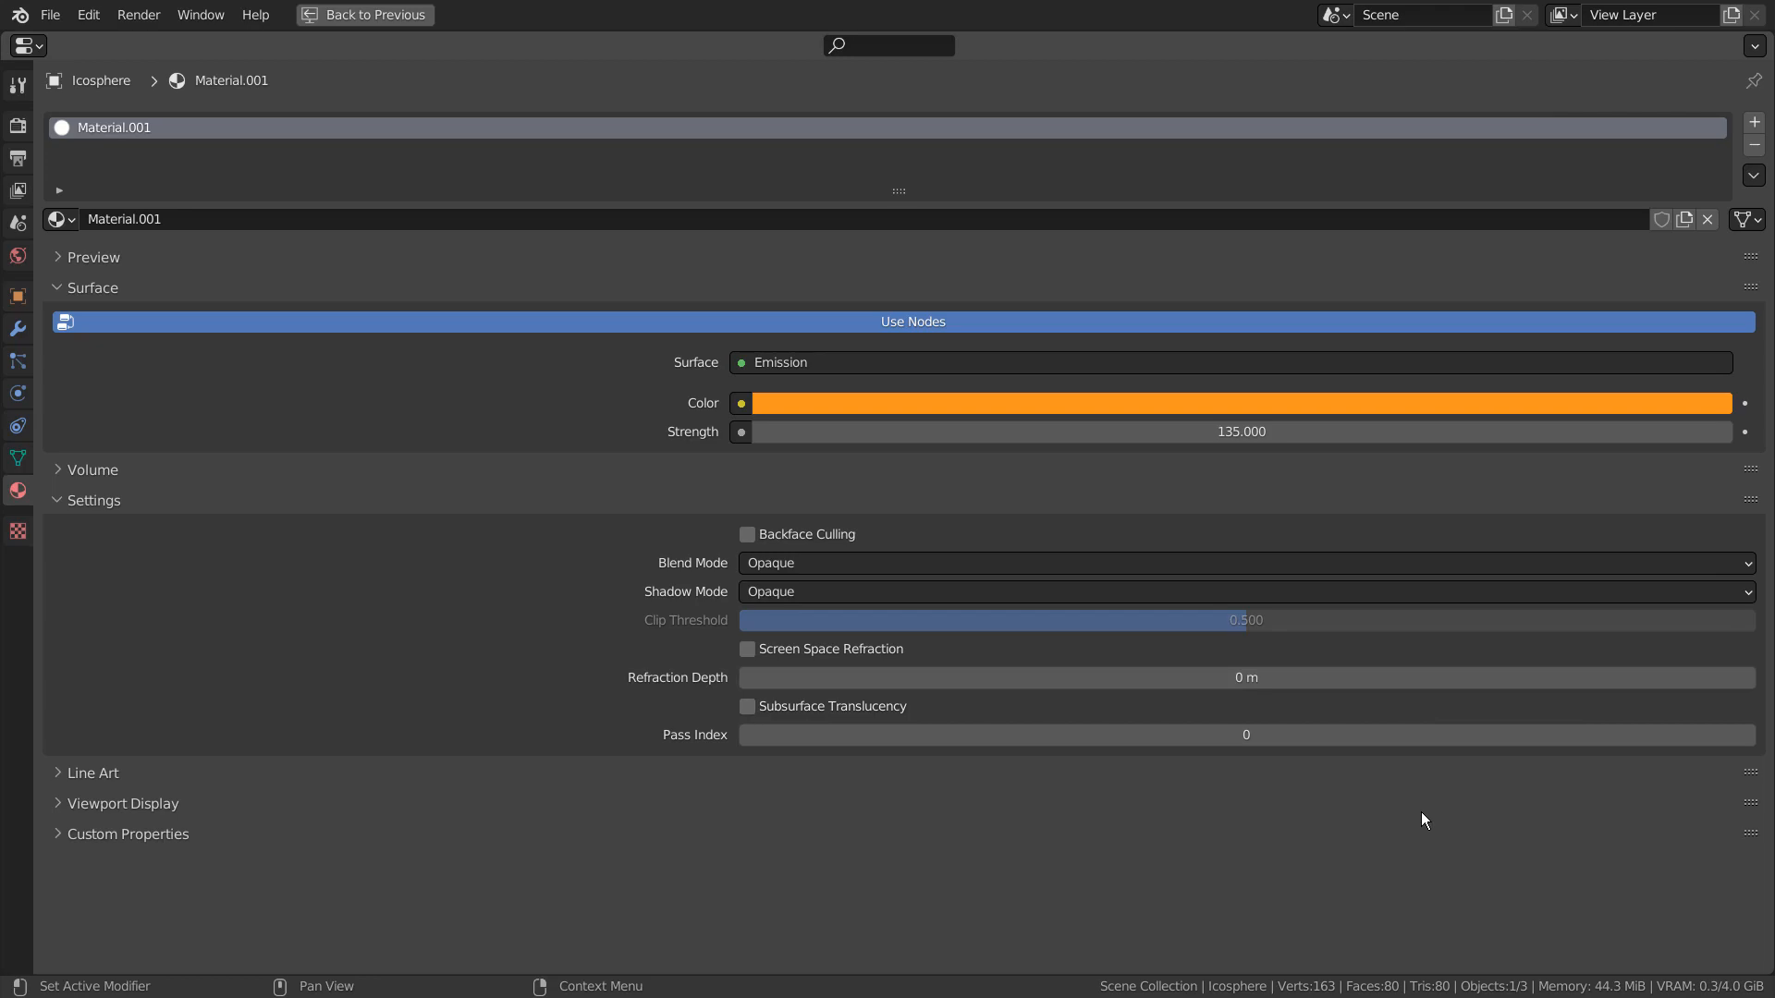
{"action": "key", "text": "ctrl+space"}
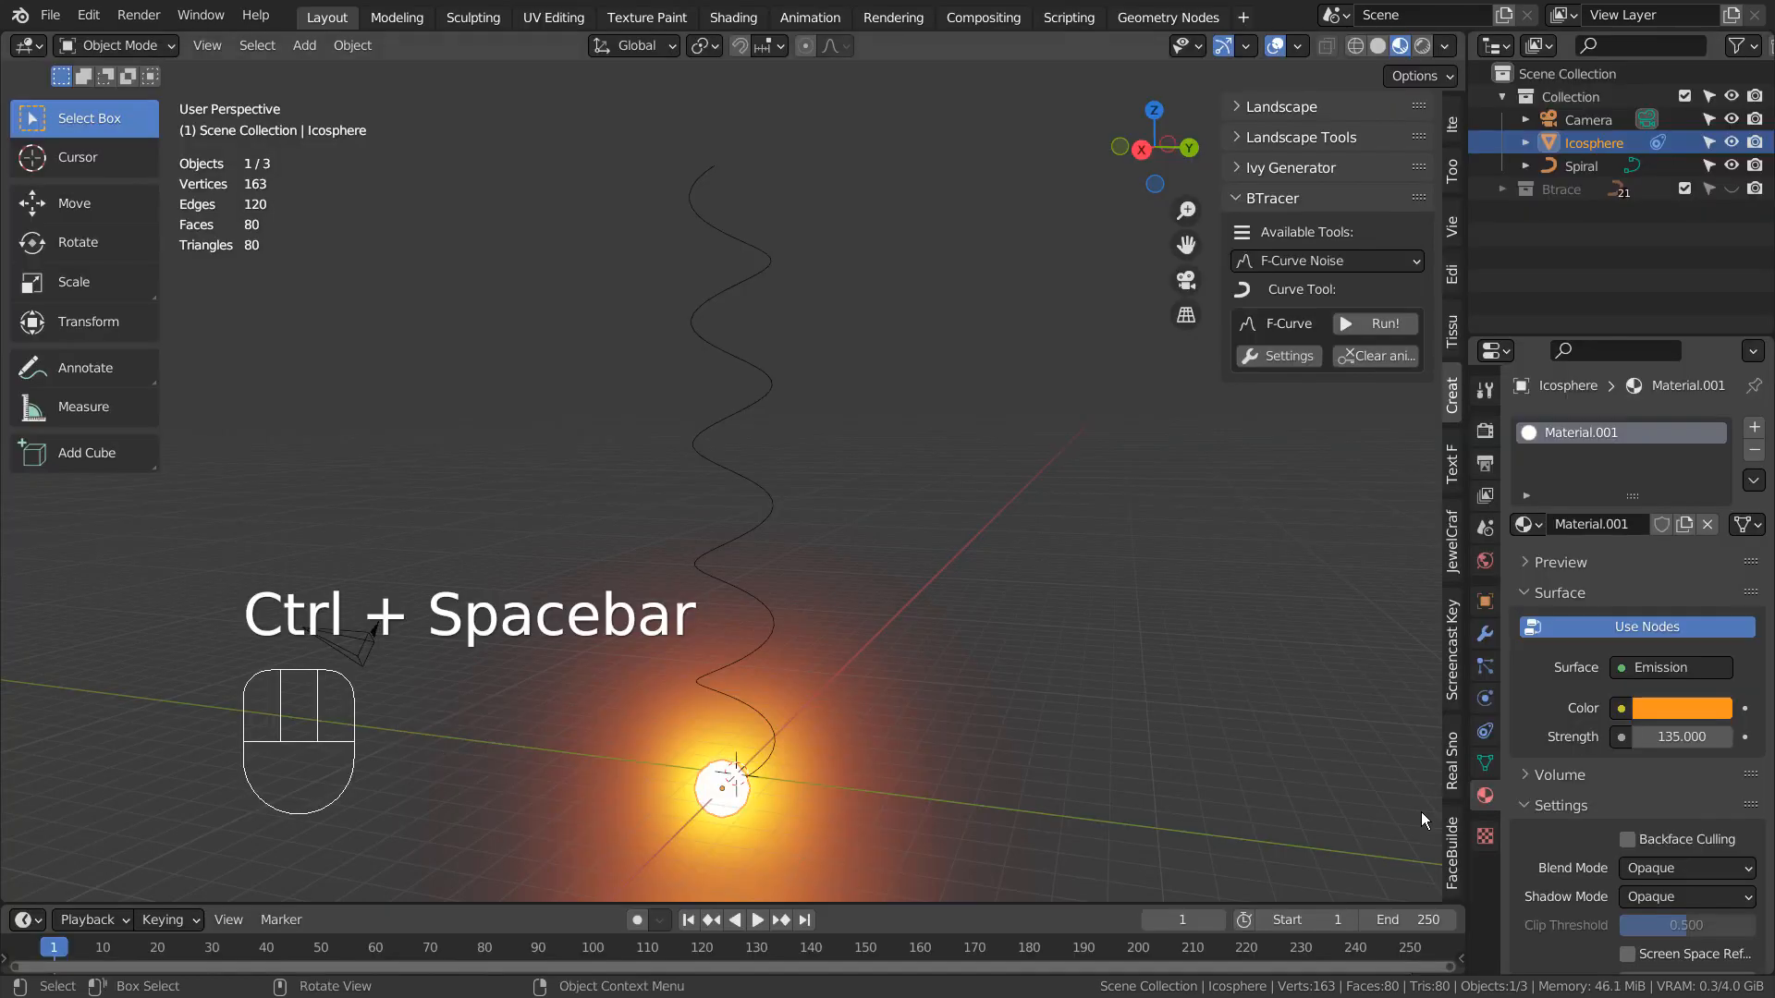
{"action": "left_click", "coordinate": [1484, 430]}
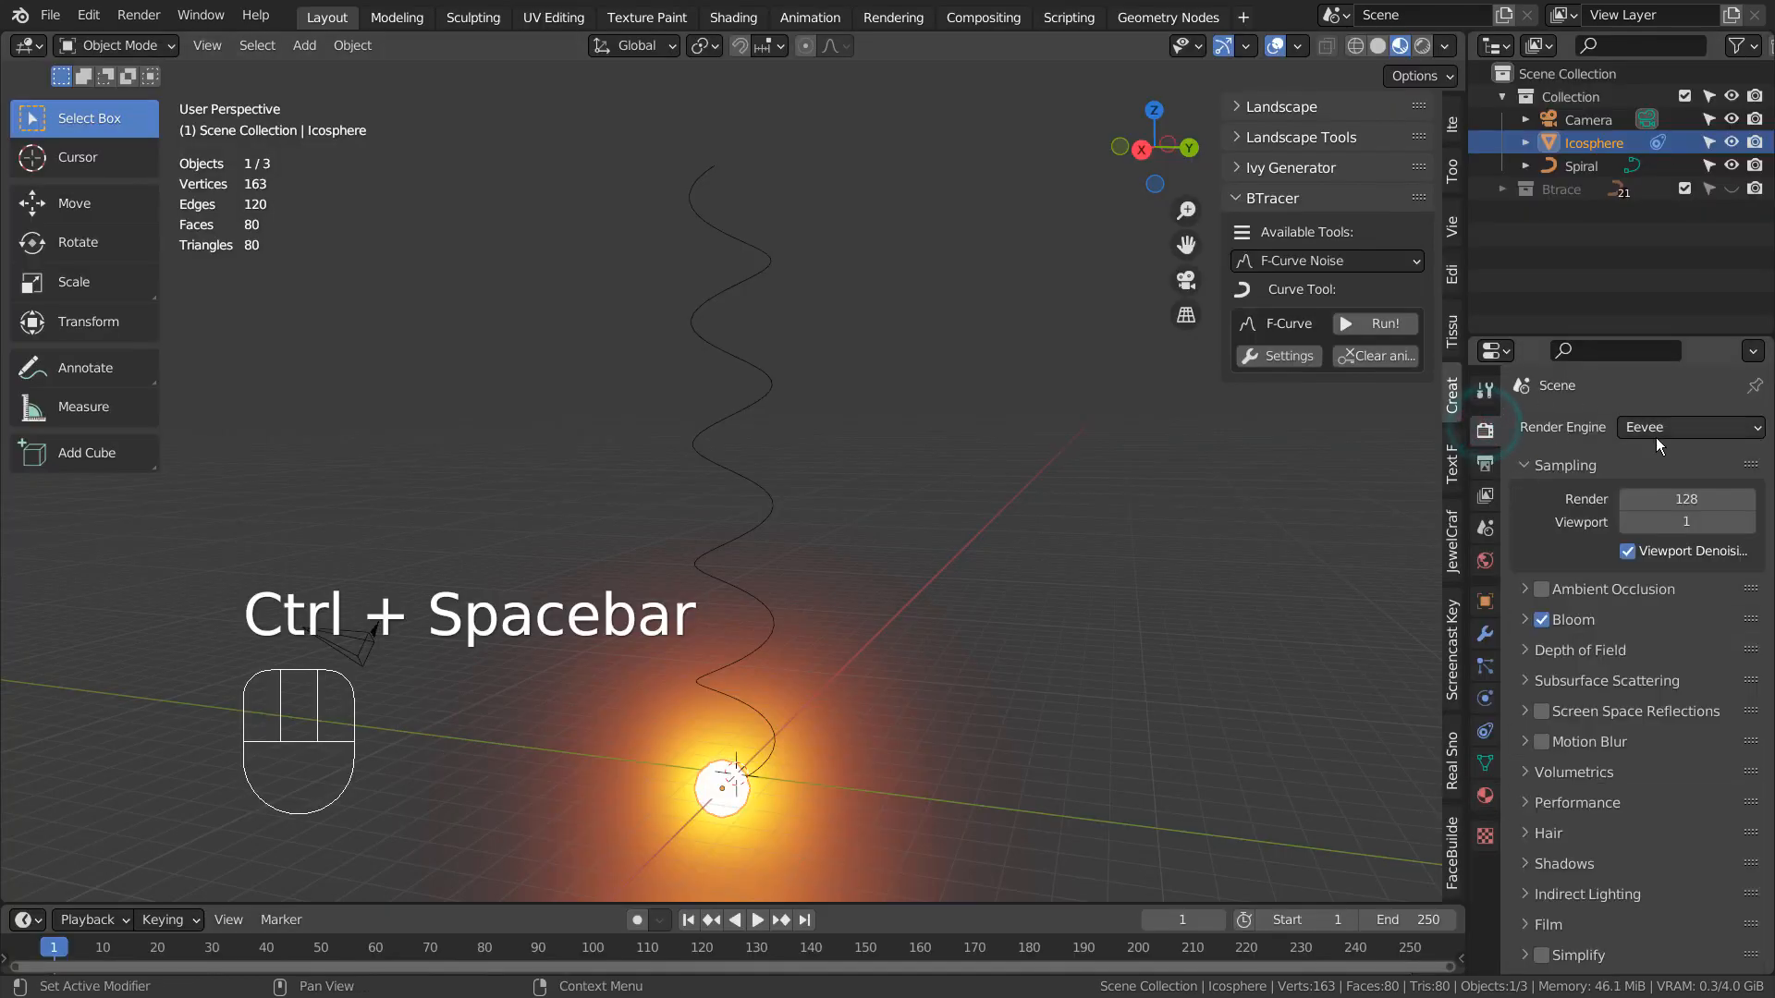
Step: View the scene's Eevee render settings enlarged, and play part of the Icosphere's animation along the Spiral
{"action": "key", "text": "ctrl+space"}
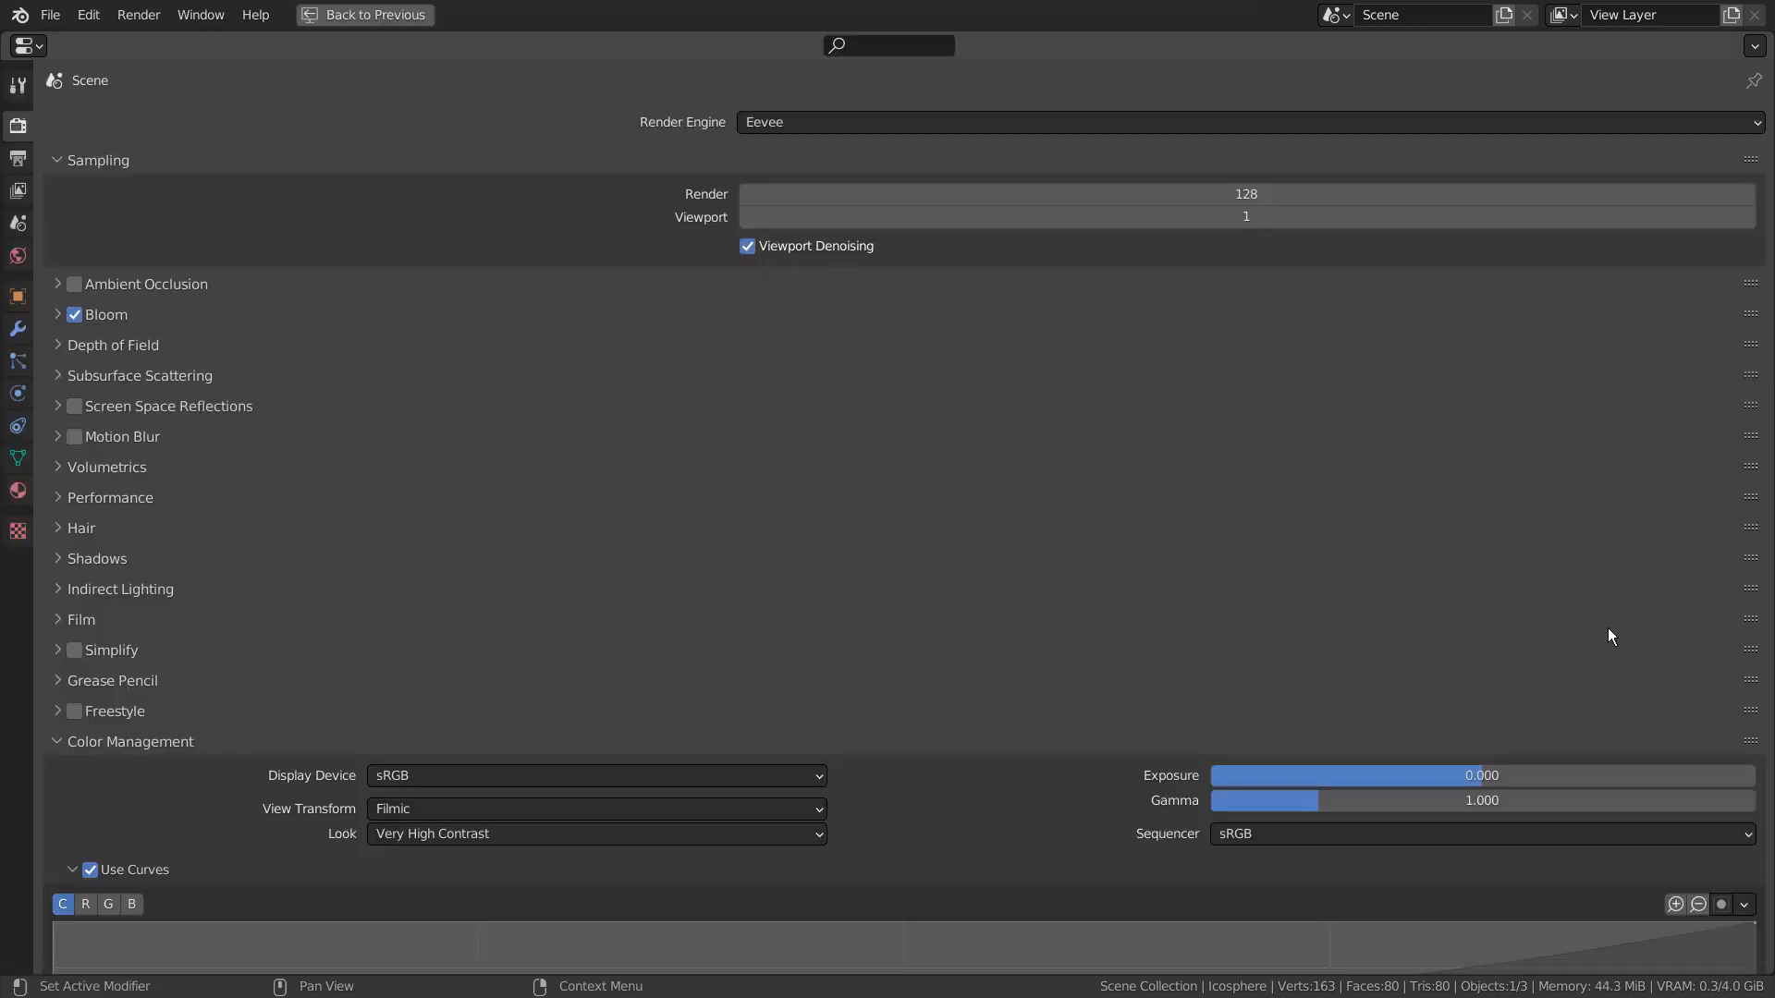
{"action": "key", "text": "ctrl+space"}
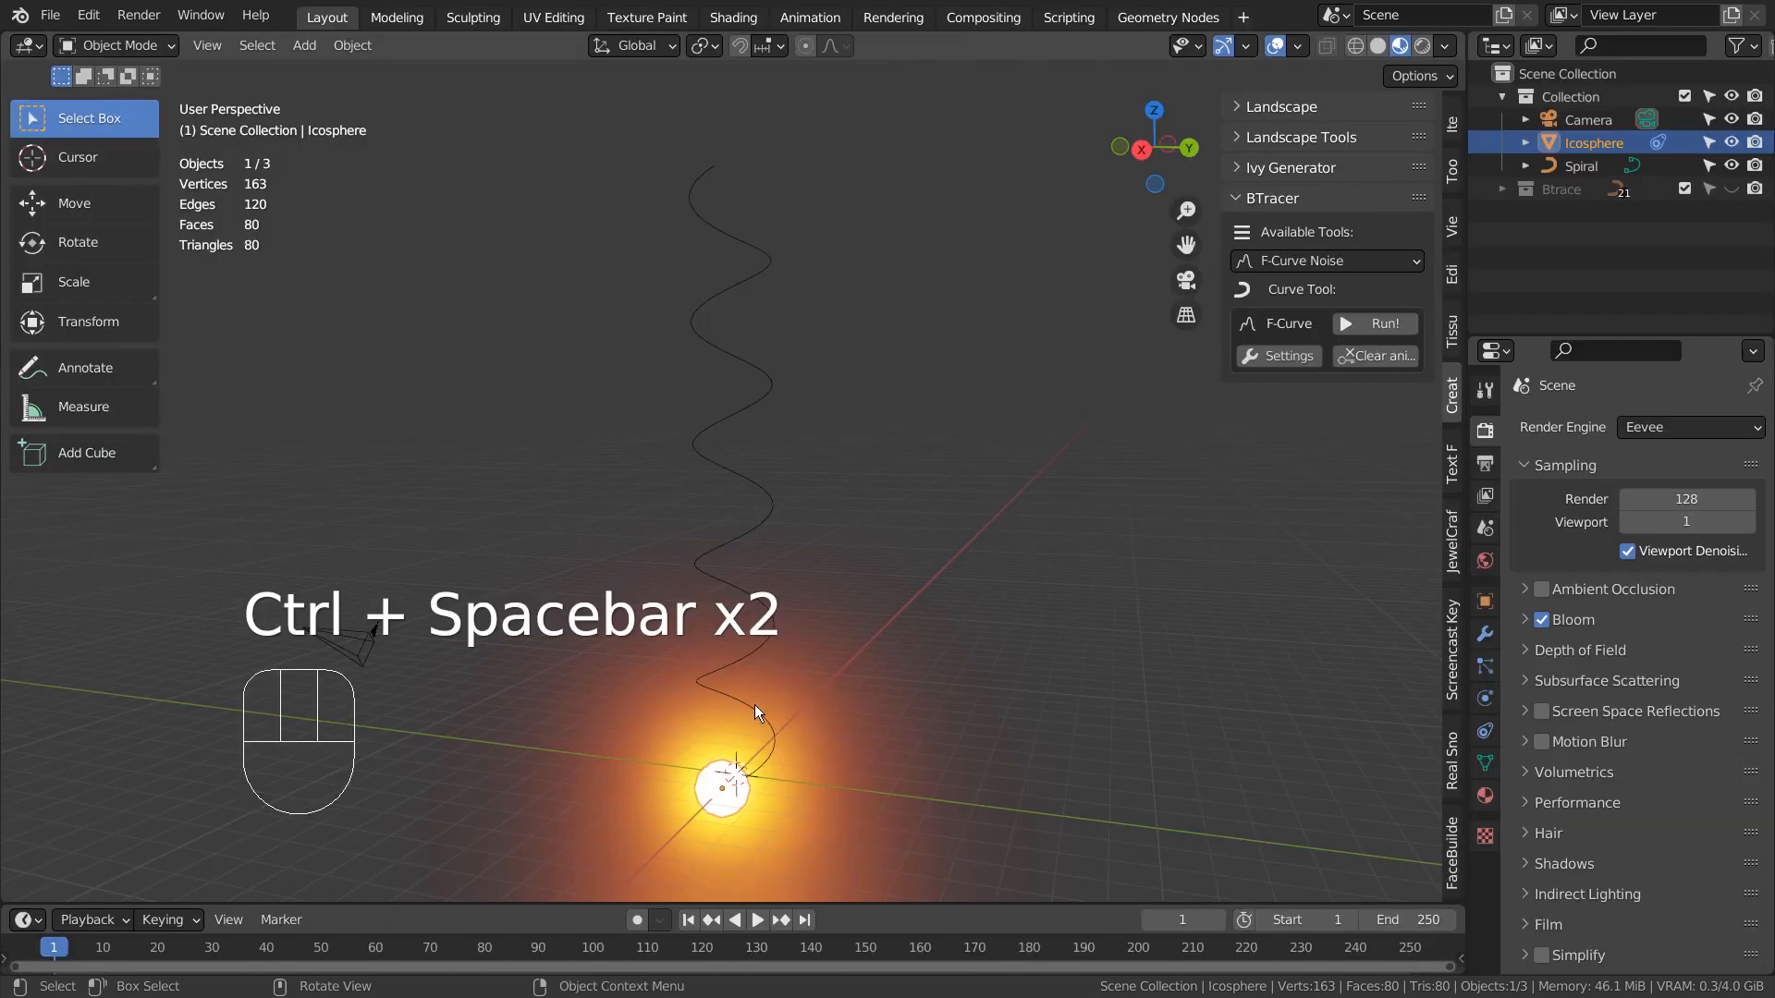
{"action": "key", "text": "space"}
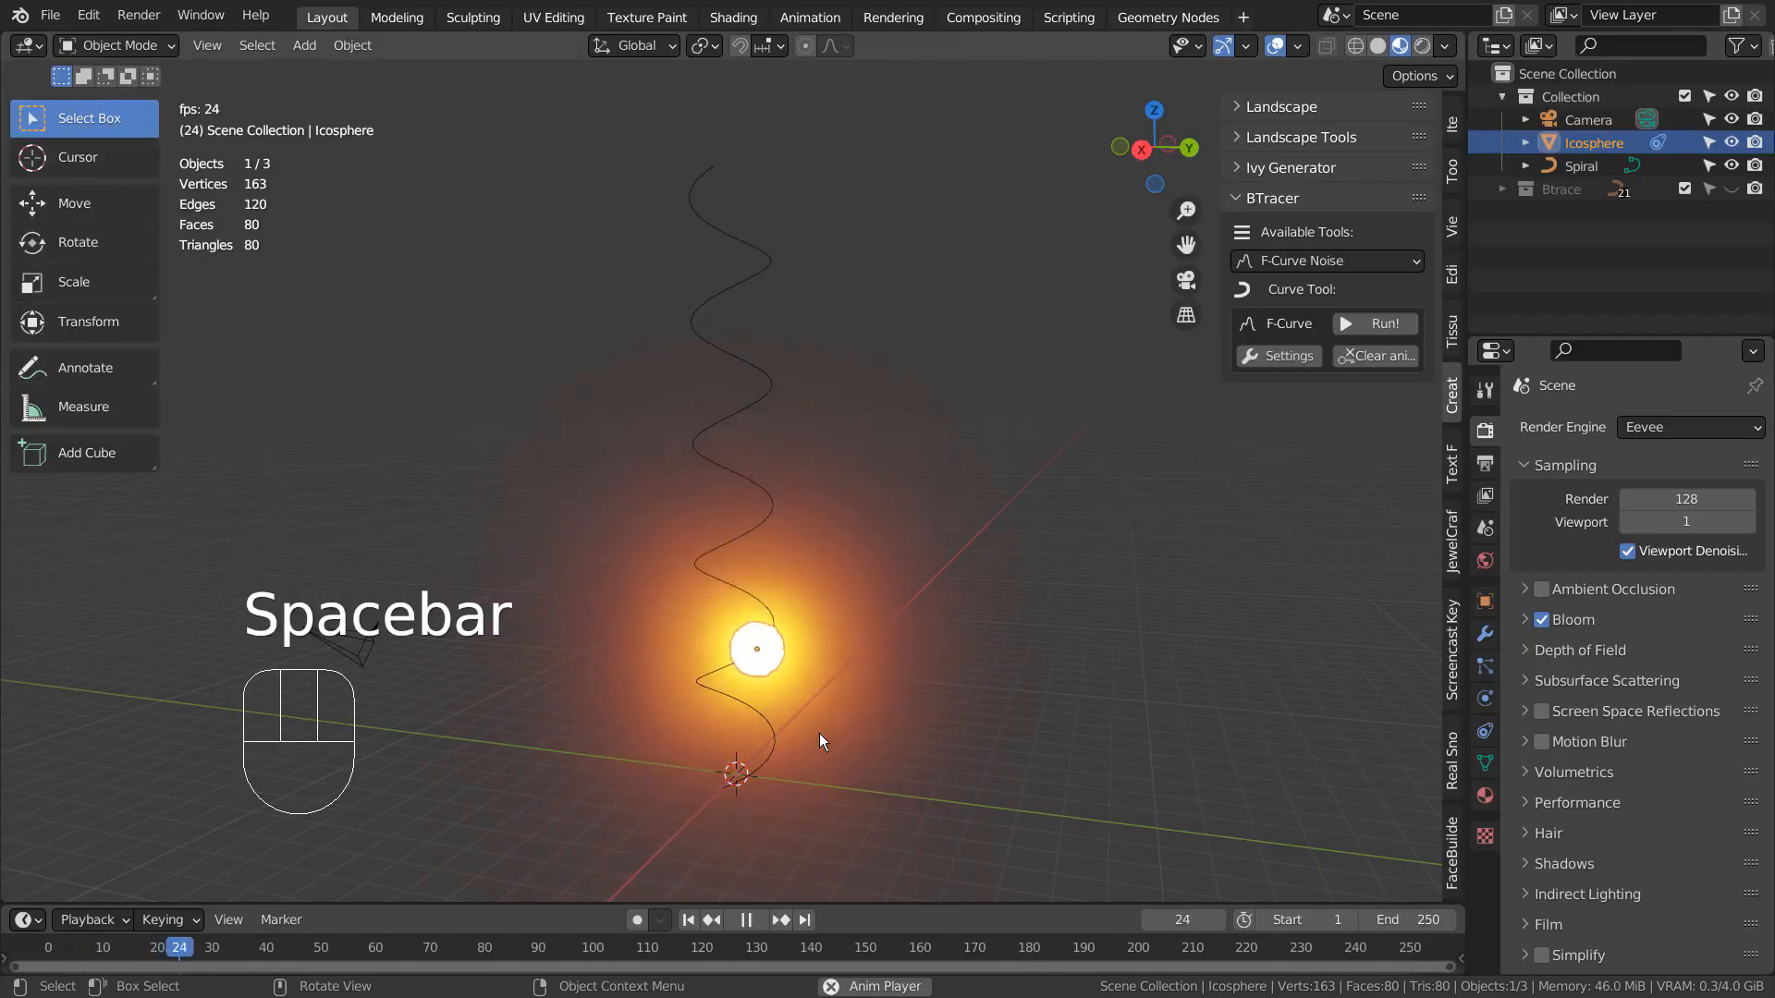
{"action": "key", "text": "space"}
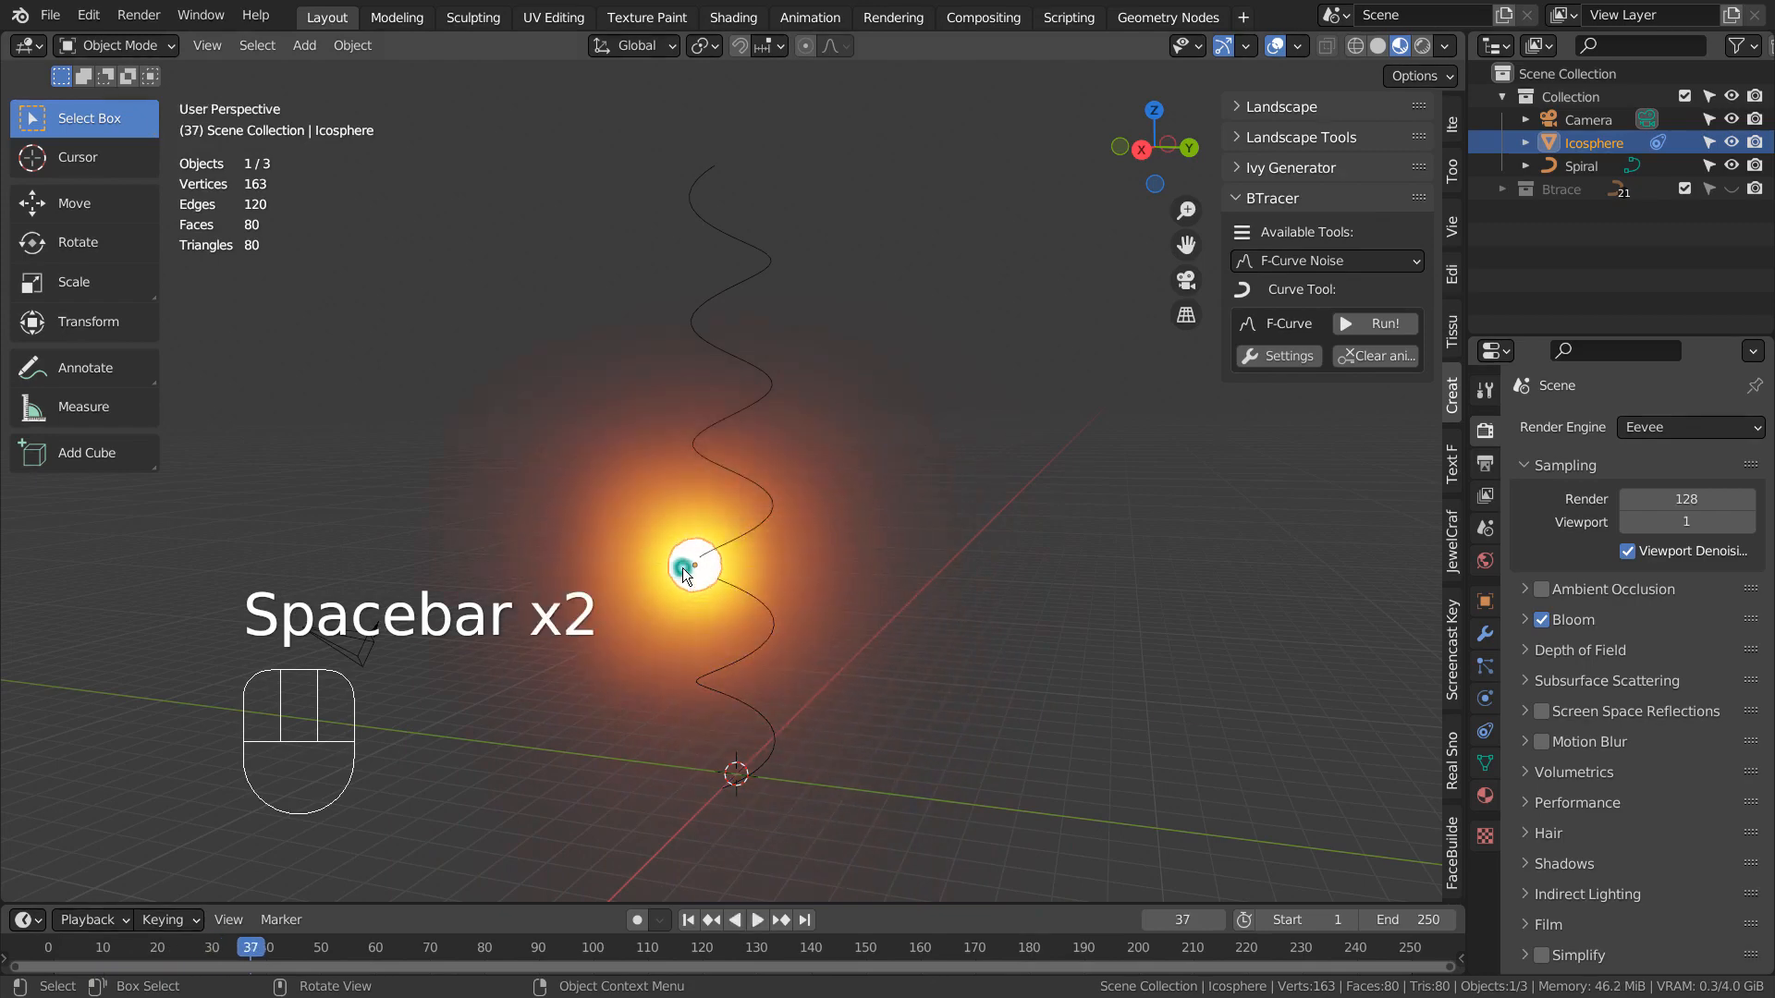
Step: View the Icosphere's Follow Path constraint settings enlarged, and return the animation to frame 1
{"action": "left_click", "coordinate": [1488, 726]}
{"action": "key", "text": "ctrl+space"}
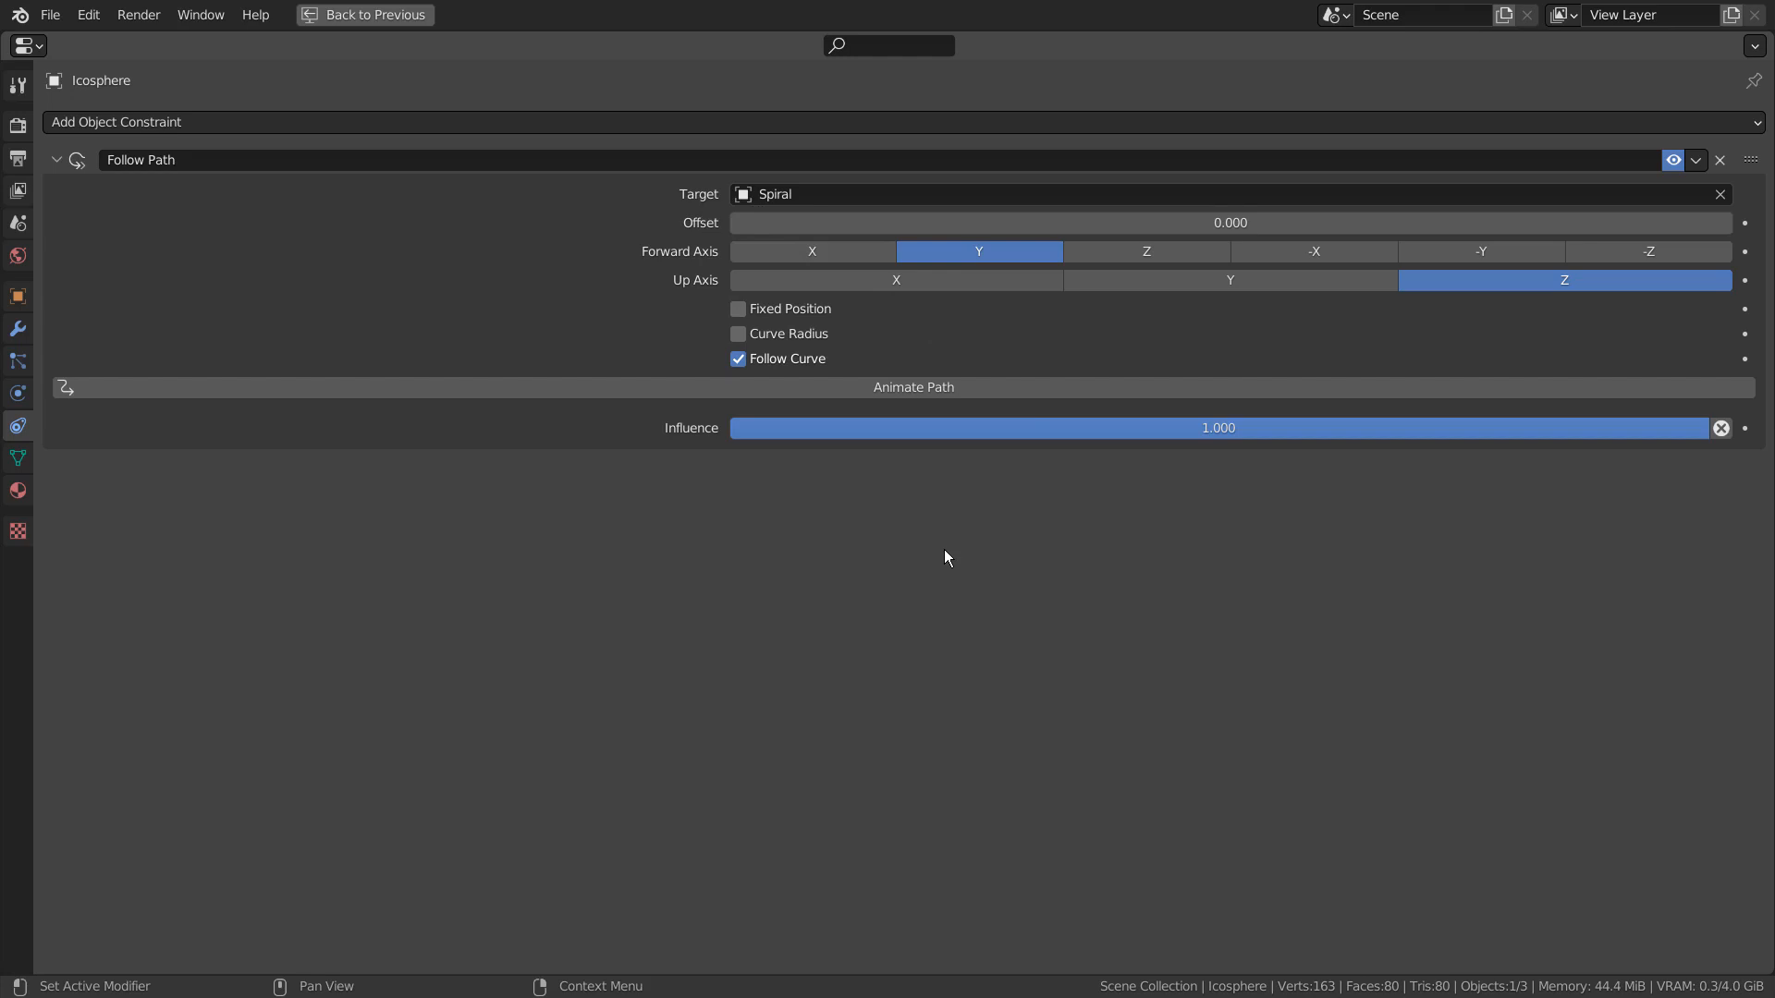
{"action": "key", "text": "ctrl+space"}
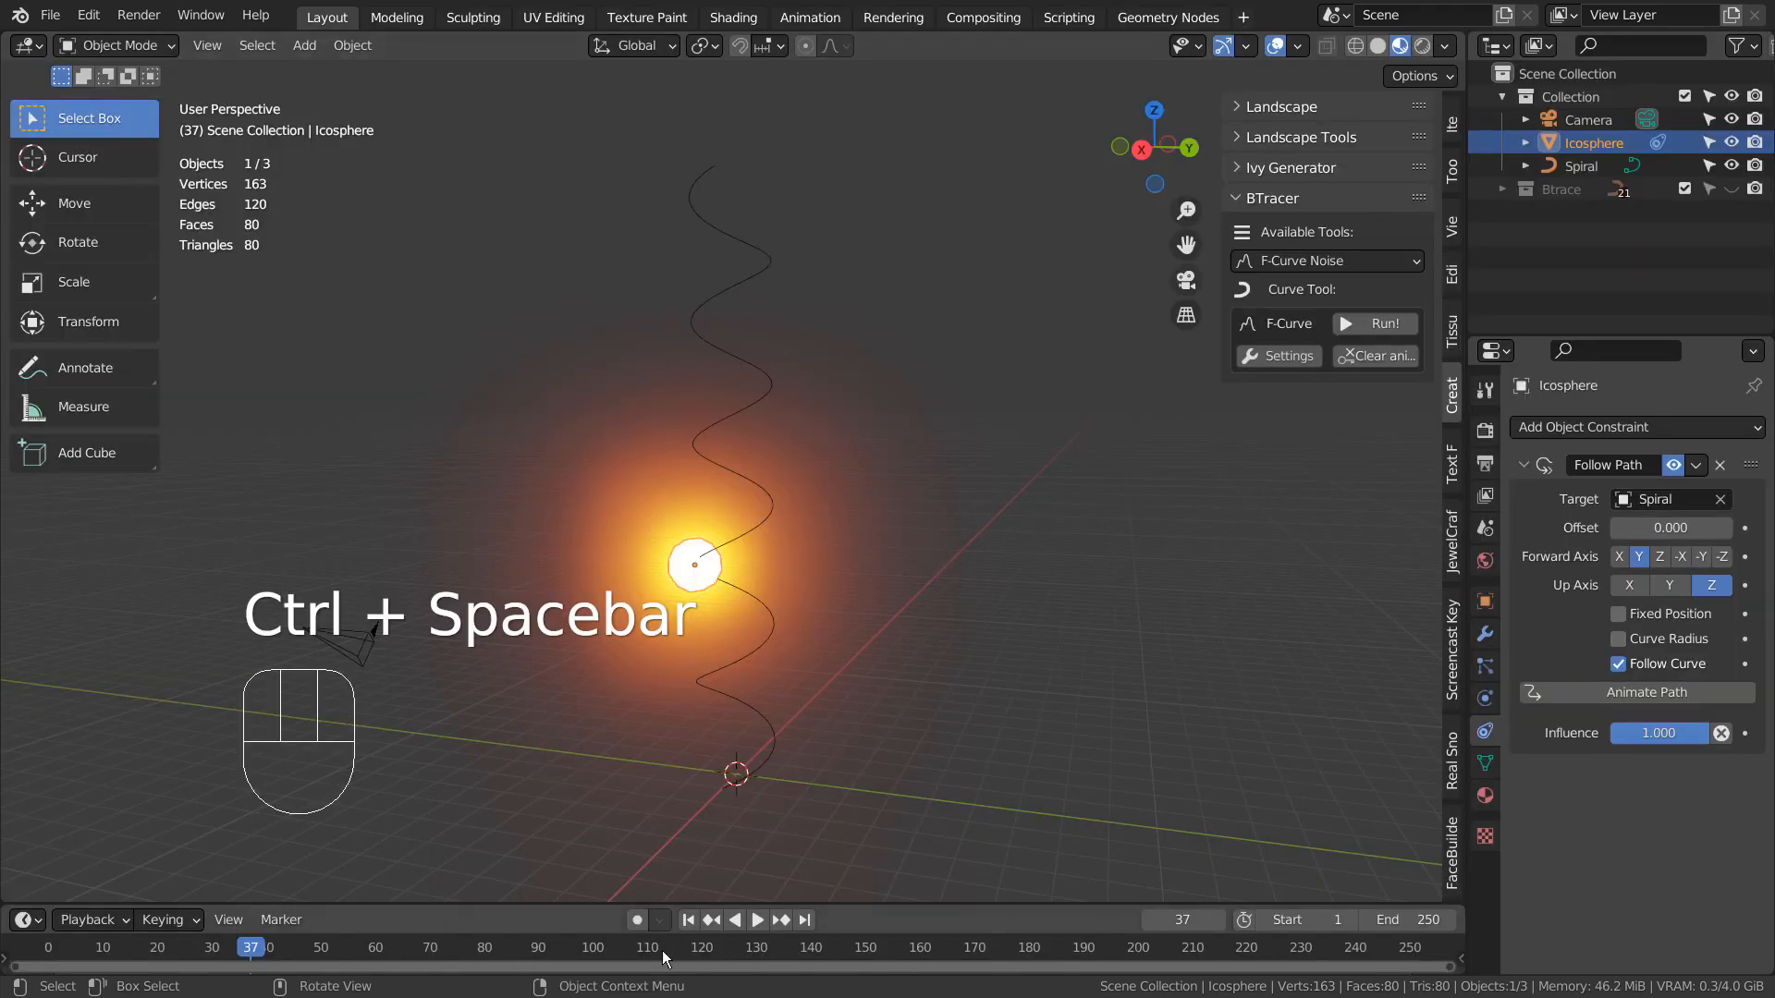
{"action": "left_click", "coordinate": [684, 922]}
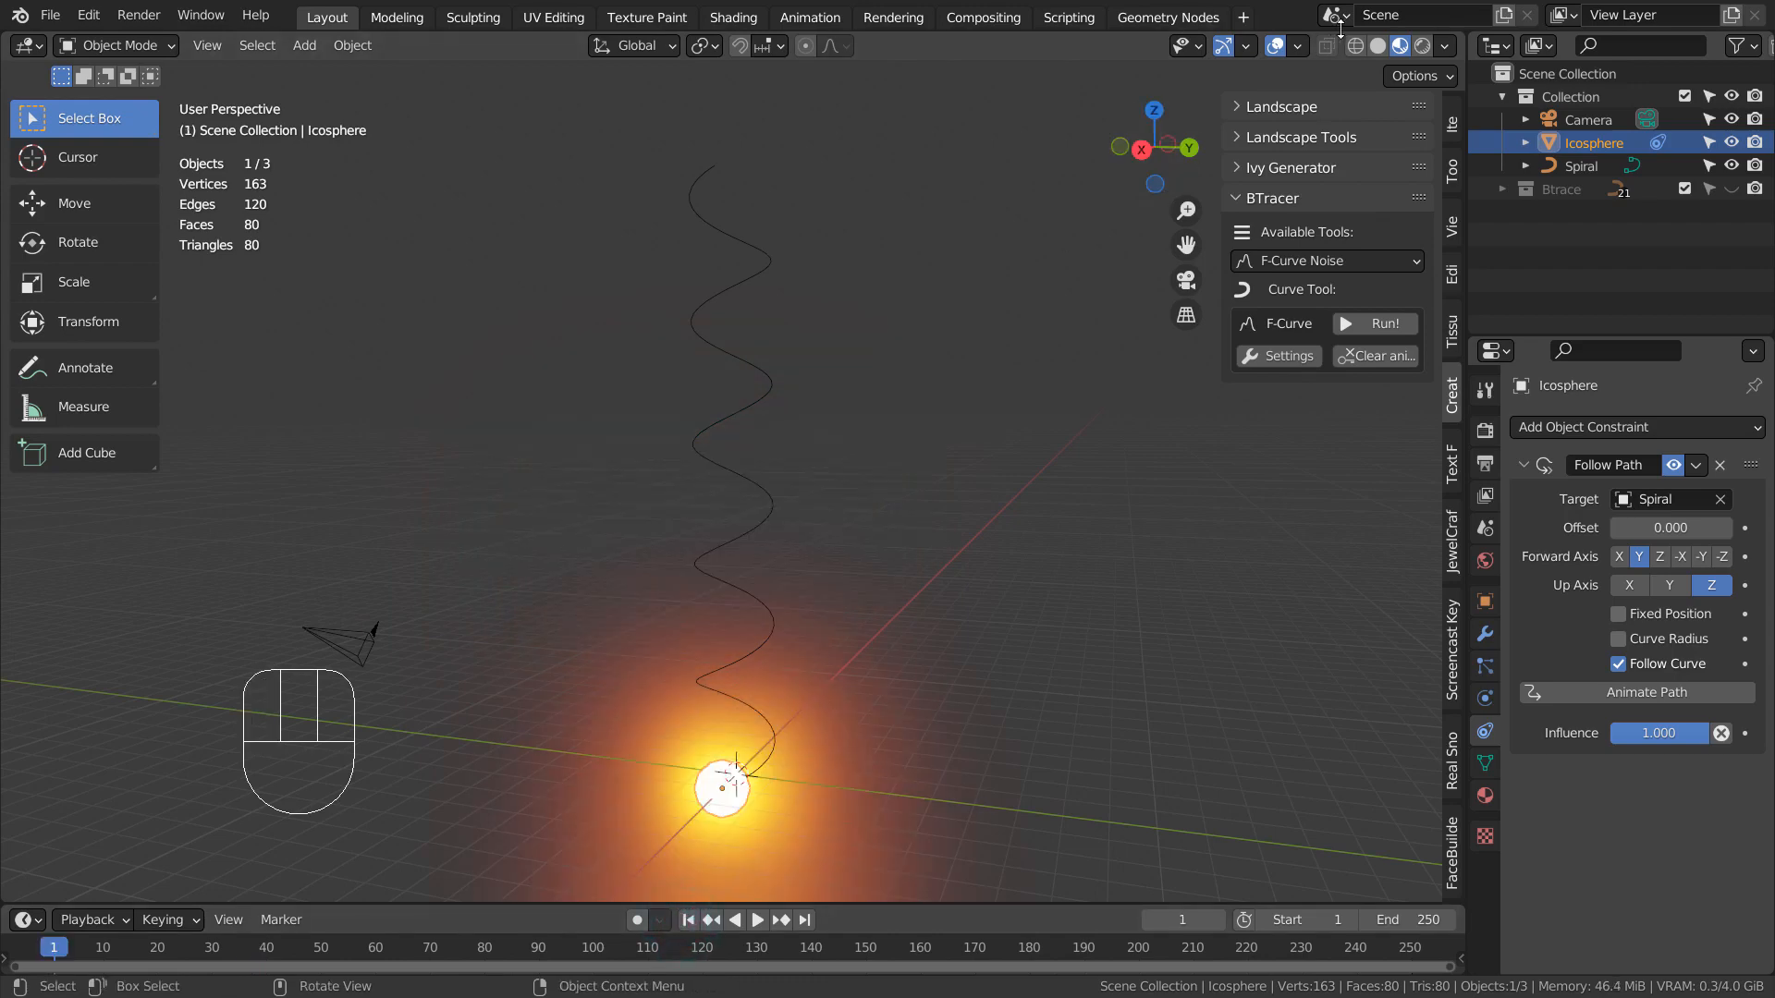
Step: With solid shading on and the Spiral selected, choose BTracer's Object Trace tool and unhide the Btrace collection
{"action": "left_click", "coordinate": [1377, 46]}
{"action": "left_click", "coordinate": [763, 518]}
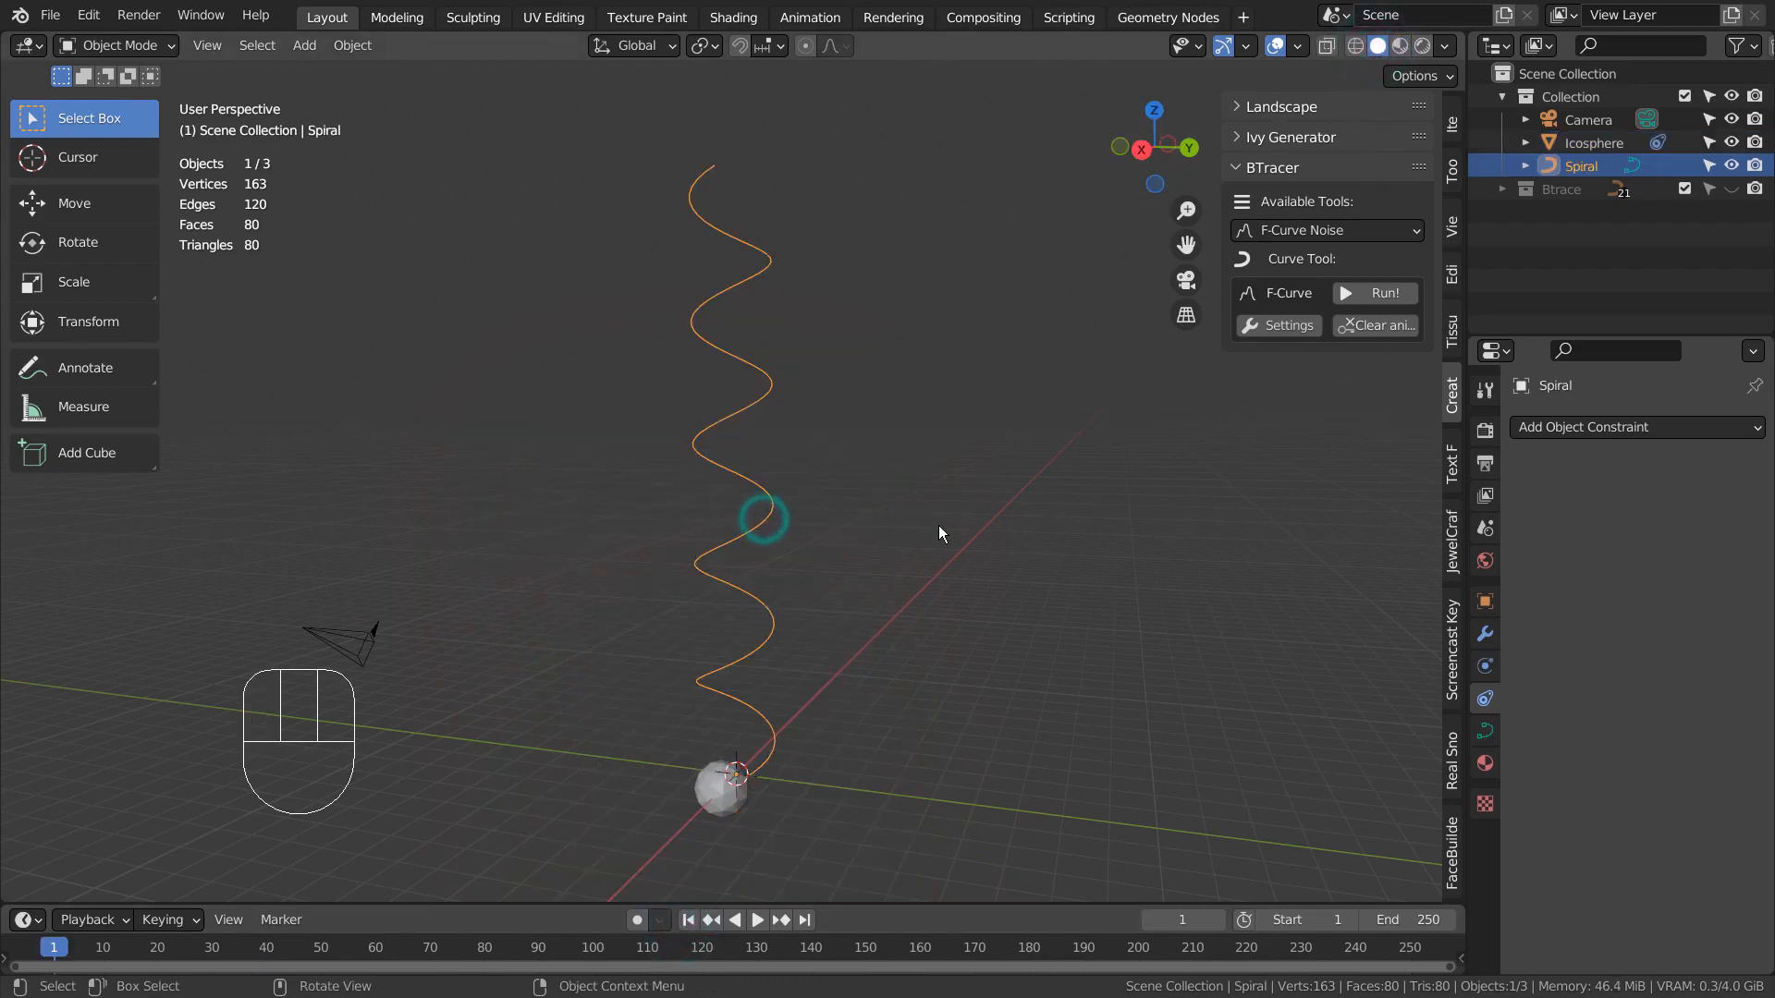
{"action": "left_click", "coordinate": [1314, 229]}
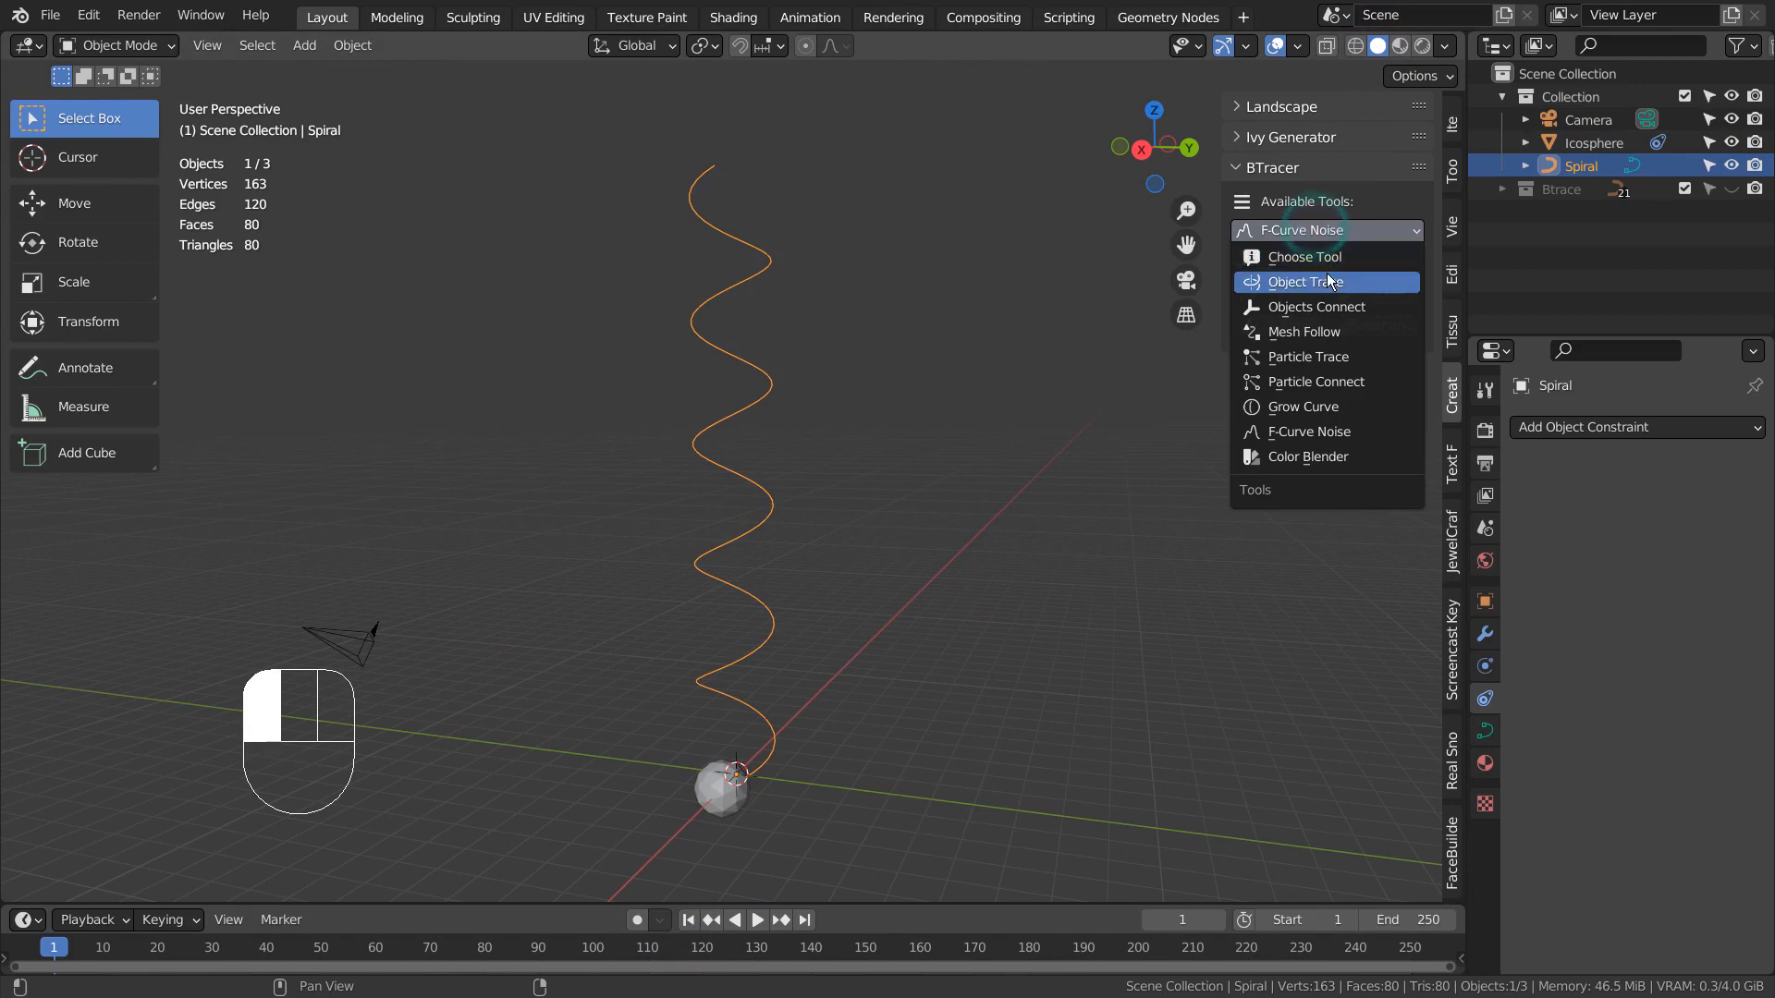
{"action": "left_click", "coordinate": [1329, 281]}
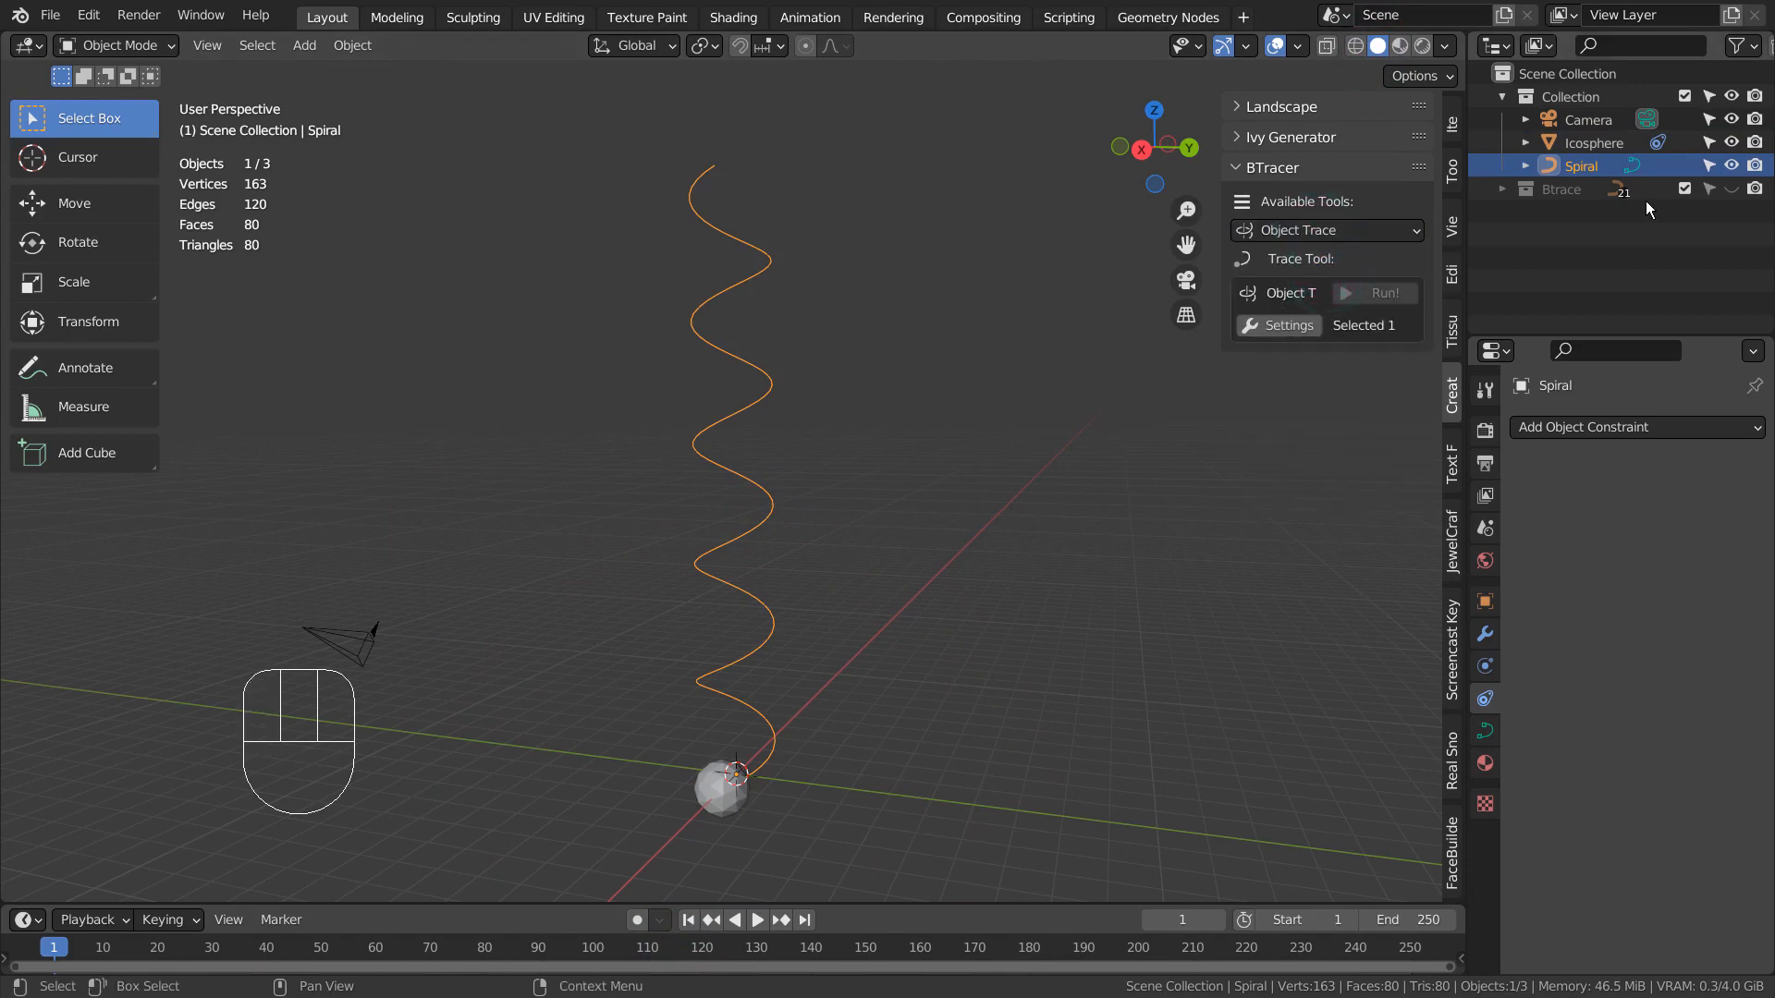
{"action": "left_click", "coordinate": [1725, 186]}
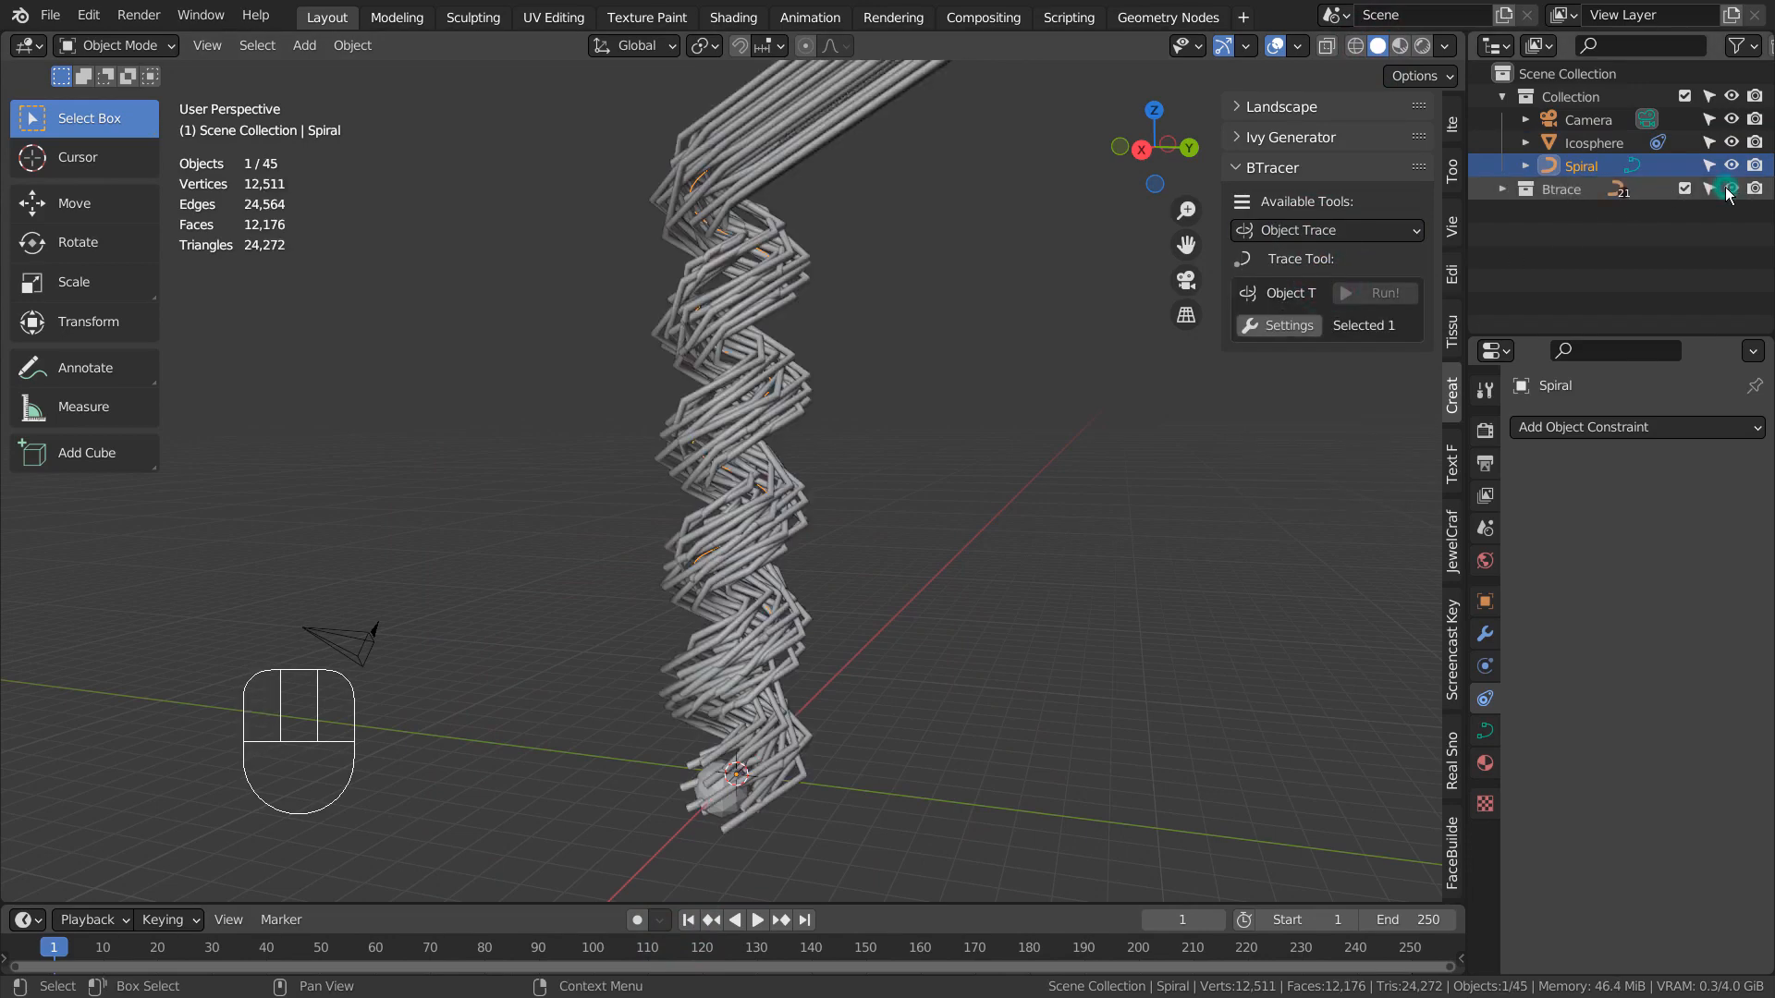
Step: Box-select all the traced curves together with the Spiral in wireframe display, and inspect them in solid shading from several angles and up close
{"action": "mouse_move", "coordinate": [840, 439]}
{"action": "middle_mouse_down", "text": "alt"}
{"action": "mouse_move", "coordinate": [1130, 472]}
{"action": "mouse_move", "coordinate": [1224, 510]}
{"action": "mouse_move", "coordinate": [1172, 531]}
{"action": "mouse_move", "coordinate": [958, 441]}
{"action": "middle_mouse_up", "text": "alt"}
{"action": "key", "text": "b"}
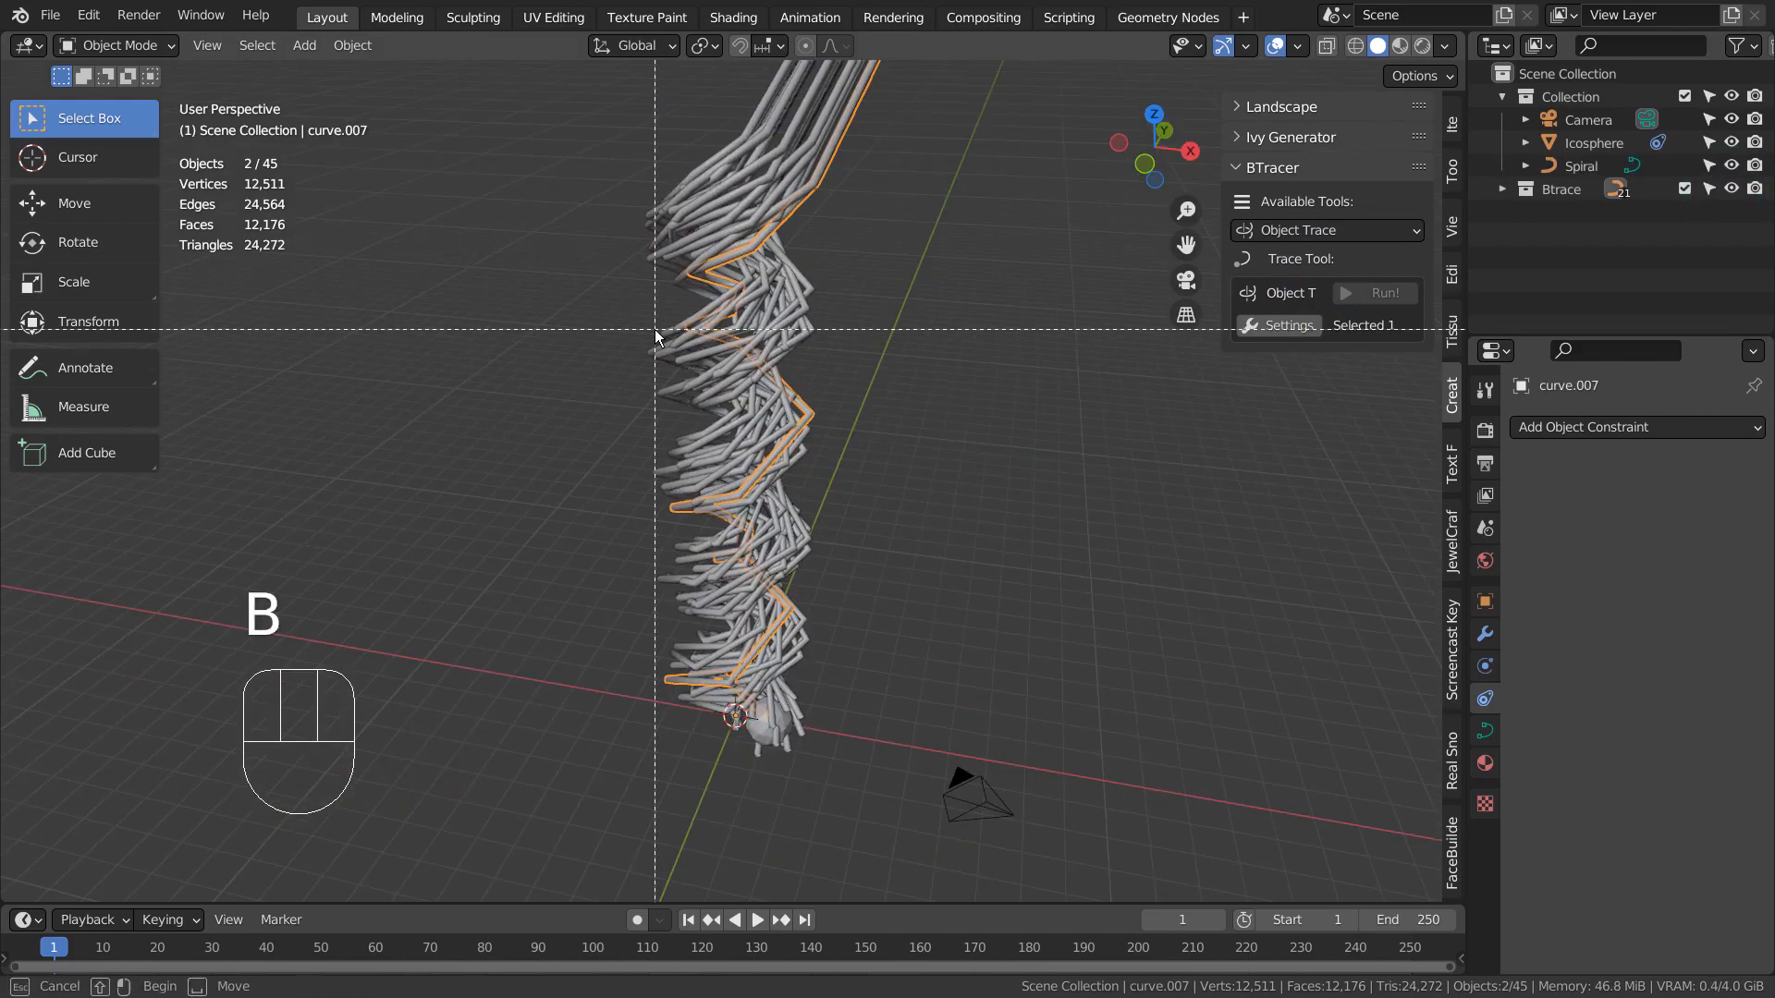
{"action": "key", "text": "shift+z"}
{"action": "key", "text": "b"}
{"action": "left_click_drag", "start_coordinate": [525, 325], "coordinate": [911, 435]}
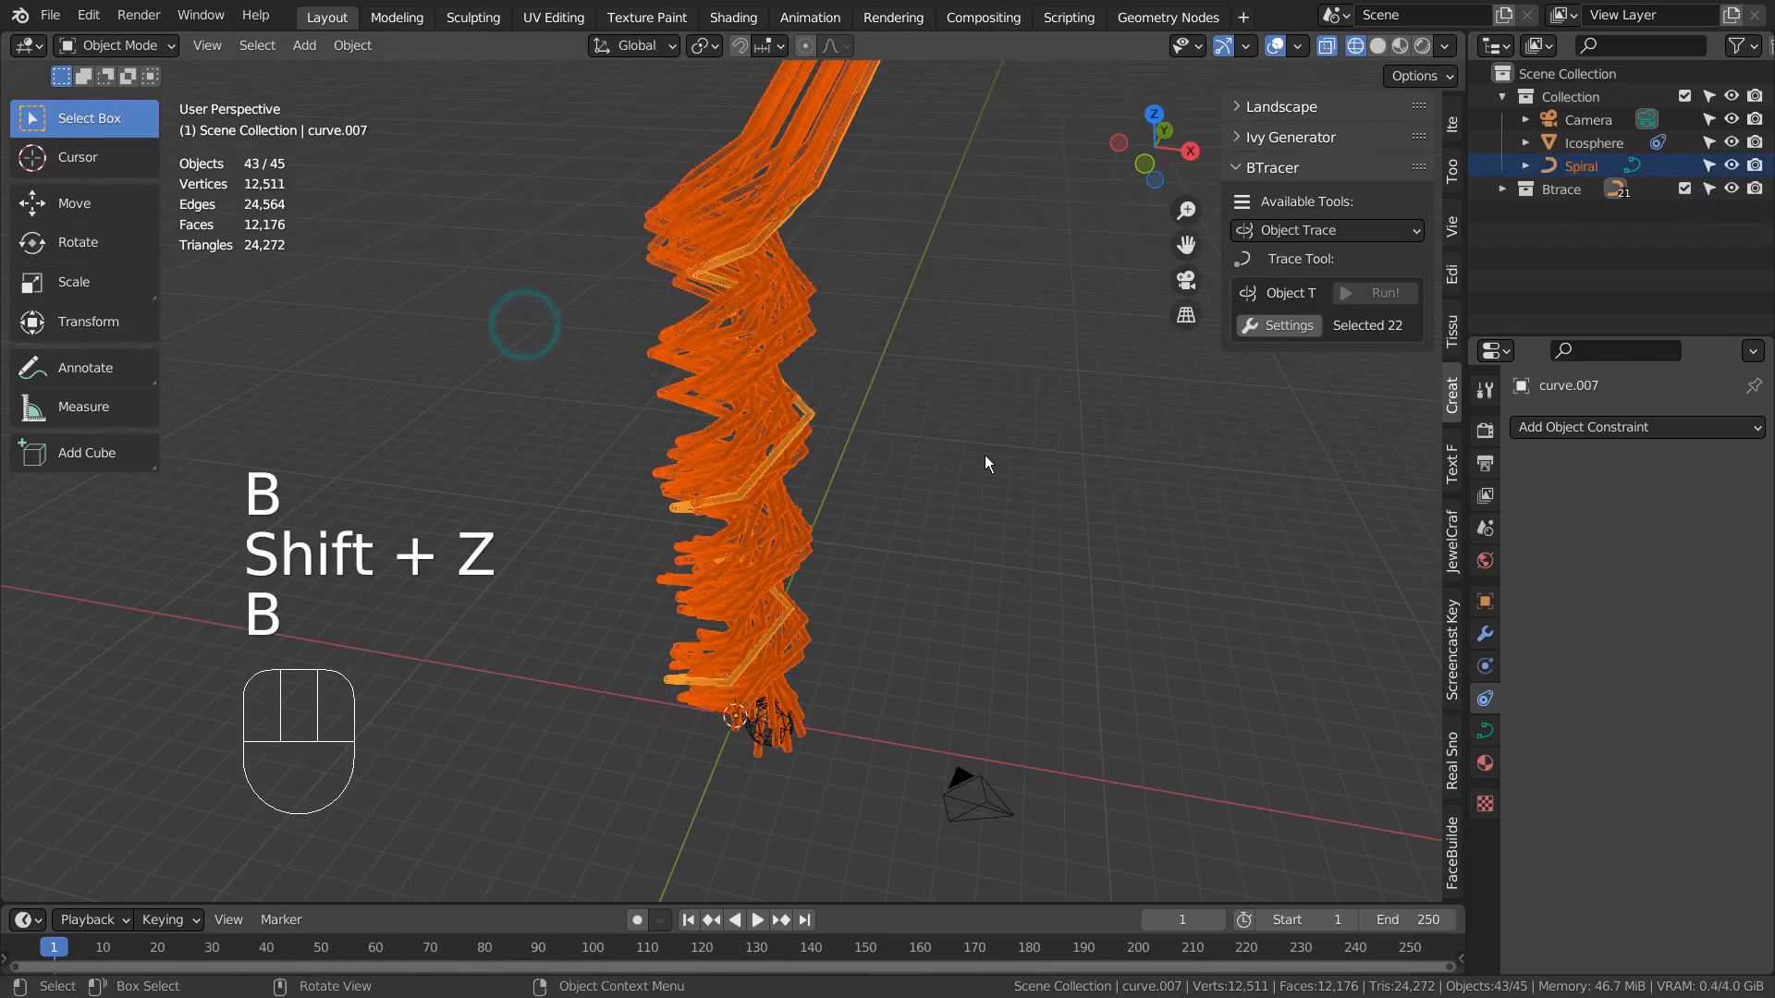
{"action": "key", "text": "shift+z"}
{"action": "mouse_move", "coordinate": [1124, 653]}
{"action": "middle_mouse_down", "text": "alt"}
{"action": "mouse_move", "coordinate": [902, 530]}
{"action": "mouse_move", "coordinate": [525, 594]}
{"action": "mouse_move", "coordinate": [846, 597]}
{"action": "mouse_move", "coordinate": [1322, 565]}
{"action": "mouse_move", "coordinate": [1366, 607]}
{"action": "mouse_move", "coordinate": [824, 431]}
{"action": "middle_mouse_up", "text": "alt"}
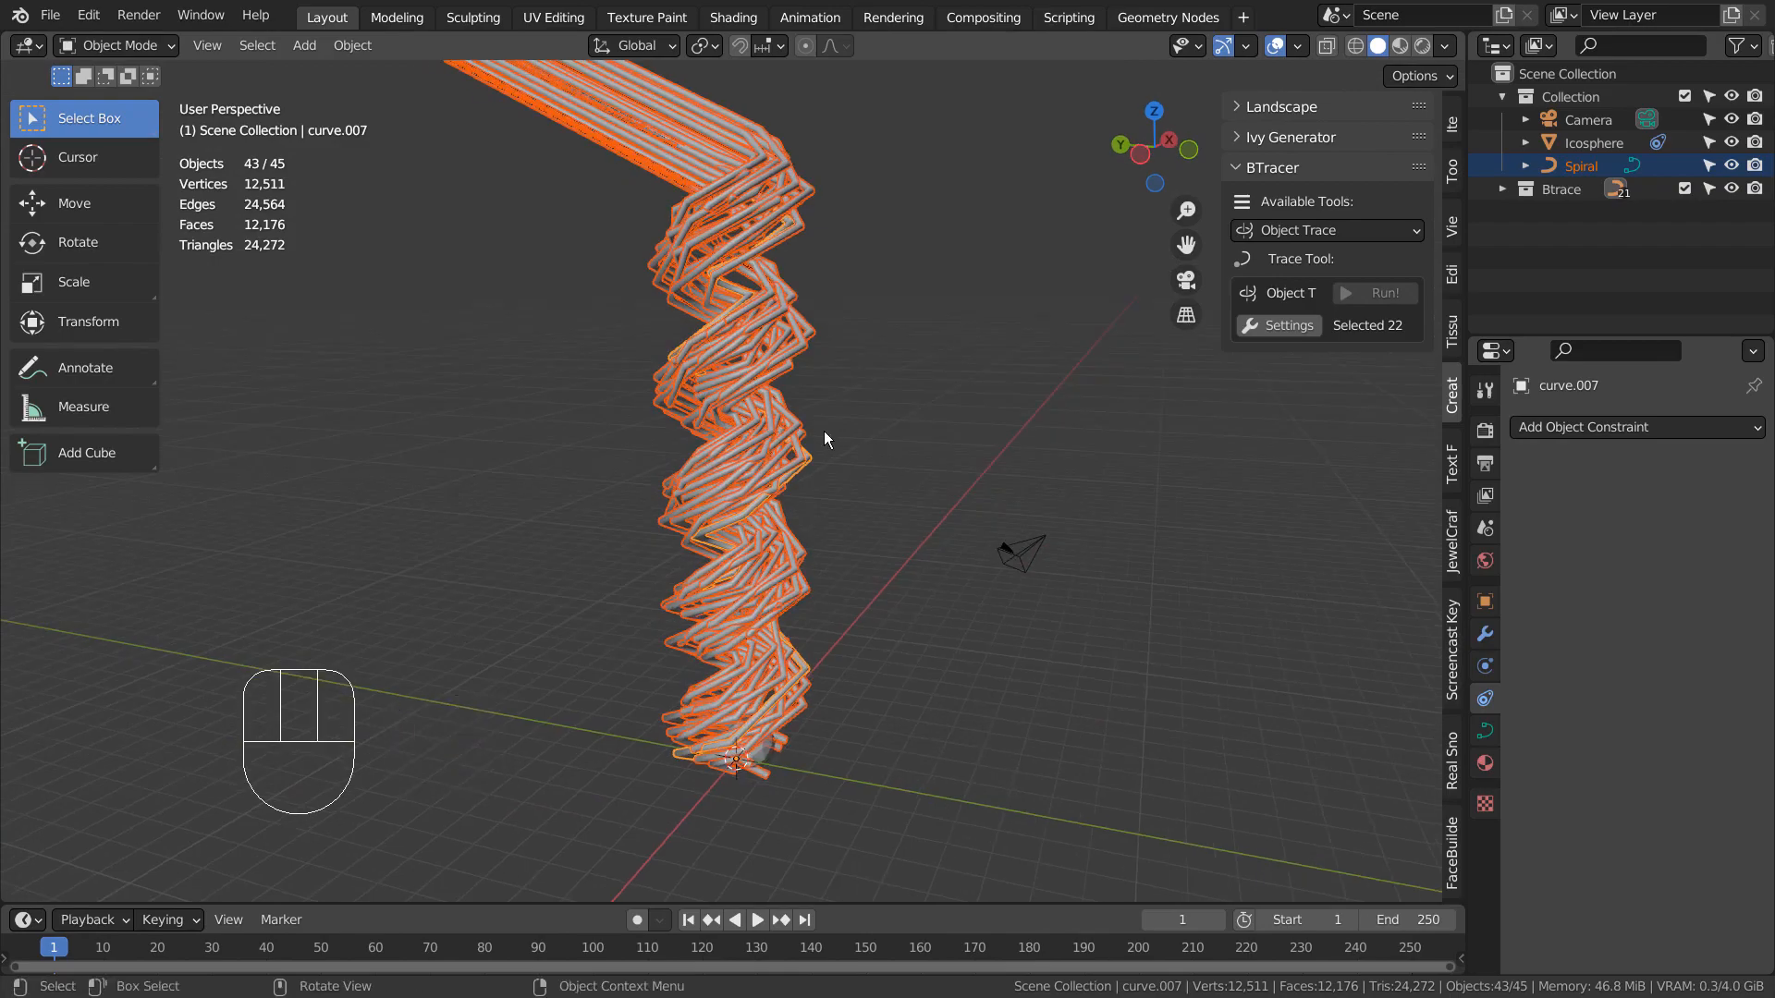
{"action": "scroll", "coordinate": [823, 431], "scroll_direction": "up", "scroll_amount": 5}
{"action": "mouse_move", "coordinate": [1143, 532]}
{"action": "middle_mouse_down", "text": "alt"}
{"action": "mouse_move", "coordinate": [552, 531]}
{"action": "mouse_move", "coordinate": [592, 499]}
{"action": "mouse_move", "coordinate": [679, 492]}
{"action": "mouse_move", "coordinate": [873, 520]}
{"action": "middle_mouse_up", "text": "alt"}
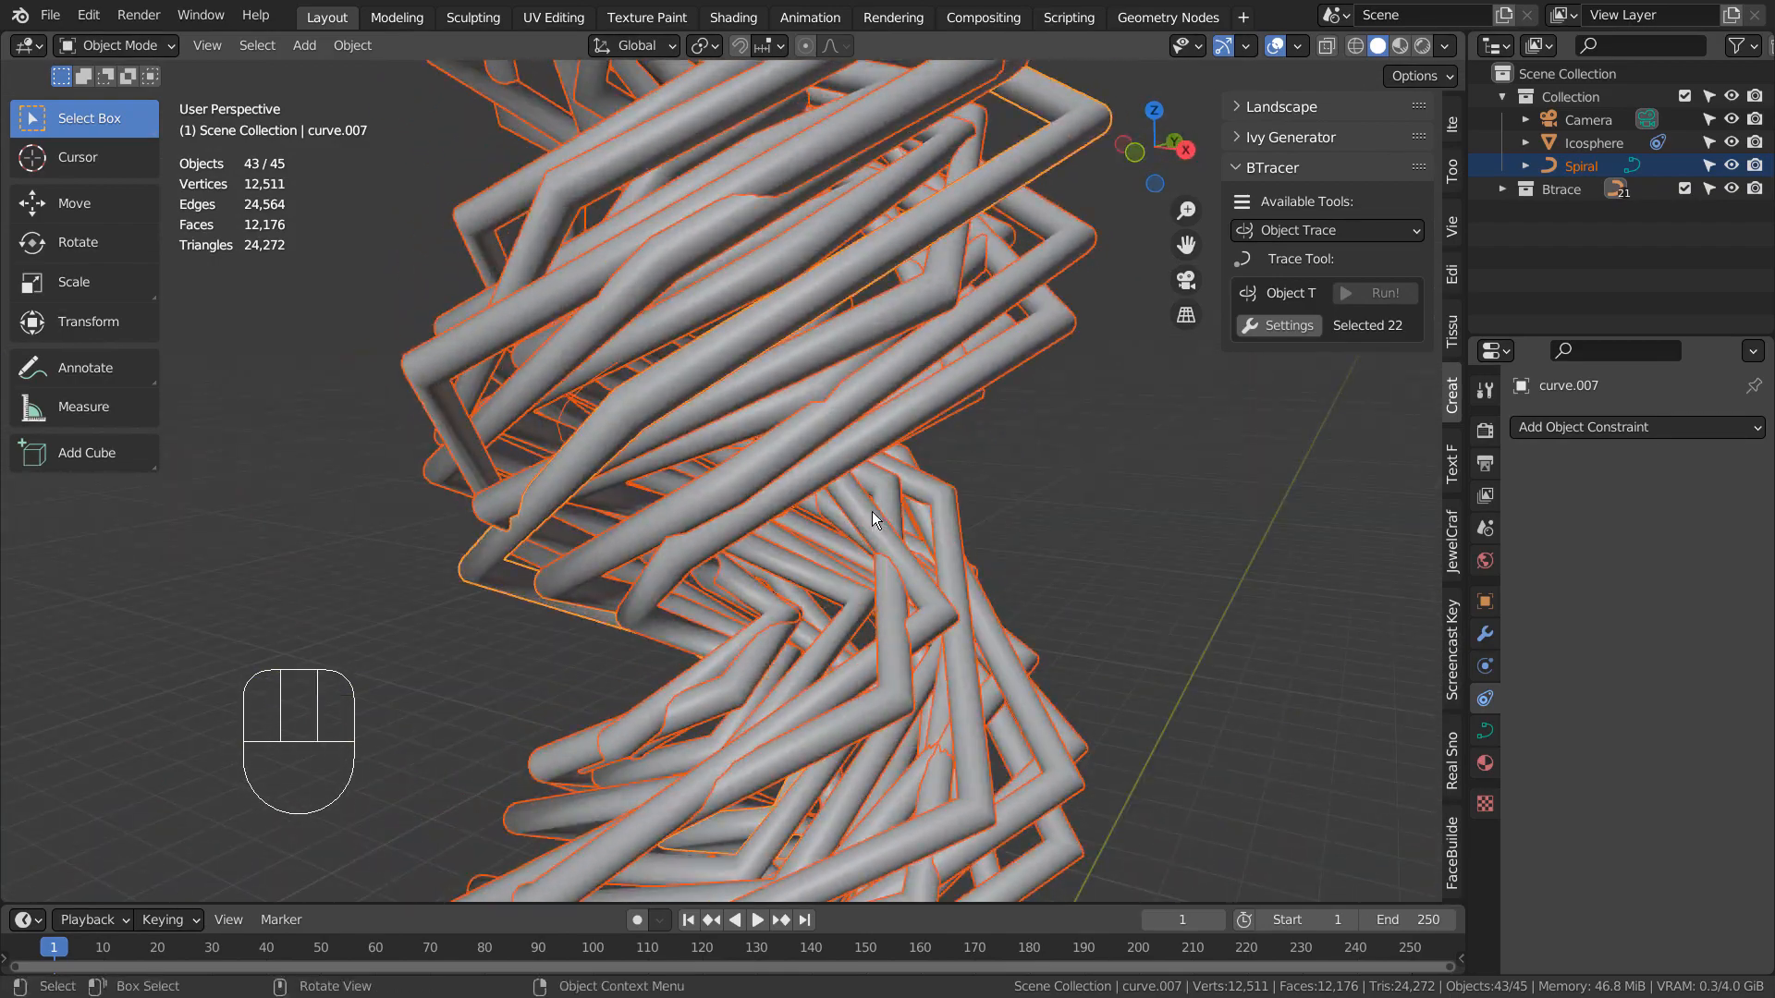
{"action": "scroll", "coordinate": [871, 512], "scroll_direction": "down", "scroll_amount": 6}
{"action": "scroll", "coordinate": [1065, 374], "scroll_direction": "down", "scroll_amount": 4}
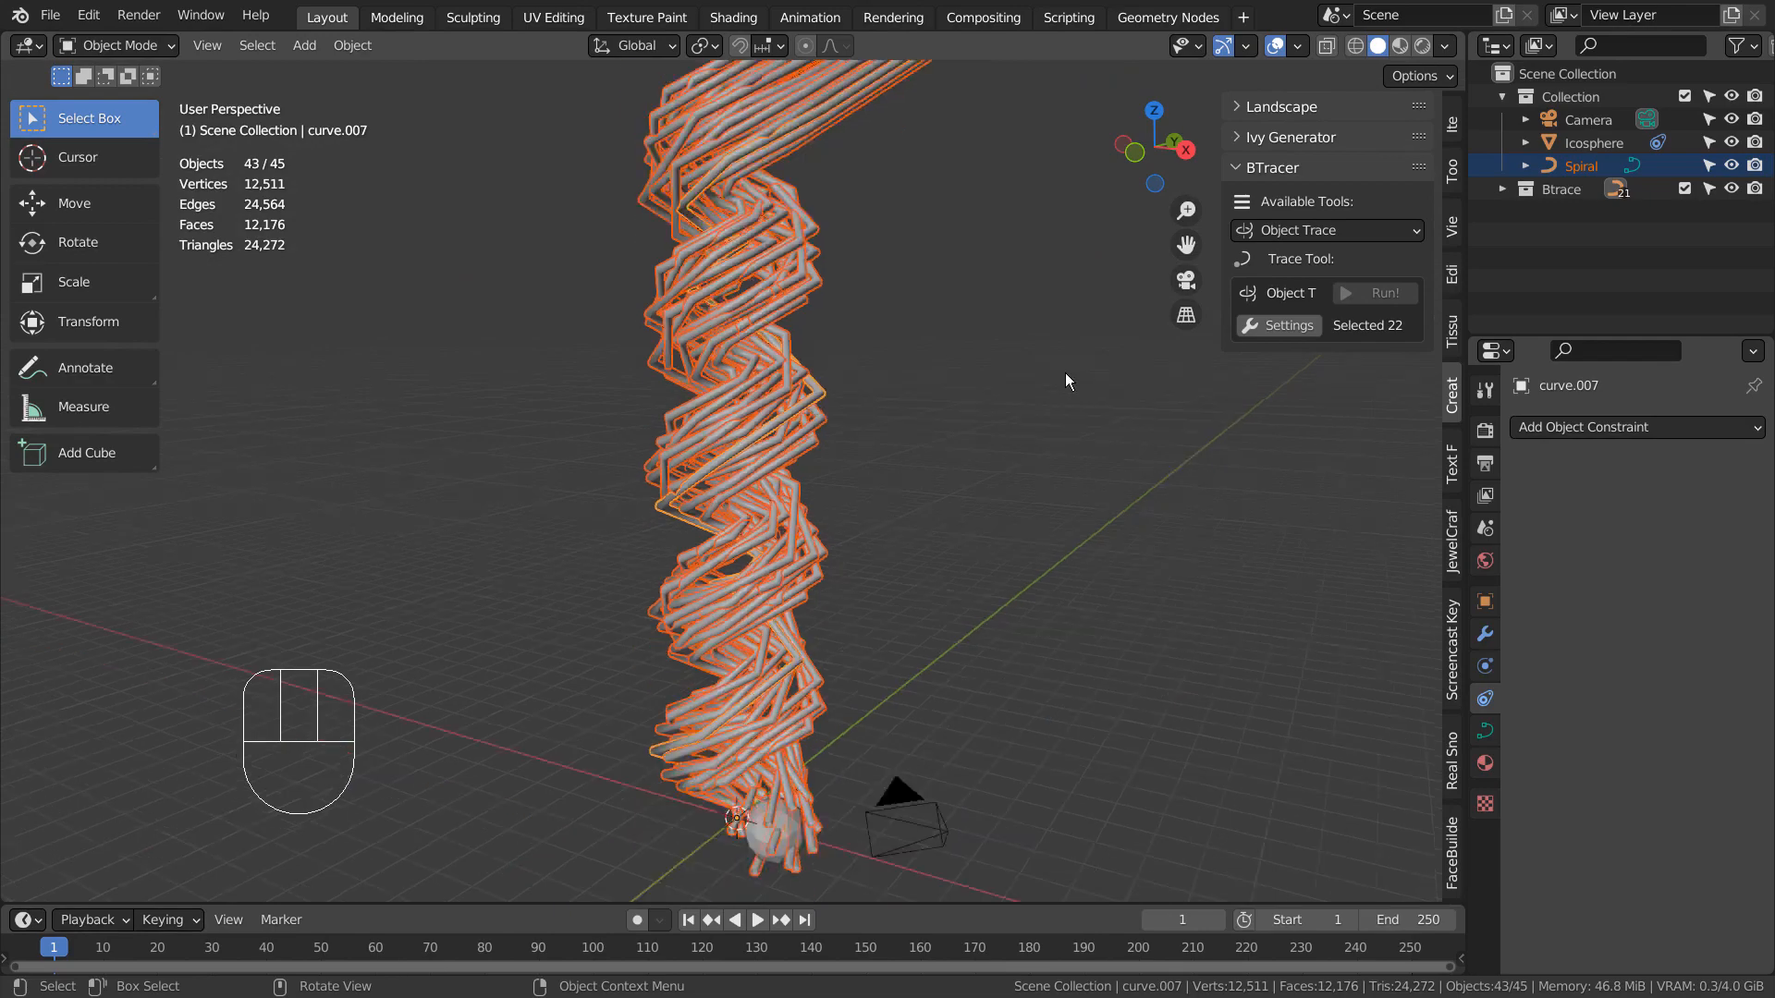
Step: Deselect everything in Material Preview shading and play the animation of the glowing Icosphere moving through the traced curves
{"action": "left_click", "coordinate": [1399, 47]}
{"action": "left_click", "coordinate": [1078, 459]}
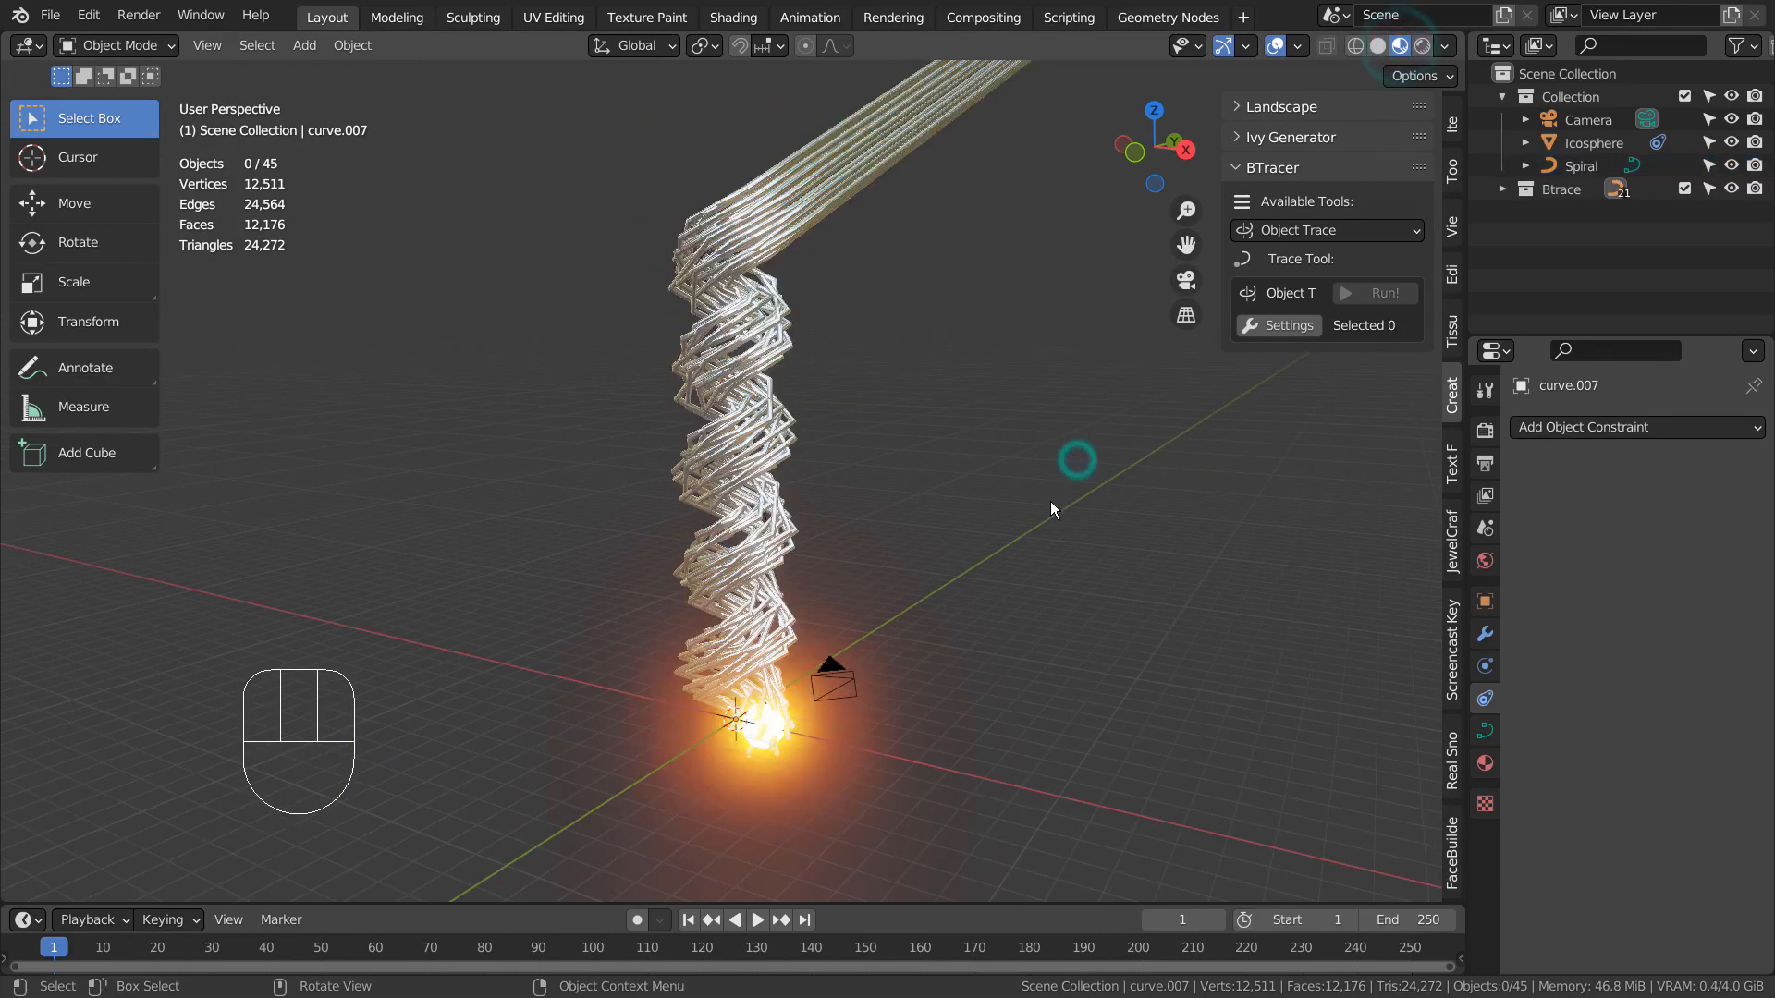
{"action": "left_click", "coordinate": [757, 920]}
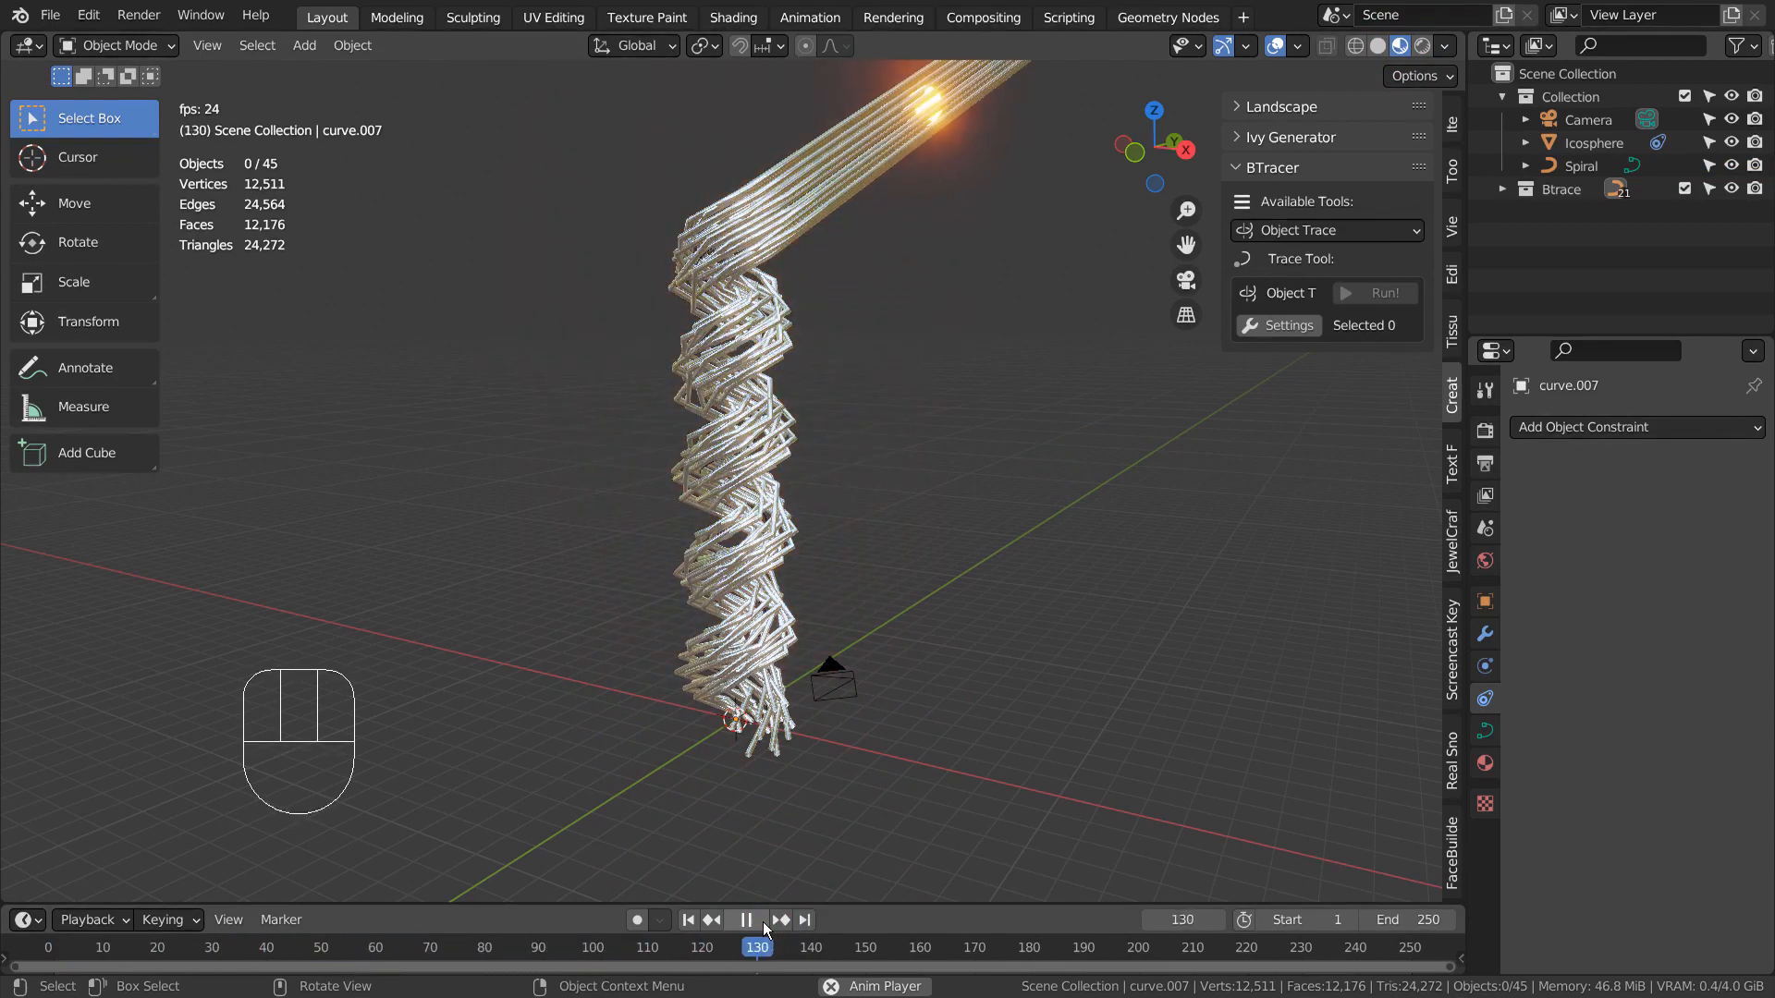
{"action": "left_click", "coordinate": [763, 922]}
Step: Hide the Icosphere, Spiral and traced curves, and add a new Archemedian curve spiral at the world origin
{"action": "key", "text": "h"}
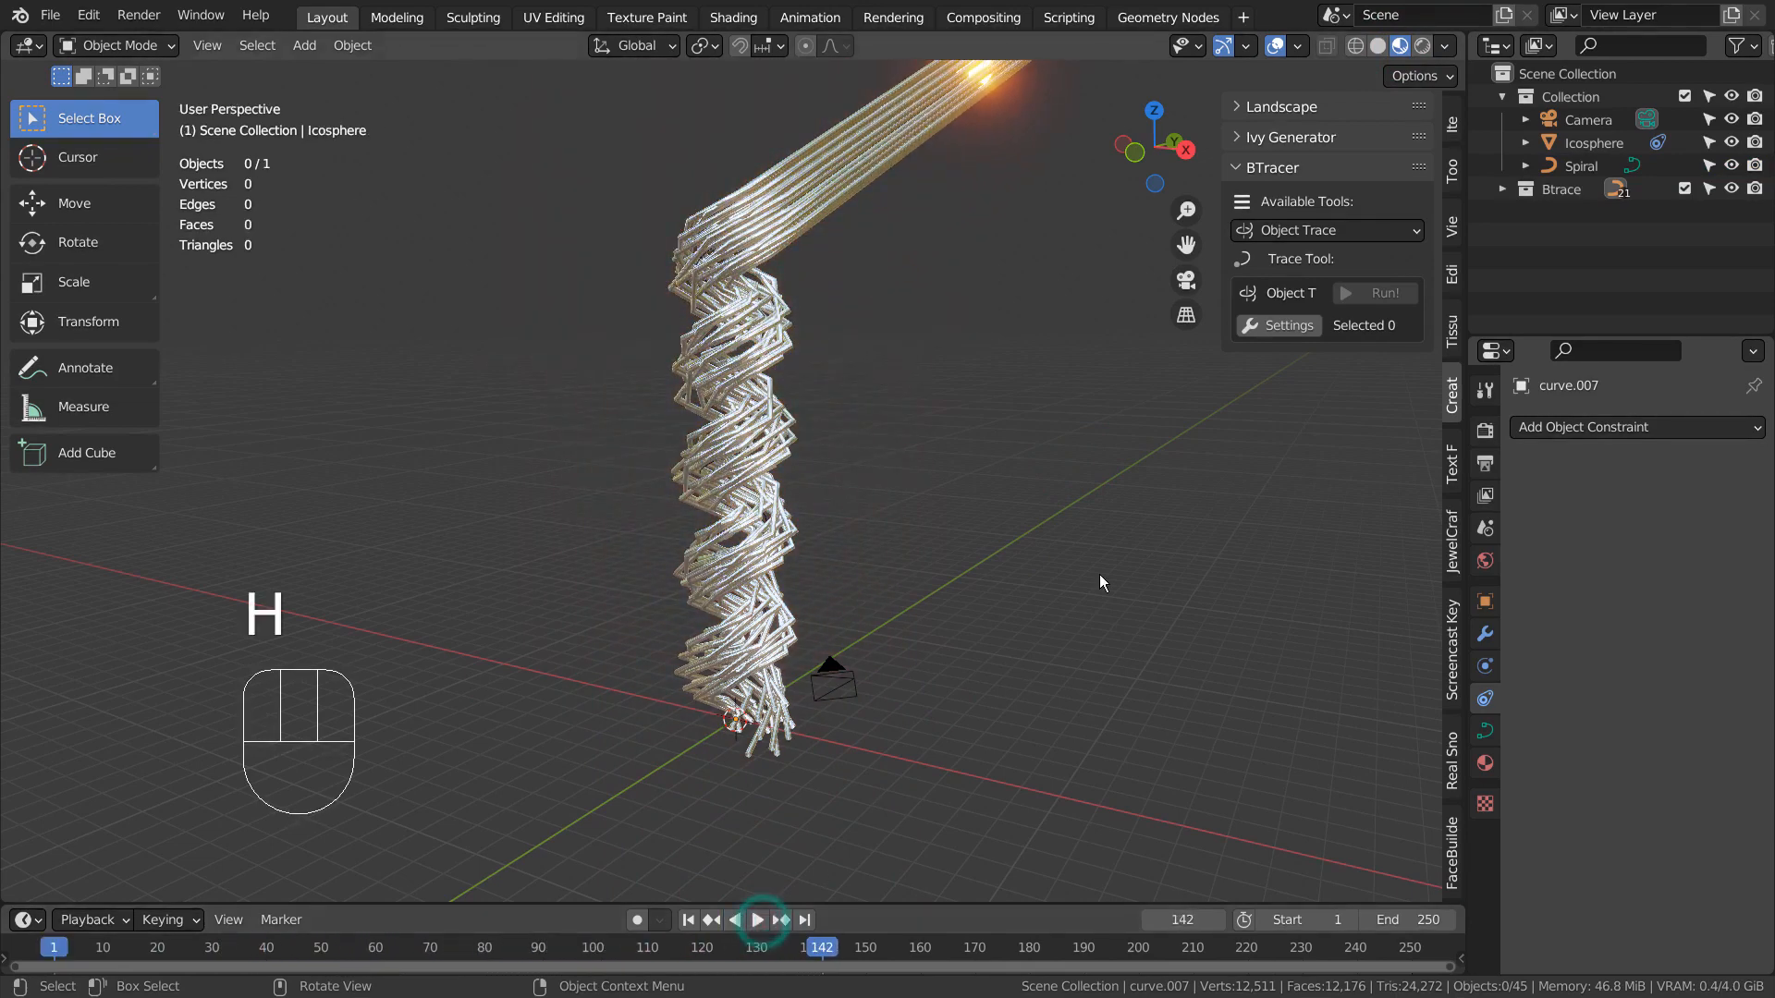
{"action": "key", "text": "shift+a"}
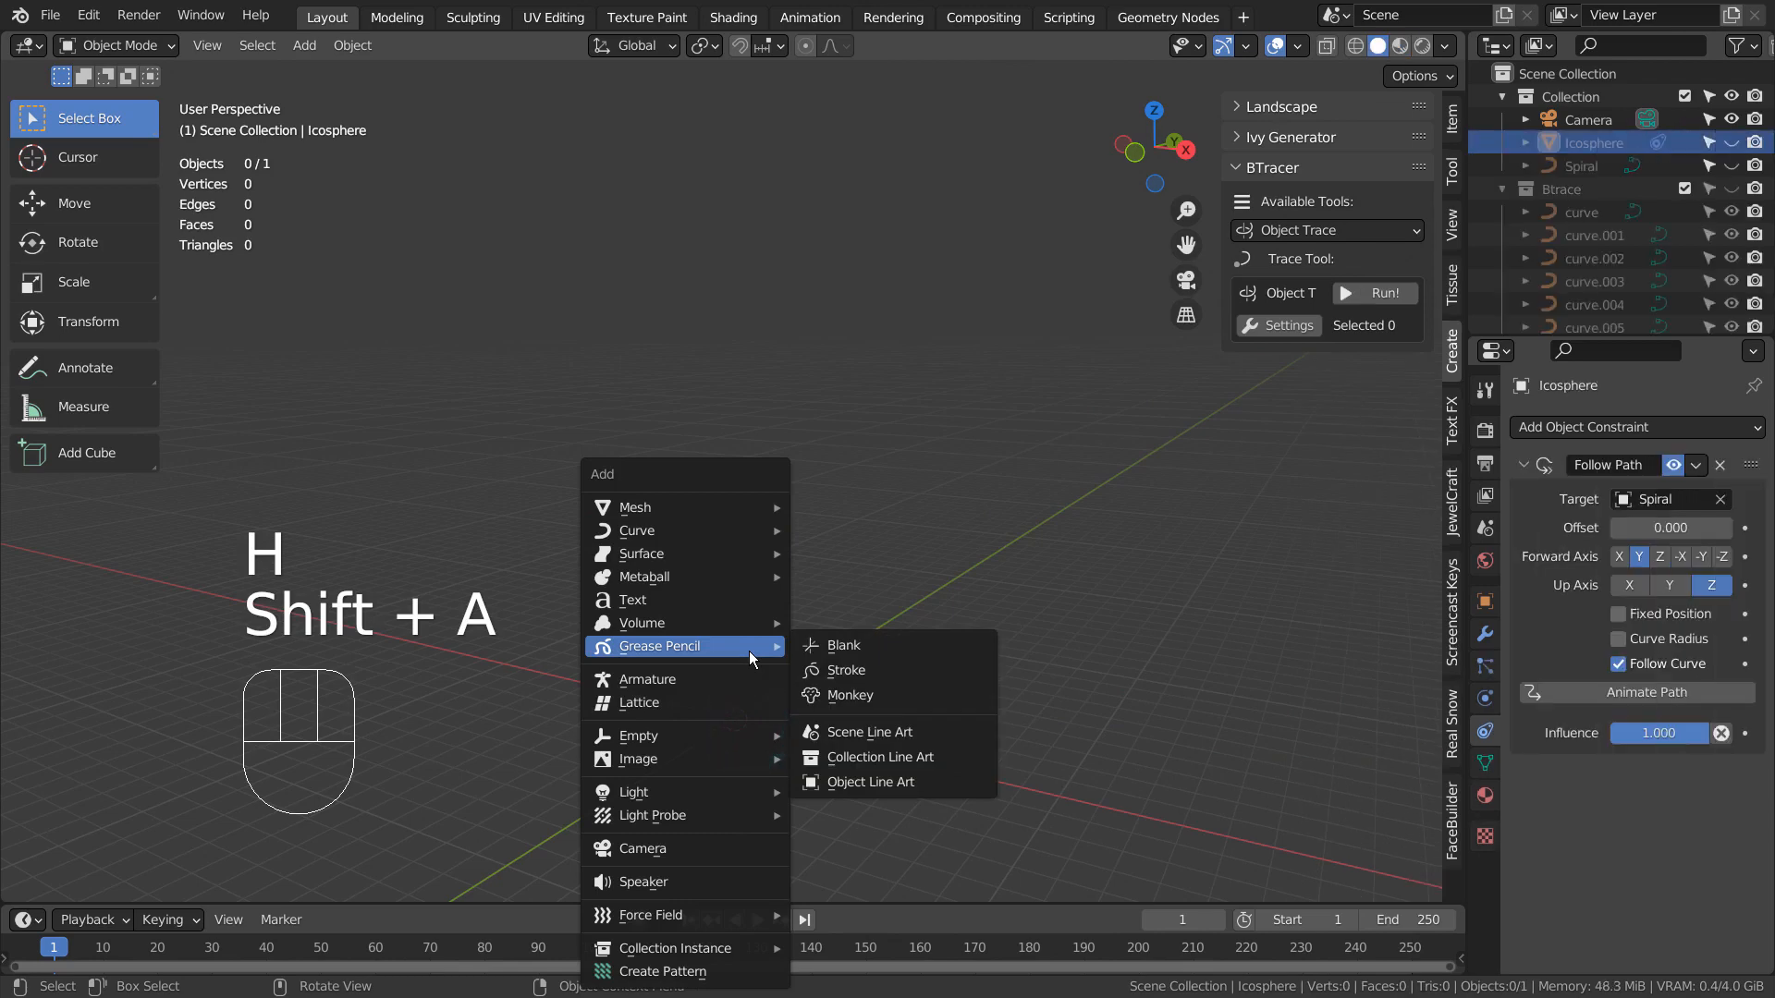
{"action": "mouse_move", "coordinate": [746, 534]}
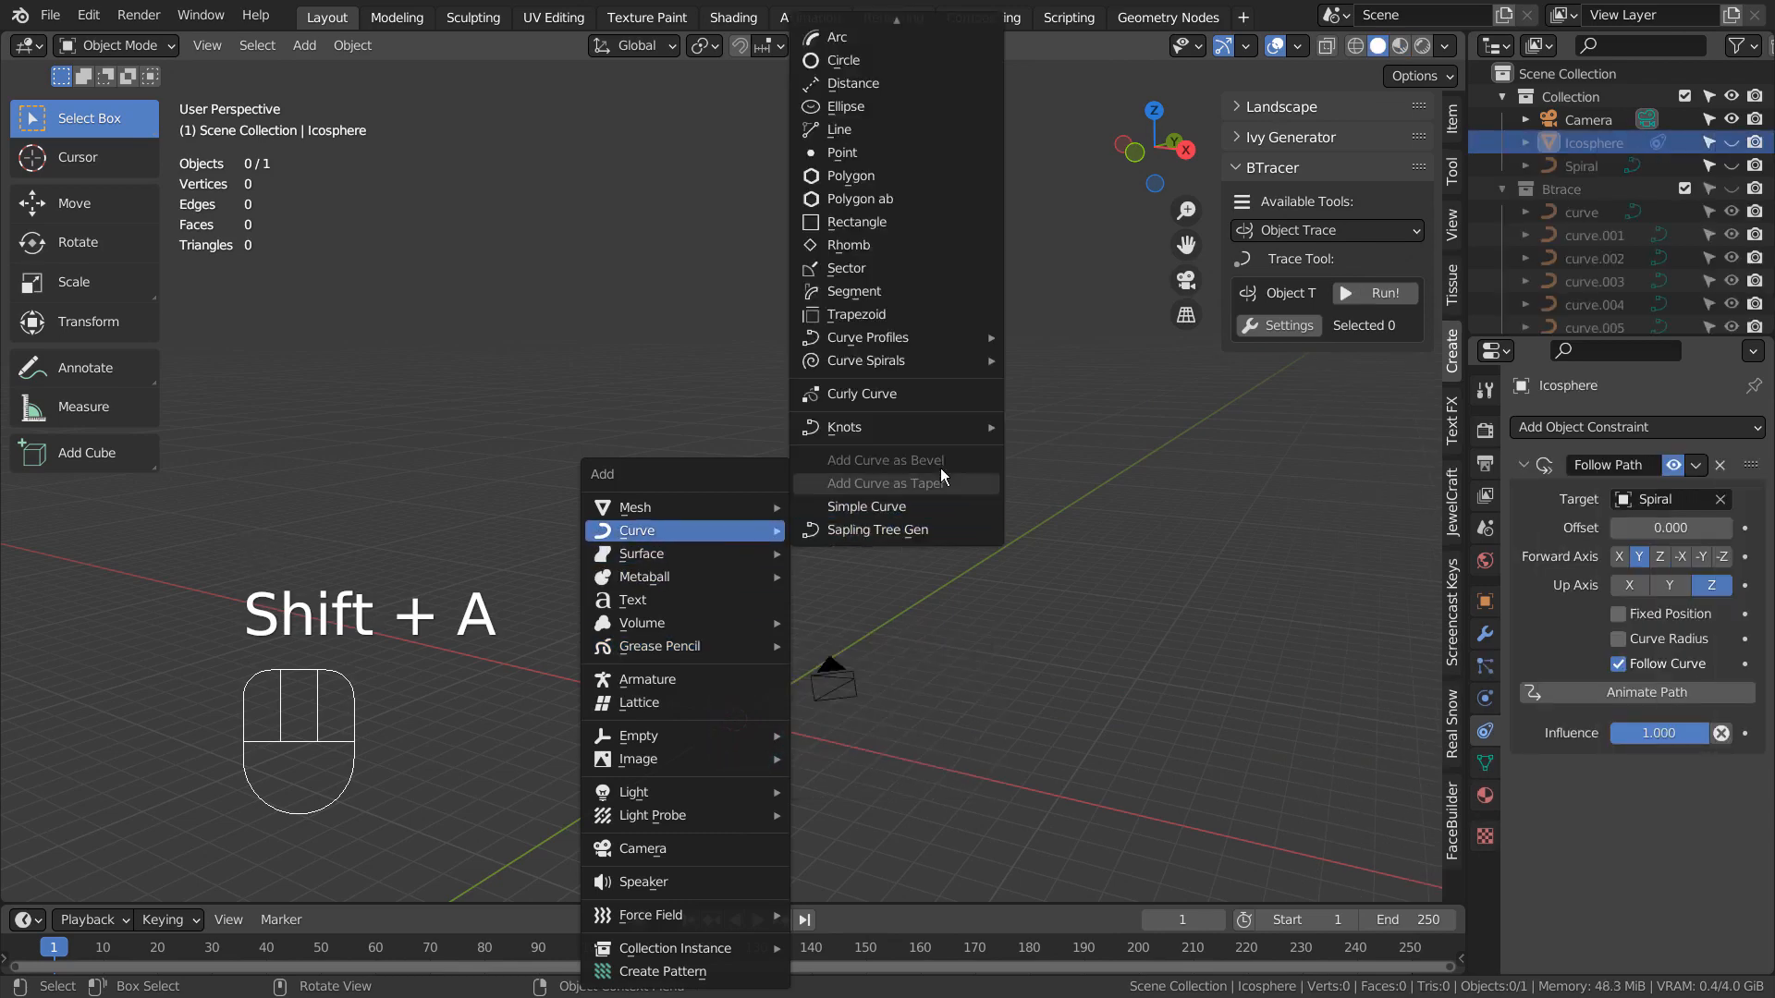
{"action": "mouse_move", "coordinate": [946, 366]}
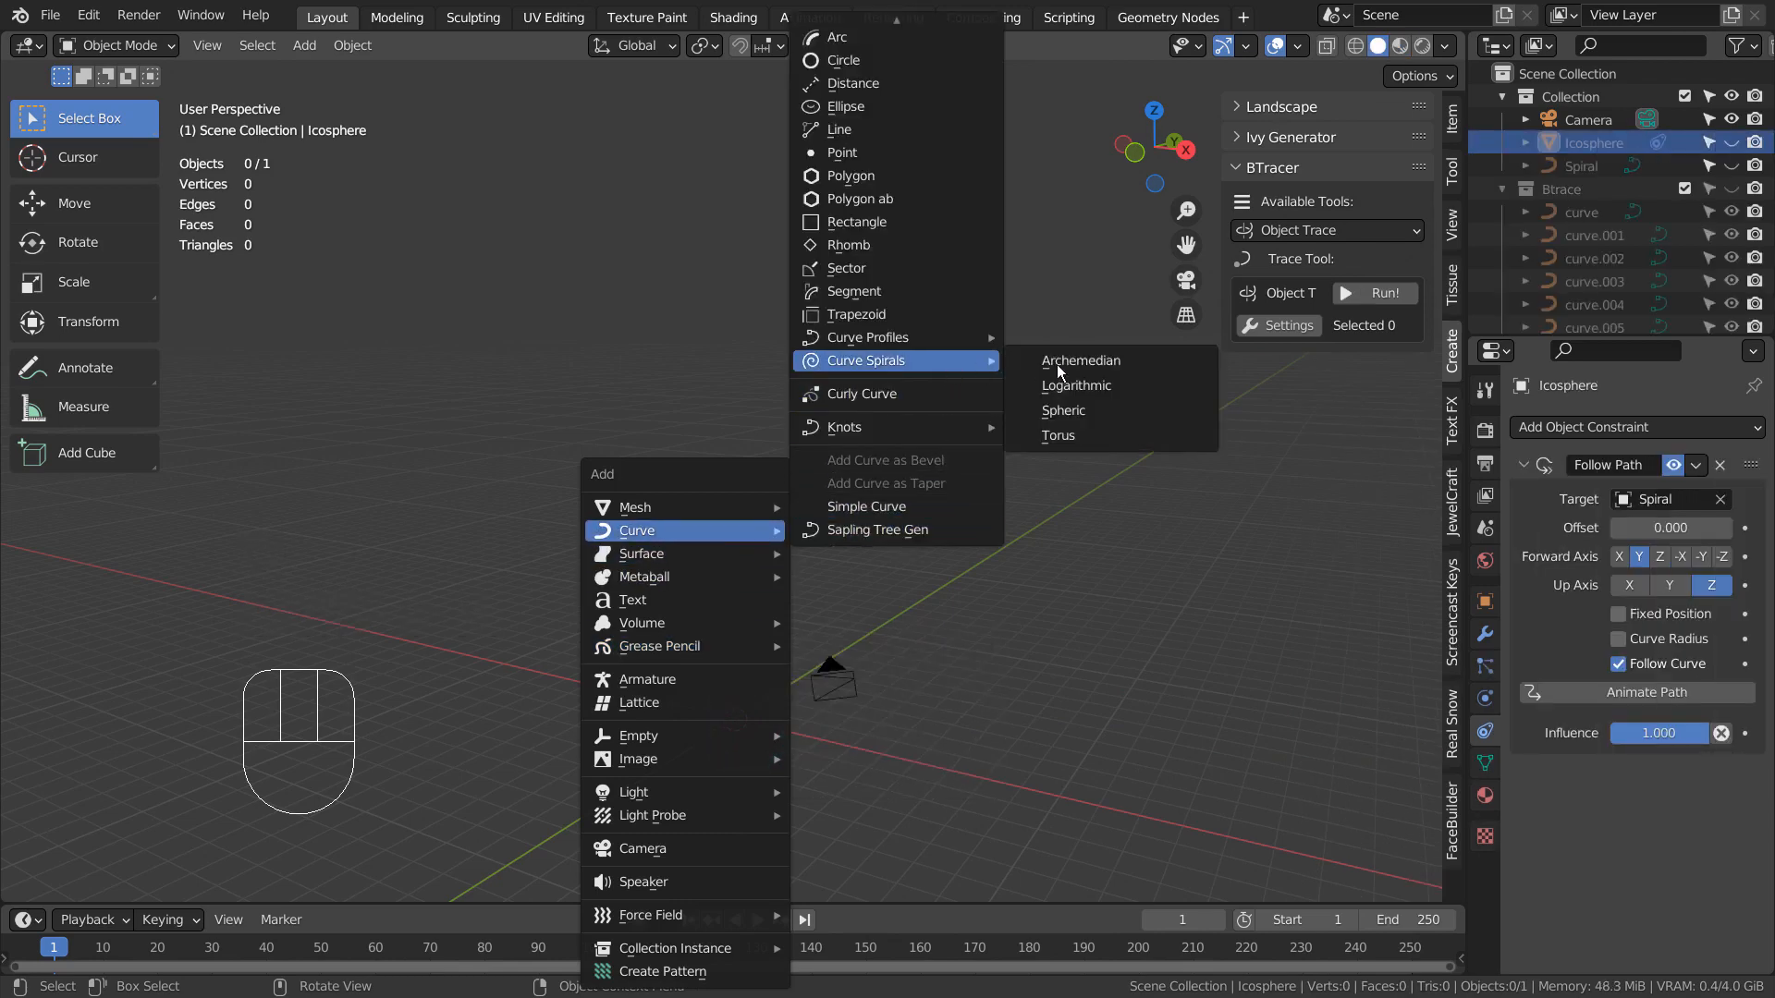
{"action": "left_click", "coordinate": [1158, 365]}
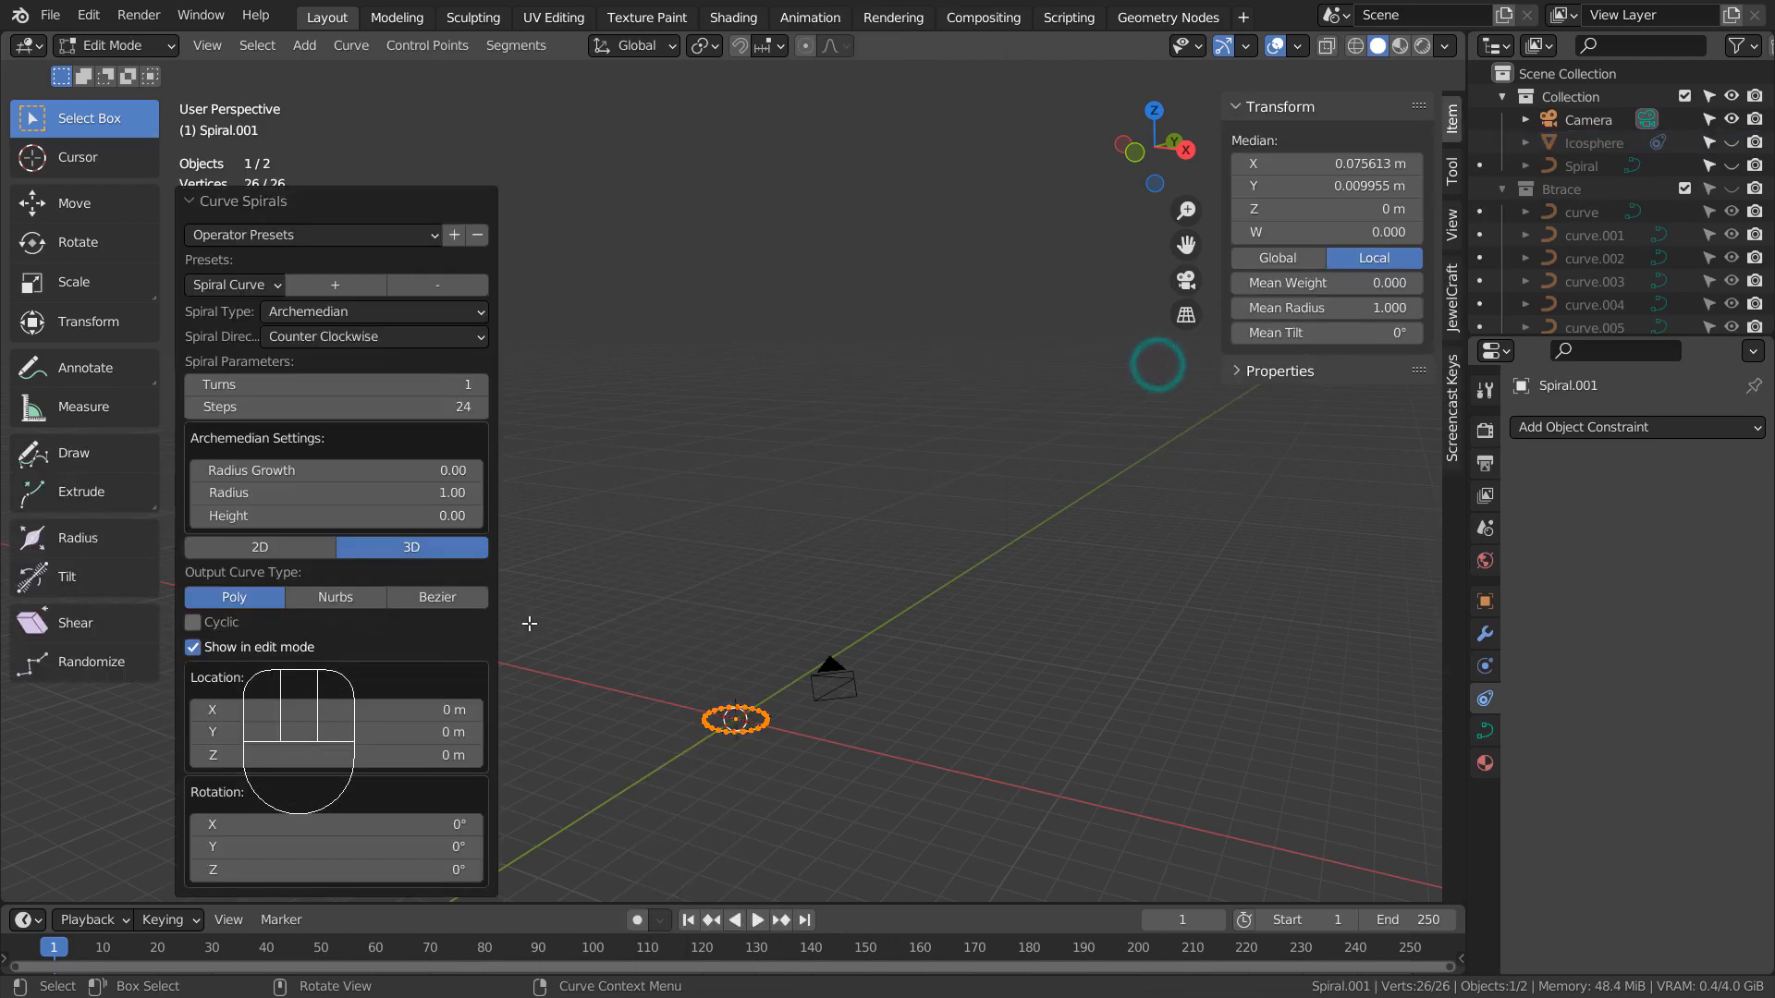
Step: Set the new spiral's turns to 5 and its height to 2.00, and switch back to Object Mode
{"action": "left_click", "coordinate": [349, 373]}
{"action": "type", "text": "5"}
{"action": "key", "text": "Return"}
{"action": "left_click", "coordinate": [351, 511]}
{"action": "type", "text": "2"}
{"action": "key", "text": "Return"}
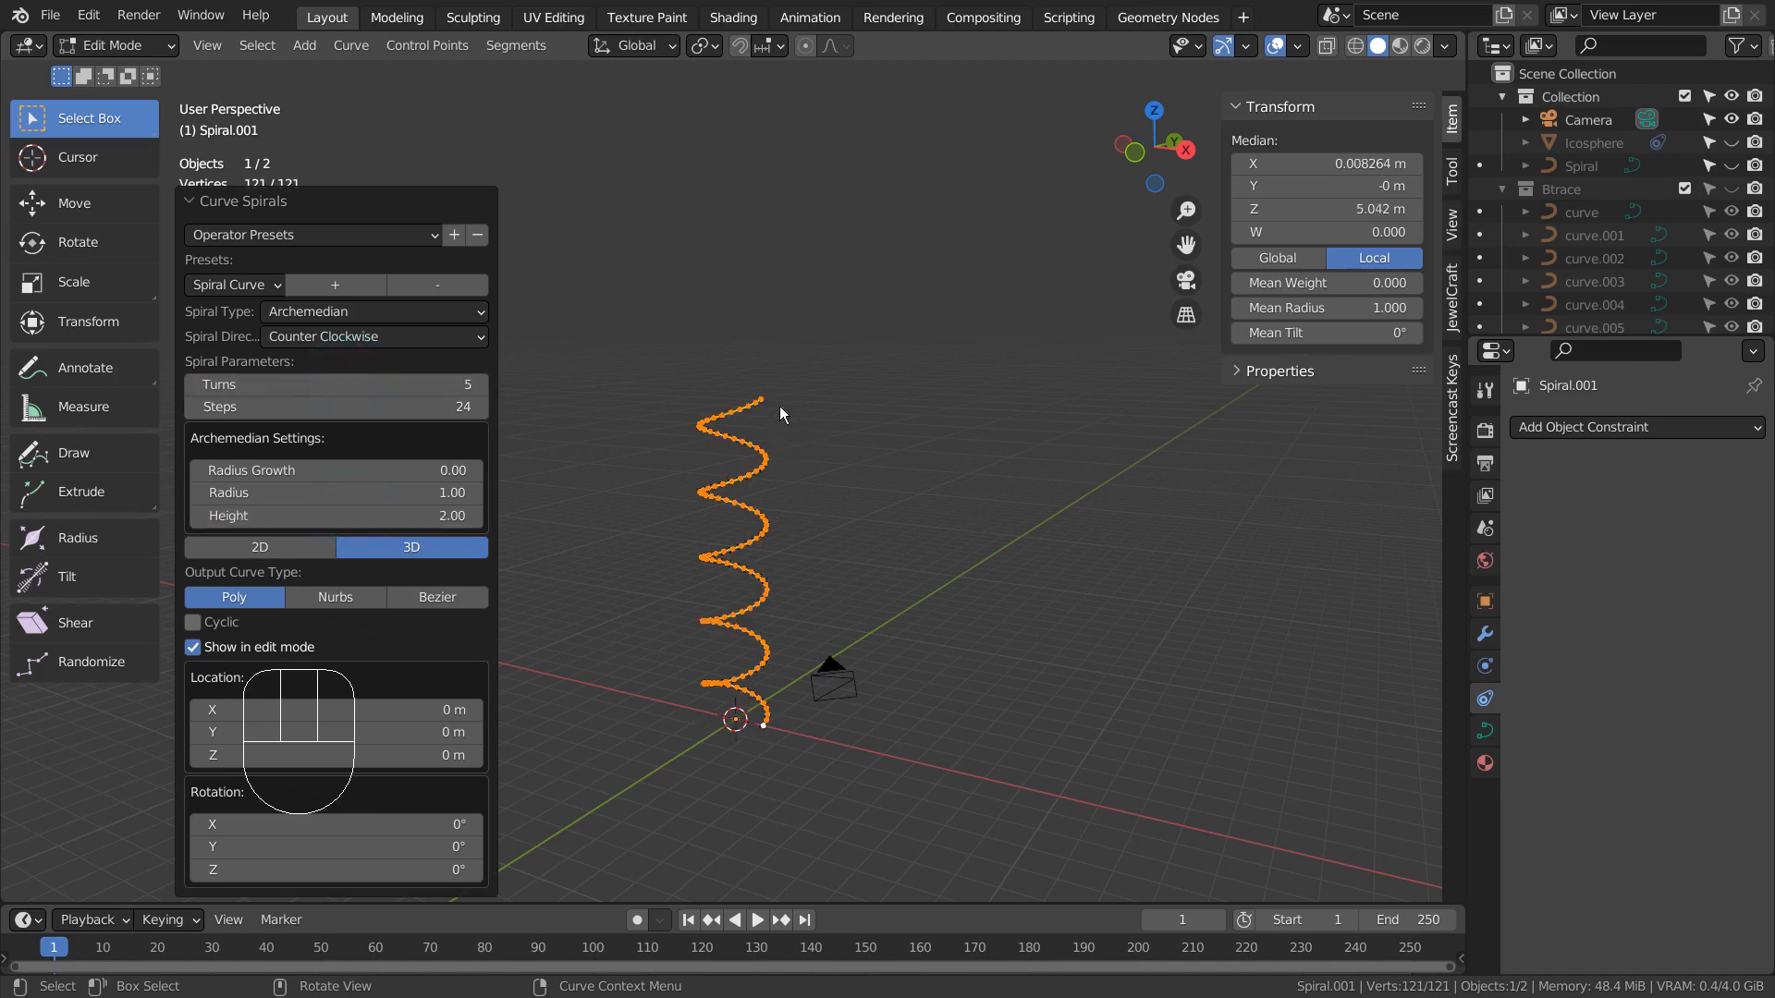
{"action": "key", "text": "Tab"}
Step: Add an ico sphere at the world origin and scale it down to about 0.51
{"action": "middle_click_drag", "start_coordinate": [775, 589], "coordinate": [852, 570], "text": "alt"}
{"action": "key", "text": "shift+a"}
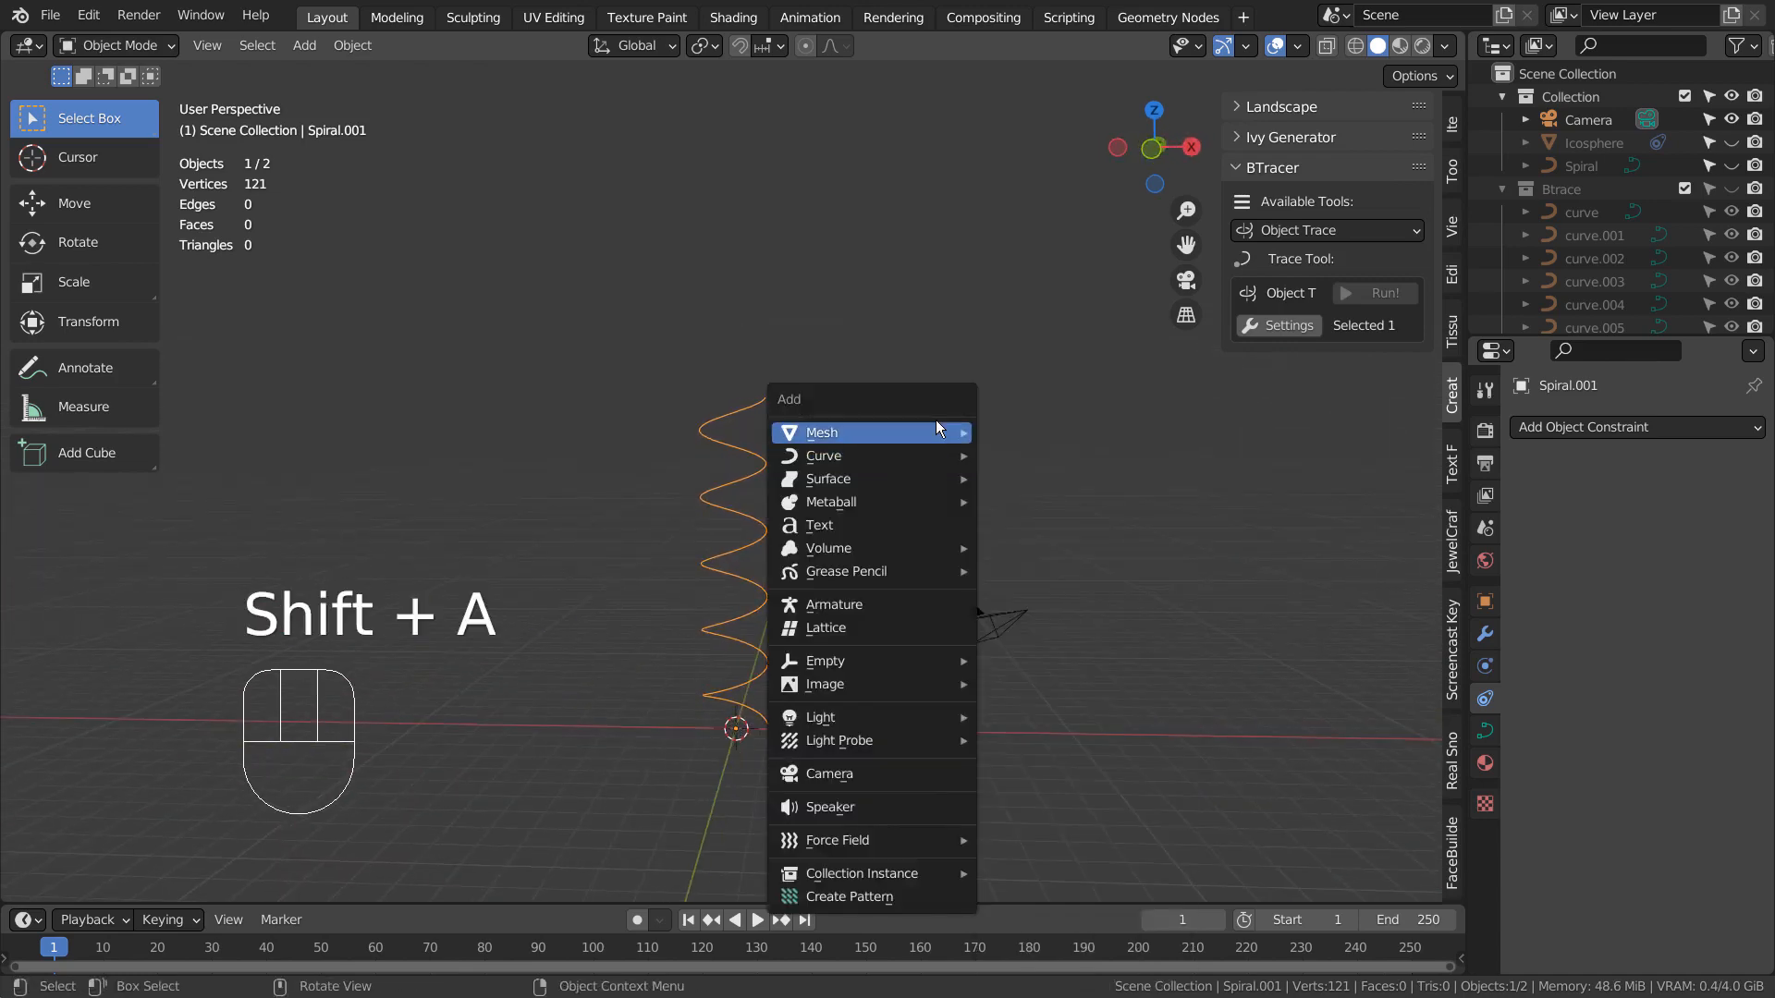
{"action": "mouse_move", "coordinate": [935, 432]}
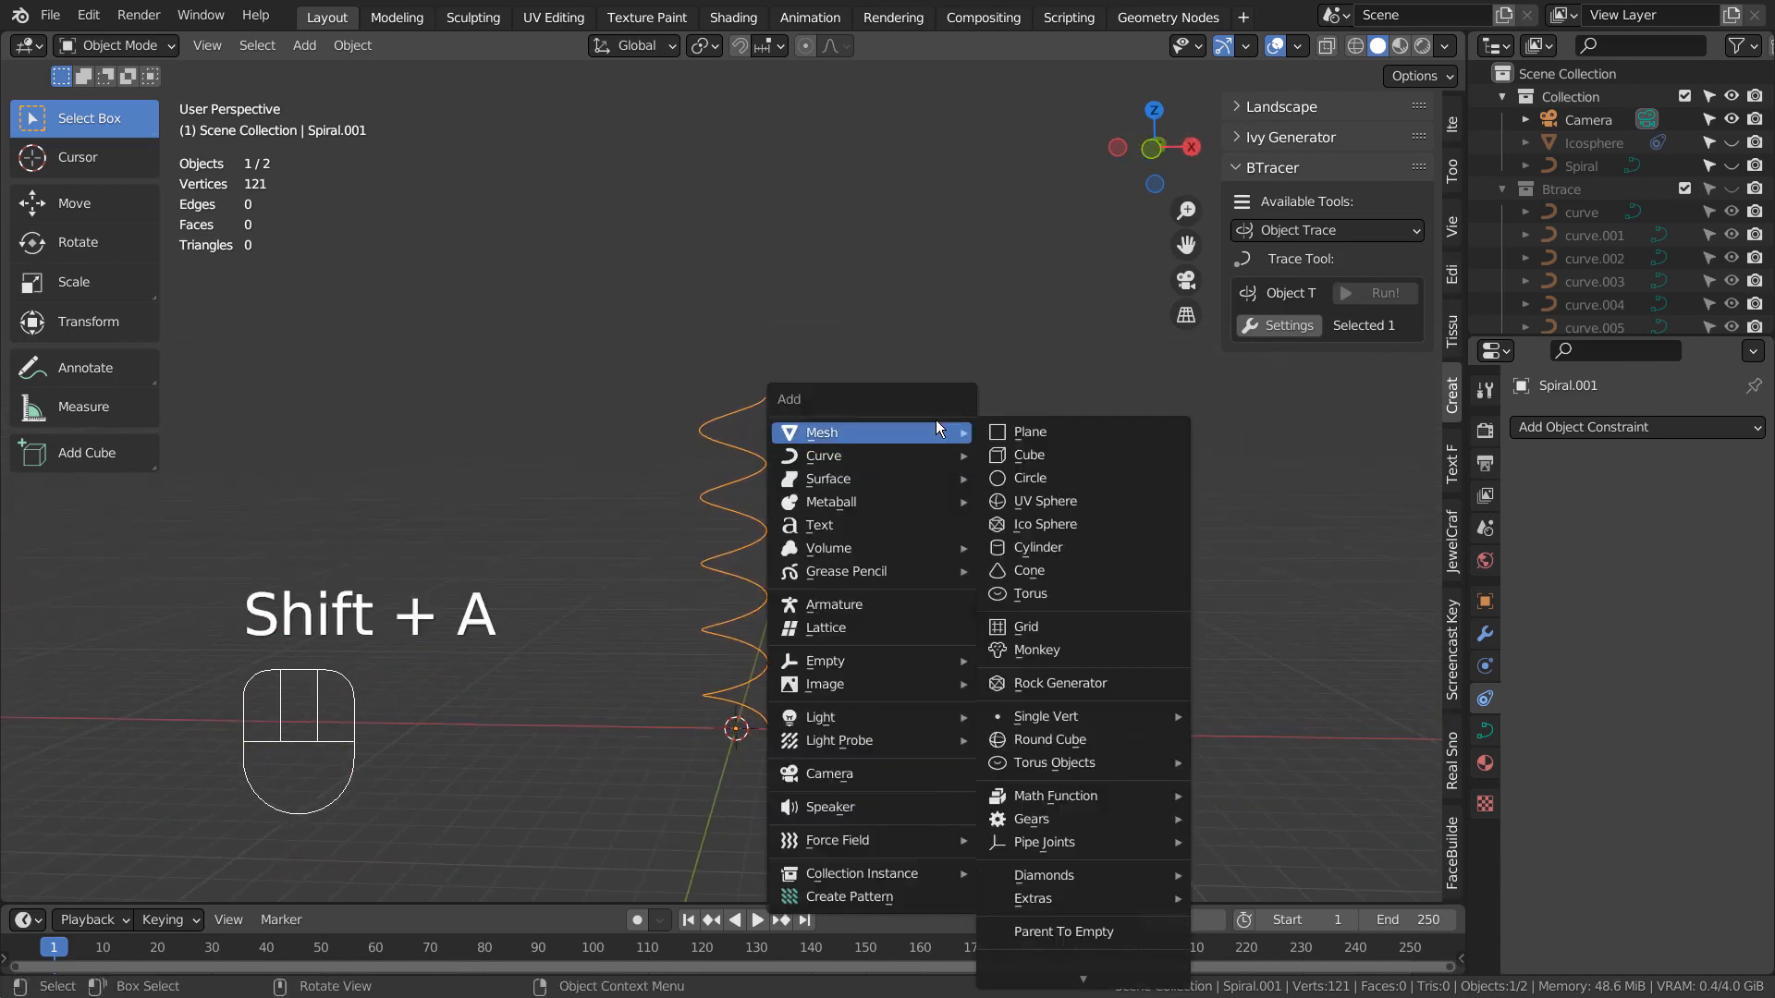
{"action": "left_click", "coordinate": [1045, 531]}
{"action": "key", "text": "s"}
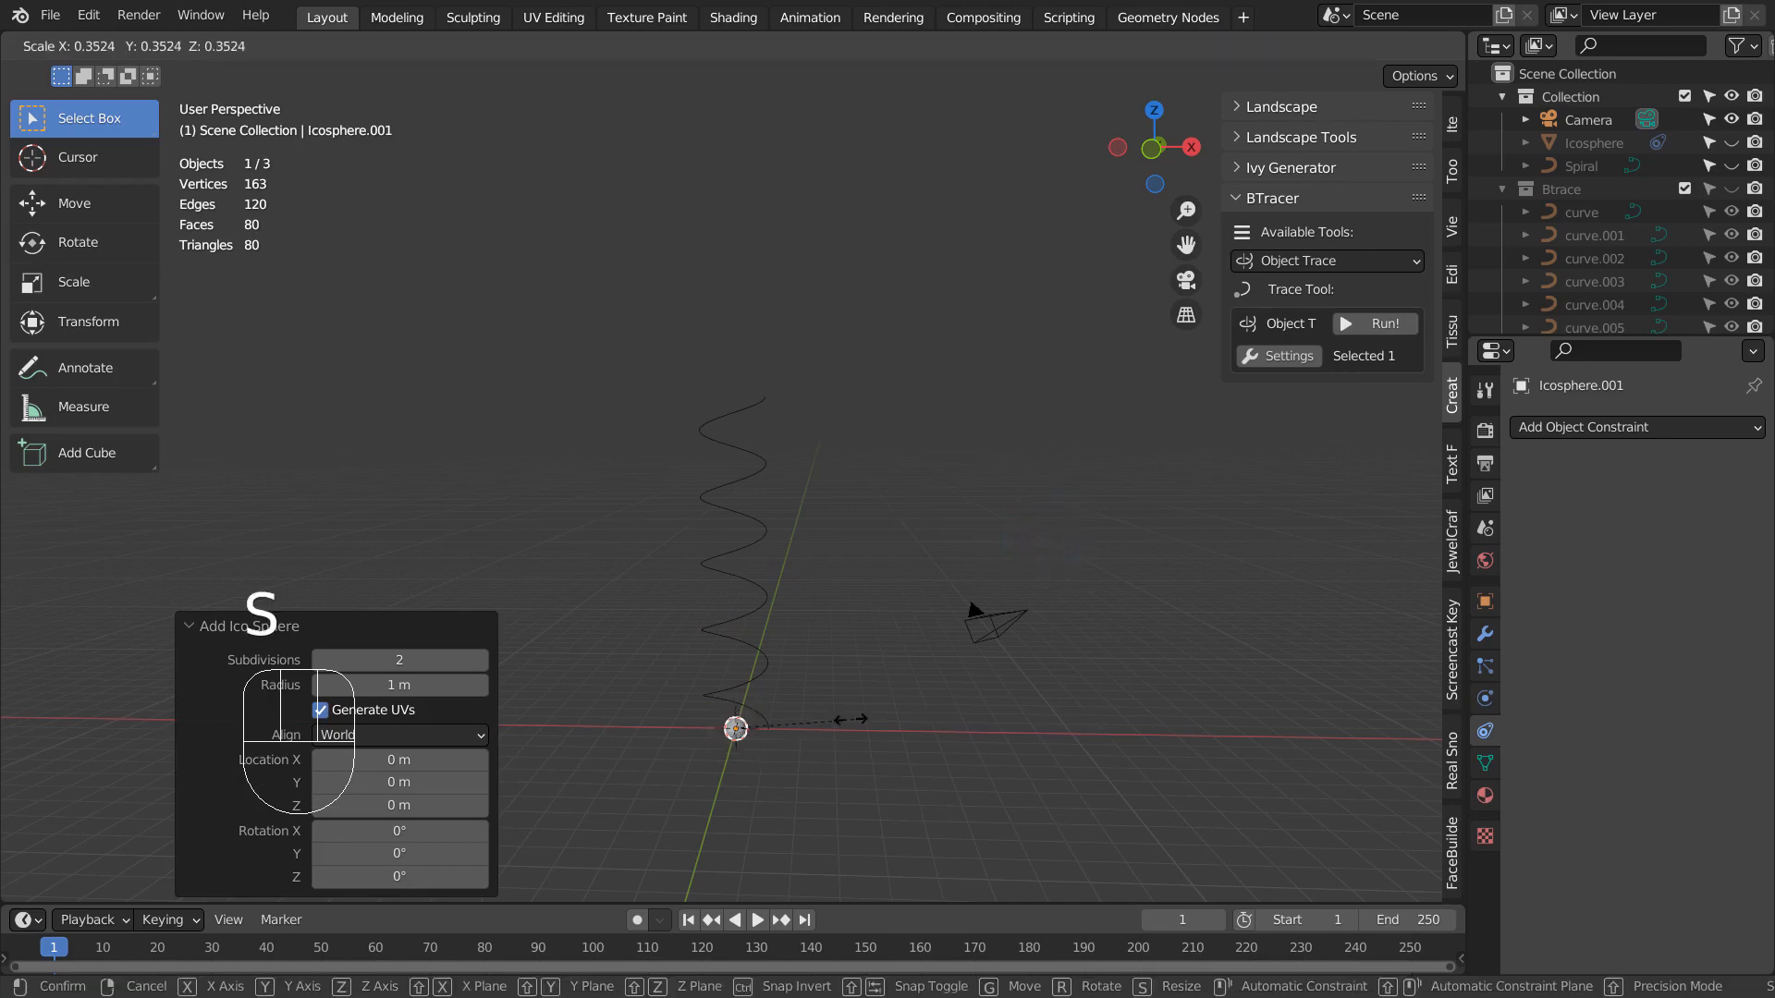
{"action": "left_click", "coordinate": [907, 719]}
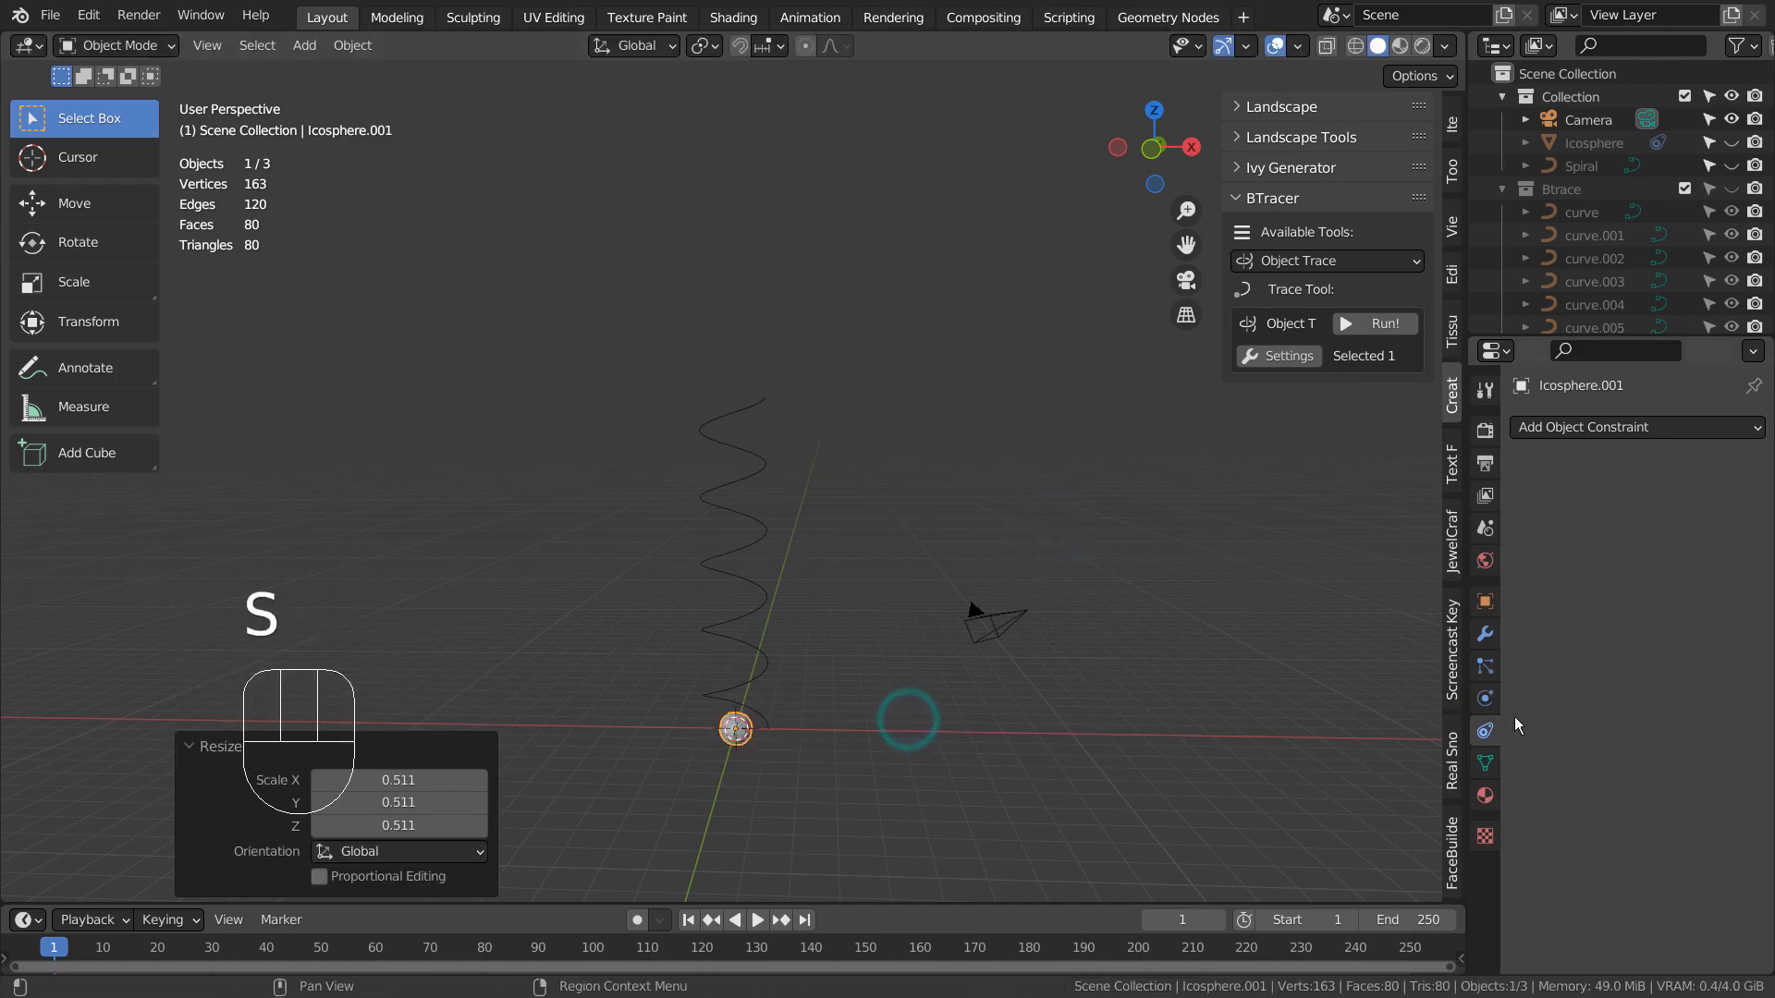
Step: Give the new ico sphere a Follow Path constraint targeting Spiral.001, with Follow Curve enabled and the path animated
{"action": "left_click", "coordinate": [1484, 699]}
{"action": "left_click", "coordinate": [1484, 730]}
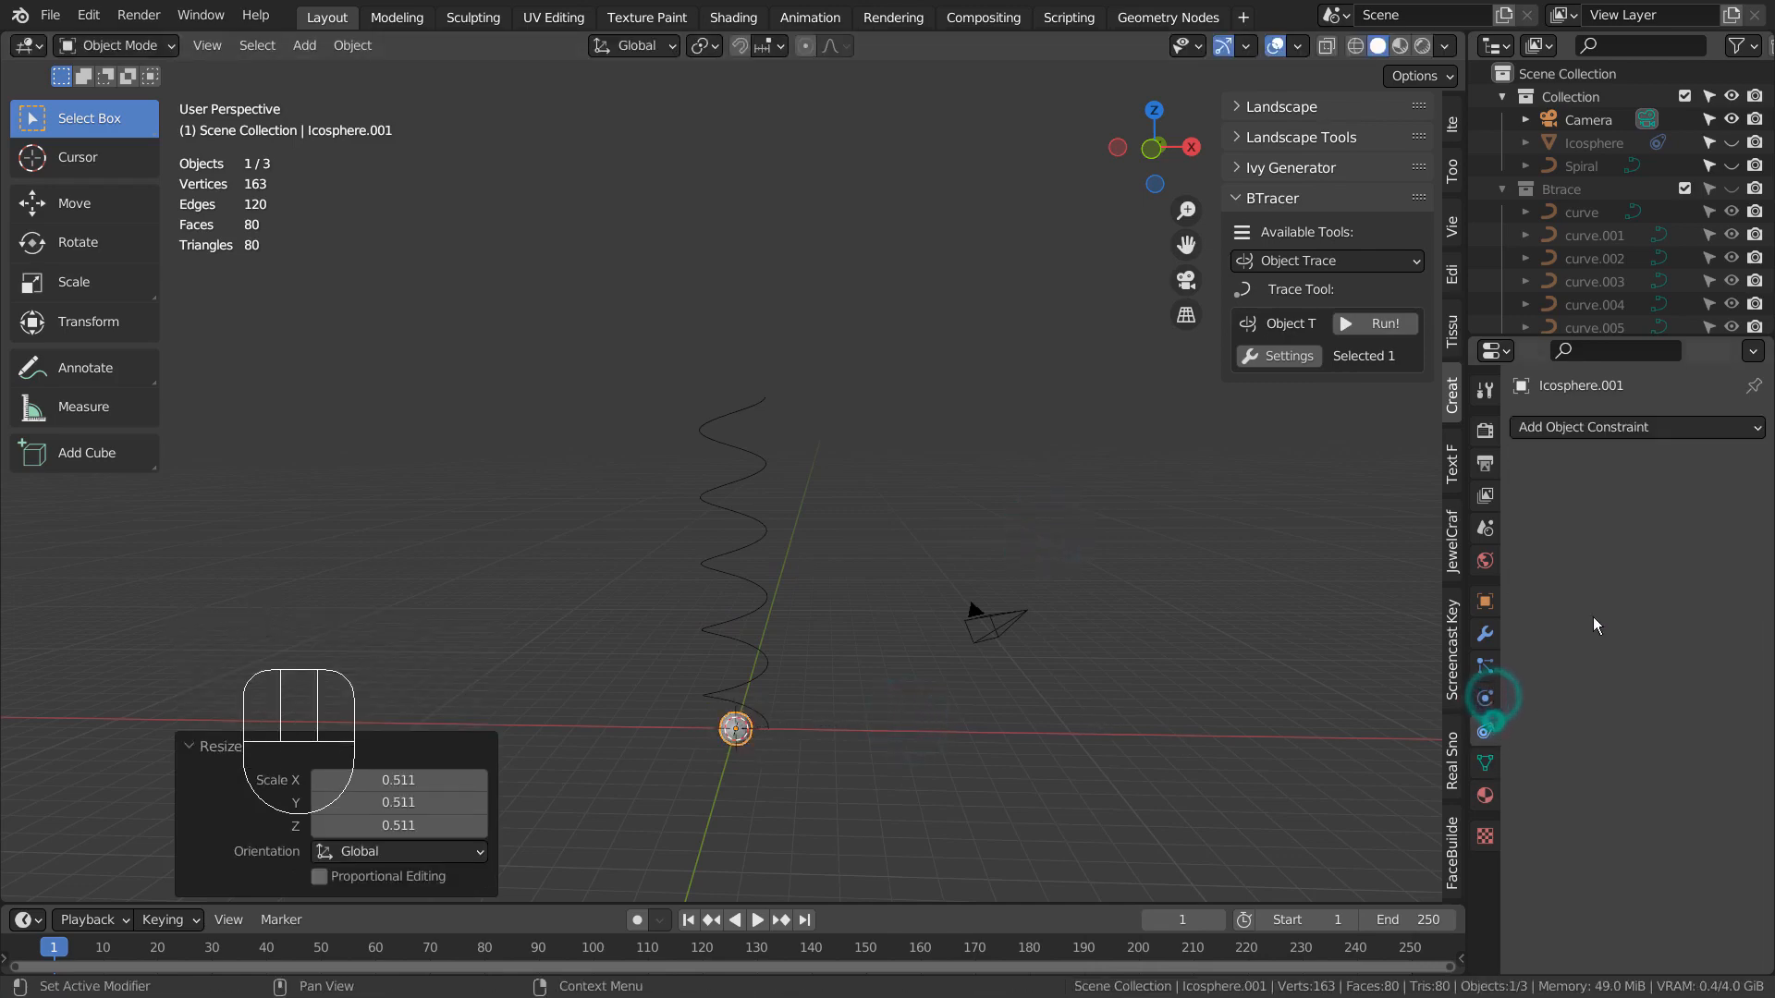
{"action": "left_click", "coordinate": [1703, 425]}
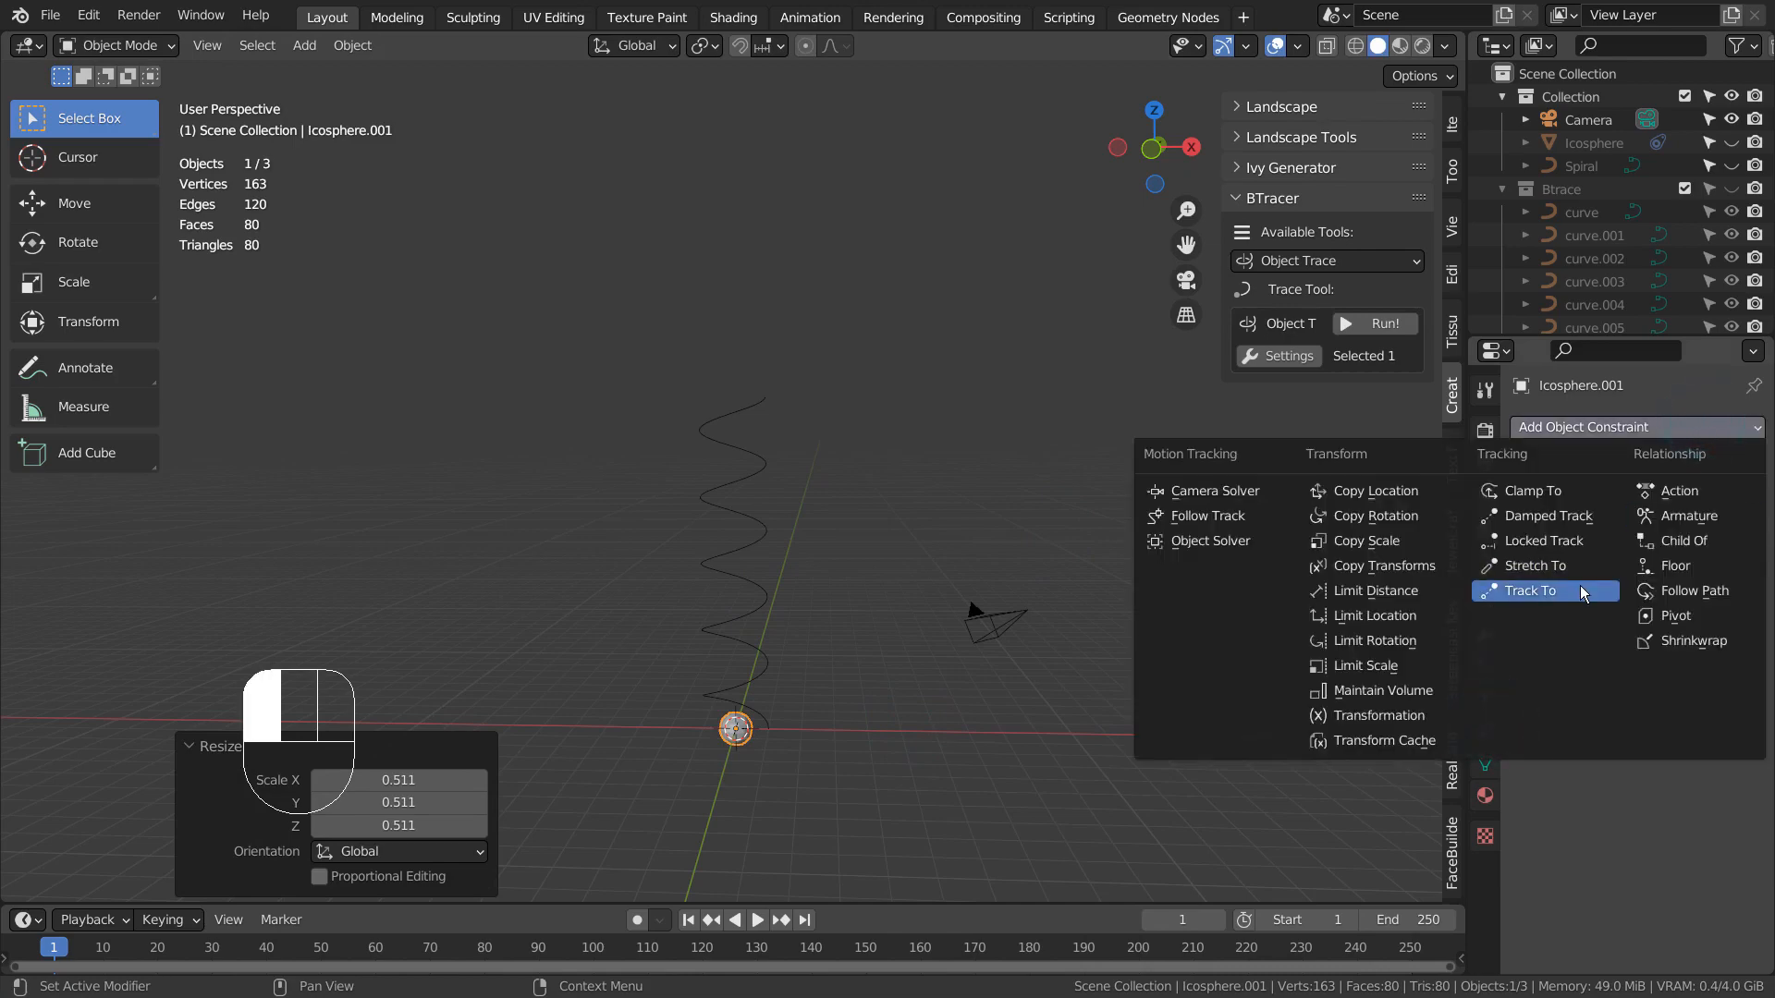
{"action": "left_click", "coordinate": [1659, 590]}
{"action": "left_click", "coordinate": [1632, 500]}
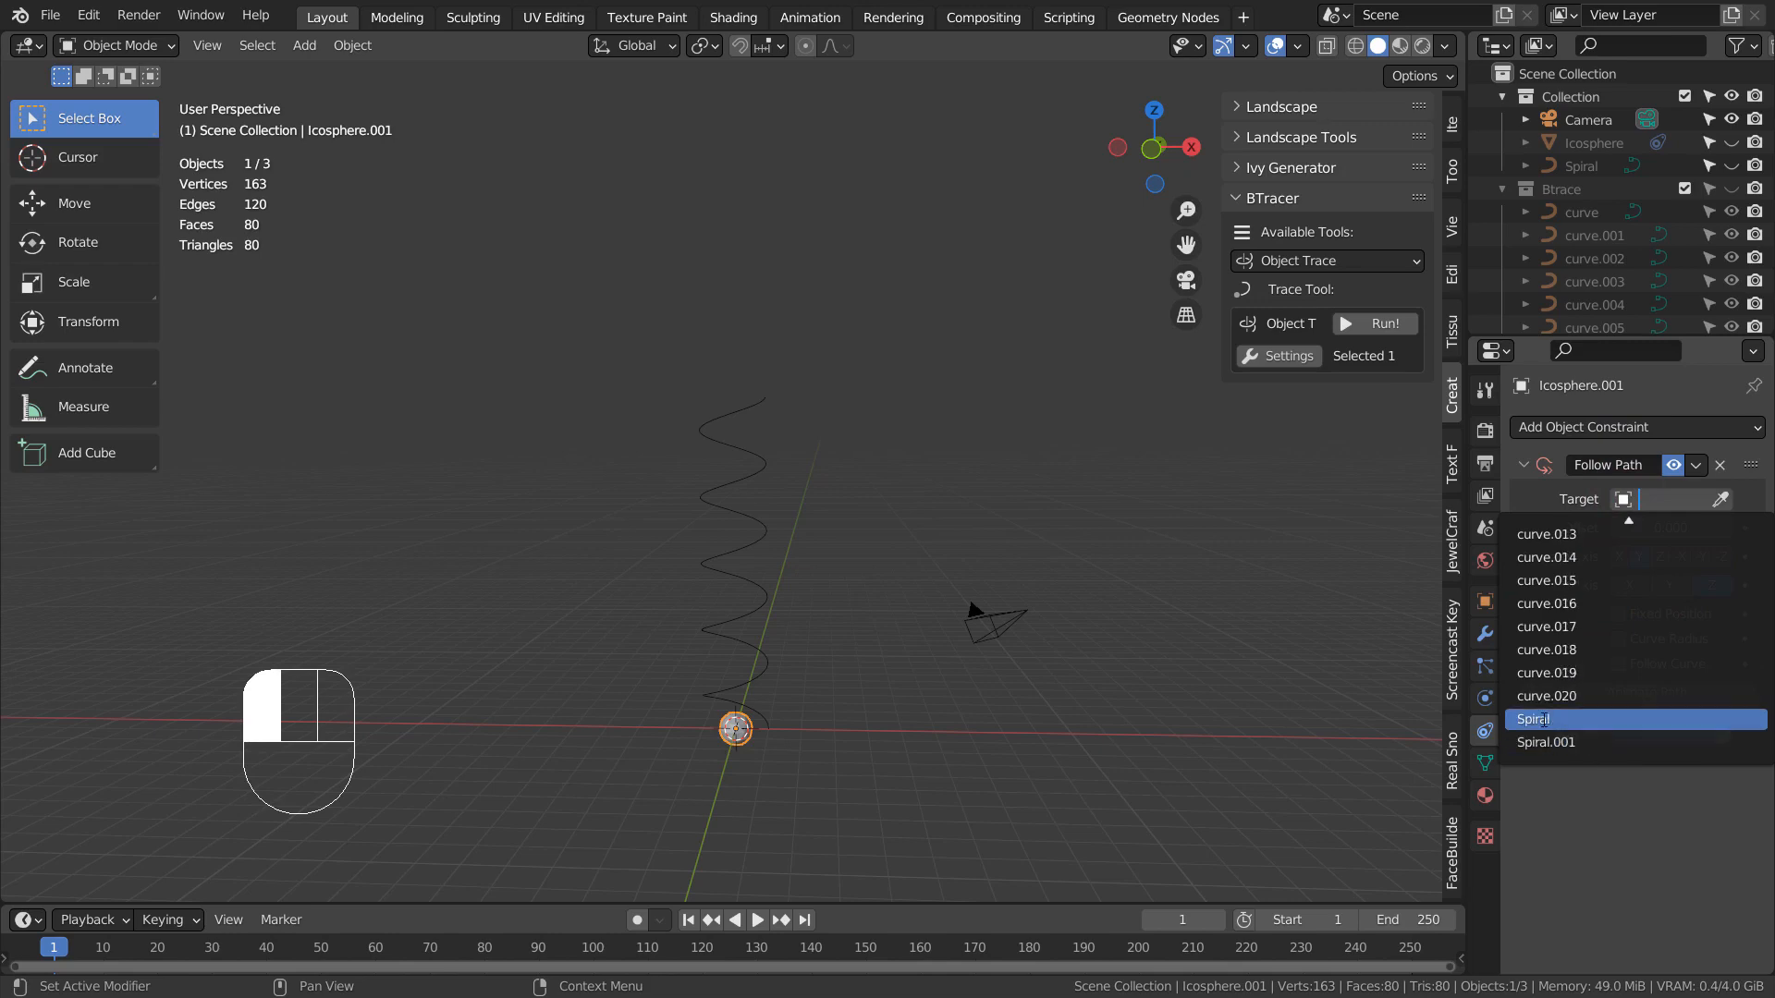
{"action": "left_click", "coordinate": [1543, 740]}
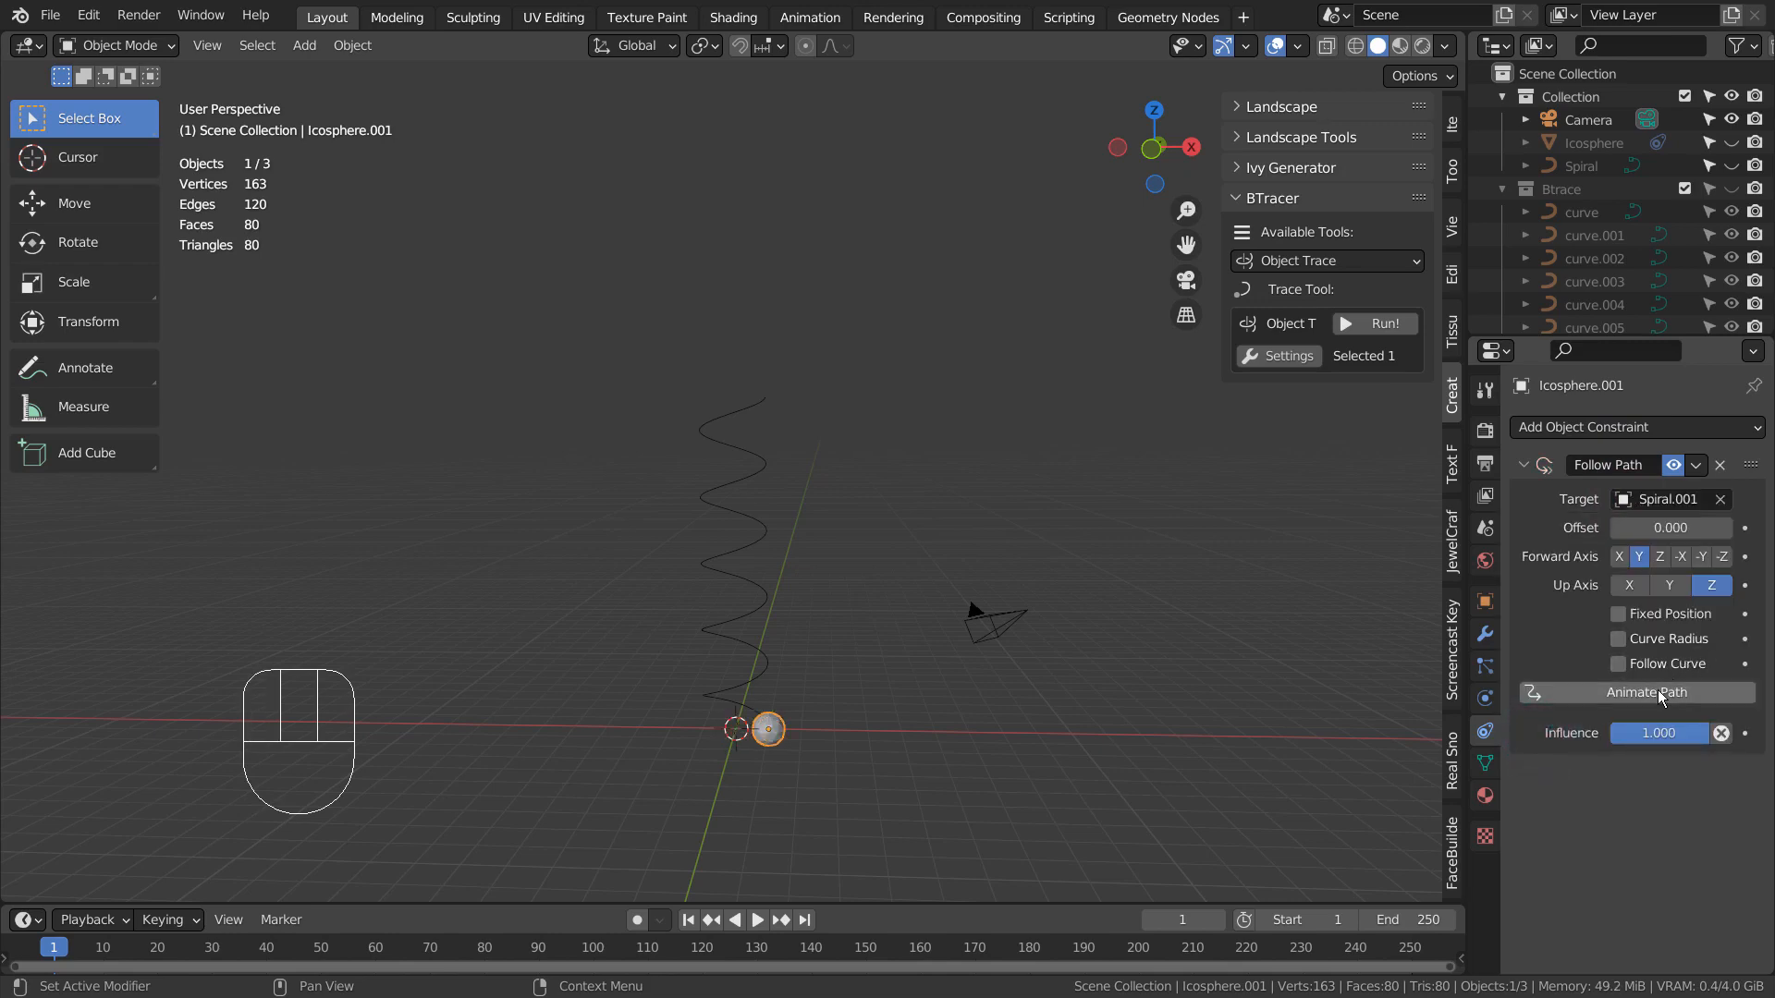
{"action": "left_click", "coordinate": [1618, 664]}
{"action": "left_click", "coordinate": [1617, 693]}
Step: Preview the ico sphere's motion along the new spiral, and select the spiral back at frame 1
{"action": "key", "text": "space"}
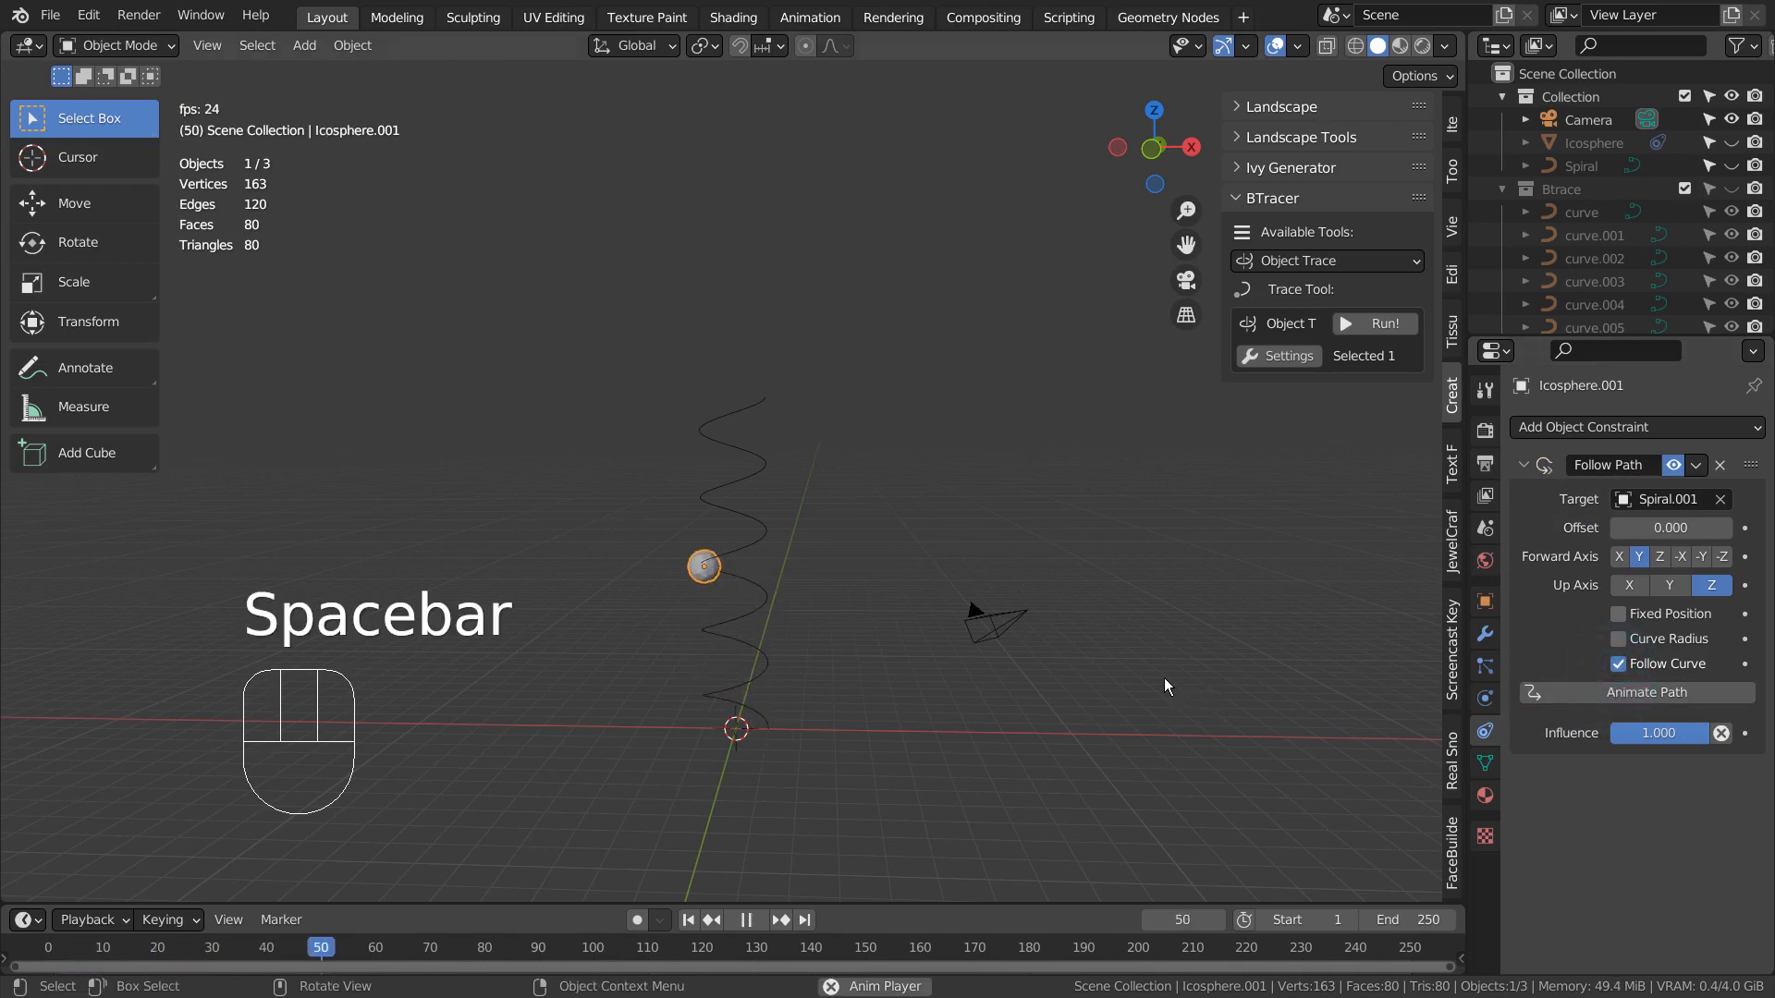
{"action": "left_click", "coordinate": [687, 919]}
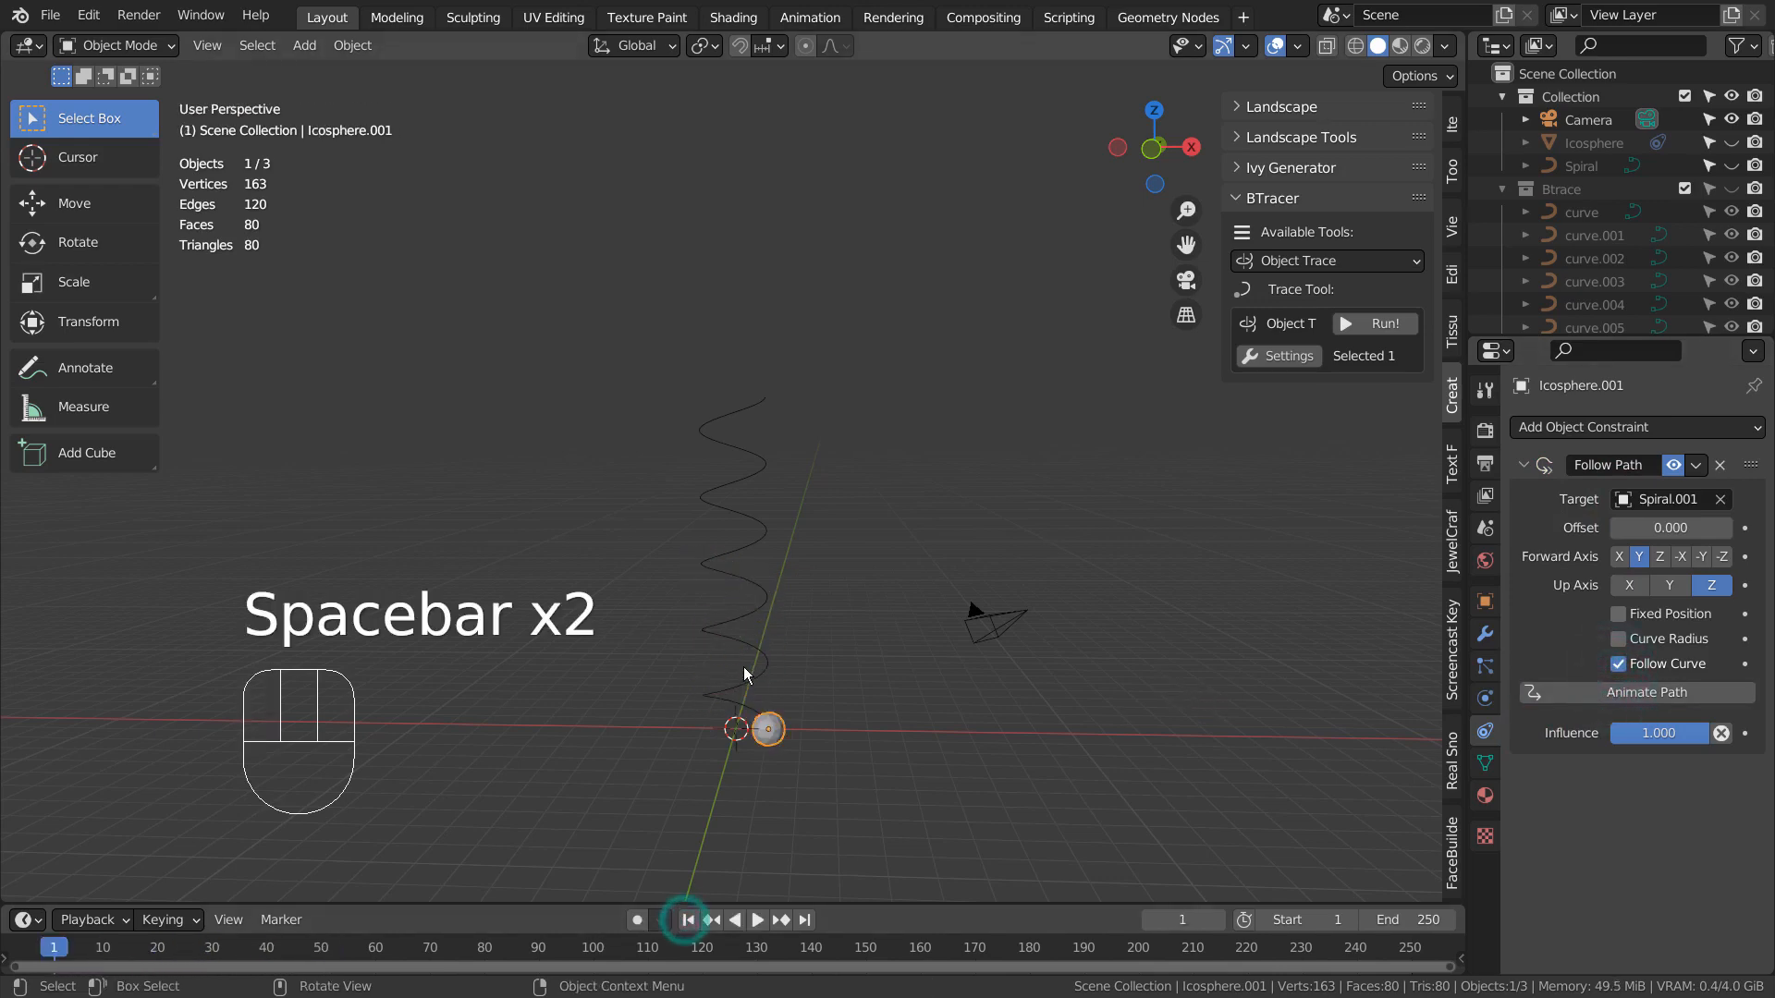
{"action": "left_click", "coordinate": [753, 675]}
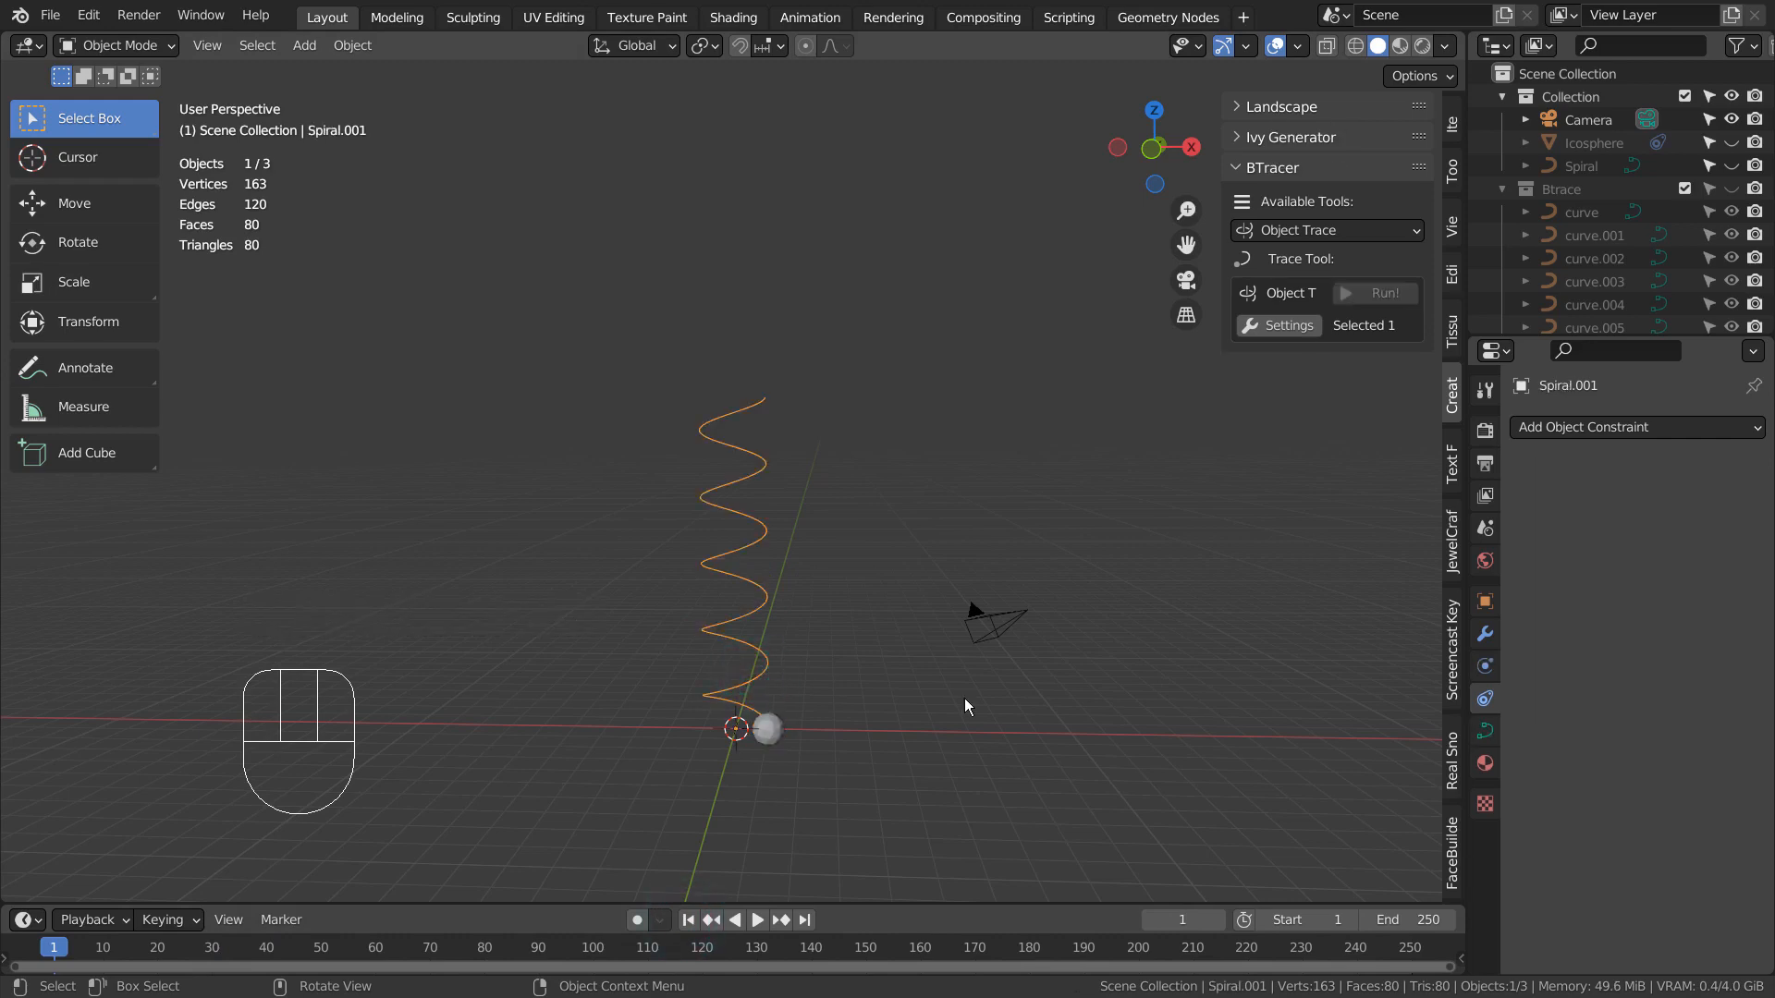
Step: Duplicate the spiral in place, keeping the copy at the same position
{"action": "key", "text": "KP_7"}
{"action": "key", "text": "KP_1"}
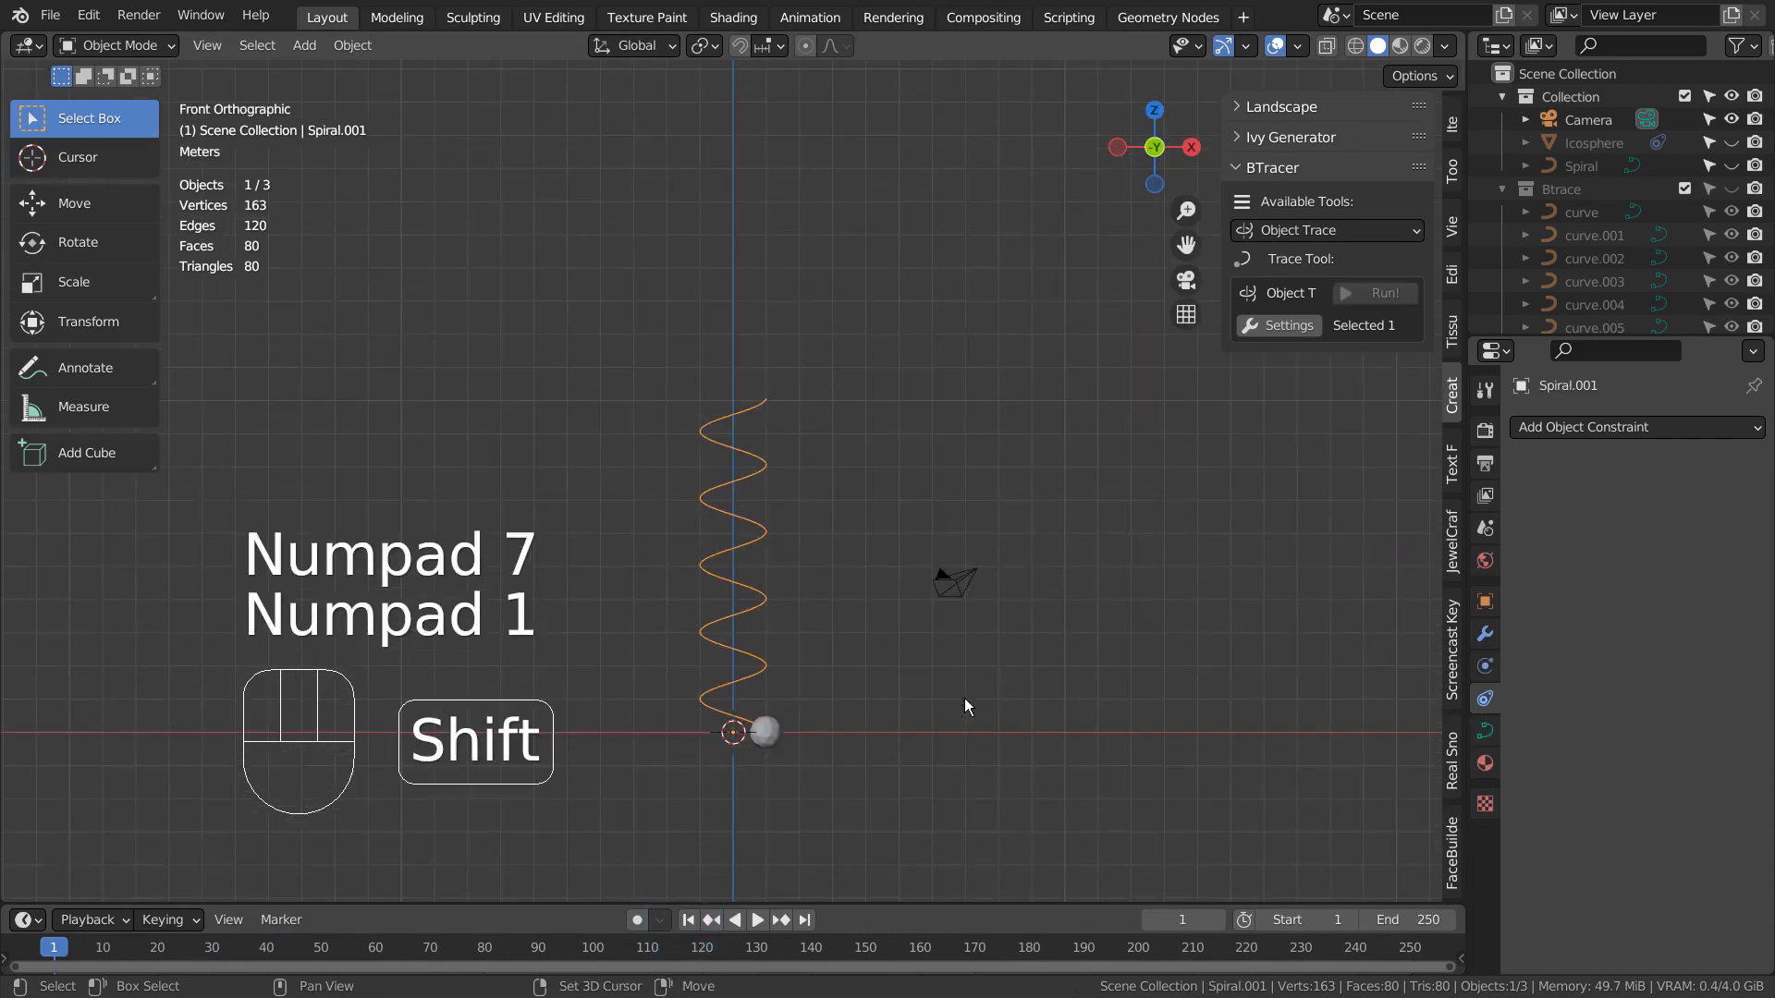
{"action": "key", "text": "shift+d"}
{"action": "key", "text": "KP_Enter"}
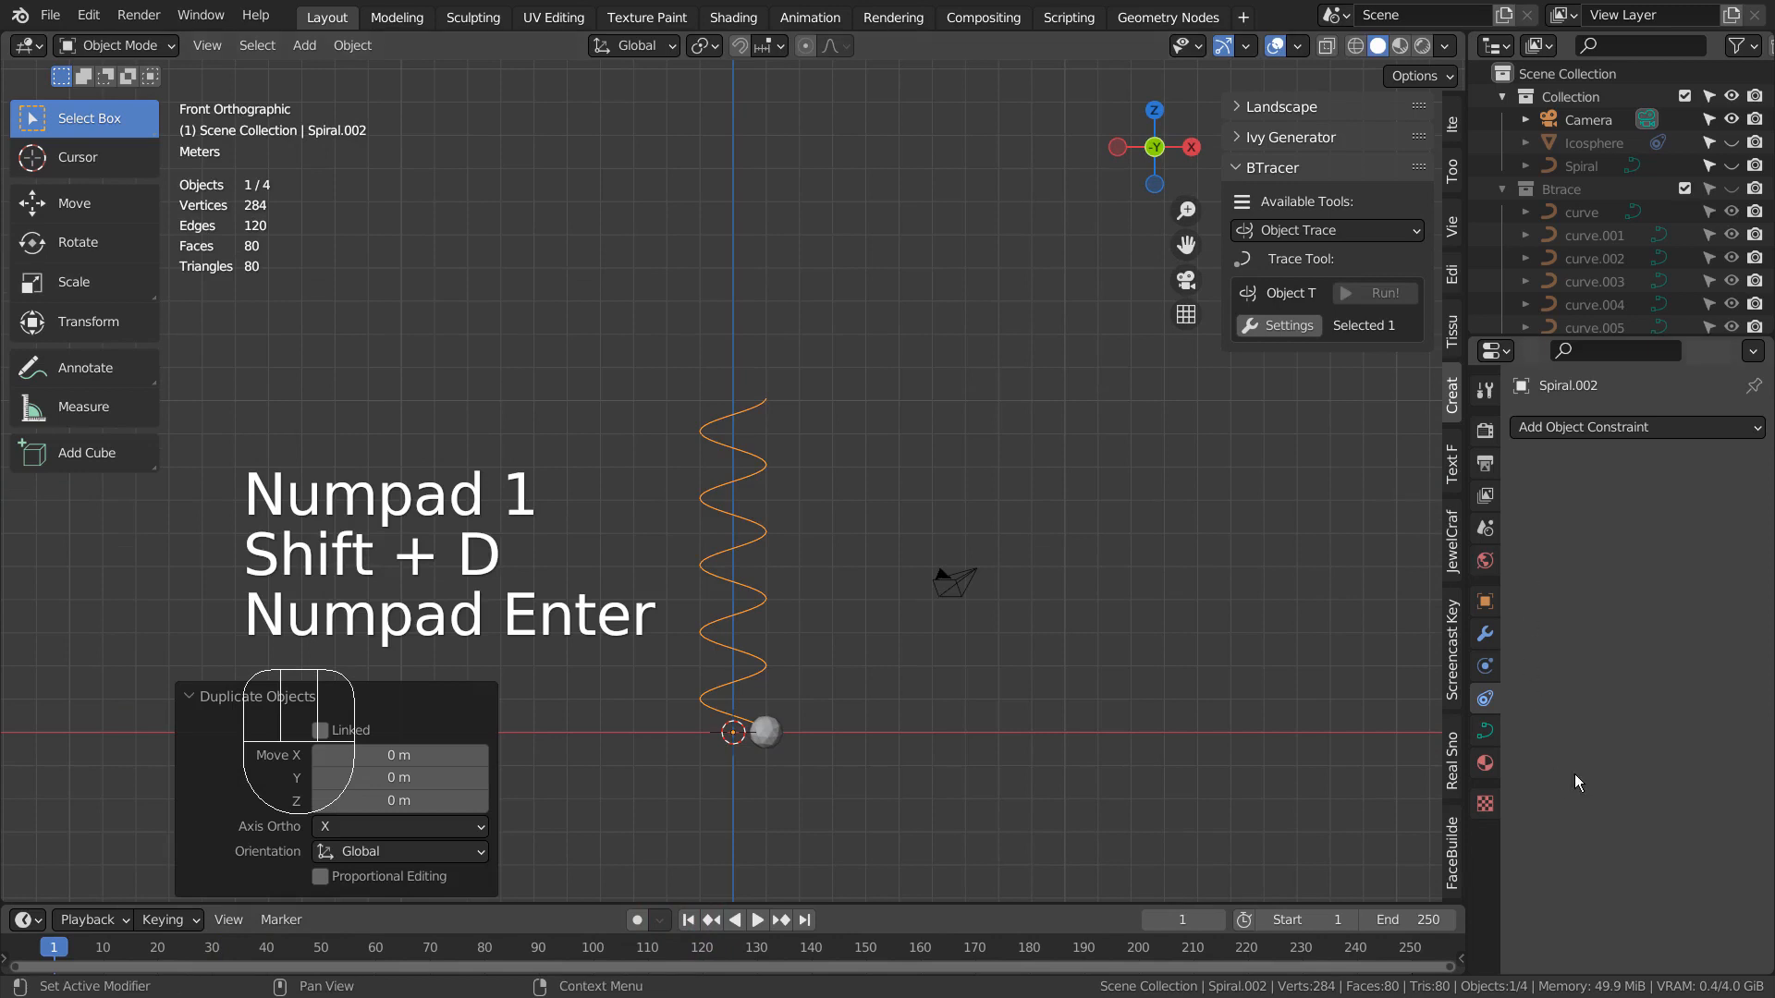
Step: Give the duplicated spiral a round bevel with a depth of 0.098 m
{"action": "left_click", "coordinate": [1485, 730]}
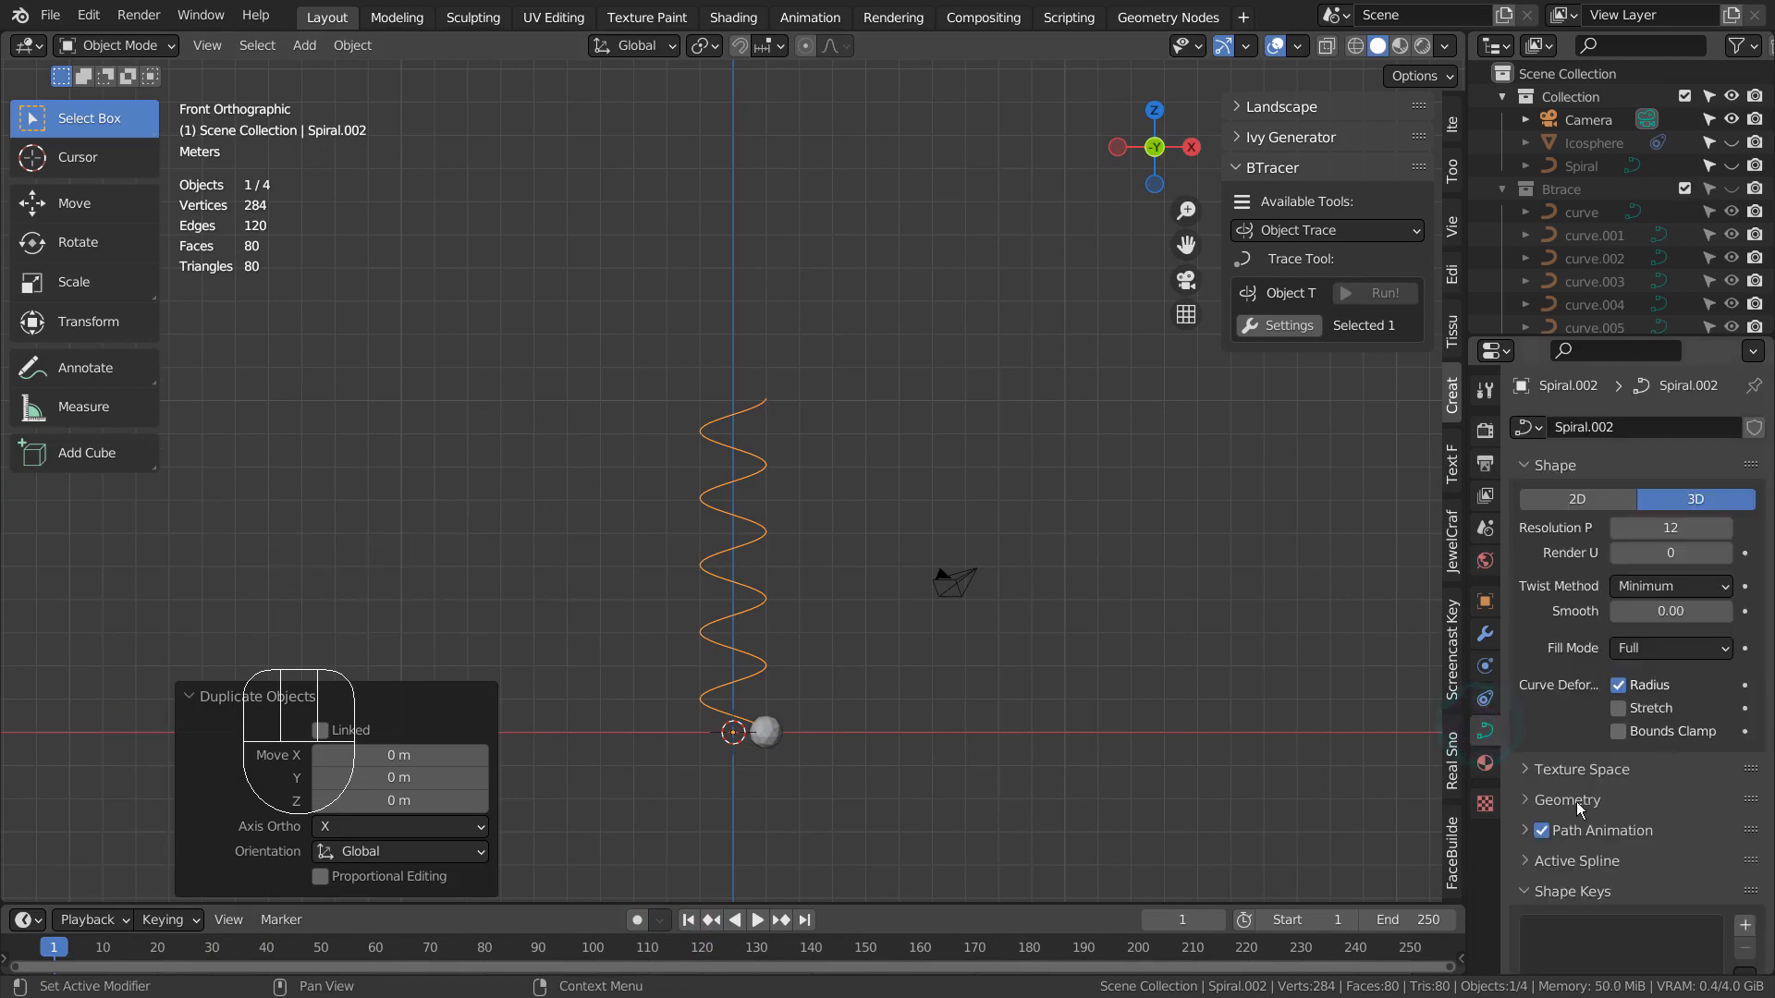
{"action": "left_click", "coordinate": [1527, 798]}
{"action": "scroll", "coordinate": [1527, 796], "scroll_direction": "down", "scroll_amount": 5}
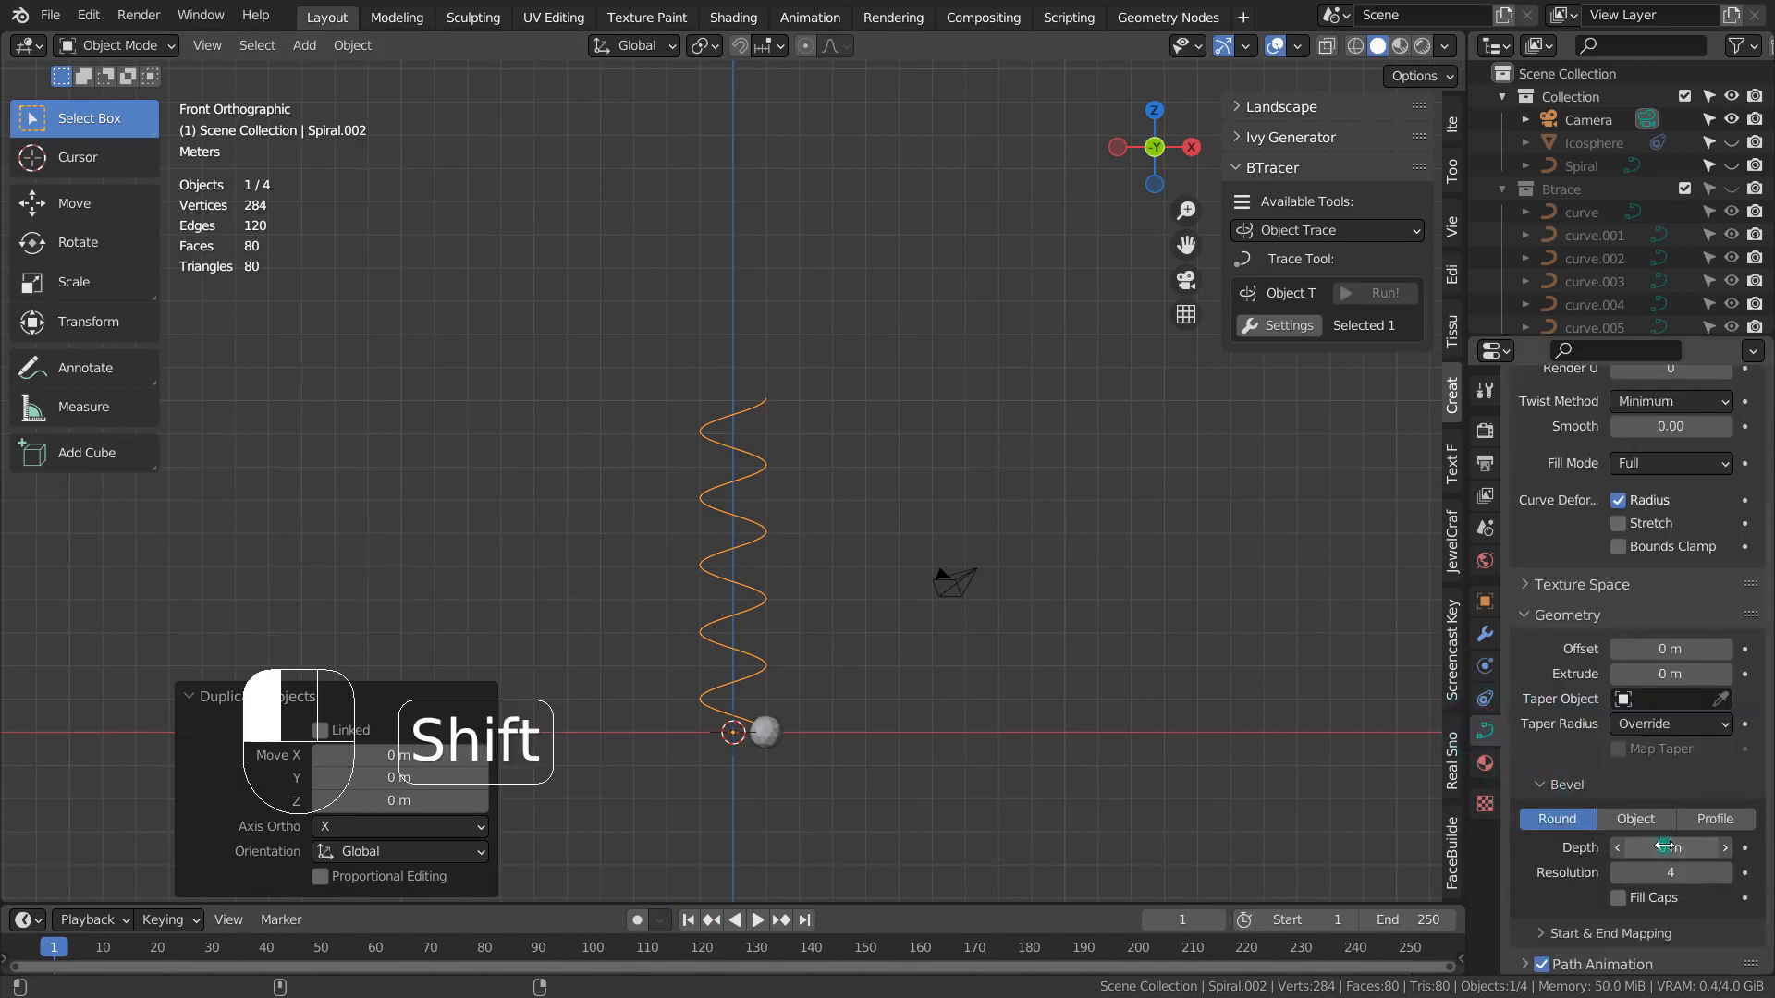
{"action": "left_click_drag", "start_coordinate": [1664, 847], "coordinate": [1701, 847]}
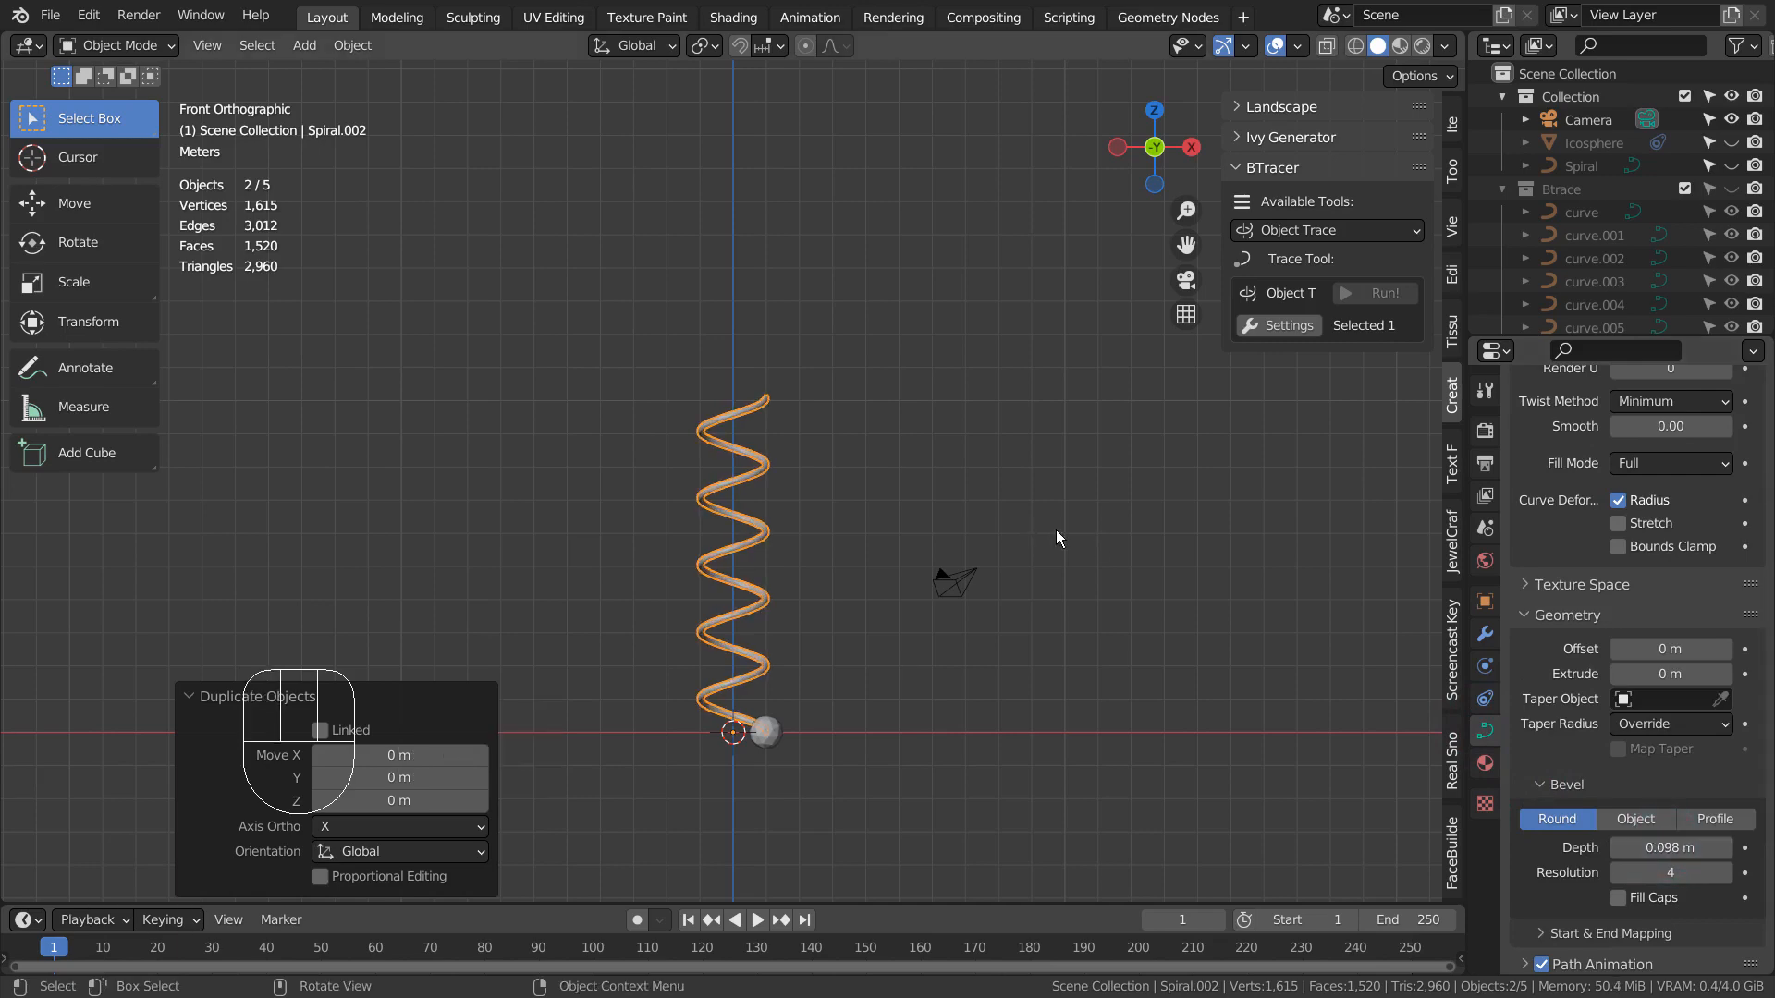
Step: Scale the beveled spiral up to about 1.571 and apply all its transforms
{"action": "middle_click_drag", "start_coordinate": [1072, 528], "coordinate": [984, 619], "text": "alt"}
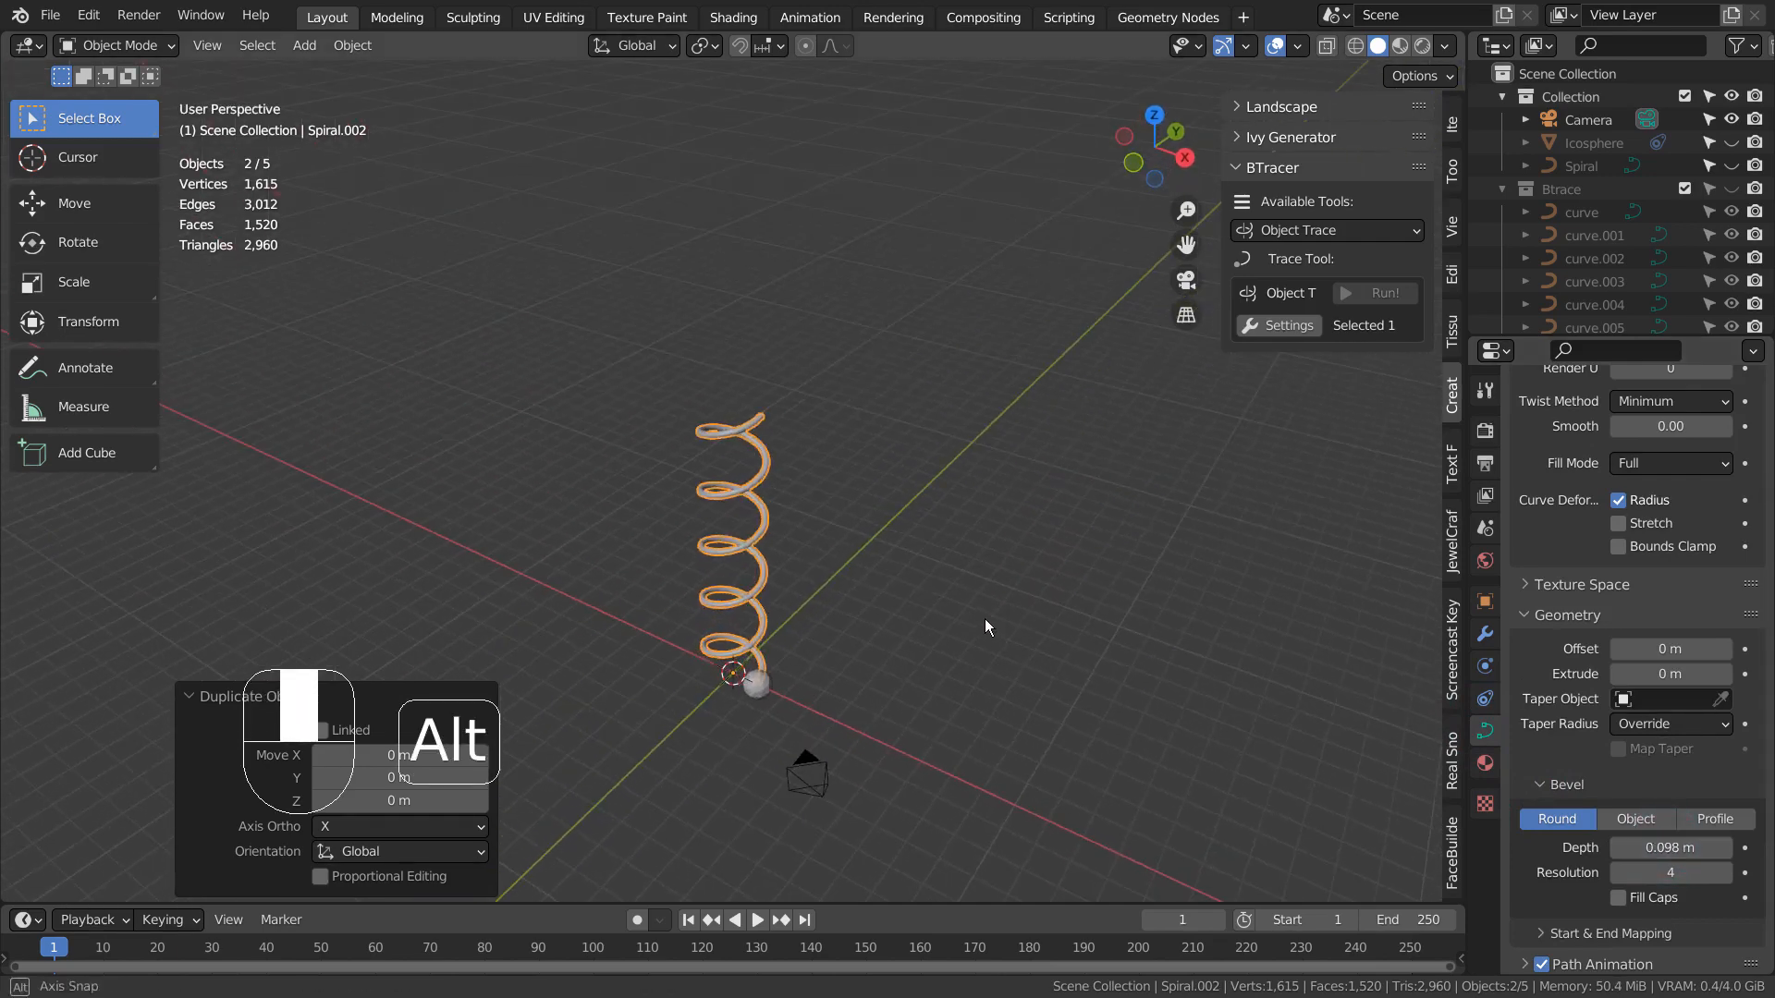
{"action": "key", "text": "s"}
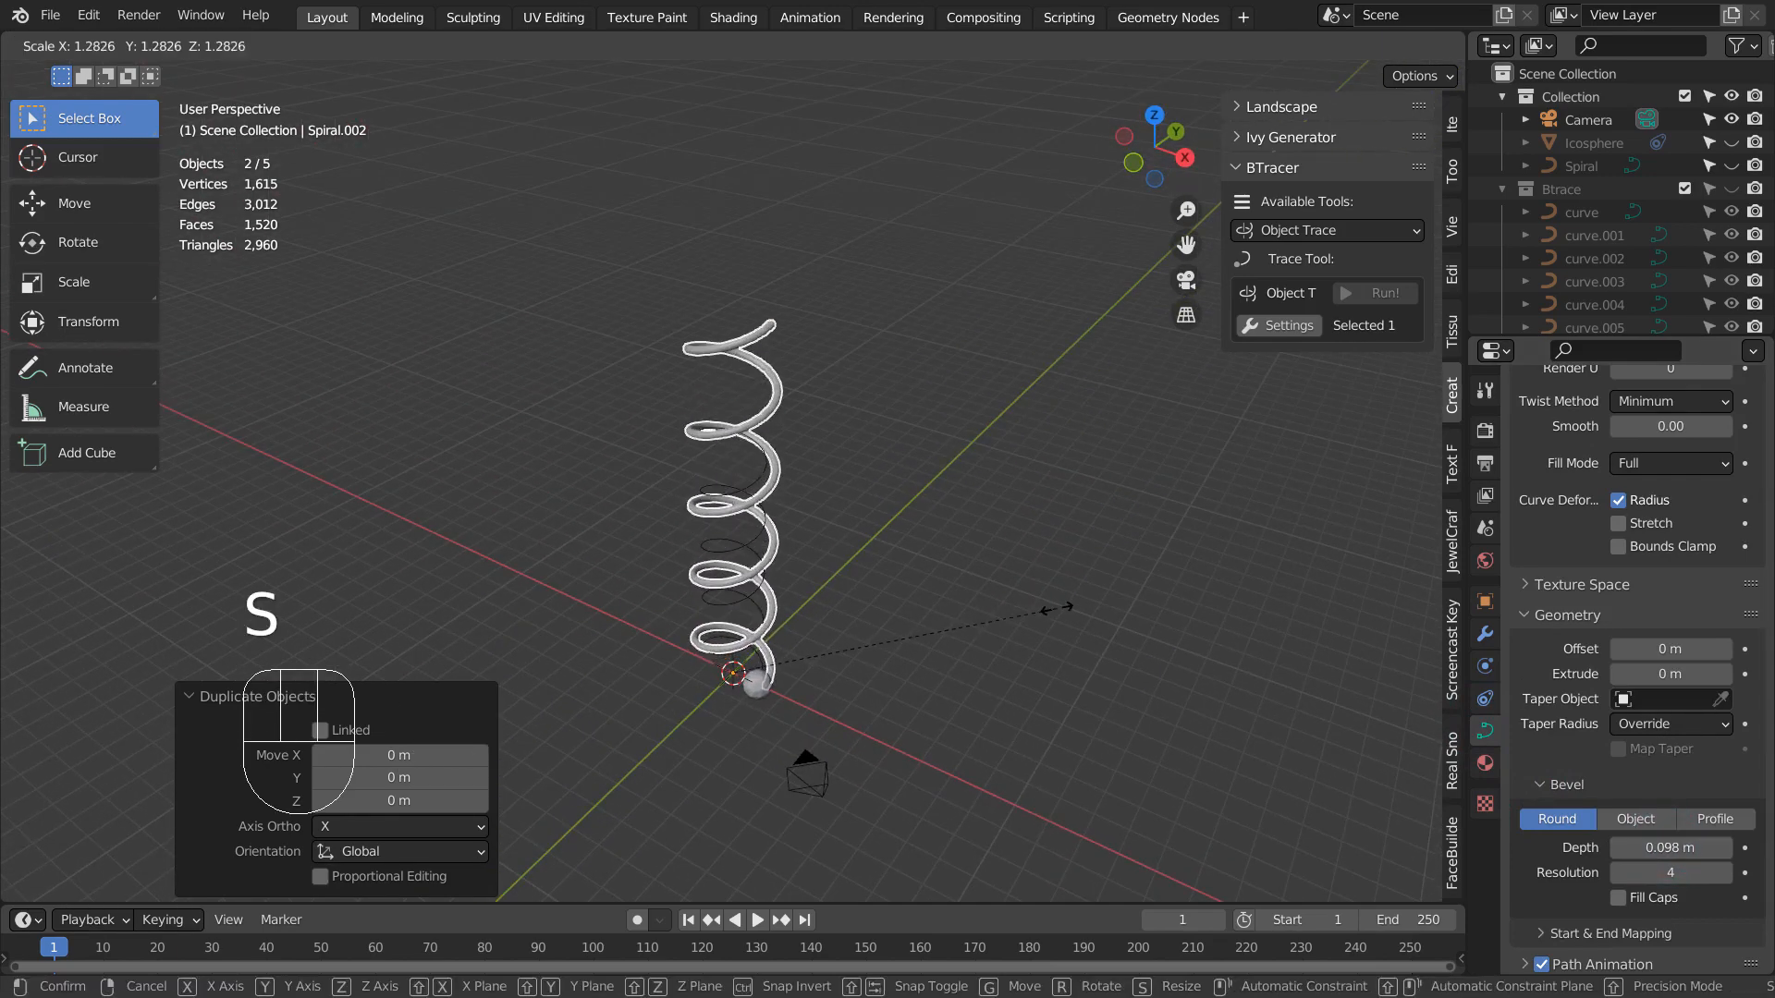
{"action": "left_click", "coordinate": [1126, 578]}
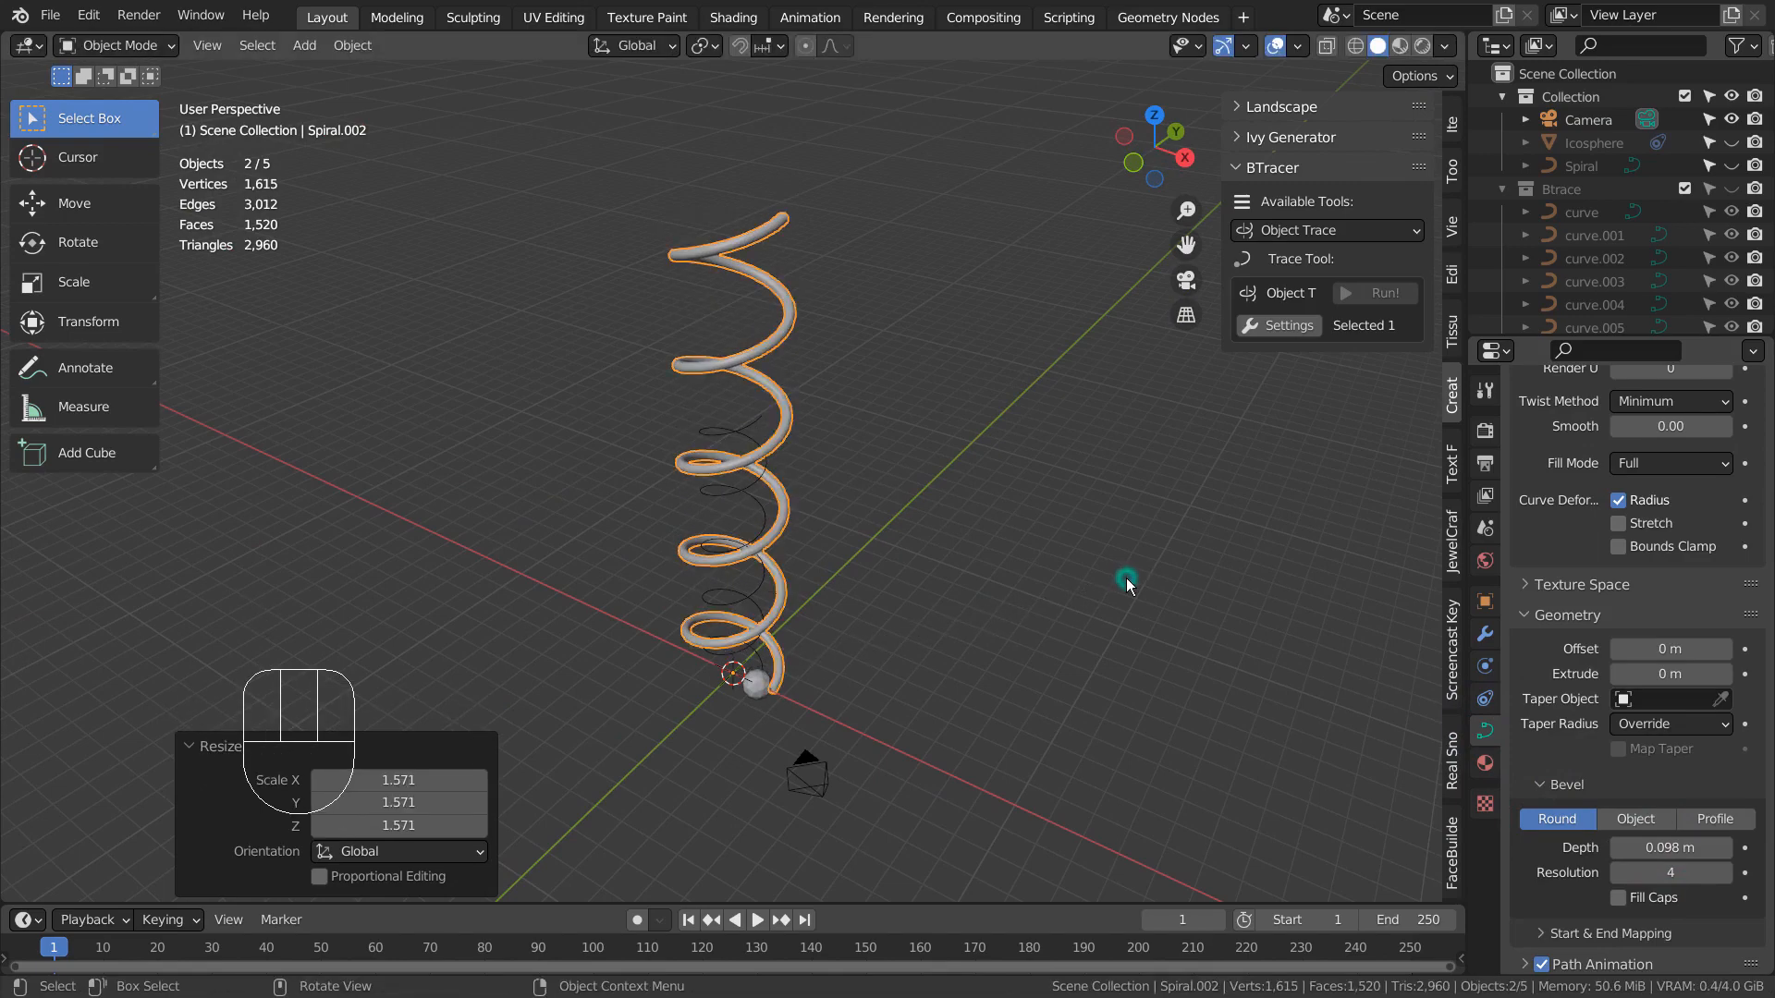
{"action": "key", "text": "KP_7"}
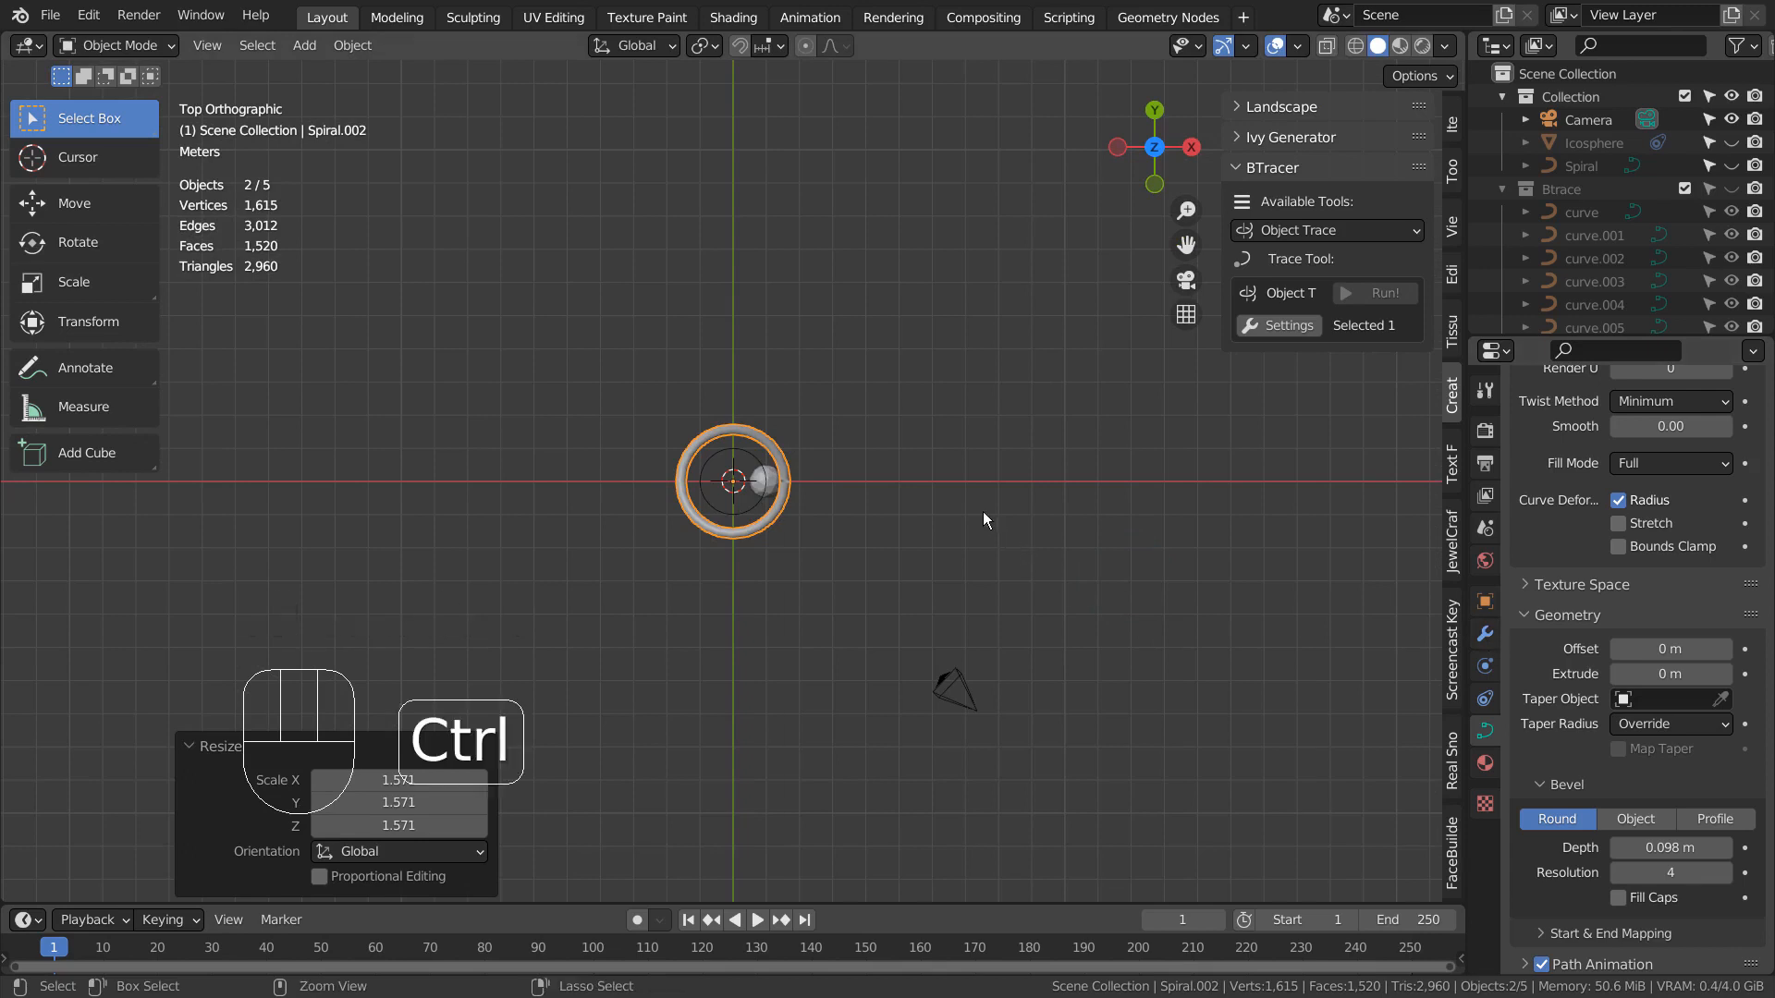
{"action": "key", "text": "ctrl+a"}
{"action": "left_click", "coordinate": [984, 584]}
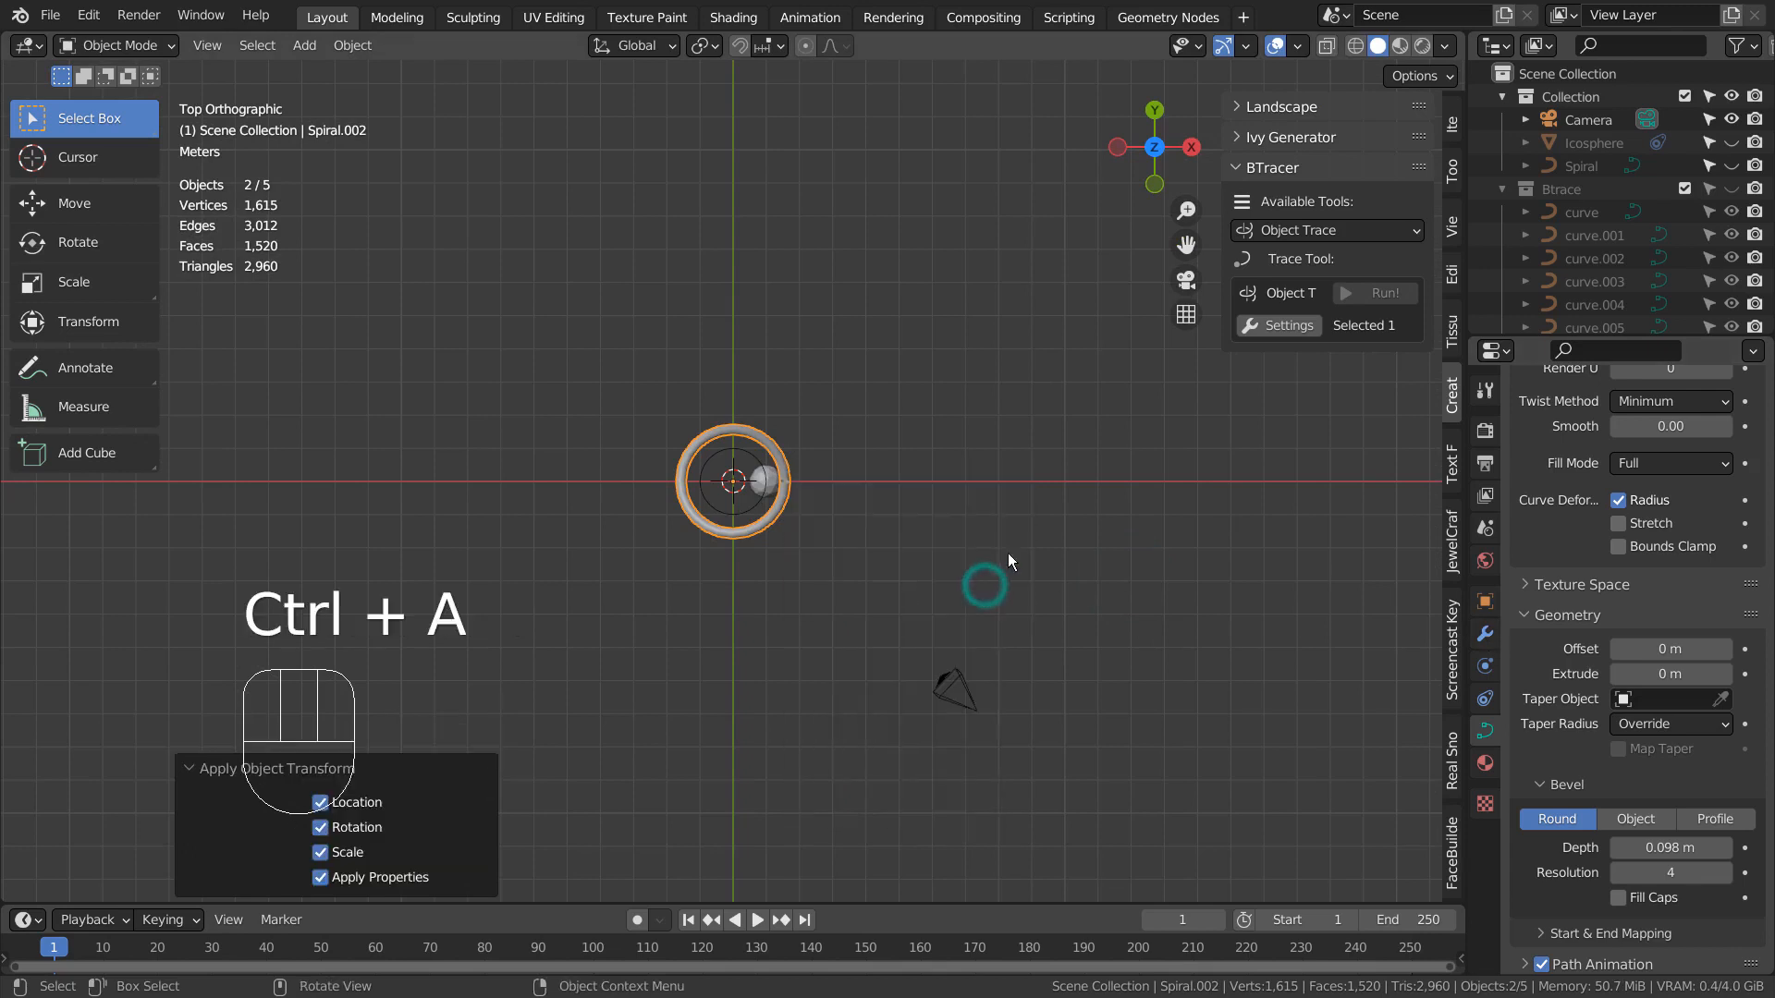
Step: Add an Array modifier to the beveled spiral
{"action": "left_click", "coordinate": [1485, 634]}
{"action": "left_click", "coordinate": [1573, 426]}
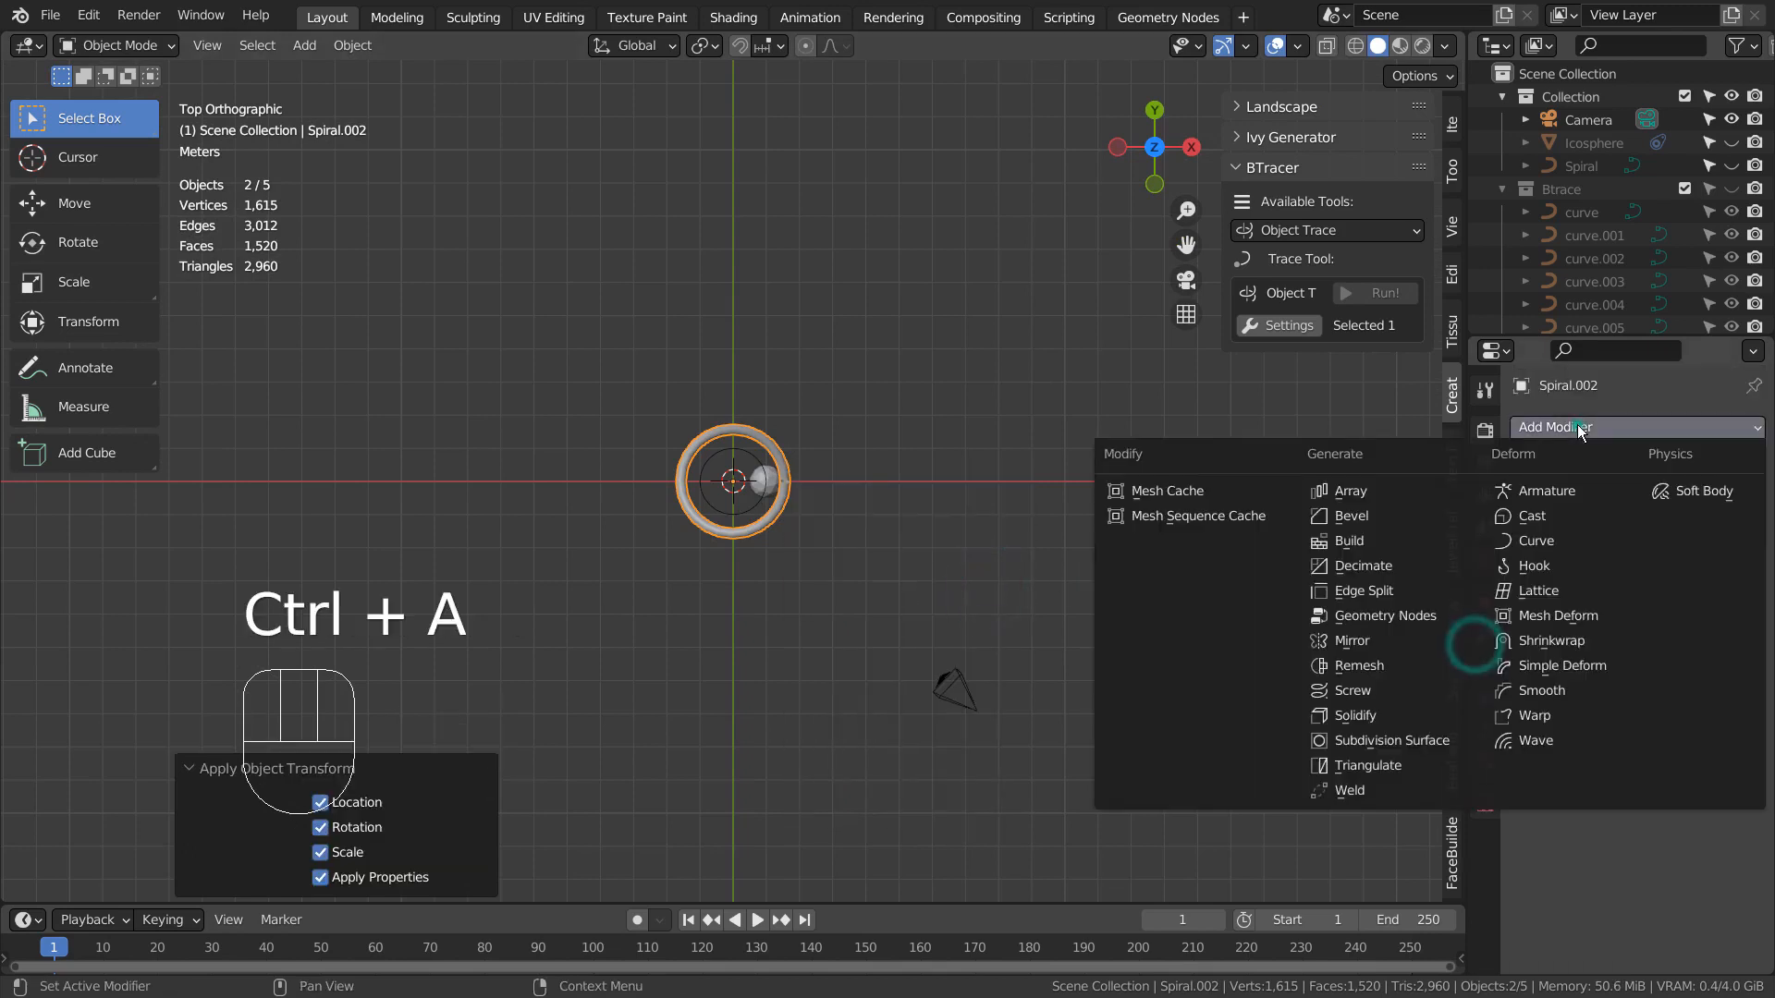
{"action": "left_click", "coordinate": [1378, 490]}
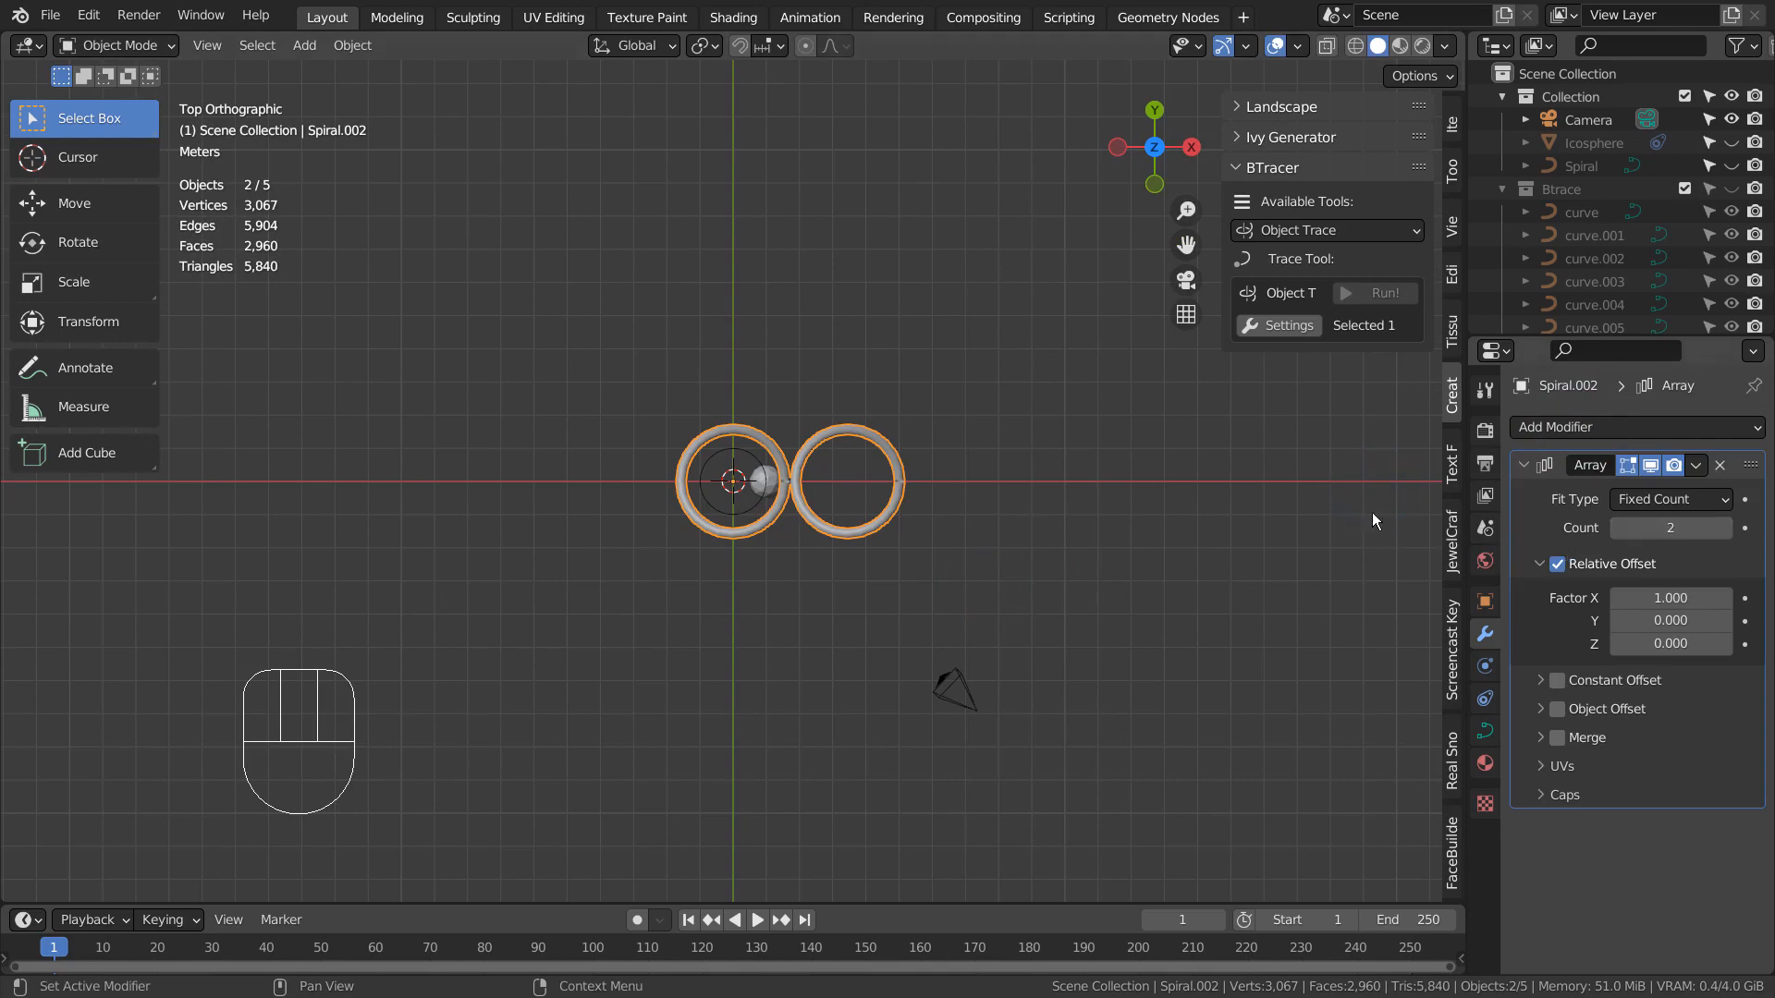
Step: Add a Plain Axes empty at the world origin
{"action": "key", "text": "shift+a"}
{"action": "mouse_move", "coordinate": [1144, 434]}
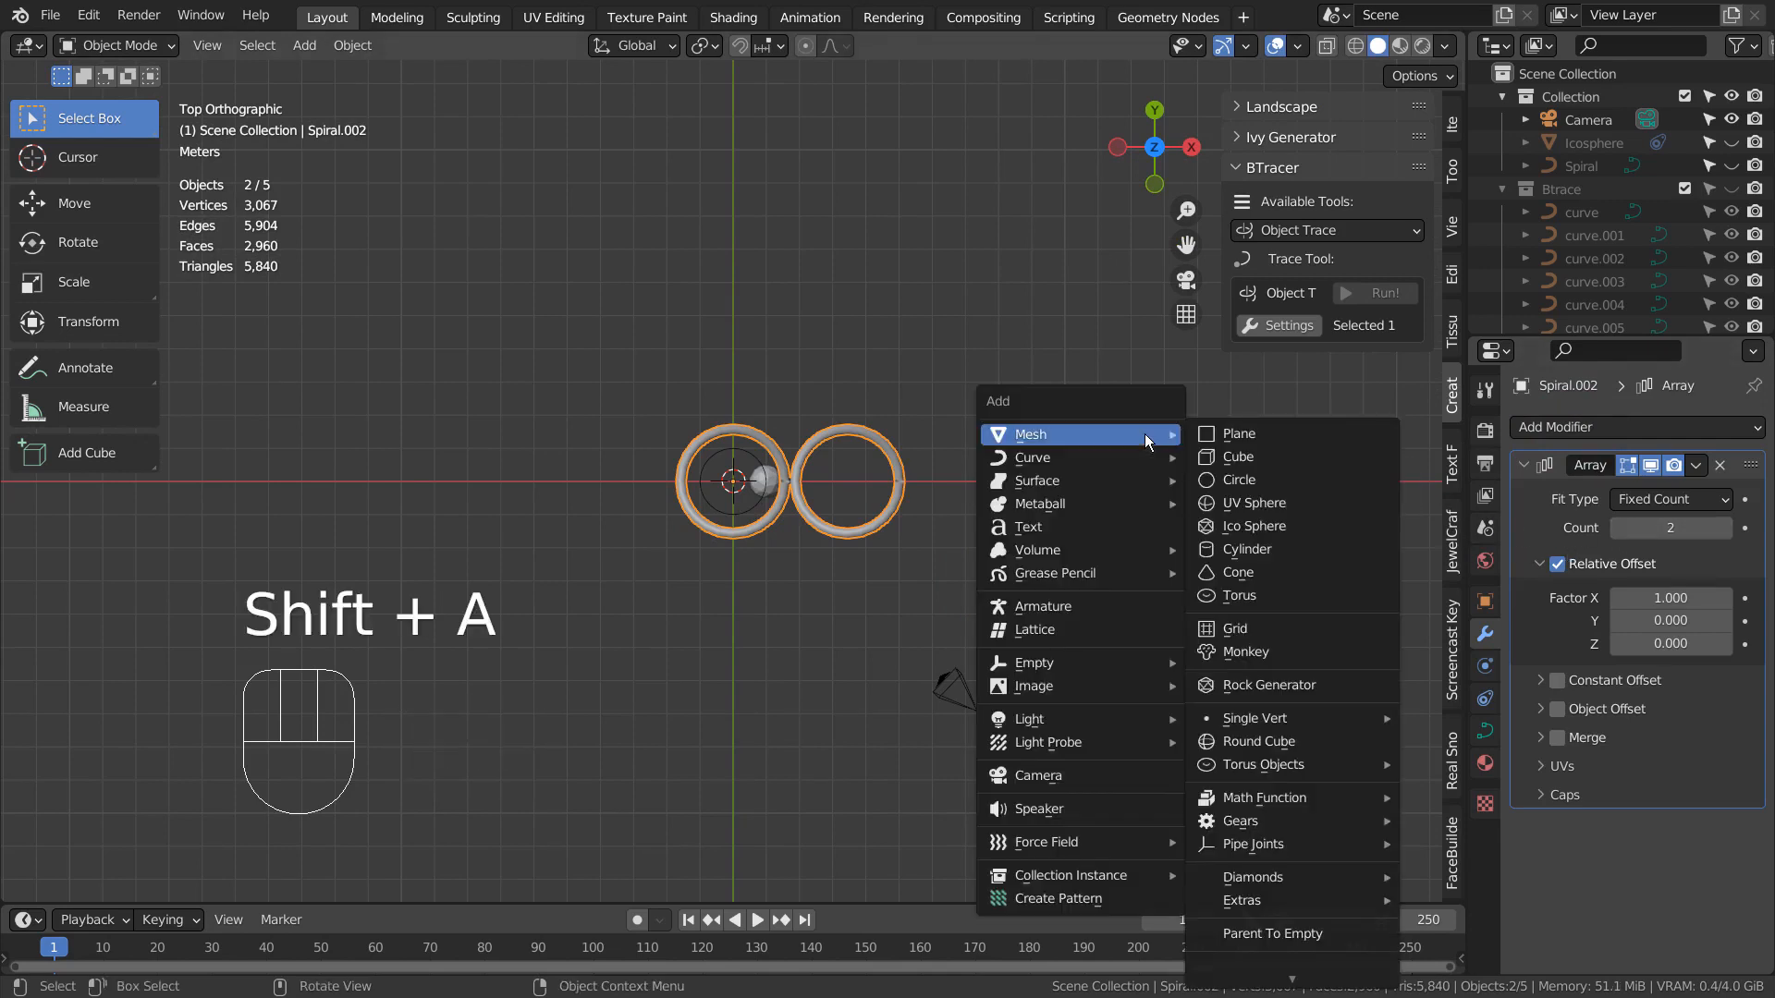
{"action": "mouse_move", "coordinate": [1144, 663]}
{"action": "left_click", "coordinate": [1238, 663]}
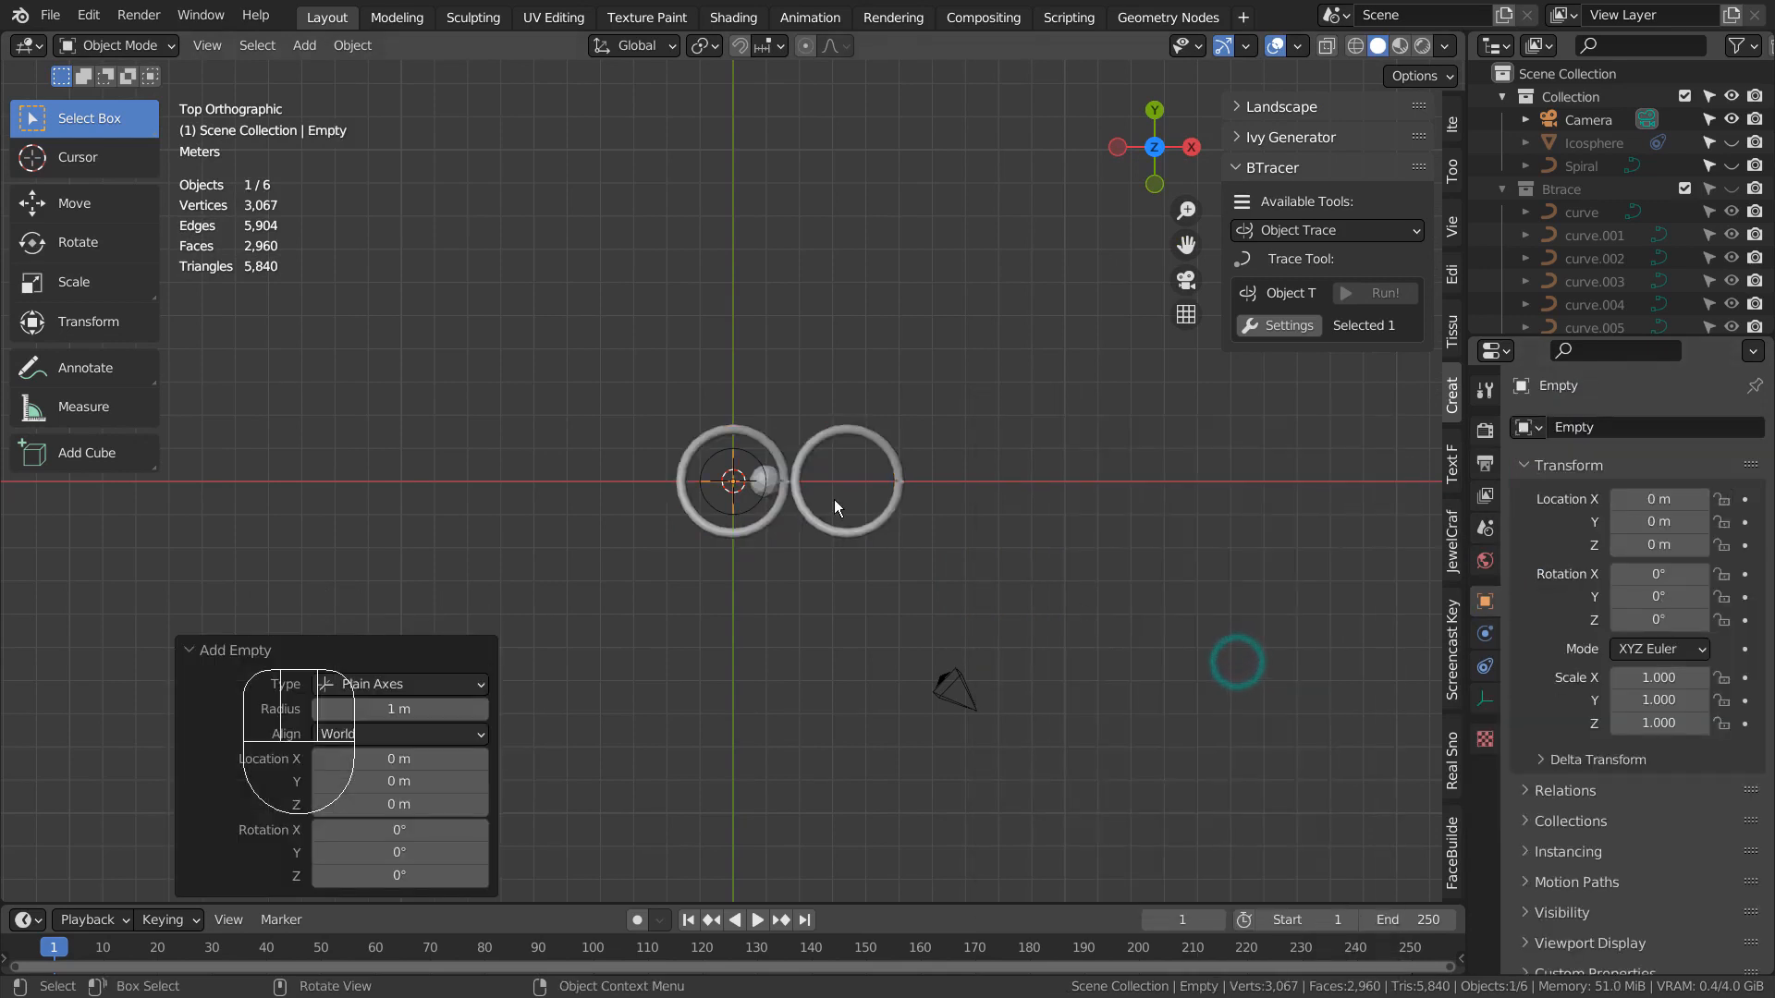
Step: Disable Relative Offset in the beveled spiral's Array modifier and enable Object Offset with Empty as the object
{"action": "left_click", "coordinate": [869, 528], "text": "shift"}
{"action": "left_click", "coordinate": [1682, 499]}
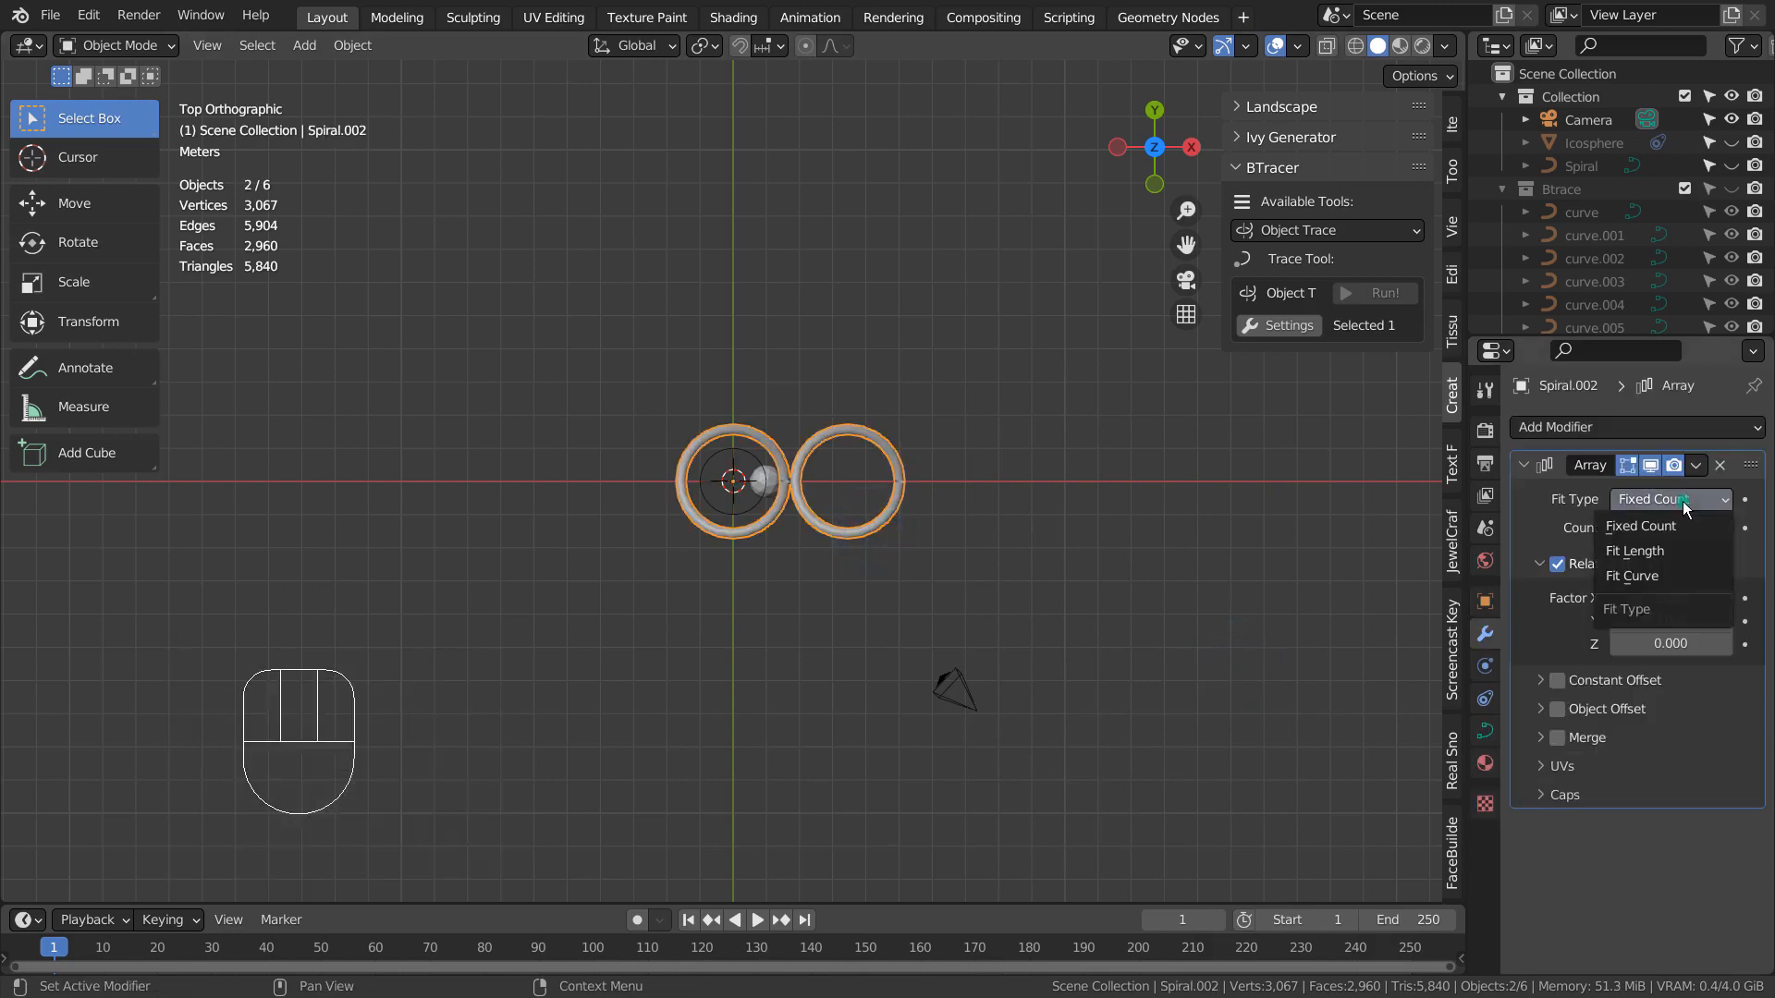
{"action": "left_click", "coordinate": [1535, 504]}
{"action": "left_click", "coordinate": [1558, 563]}
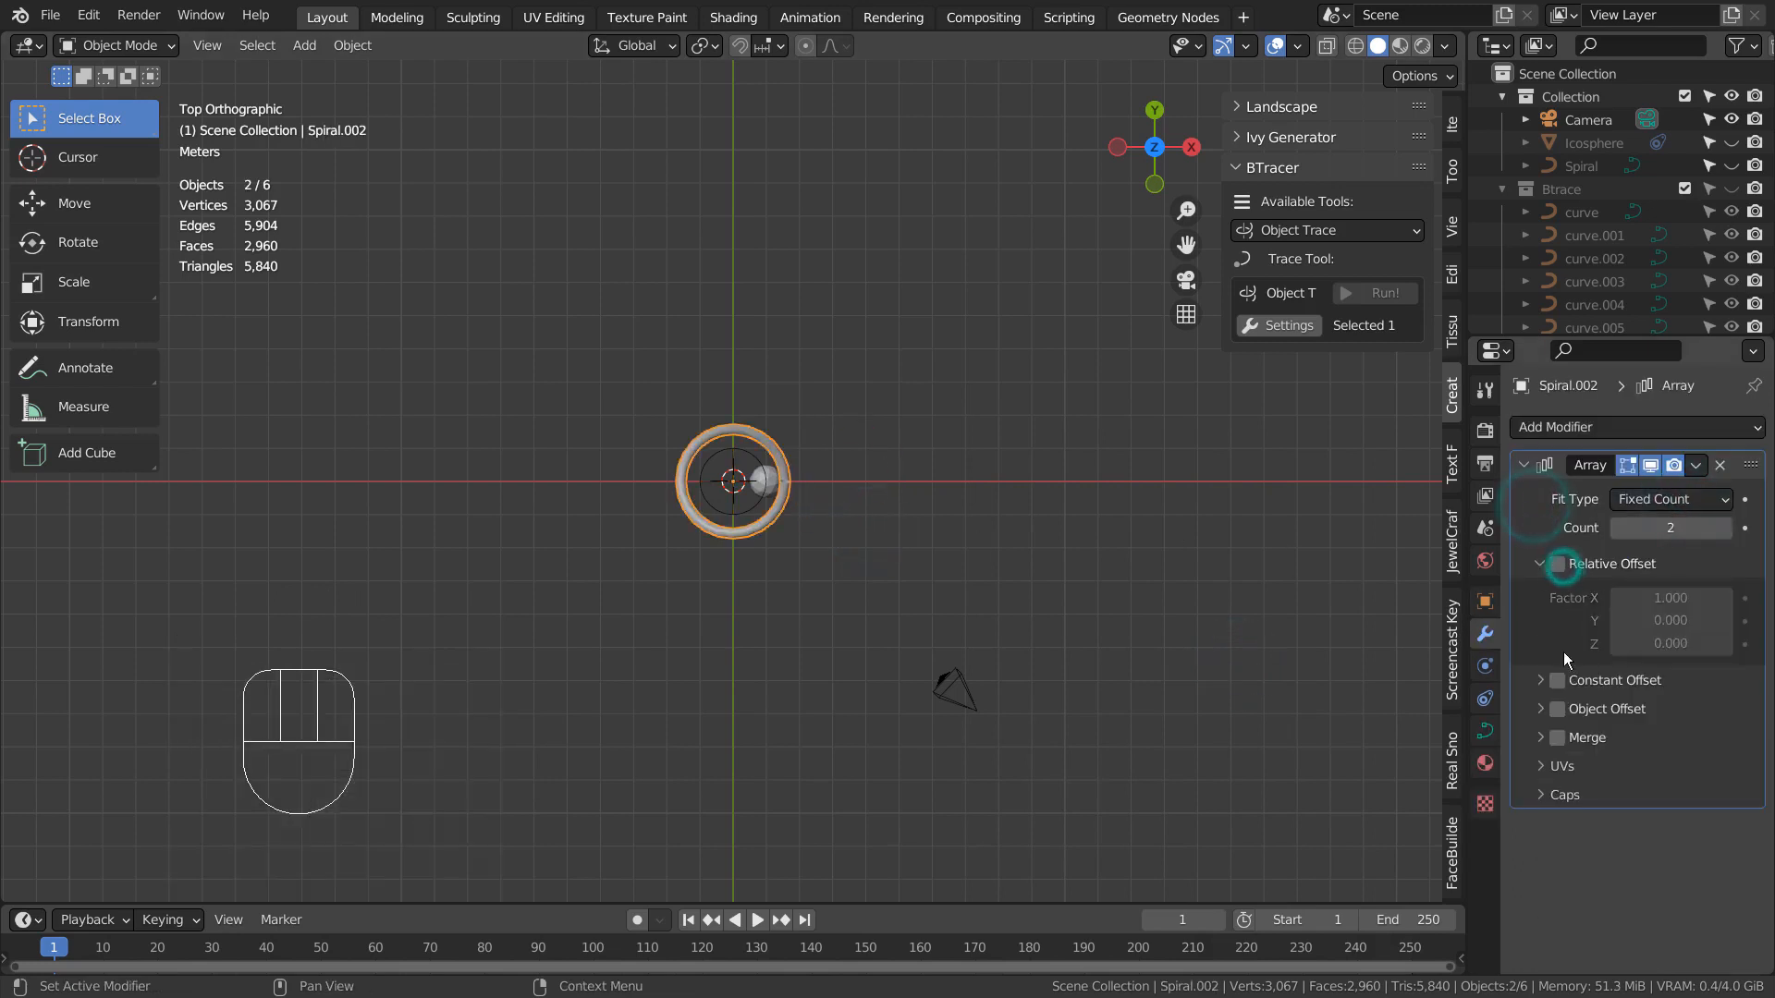
{"action": "left_click", "coordinate": [1538, 710]}
{"action": "left_click", "coordinate": [1633, 743]}
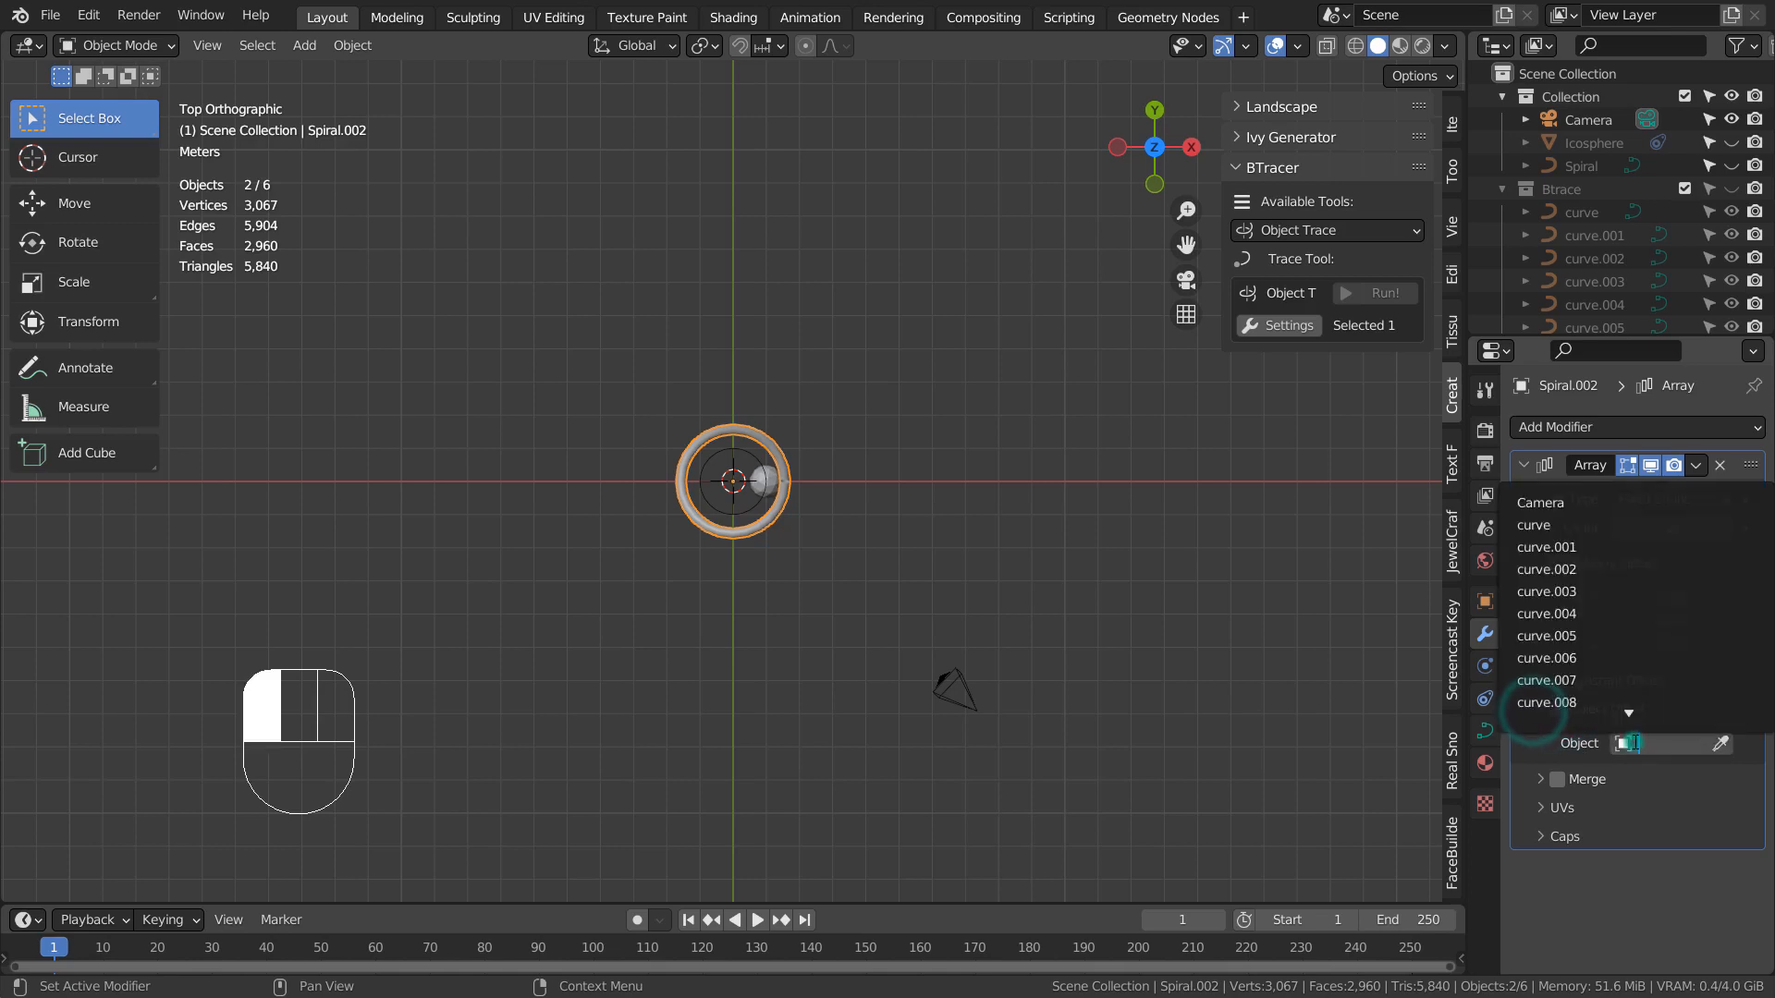
{"action": "scroll", "coordinate": [1584, 688], "scroll_direction": "down", "scroll_amount": 15}
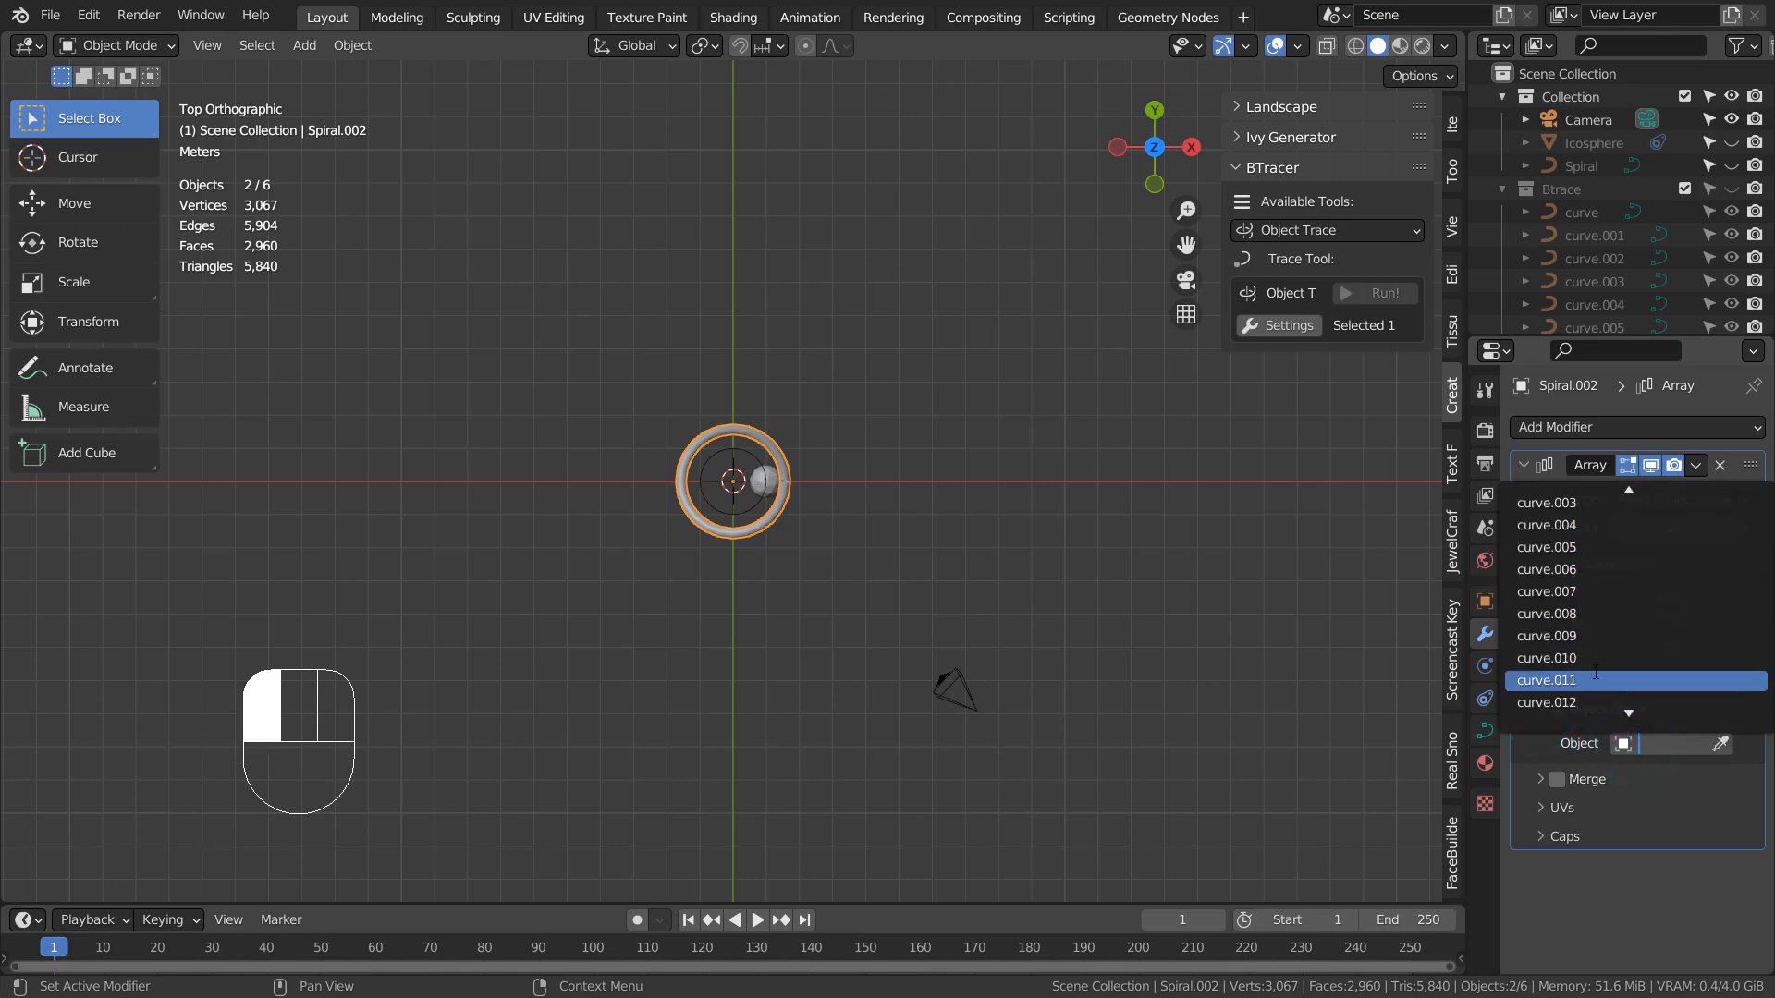
{"action": "left_click", "coordinate": [1582, 636]}
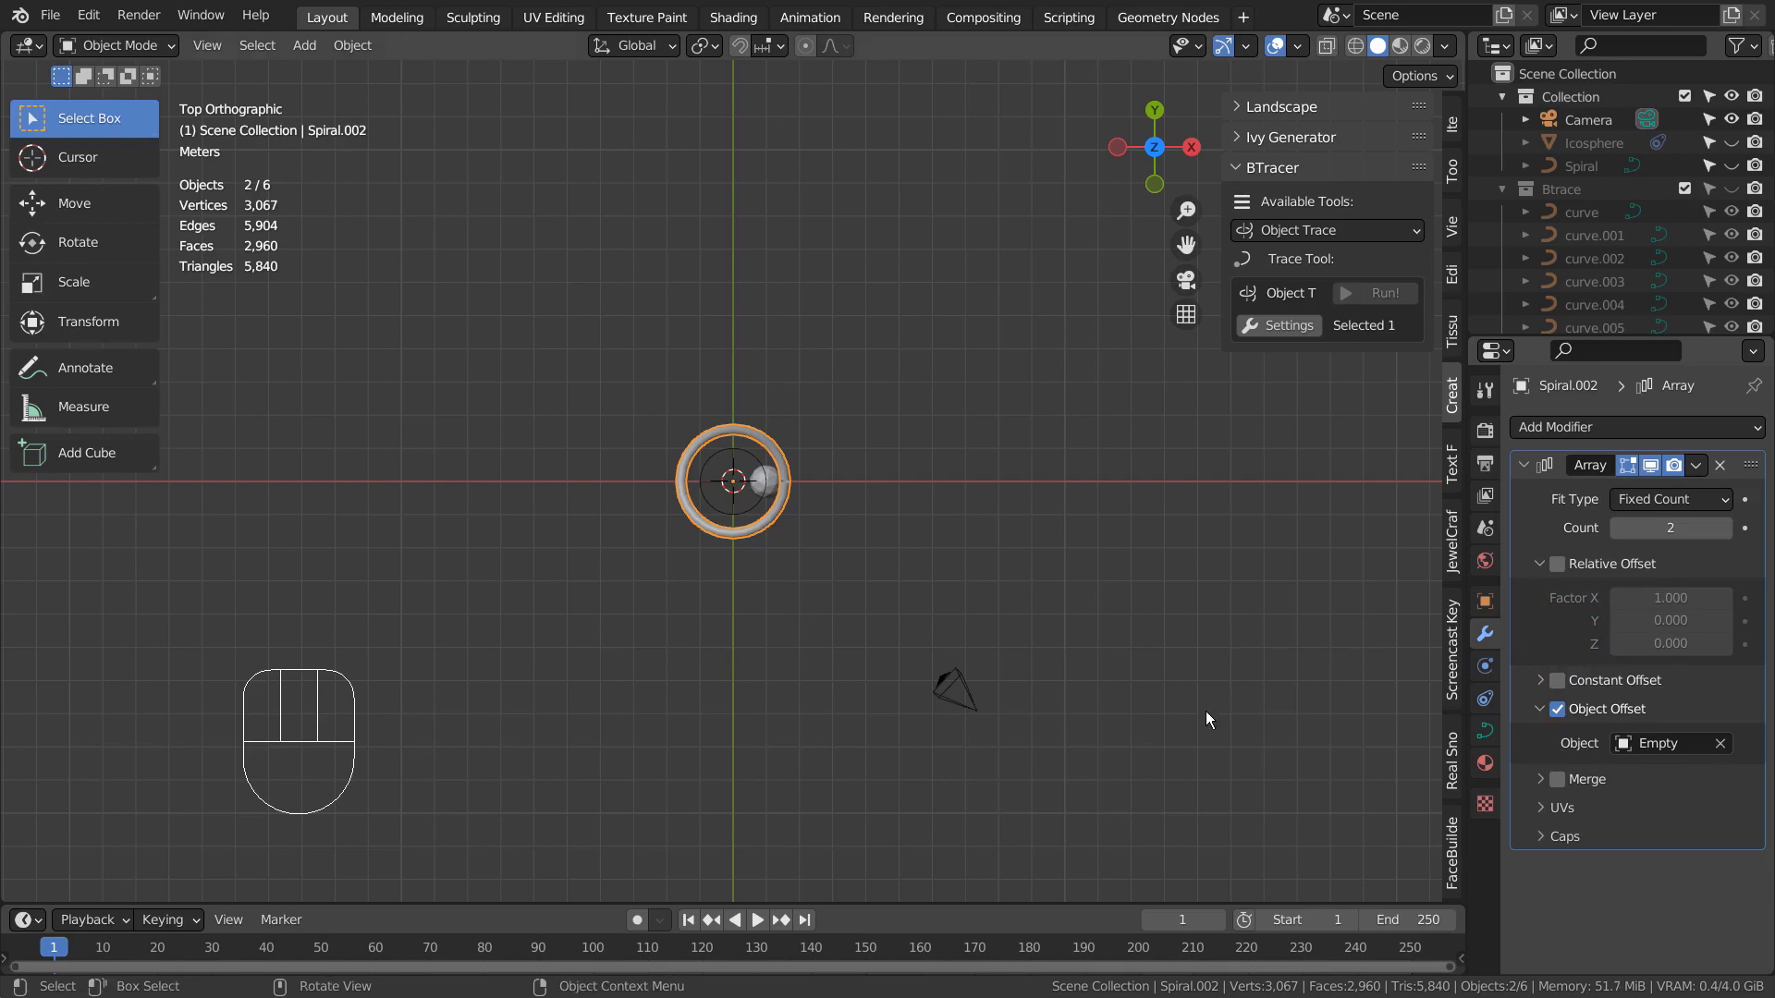
Step: Show the object transform values in the viewport and select the Empty
{"action": "left_click_drag", "start_coordinate": [1205, 712], "coordinate": [1189, 636], "text": "alt"}
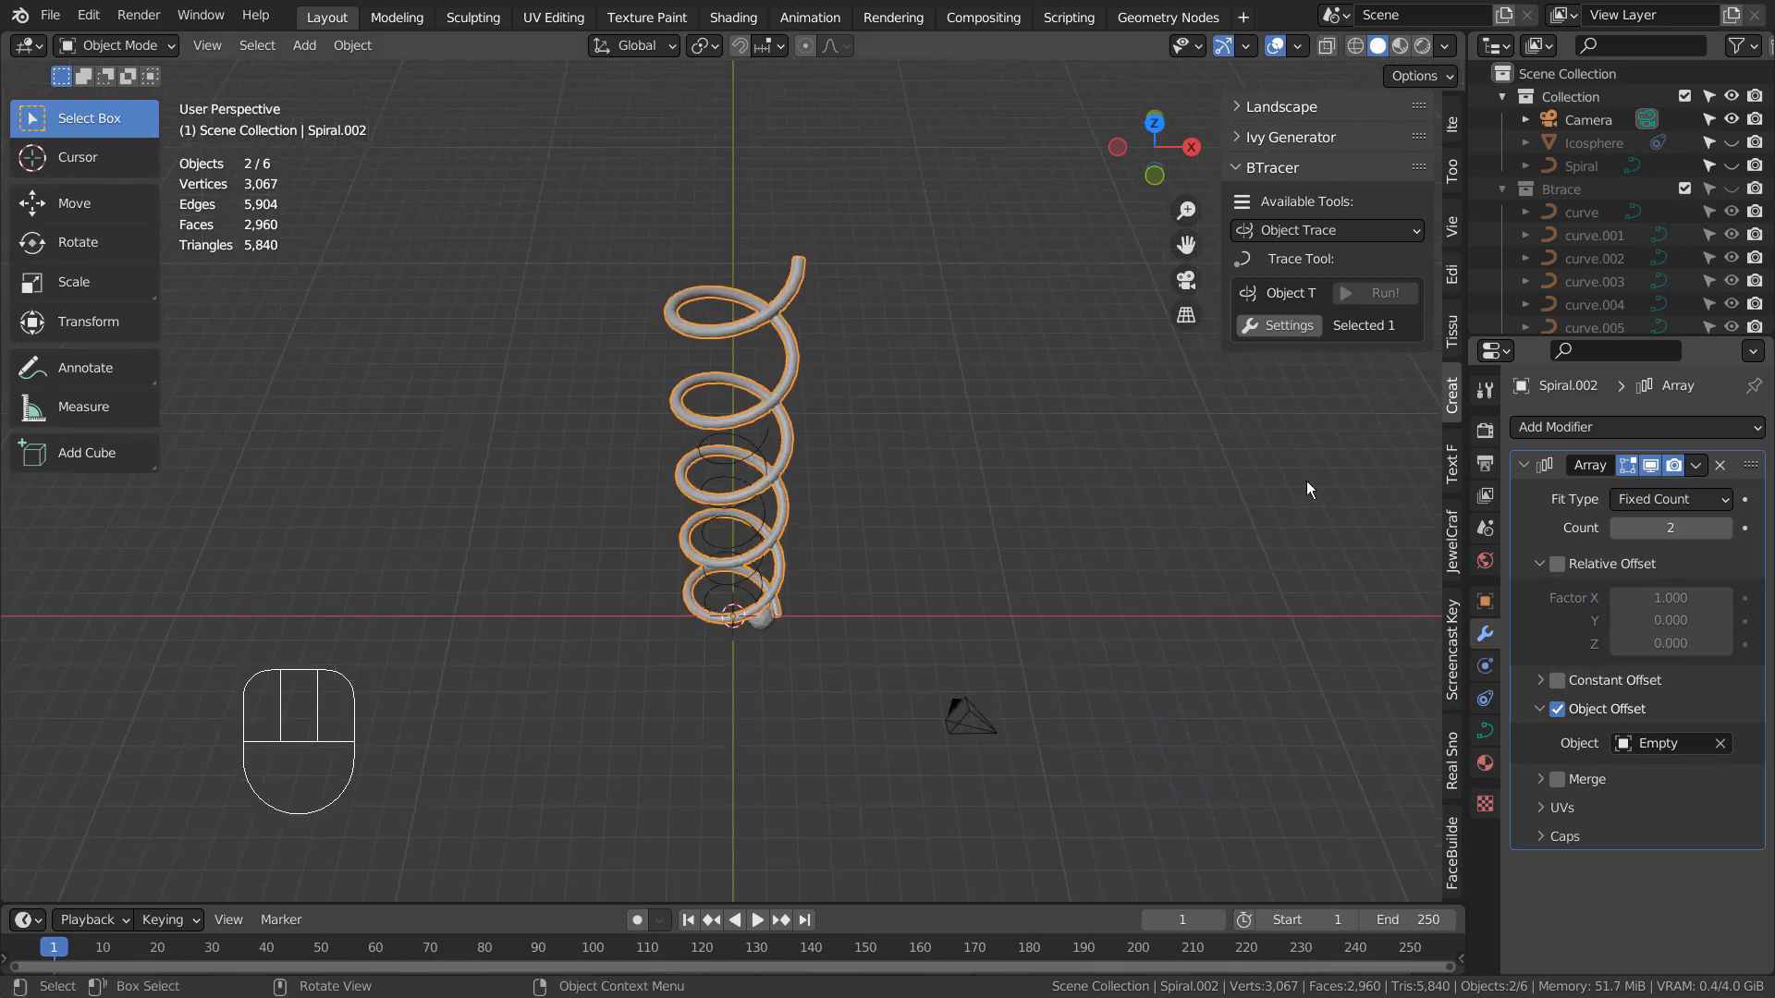
{"action": "left_click", "coordinate": [1453, 126]}
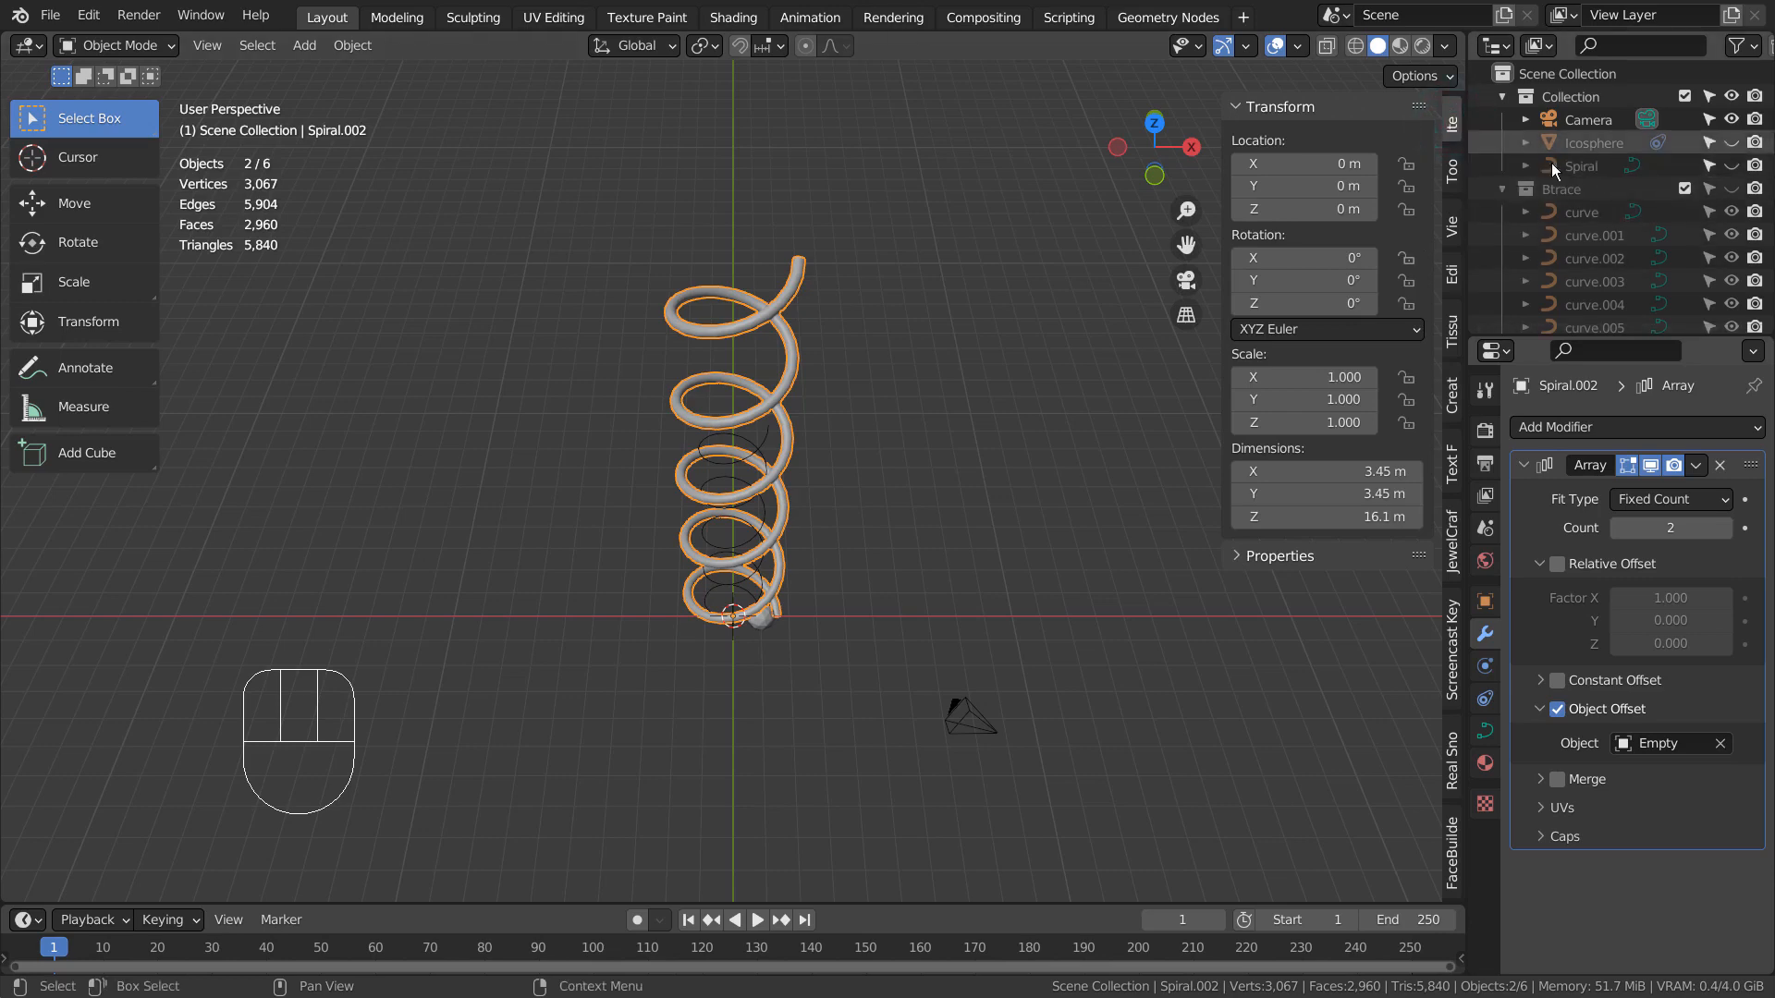
{"action": "left_click", "coordinate": [1504, 190]}
{"action": "left_click", "coordinate": [1546, 212]}
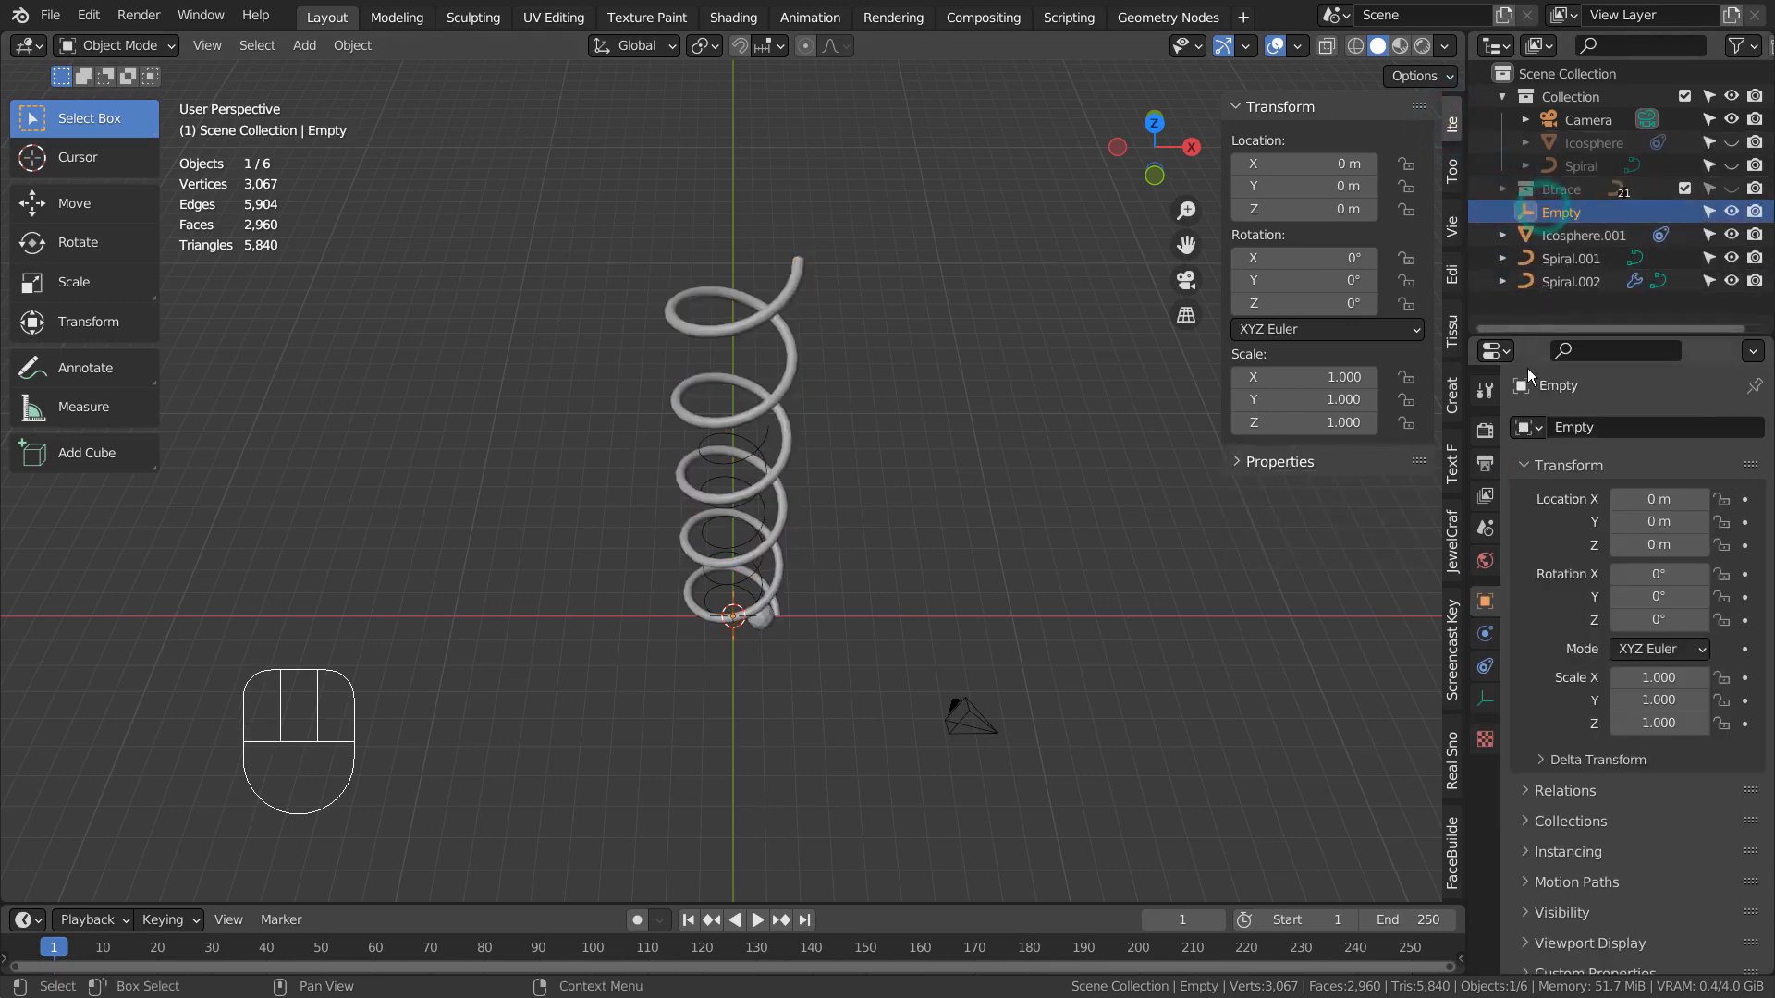
{"action": "left_click_drag", "start_coordinate": [1281, 284], "coordinate": [1368, 305]}
{"action": "key", "text": "ctrl+z"}
{"action": "key", "text": "ctrl+z"}
{"action": "double_click", "coordinate": [1274, 305]}
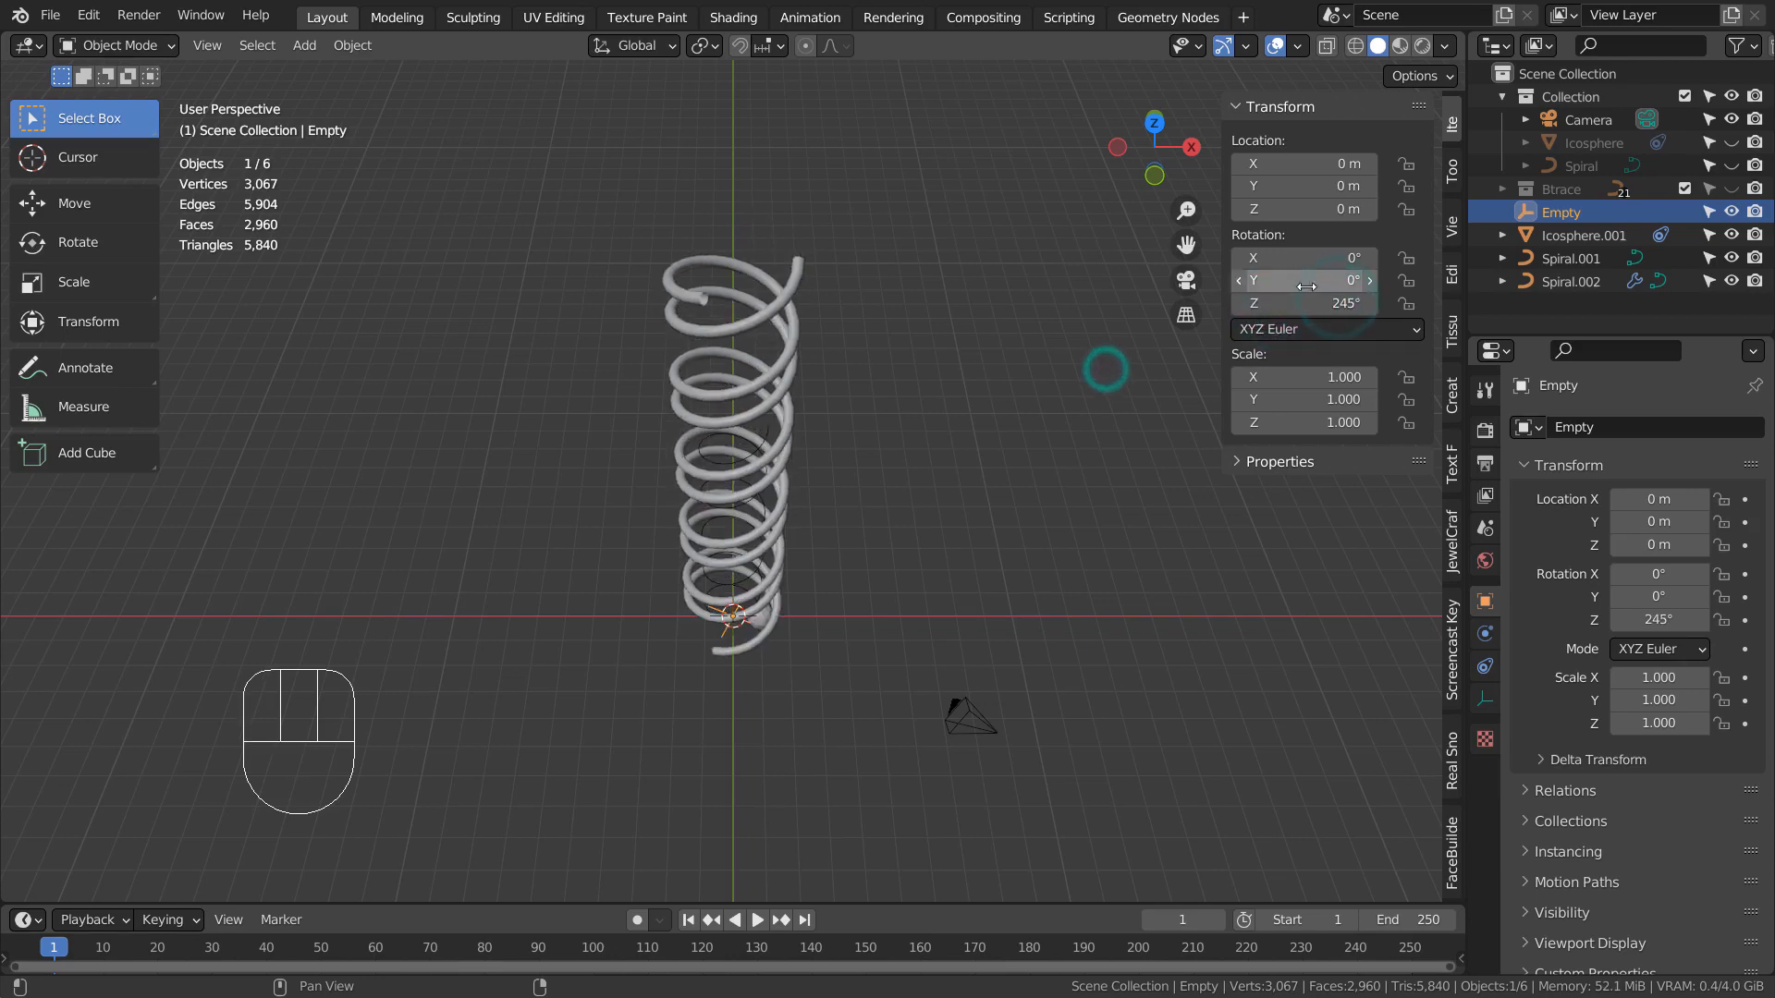
{"action": "key", "text": "ctrl+z"}
{"action": "key", "text": "ctrl+z"}
Step: Rotate the Empty to about 61.9° around Z to turn the arrayed spiral copy
{"action": "left_click_drag", "start_coordinate": [1312, 305], "coordinate": [1367, 305]}
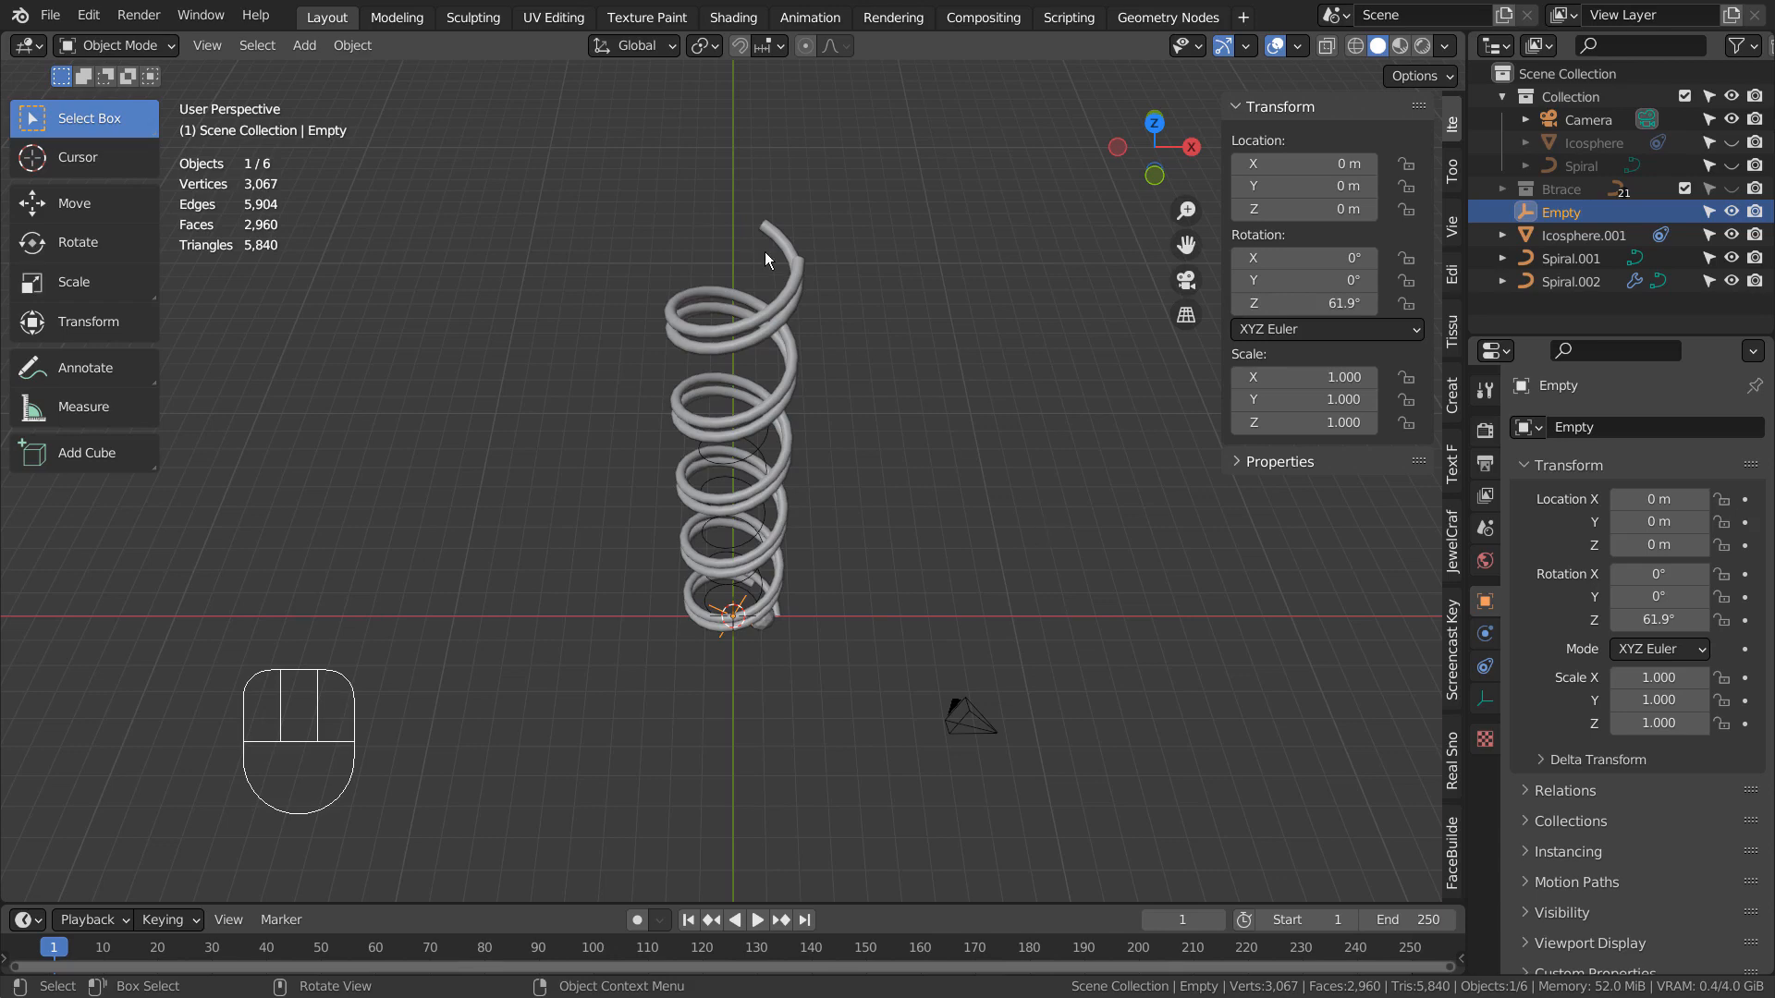
Step: Extrude the beveled spiral's upper end point into a long straight tail roughly along Y, and return to Object Mode
{"action": "left_click", "coordinate": [796, 279]}
{"action": "key", "text": "Tab"}
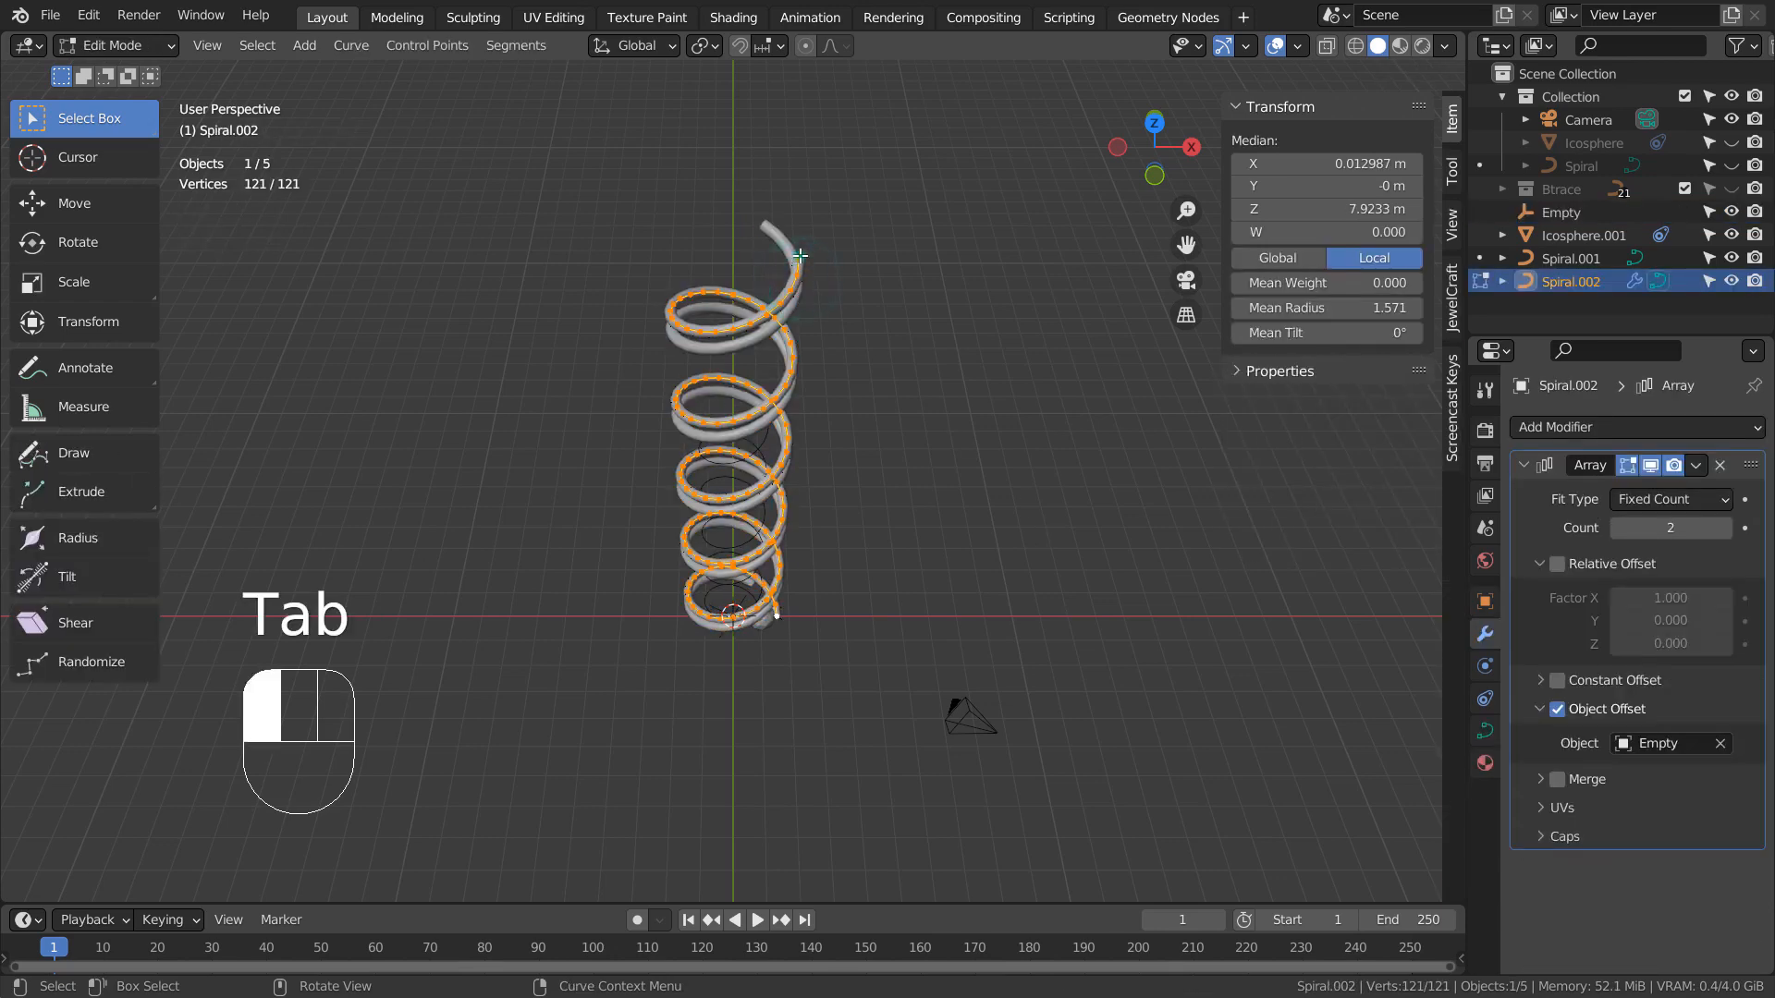
{"action": "left_click", "coordinate": [799, 255]}
{"action": "key", "text": "KP_7"}
{"action": "key", "text": "e"}
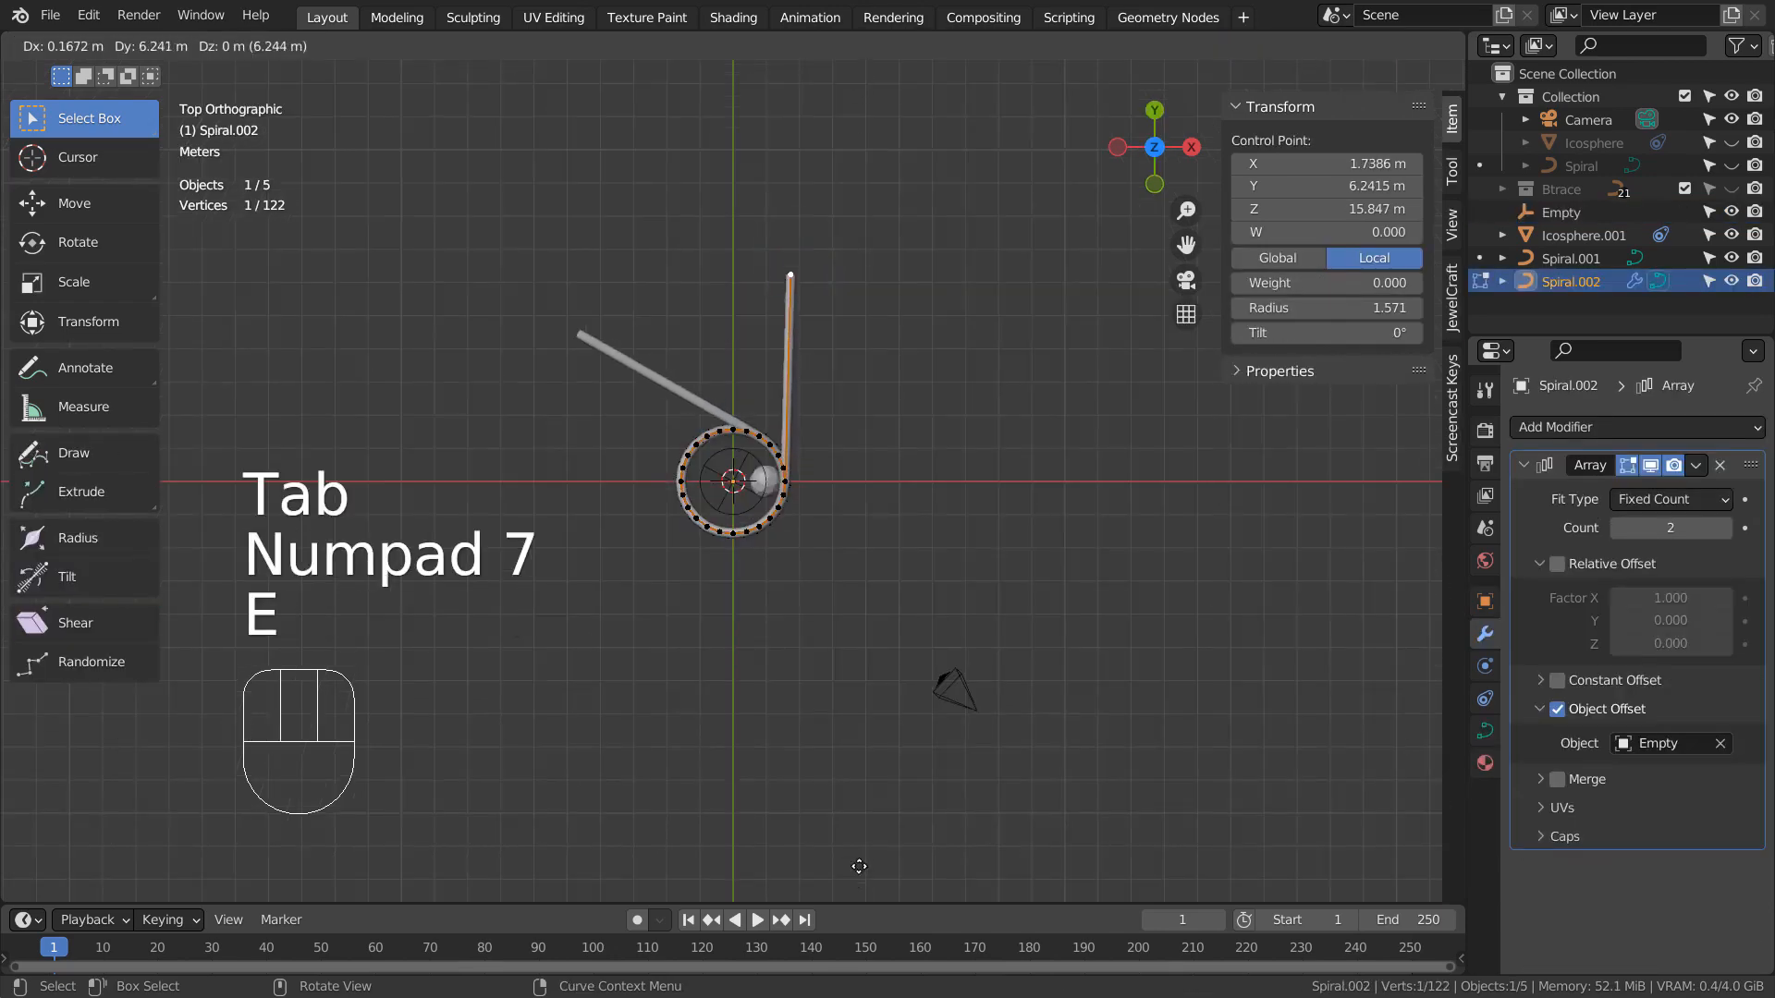
{"action": "left_click", "coordinate": [856, 725]}
{"action": "left_click", "coordinate": [856, 724]}
{"action": "key", "text": "Tab"}
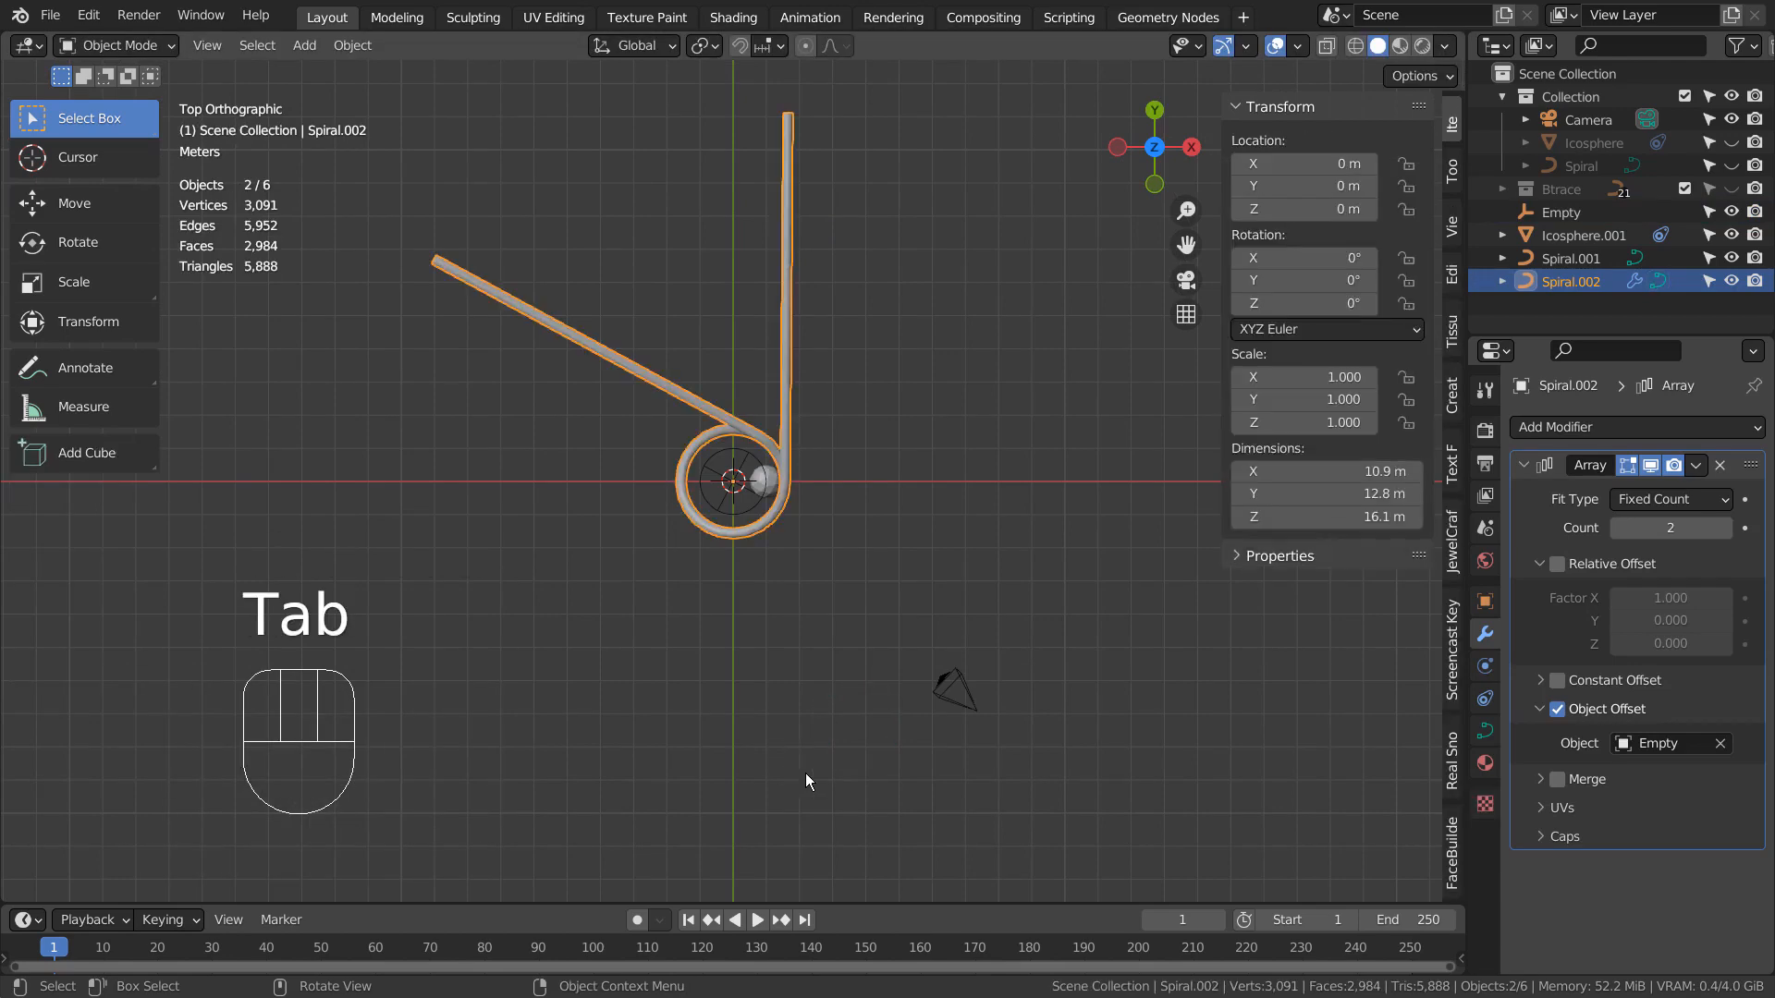
Step: Raise the Array modifier's count to 9 for the spiral with the straight tail
{"action": "middle_click_drag", "start_coordinate": [994, 815], "coordinate": [1002, 630]}
{"action": "left_click", "coordinate": [1725, 527]}
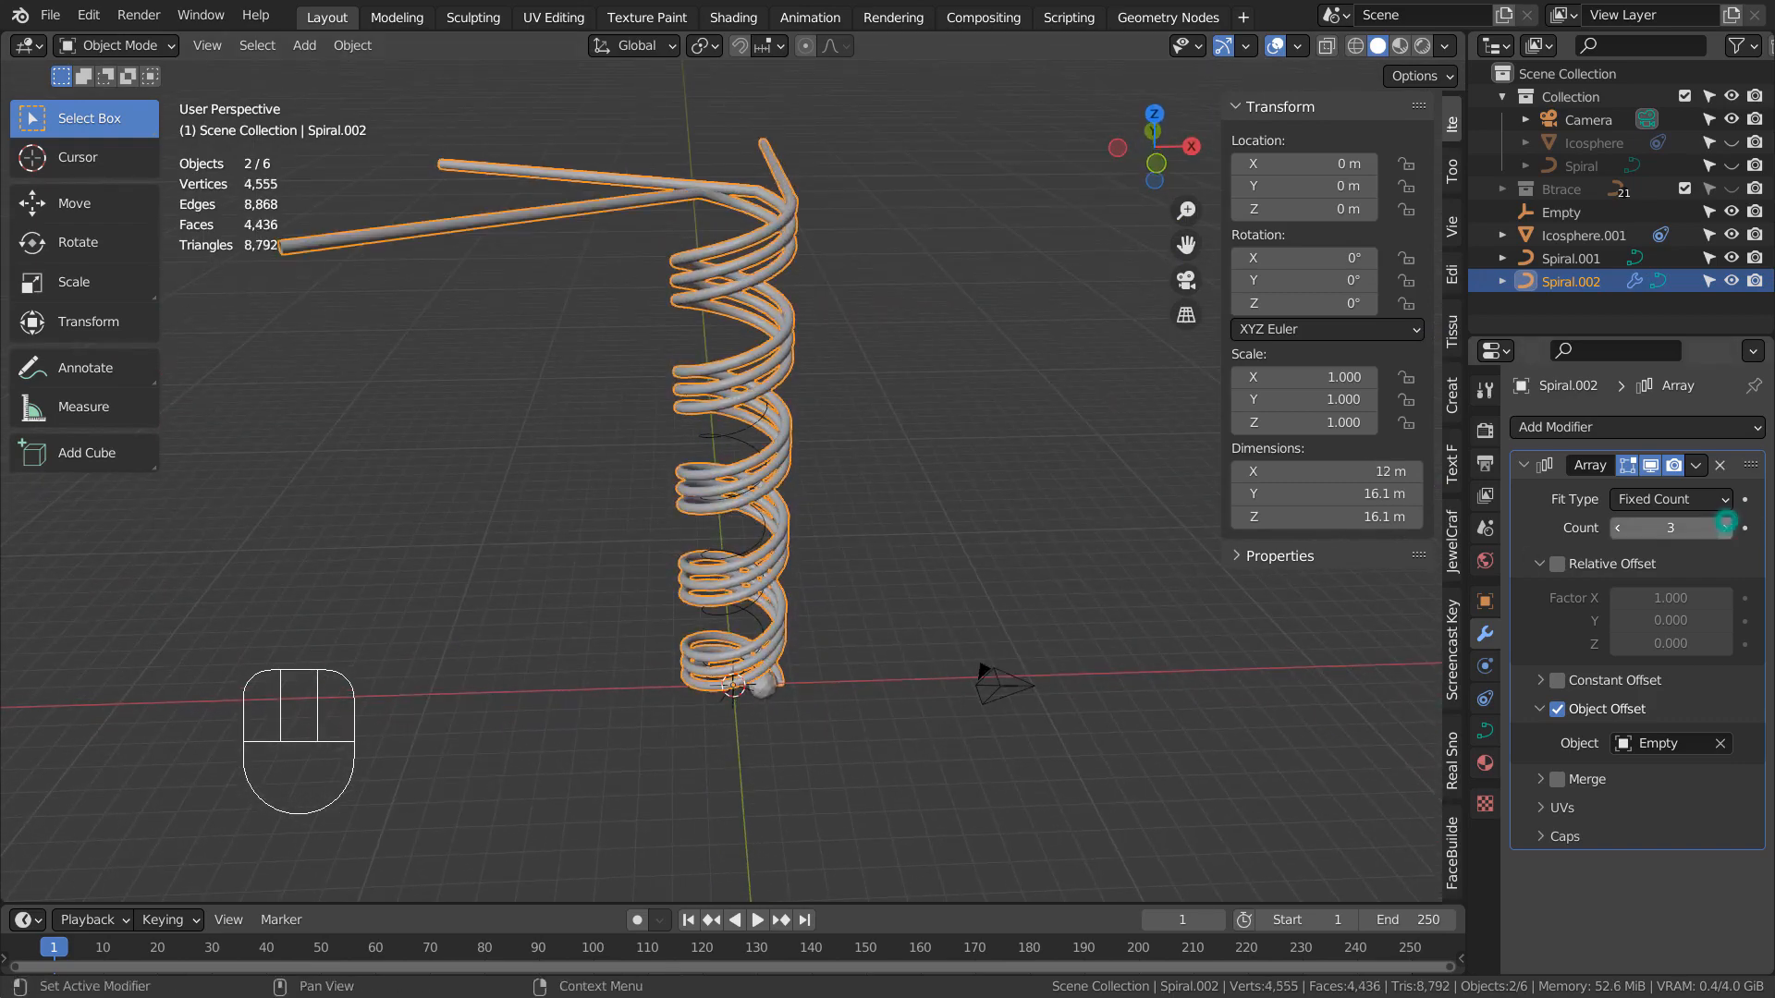
{"action": "left_click", "coordinate": [1725, 527]}
{"action": "left_click", "coordinate": [1724, 527]}
{"action": "left_click", "coordinate": [1725, 527]}
{"action": "left_click", "coordinate": [1724, 527]}
{"action": "left_click", "coordinate": [1726, 527]}
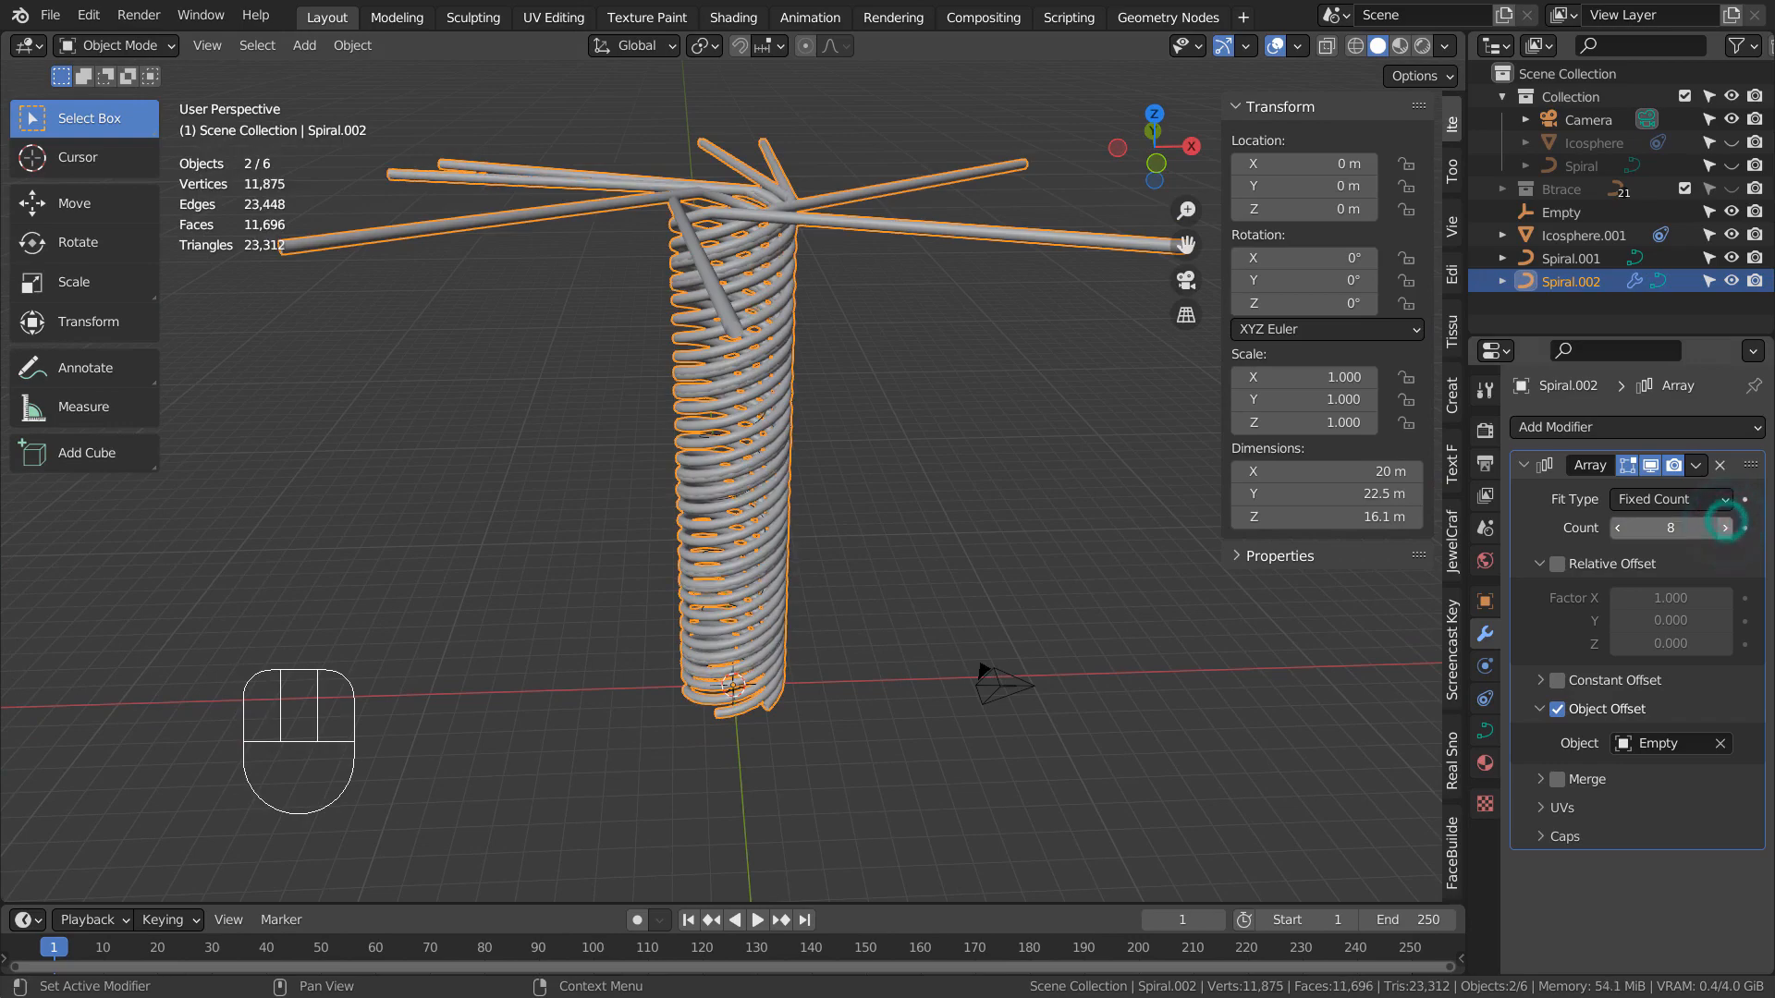
{"action": "left_click", "coordinate": [1726, 527]}
Step: Select the ico sphere inside the coil and assign the existing Material.001 to it
{"action": "middle_click_drag", "start_coordinate": [1162, 552], "coordinate": [1183, 83], "text": "alt"}
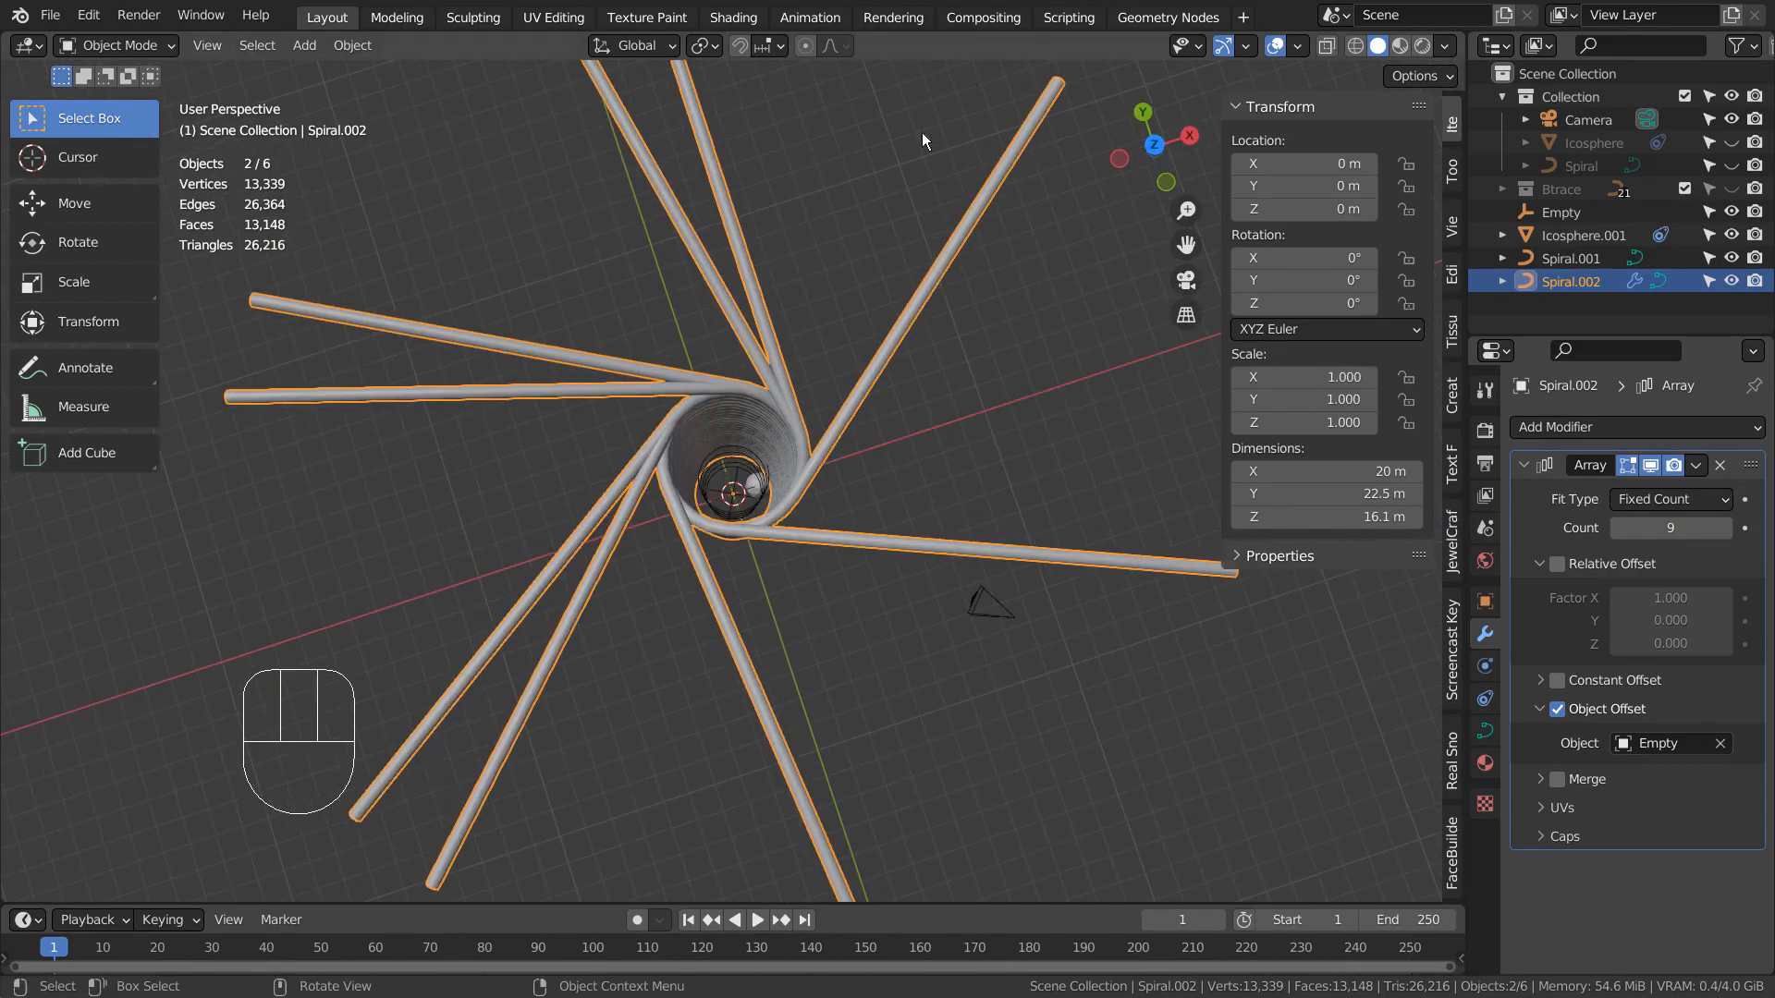
{"action": "scroll", "coordinate": [867, 347], "scroll_direction": "up", "scroll_amount": 3}
{"action": "left_click", "coordinate": [768, 483]}
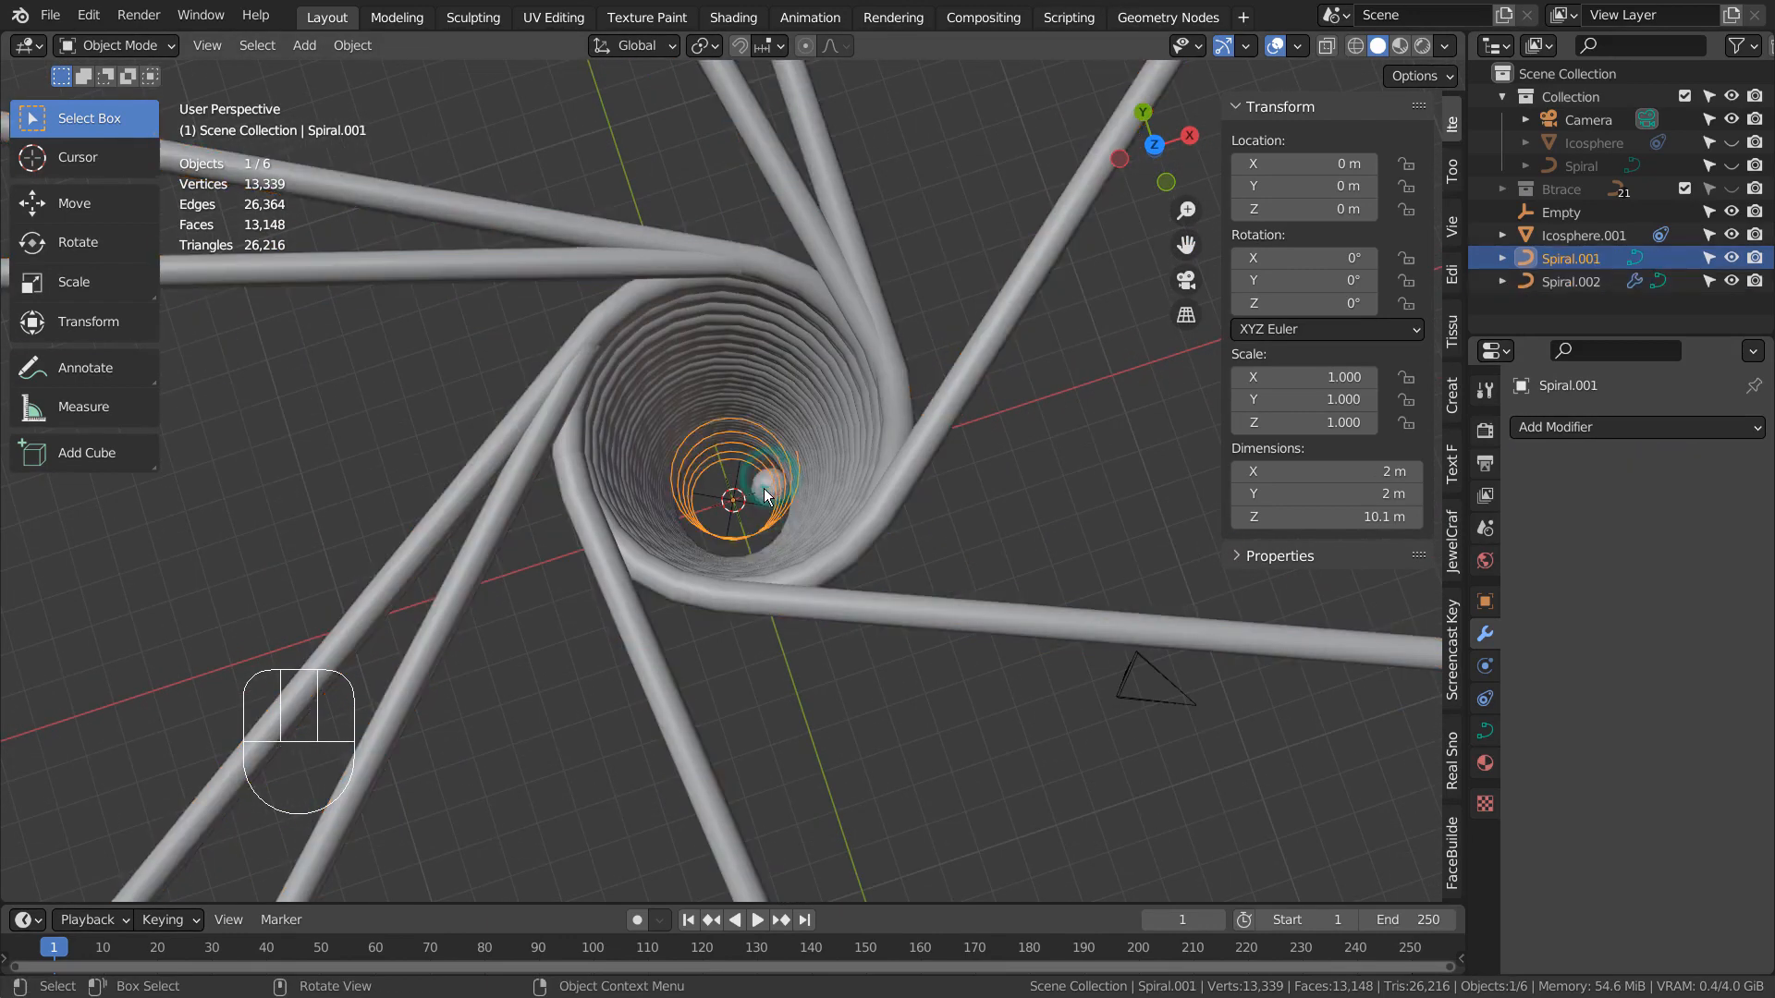
{"action": "left_click", "coordinate": [766, 493]}
{"action": "left_click", "coordinate": [1485, 795]}
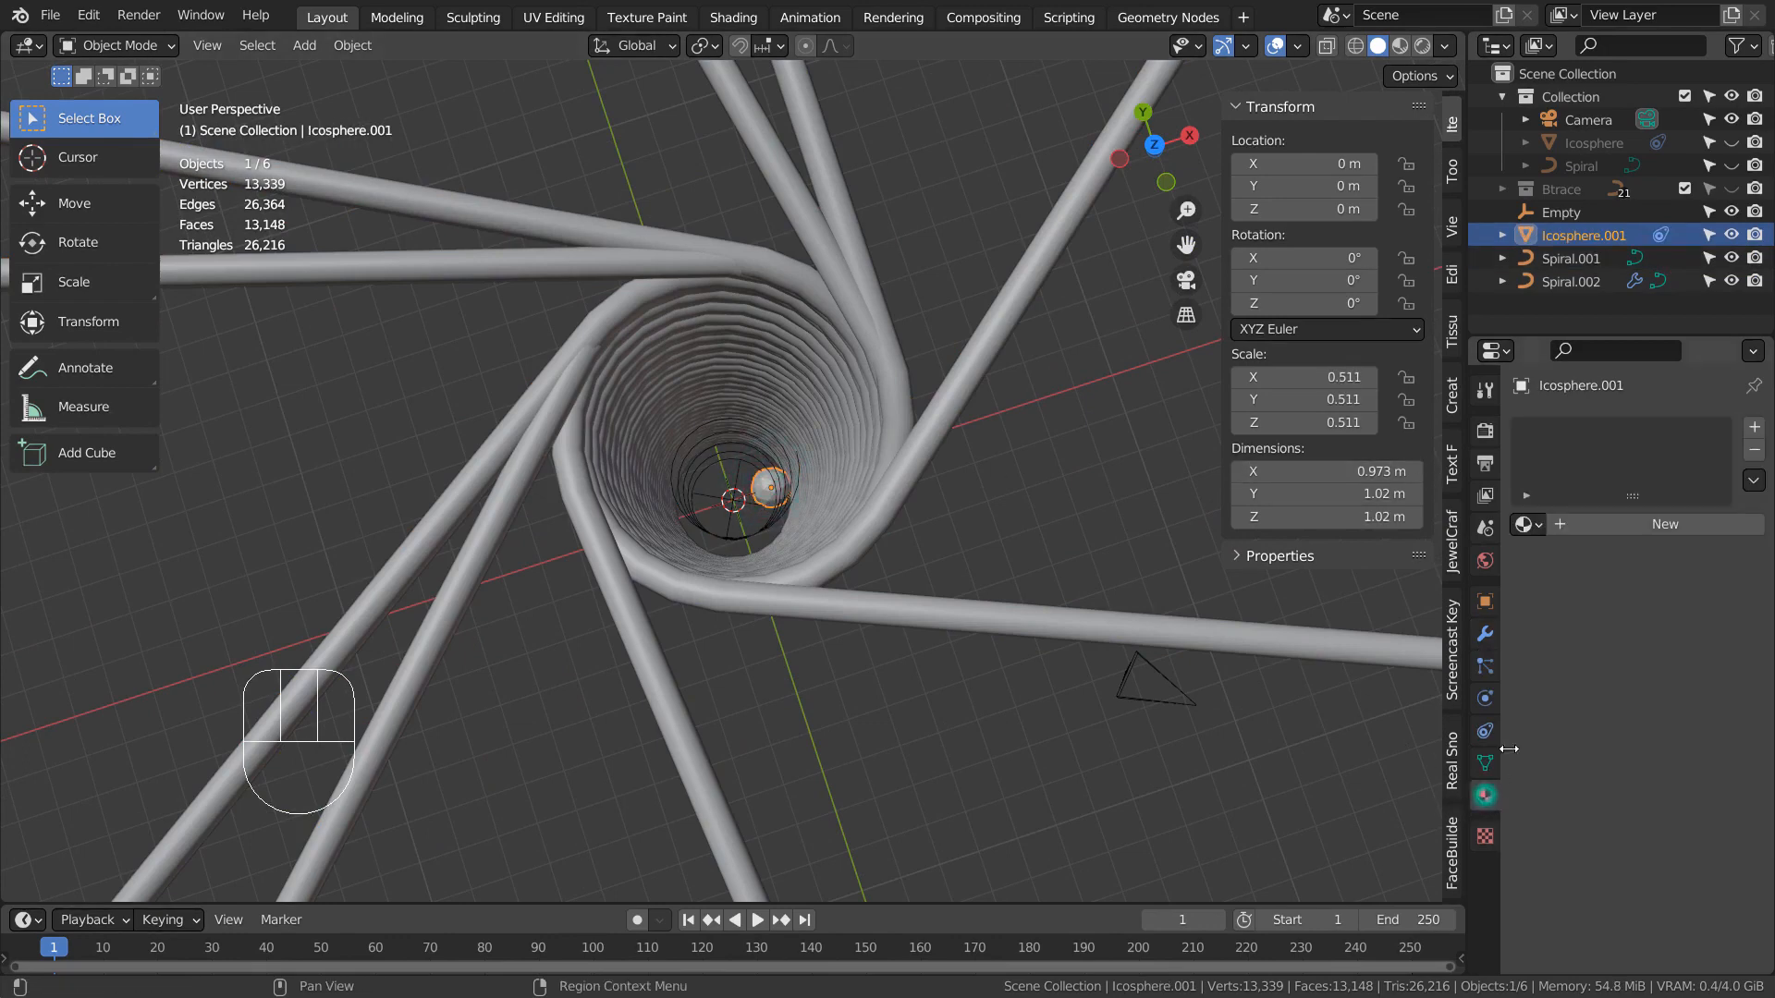
{"action": "left_click", "coordinate": [1527, 524]}
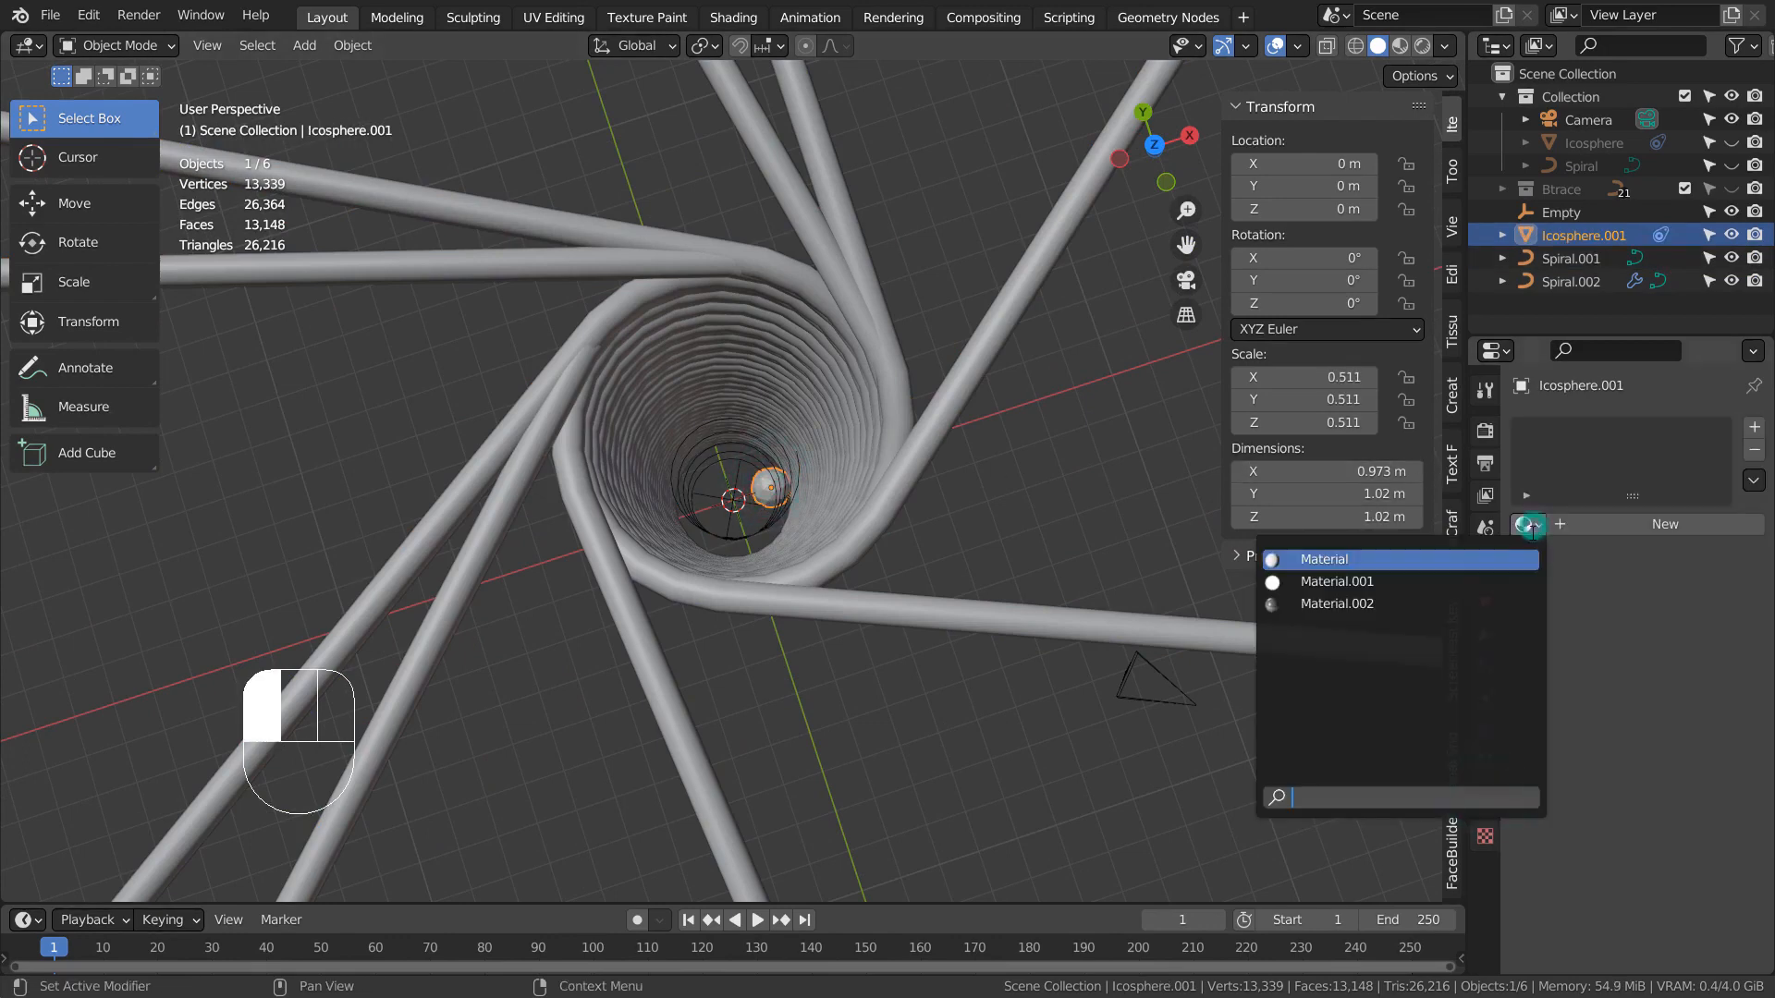
{"action": "left_click", "coordinate": [1487, 602]}
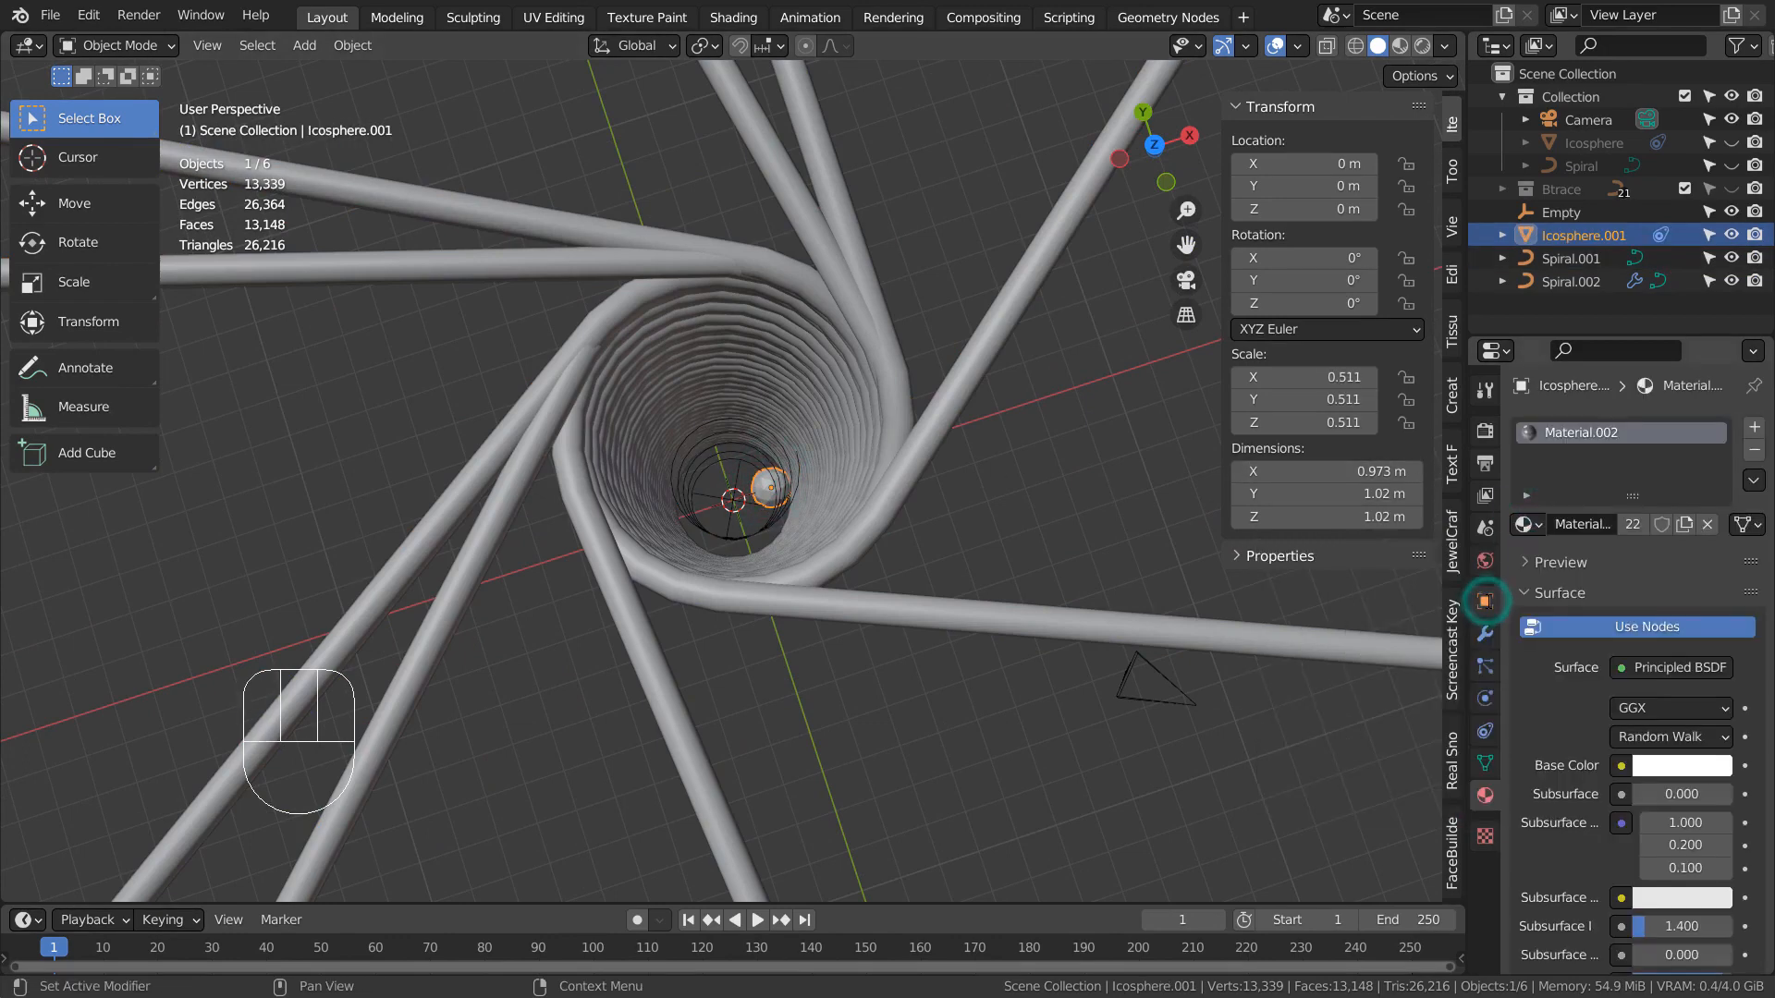
{"action": "left_click", "coordinate": [1523, 525]}
{"action": "left_click", "coordinate": [1502, 581]}
Step: Assign the existing Material.002 to the arrayed spiral with the straight tails and review its surface settings
{"action": "left_click", "coordinate": [906, 435], "text": "shift"}
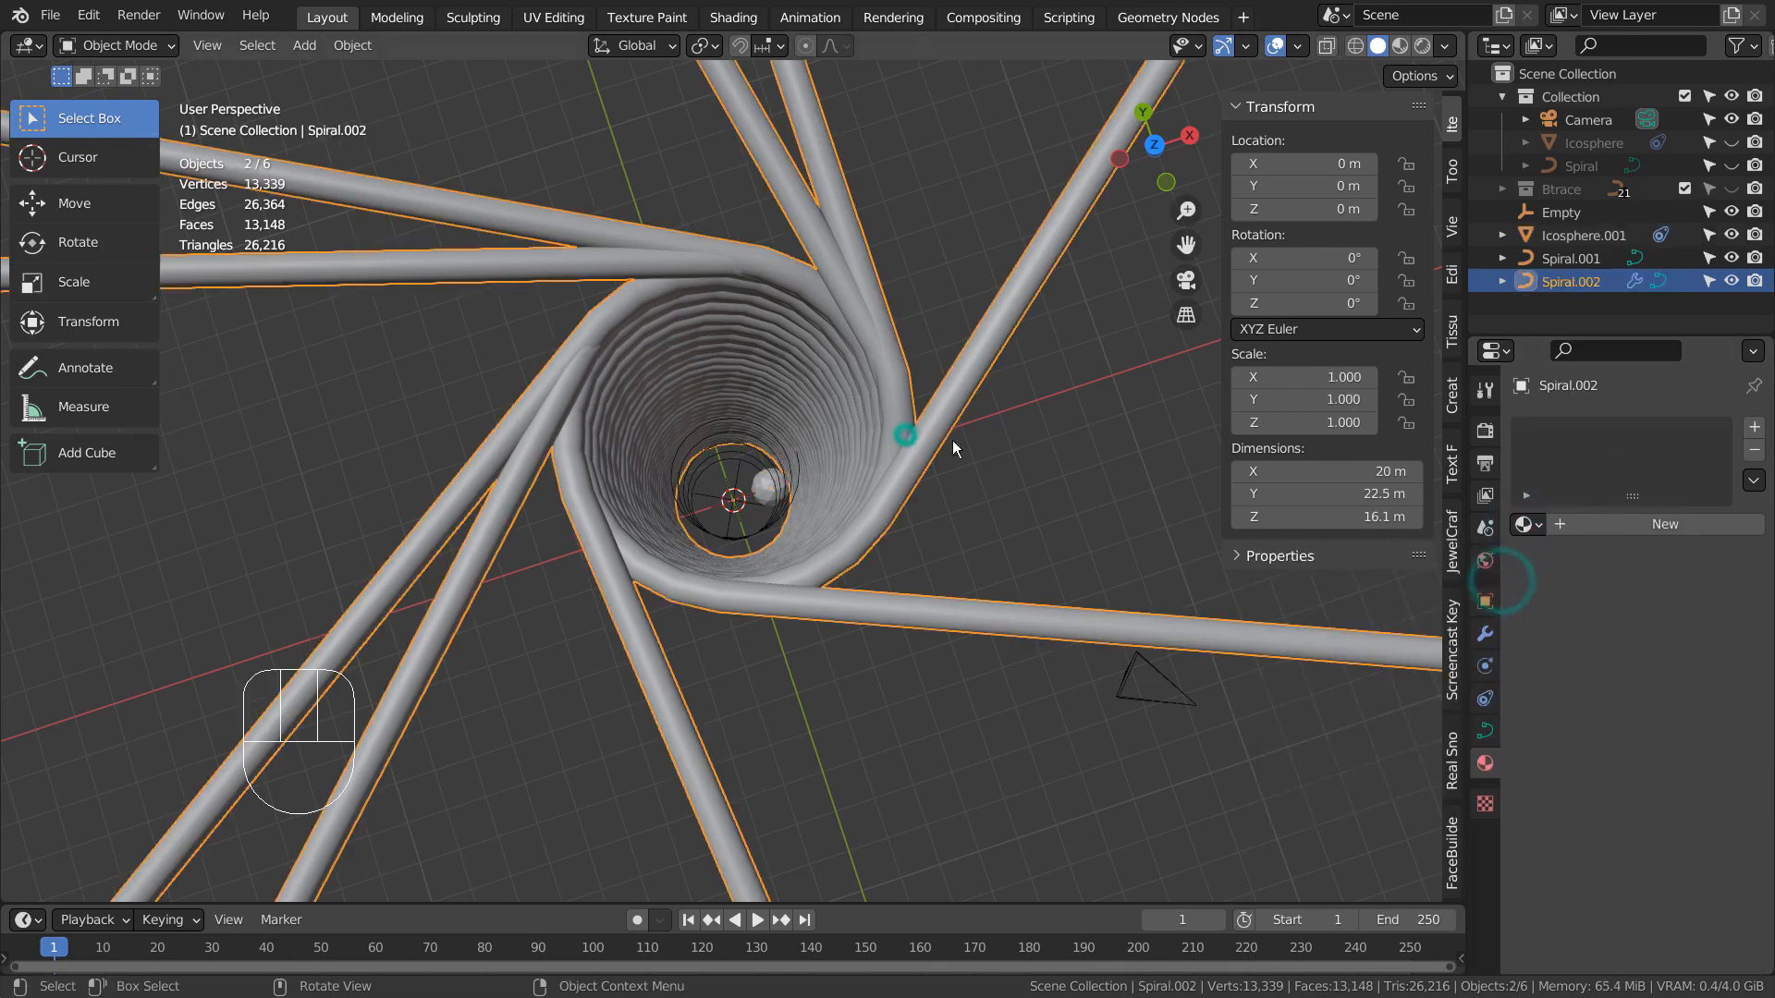
{"action": "left_click", "coordinate": [1527, 525]}
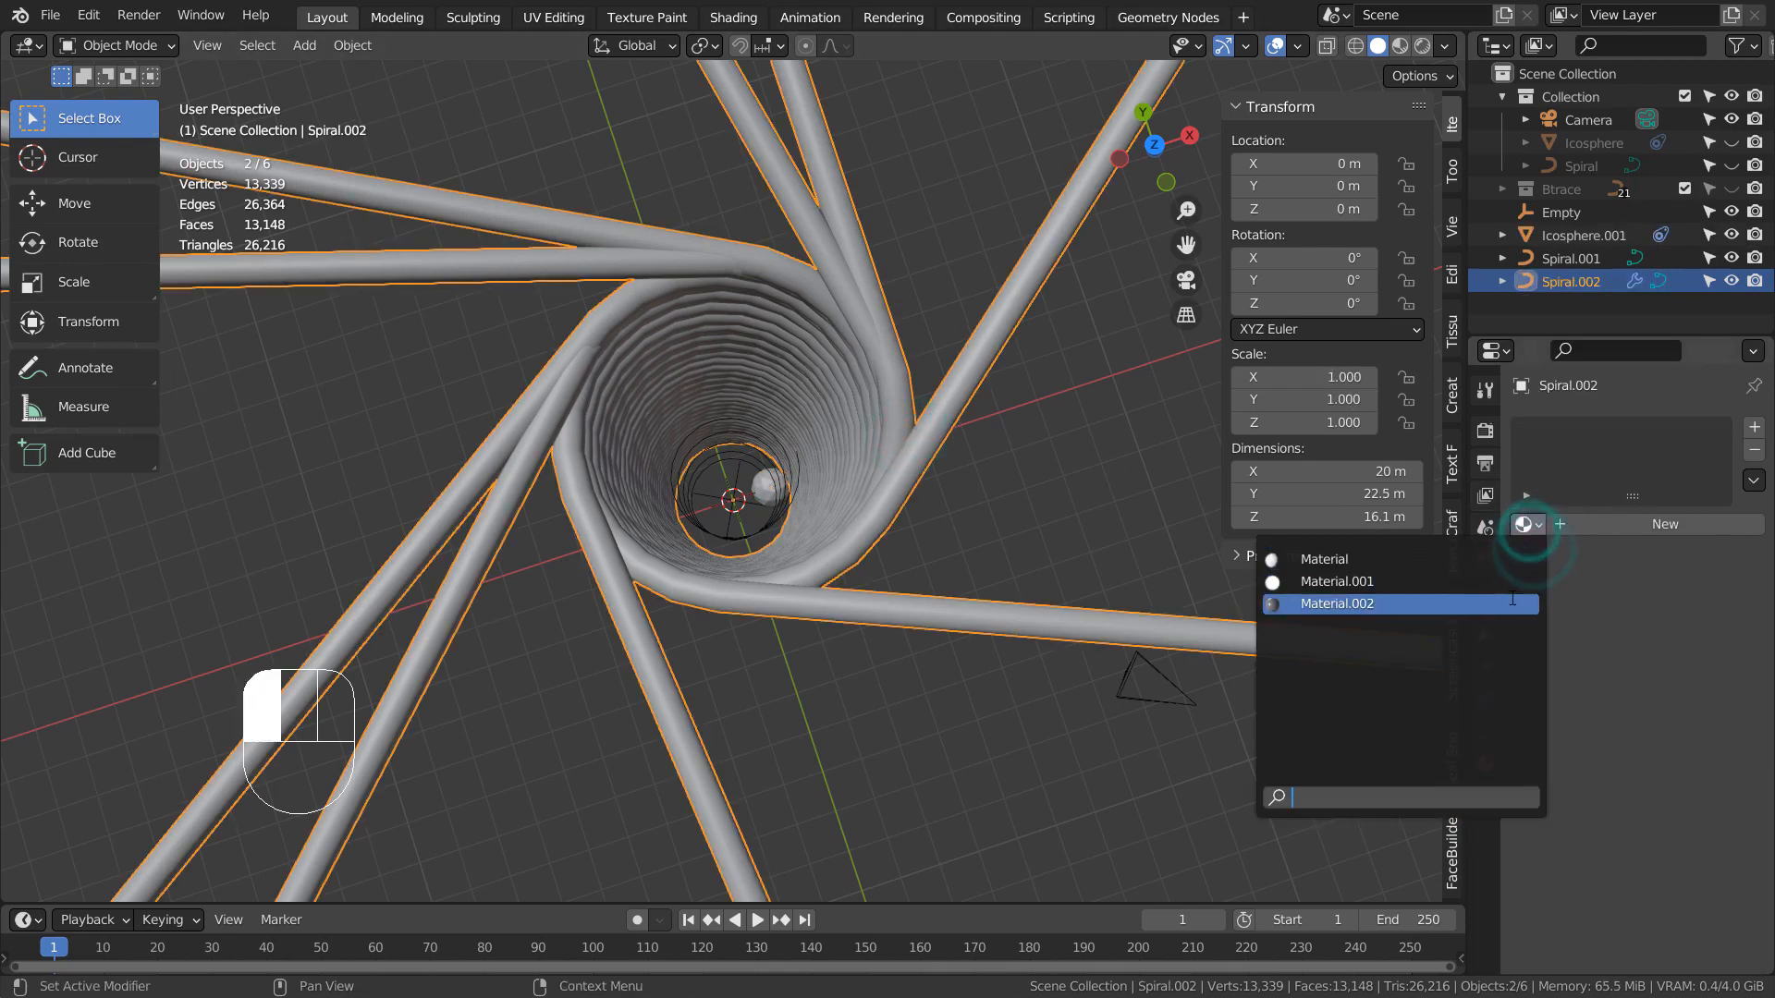
{"action": "left_click", "coordinate": [1516, 606]}
{"action": "key", "text": "ctrl+space"}
{"action": "scroll", "coordinate": [1555, 610], "scroll_direction": "down", "scroll_amount": 6}
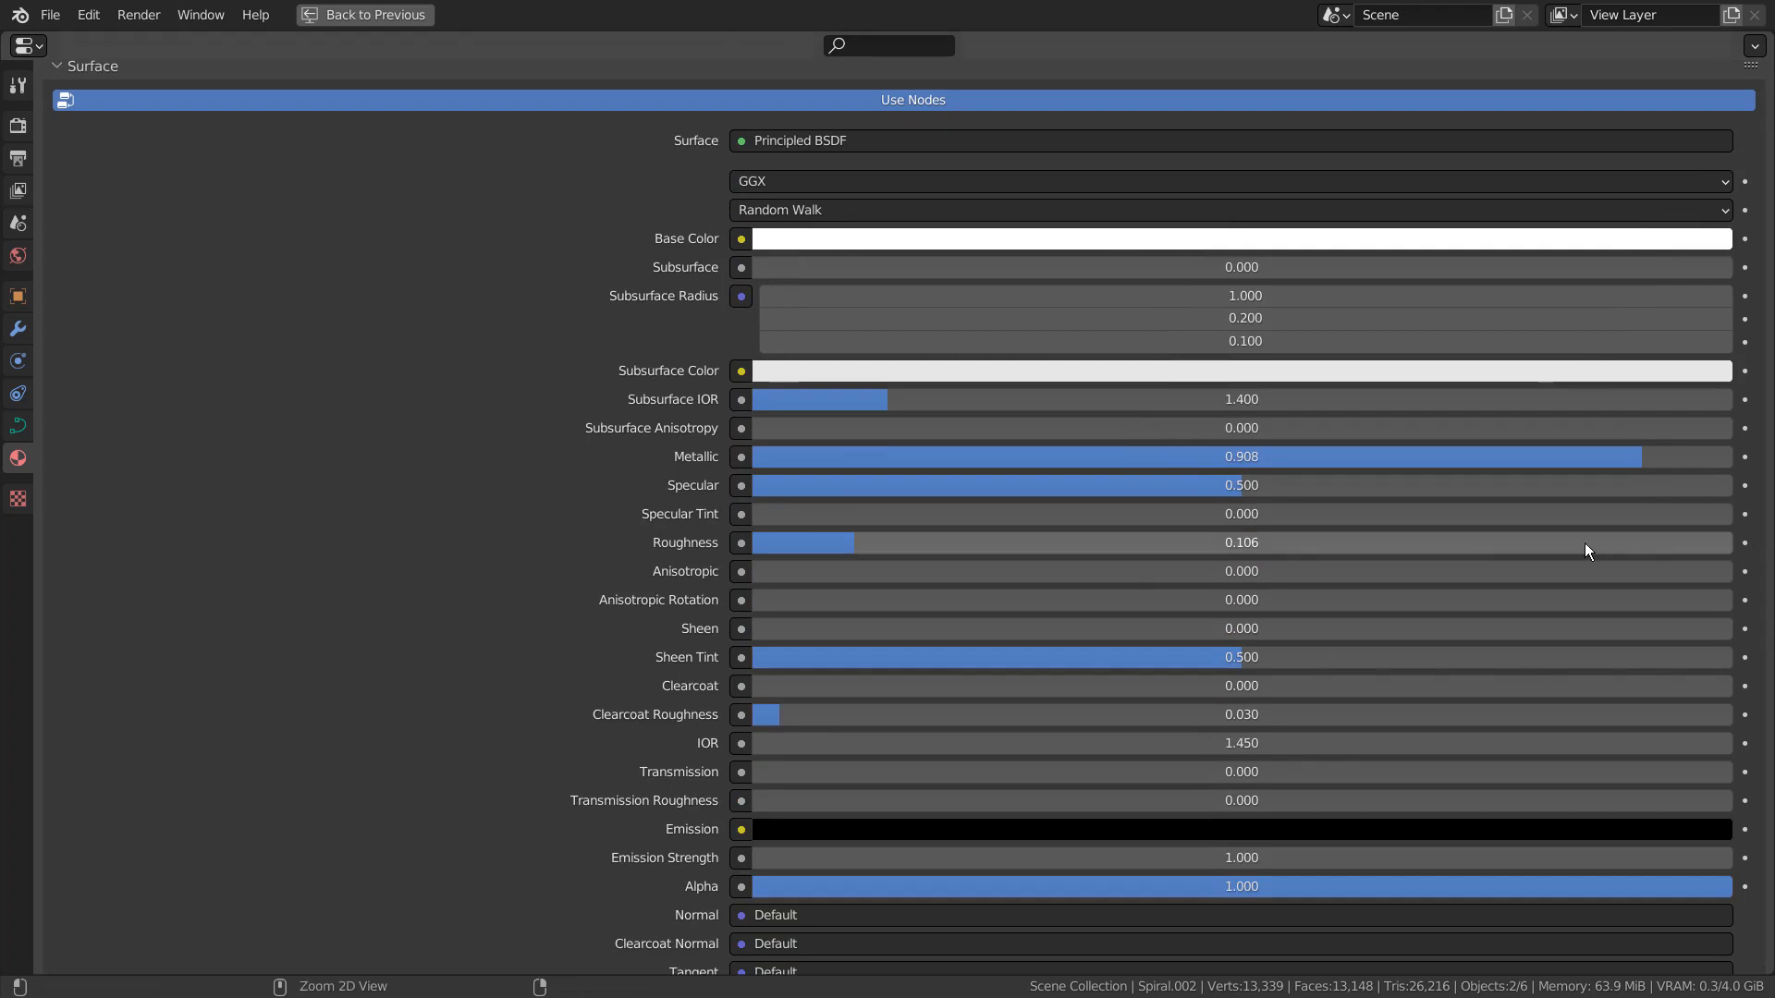
{"action": "key", "text": "ctrl+space"}
Step: Switch the viewport to Material Preview shading and deselect the arrayed spiral, viewing the coil from the side
{"action": "middle_click_drag", "start_coordinate": [1007, 653], "coordinate": [1017, 407], "text": "alt"}
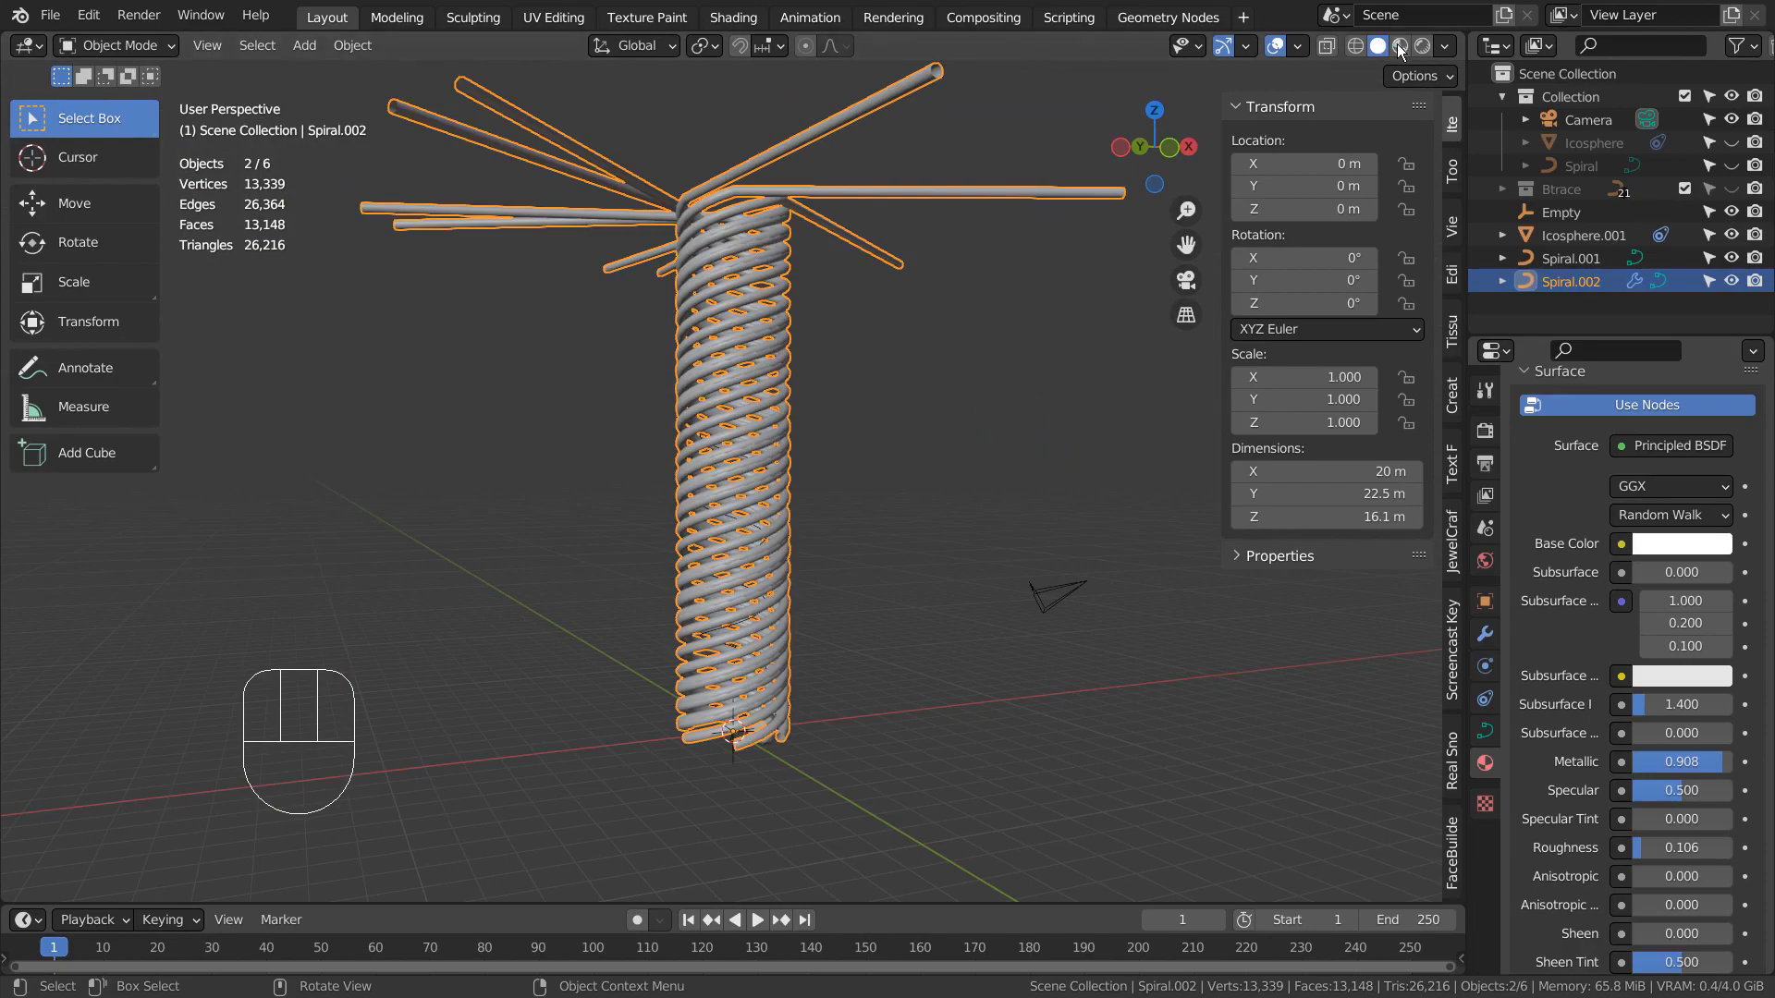
{"action": "left_click", "coordinate": [1398, 46]}
{"action": "left_click", "coordinate": [1056, 403]}
{"action": "mouse_move", "coordinate": [895, 518]}
{"action": "middle_mouse_down", "text": "alt"}
{"action": "mouse_move", "coordinate": [1096, 547]}
{"action": "mouse_move", "coordinate": [1118, 619]}
{"action": "mouse_move", "coordinate": [1083, 769]}
{"action": "mouse_move", "coordinate": [1064, 490]}
{"action": "mouse_move", "coordinate": [1050, 519]}
{"action": "middle_mouse_up", "text": "alt"}
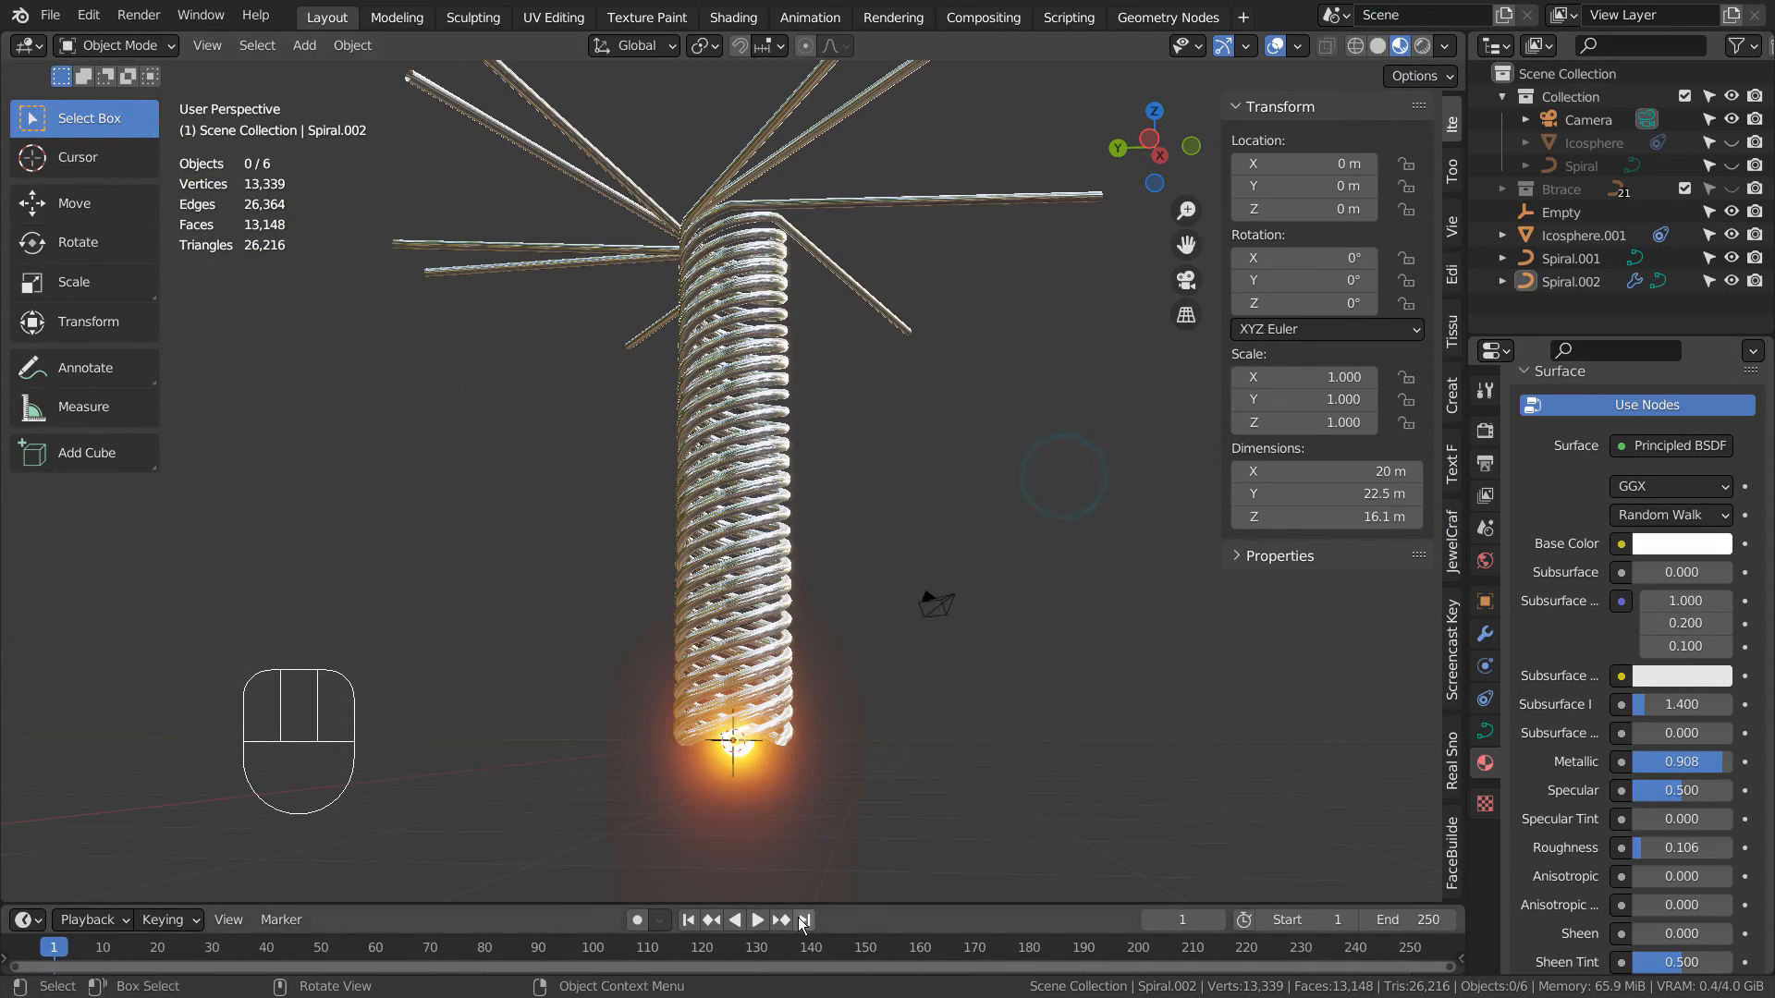
Step: Play the animation from frame 1 to check the glowing sphere's travel through the coil
{"action": "left_click", "coordinate": [745, 920]}
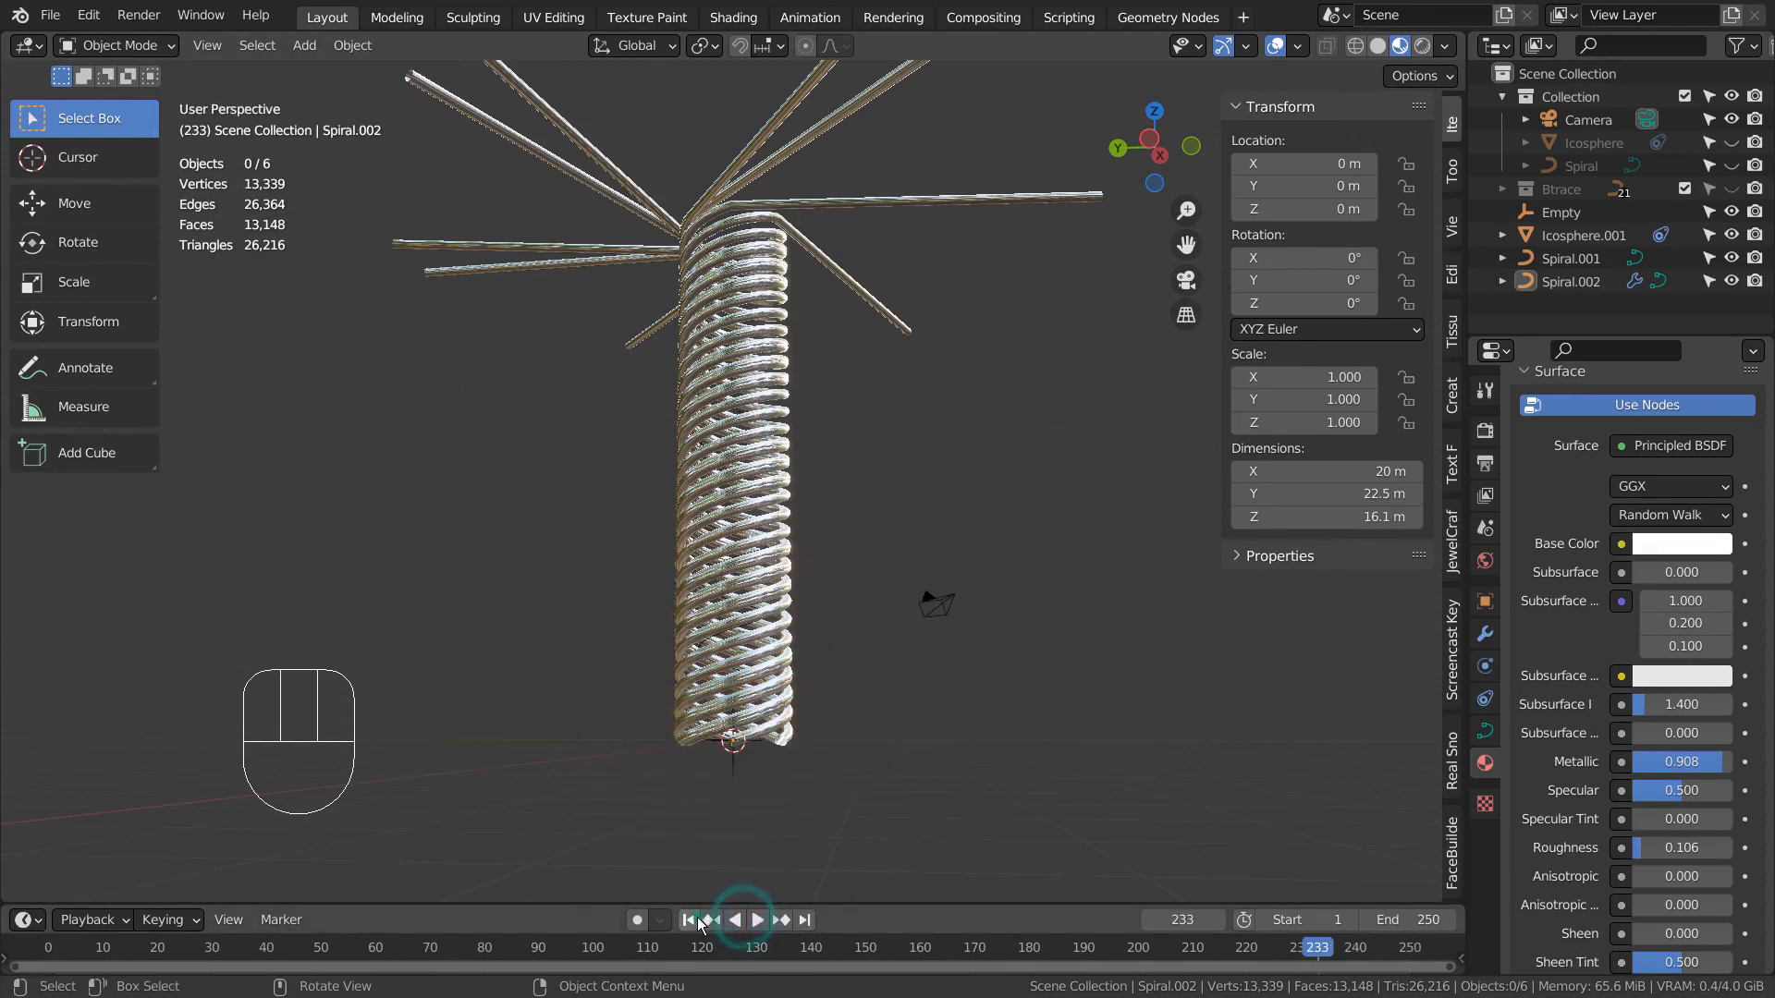
{"action": "left_click", "coordinate": [691, 919]}
{"action": "left_click", "coordinate": [757, 920]}
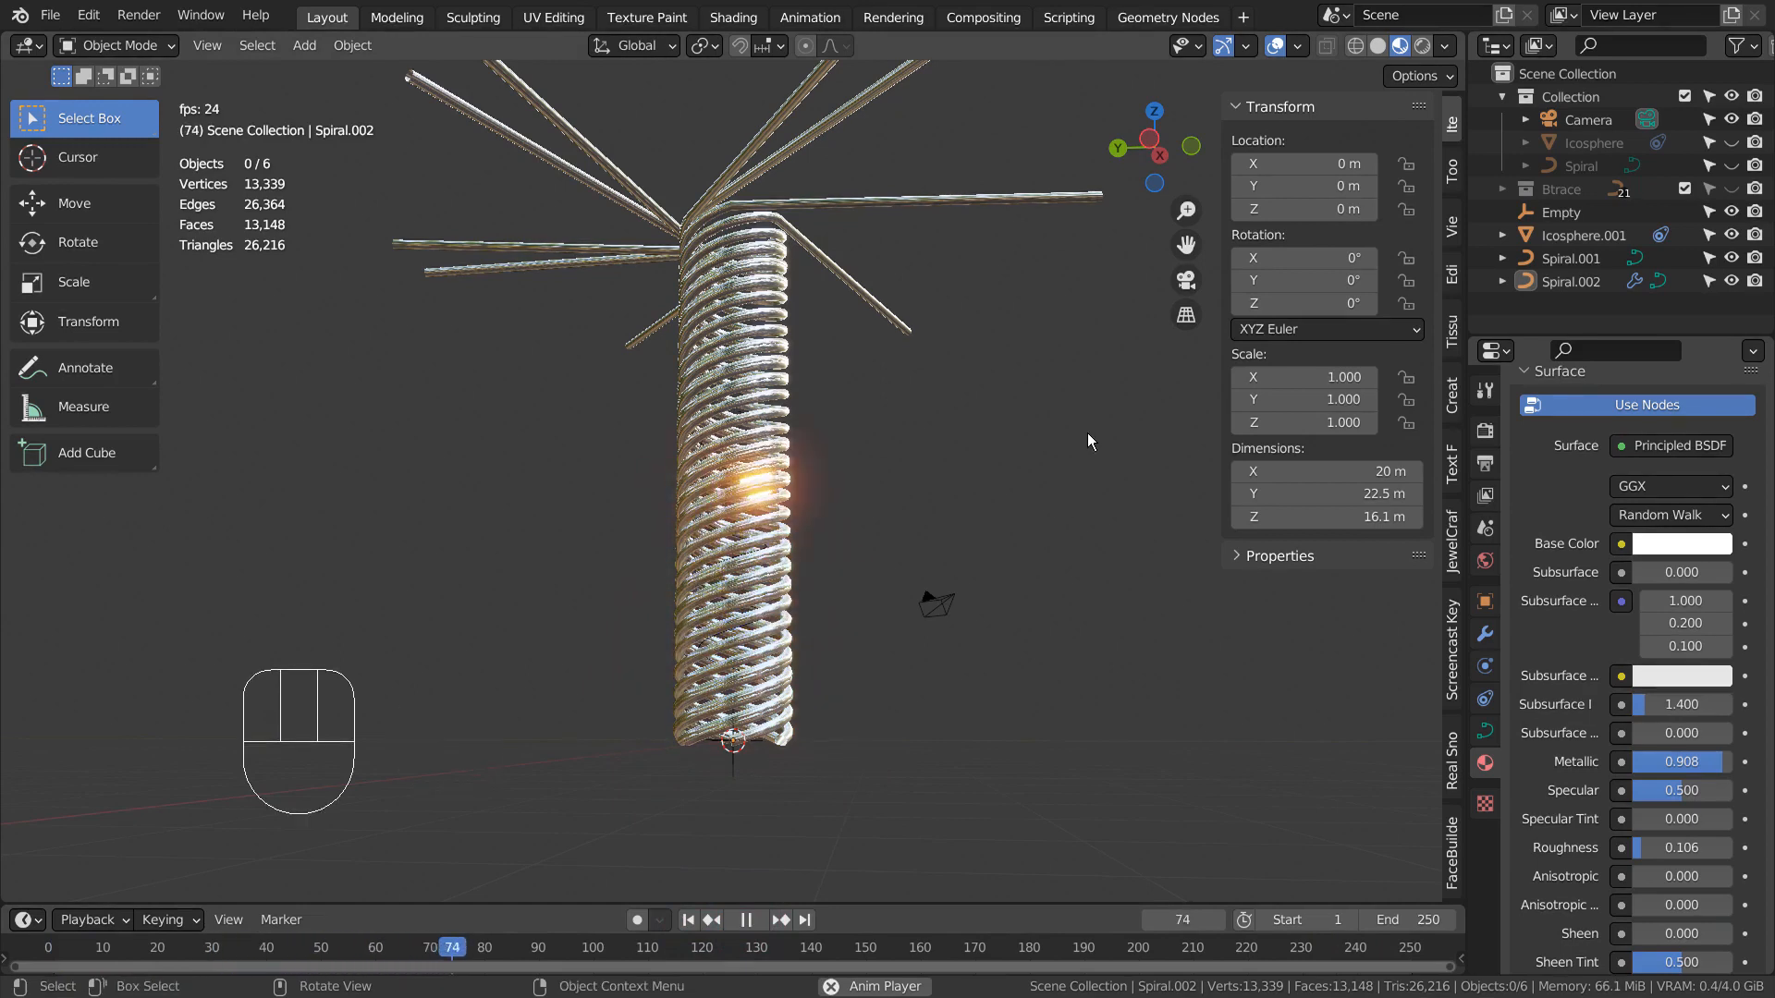
Step: Enlarge the glowing ico sphere to a scale of about 0.815 while the animation plays, and deselect it
{"action": "left_click", "coordinate": [1602, 236]}
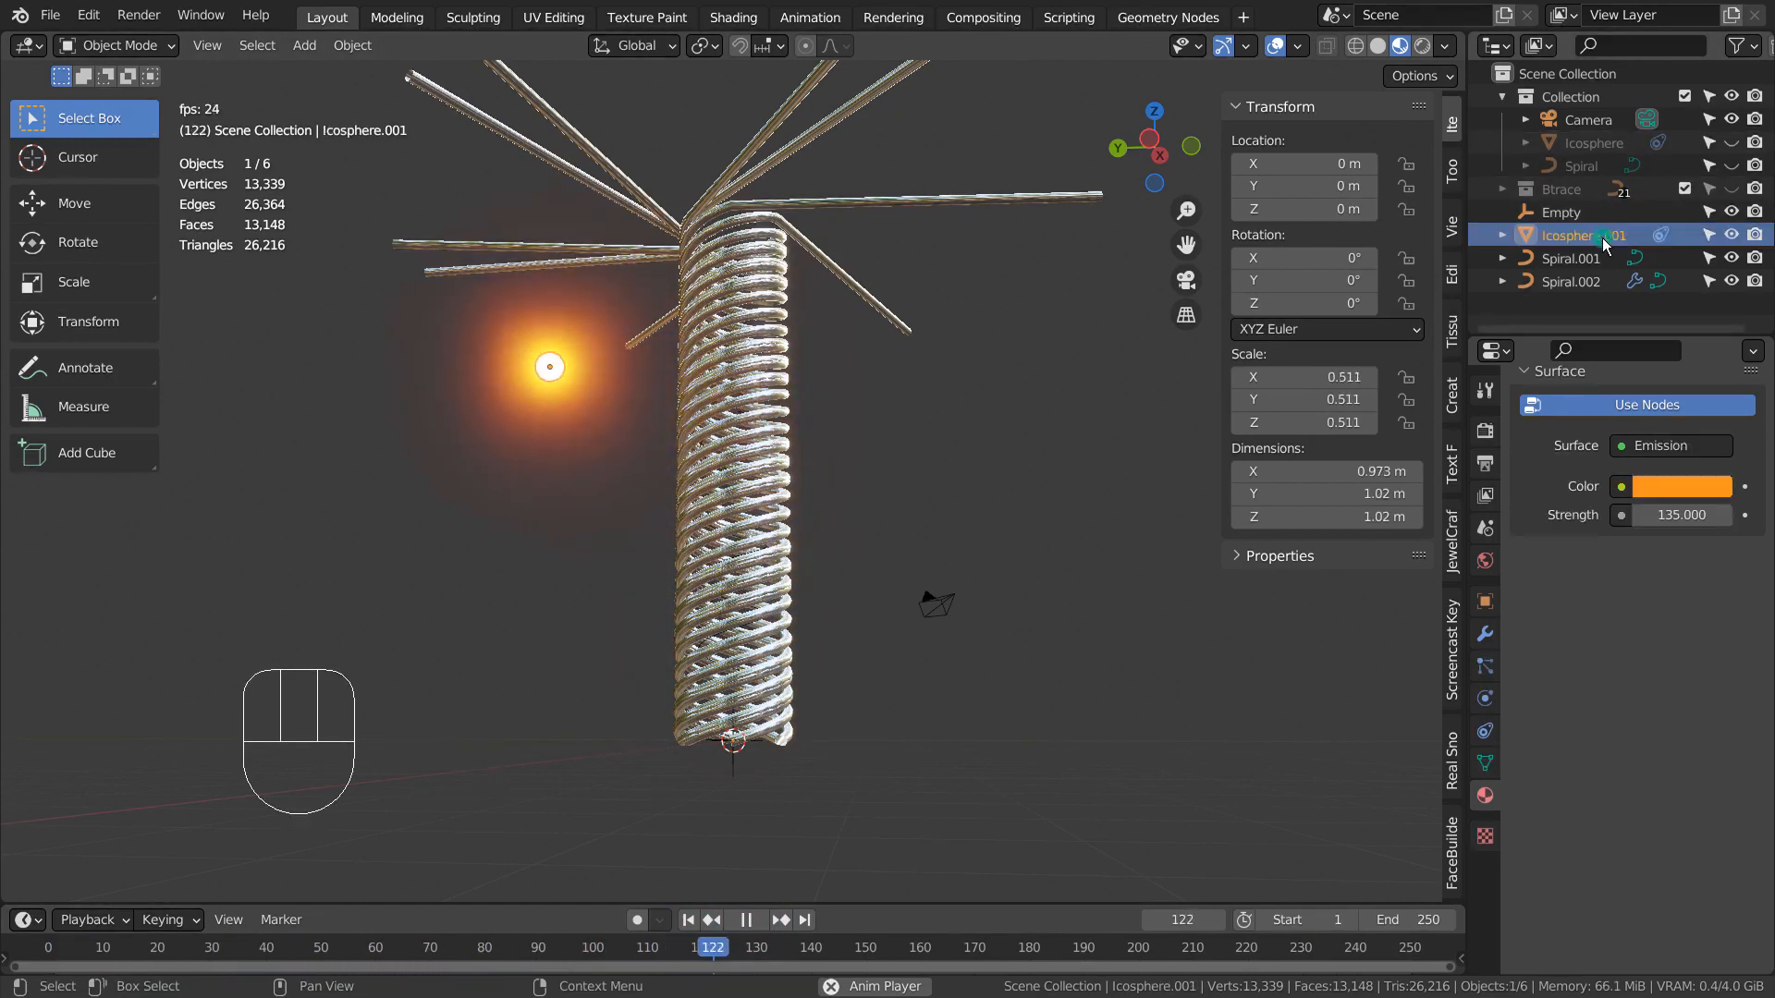
{"action": "key", "text": "s"}
{"action": "left_click", "coordinate": [665, 452]}
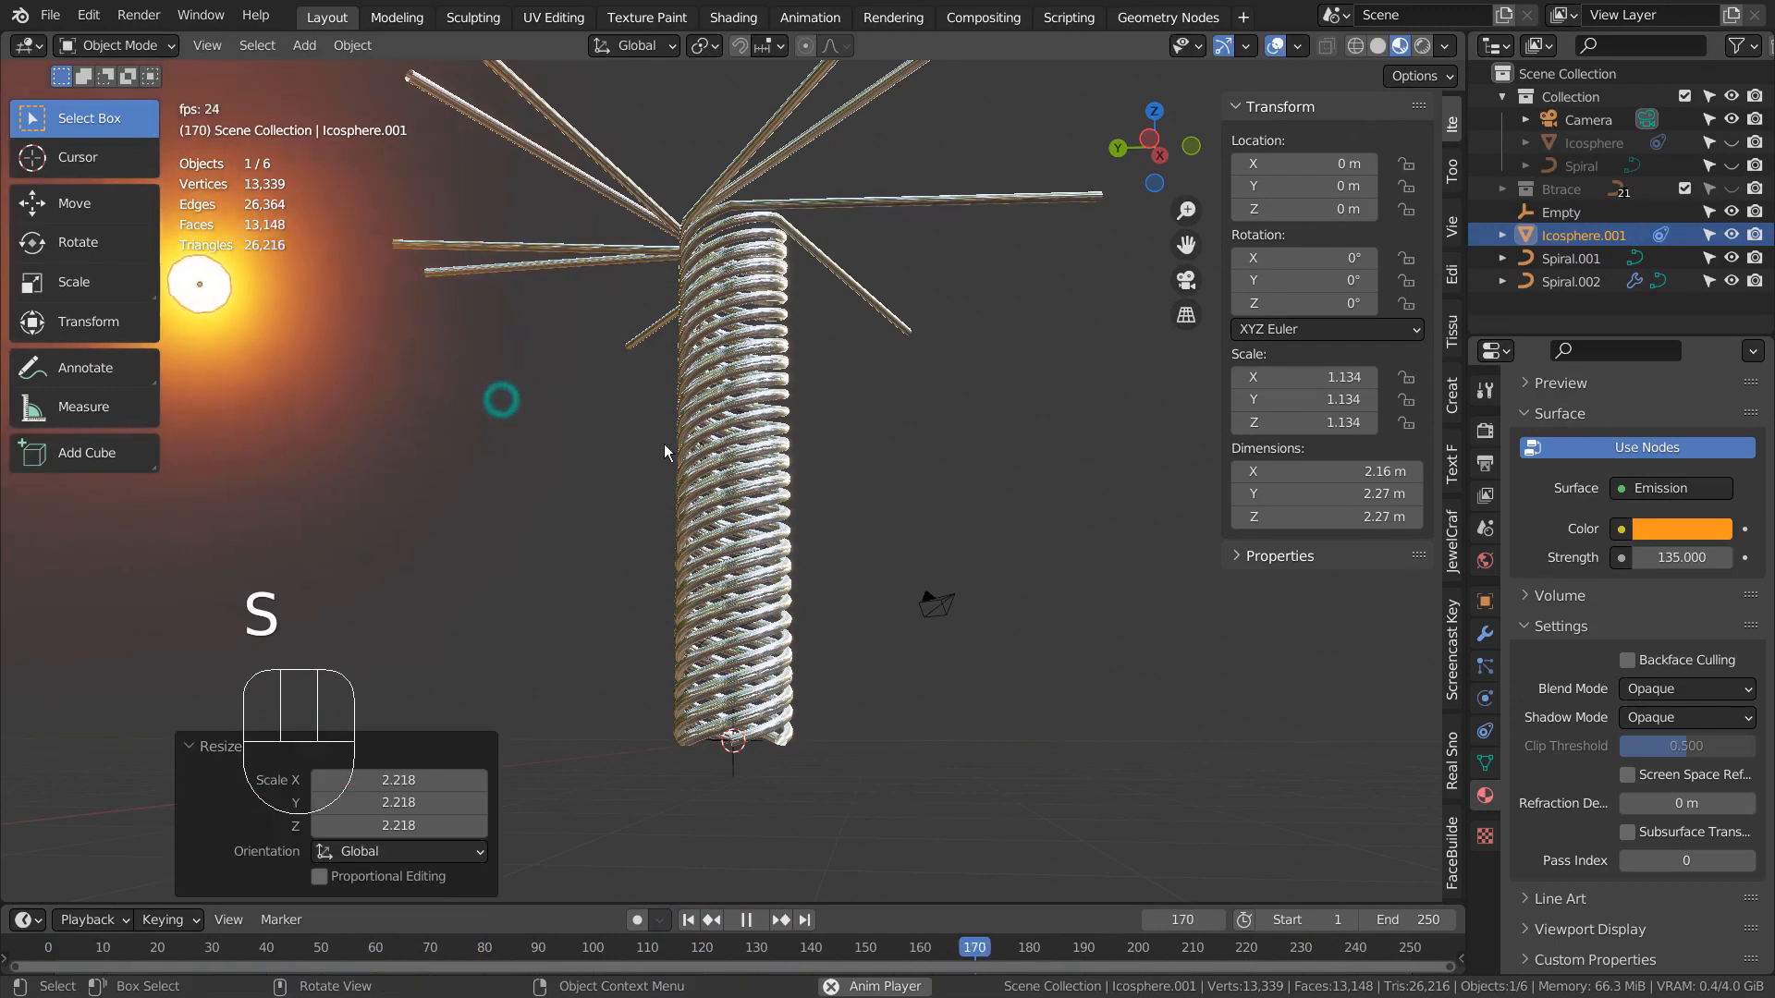
{"action": "left_click", "coordinate": [689, 919]}
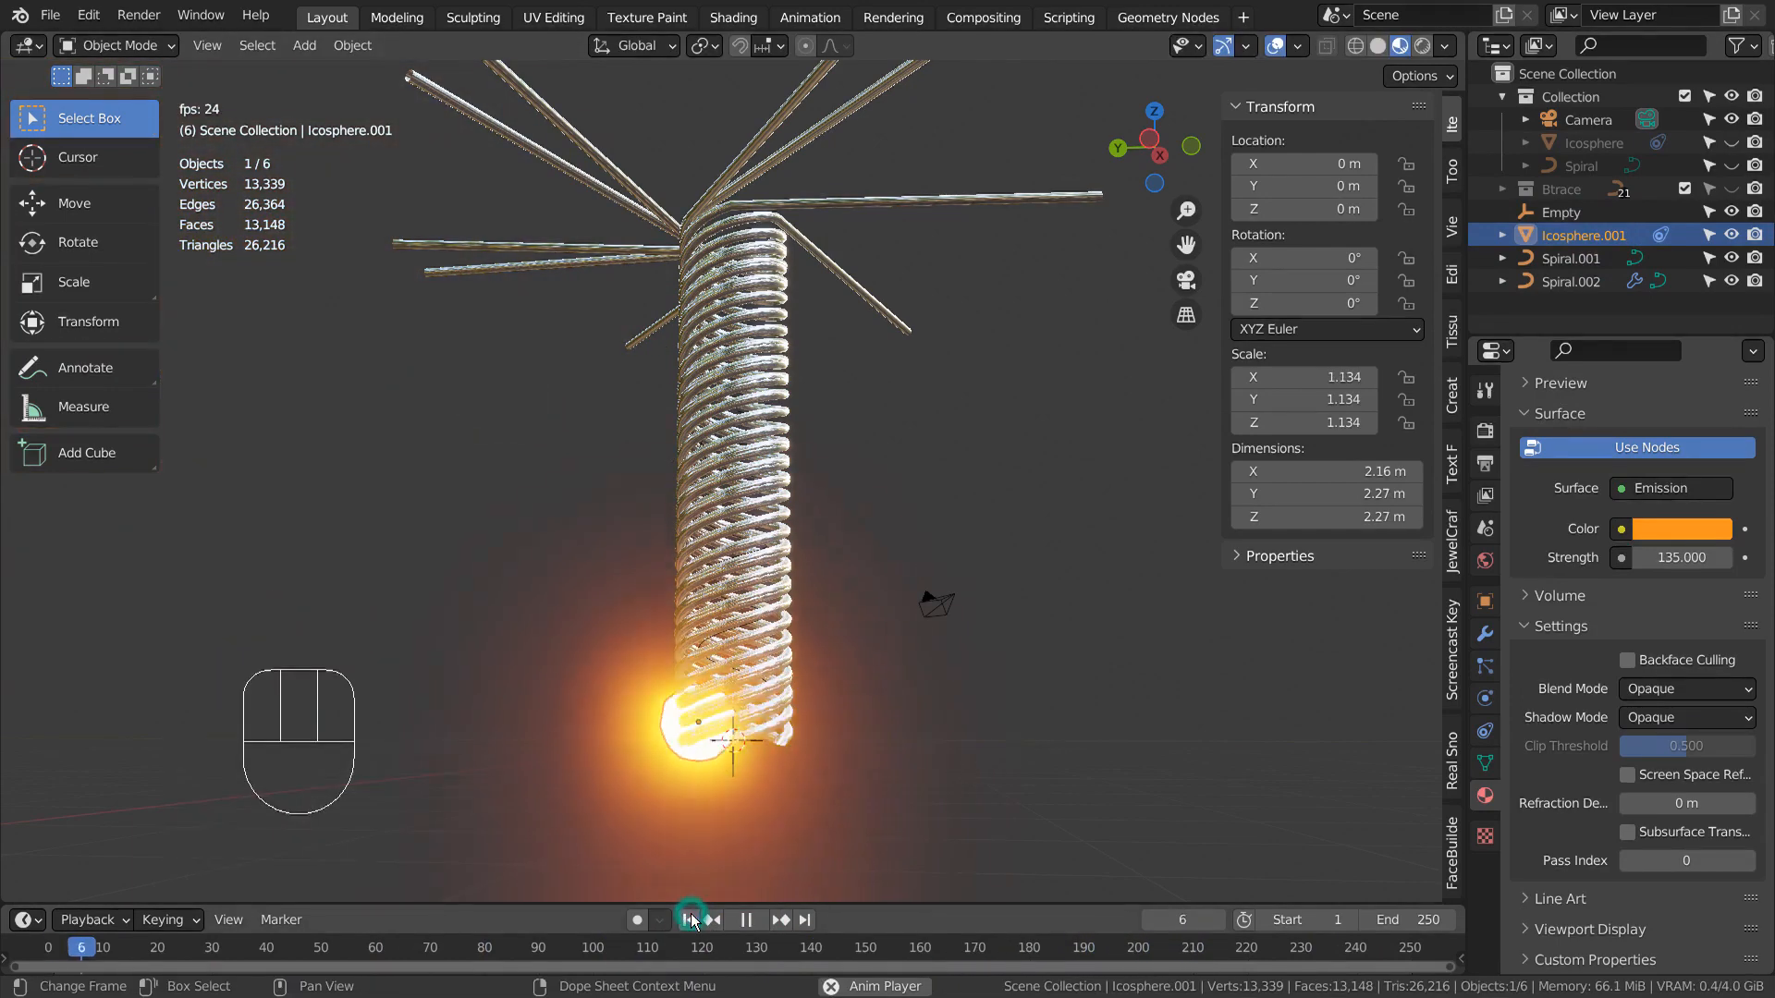
{"action": "key", "text": "s"}
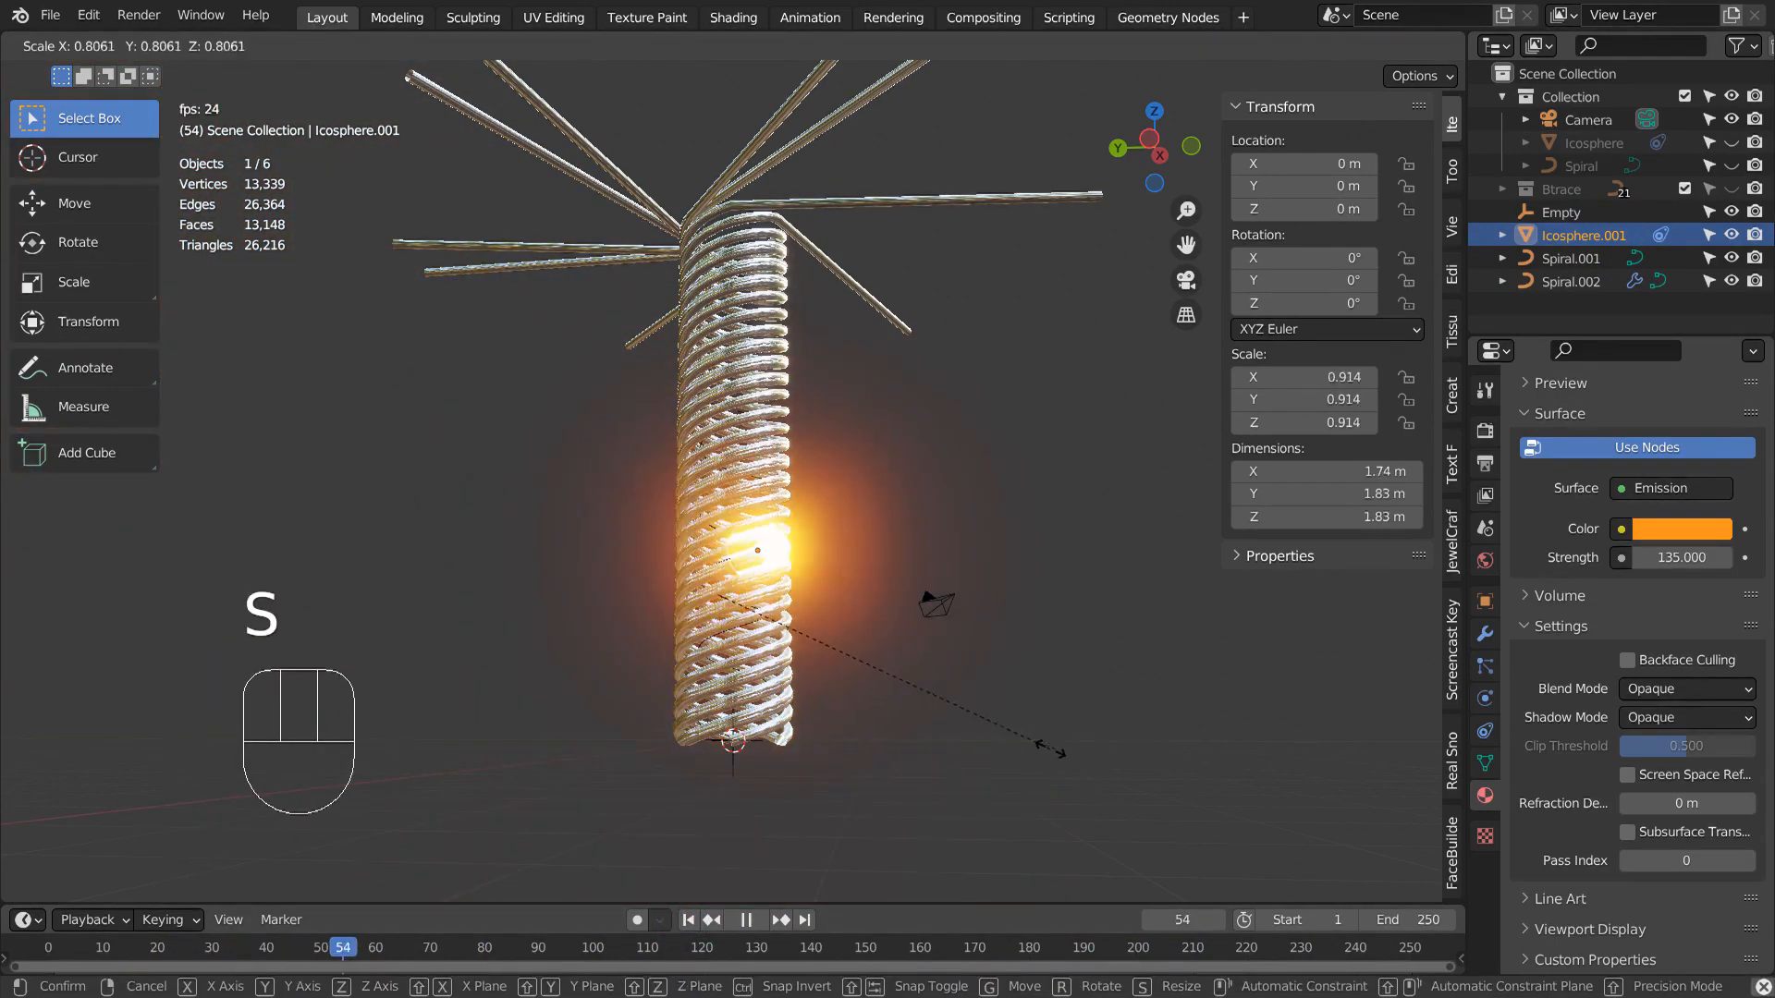
{"action": "left_click", "coordinate": [1015, 747]}
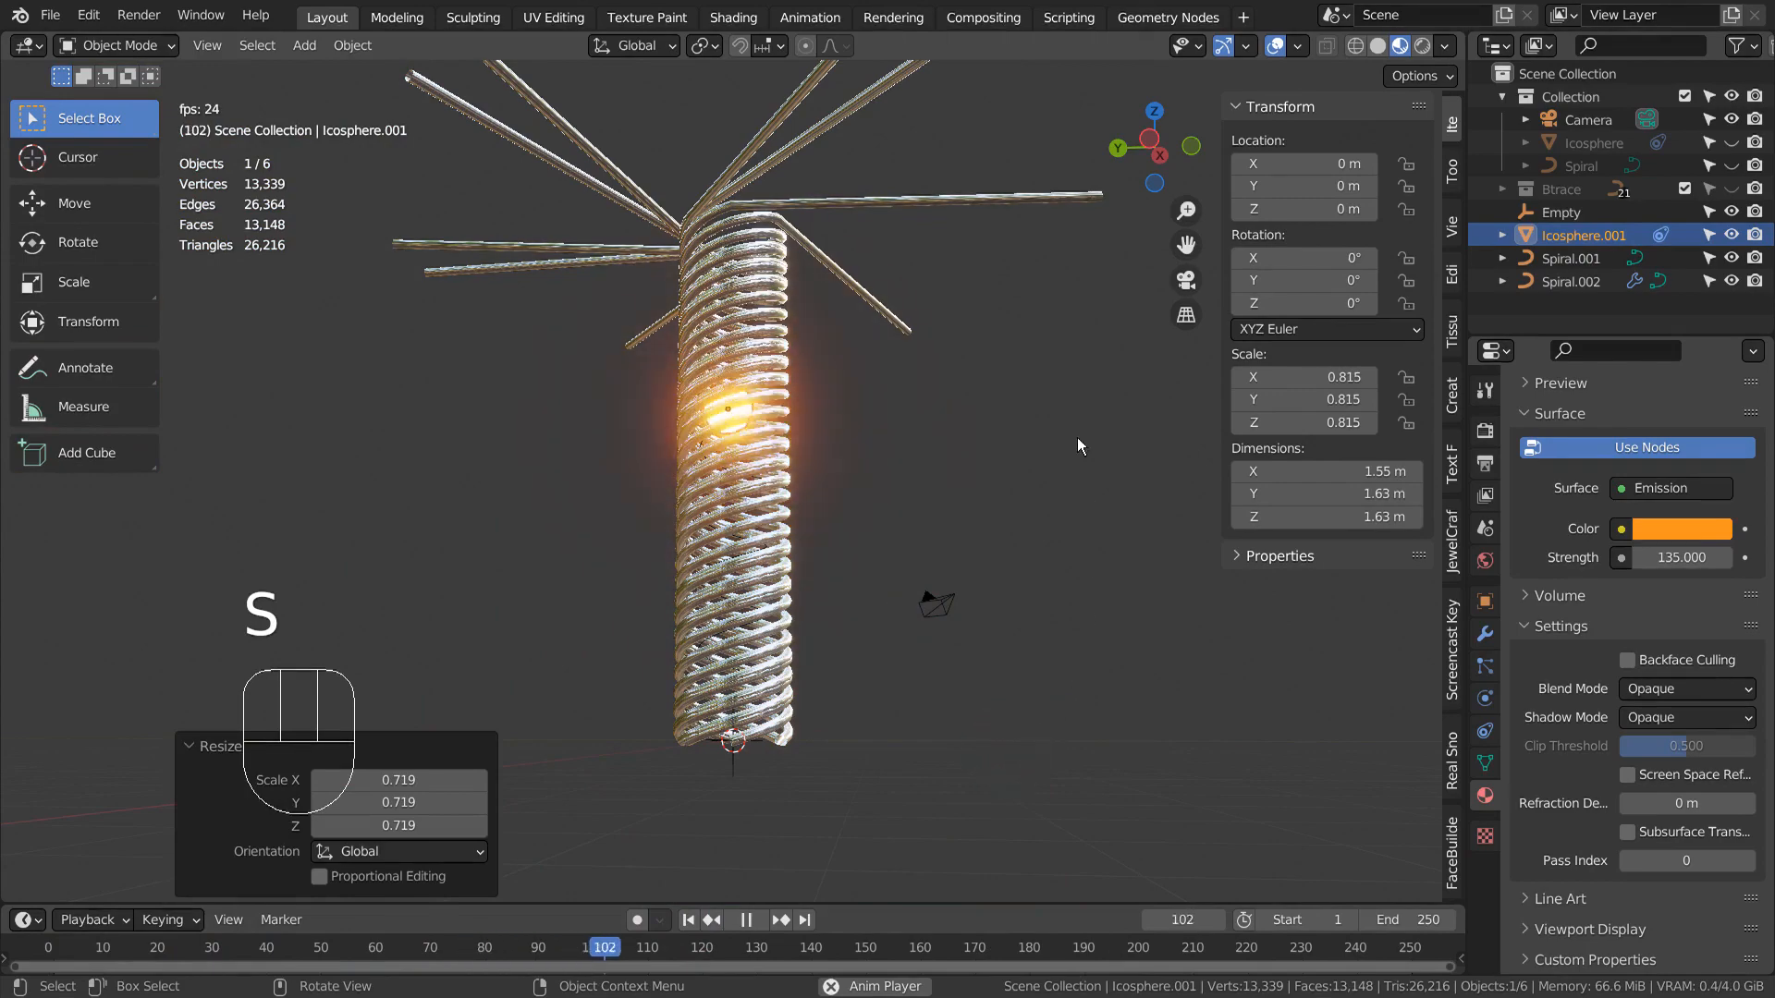
{"action": "left_click", "coordinate": [1078, 410]}
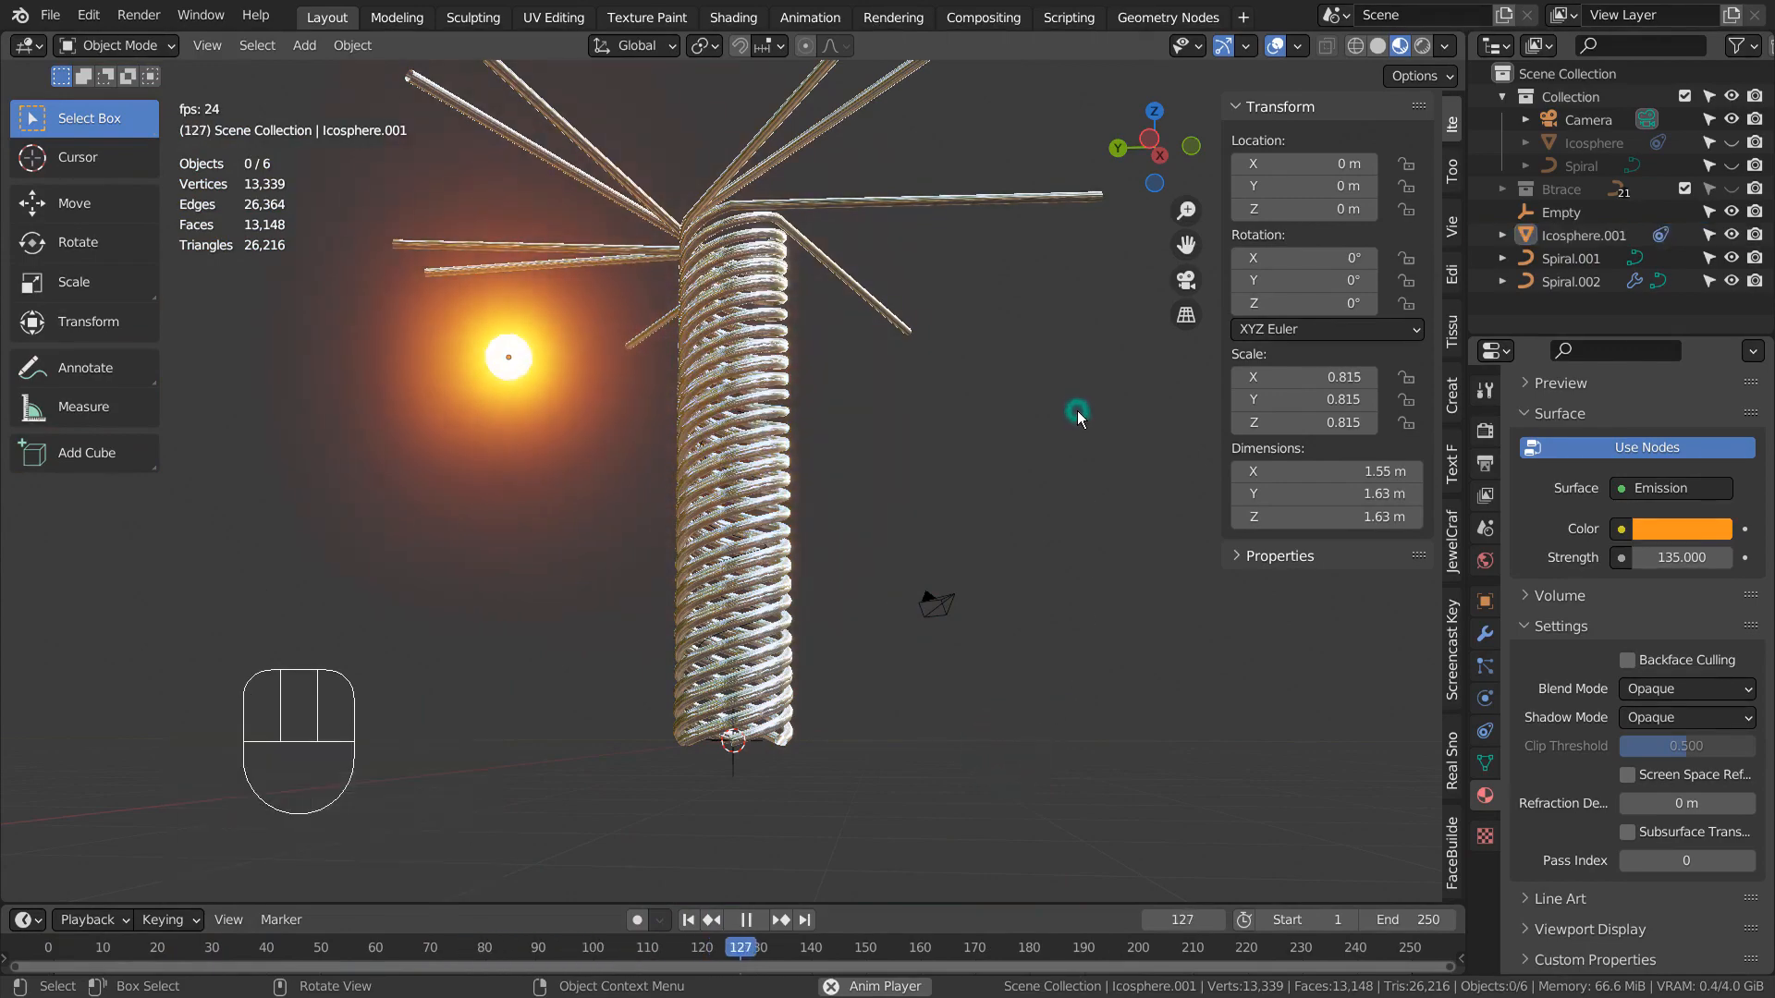
Step: Restart the animation from its first frame and switch the viewport to wireframe to expose the path inside the coil
{"action": "left_click", "coordinate": [689, 920]}
{"action": "middle_click_drag", "start_coordinate": [1098, 567], "coordinate": [1020, 861], "text": "alt"}
{"action": "left_click", "coordinate": [785, 487]}
{"action": "middle_click_drag", "start_coordinate": [785, 486], "coordinate": [1045, 545], "text": "alt"}
{"action": "left_click", "coordinate": [984, 529]}
{"action": "key", "text": "shift+z"}
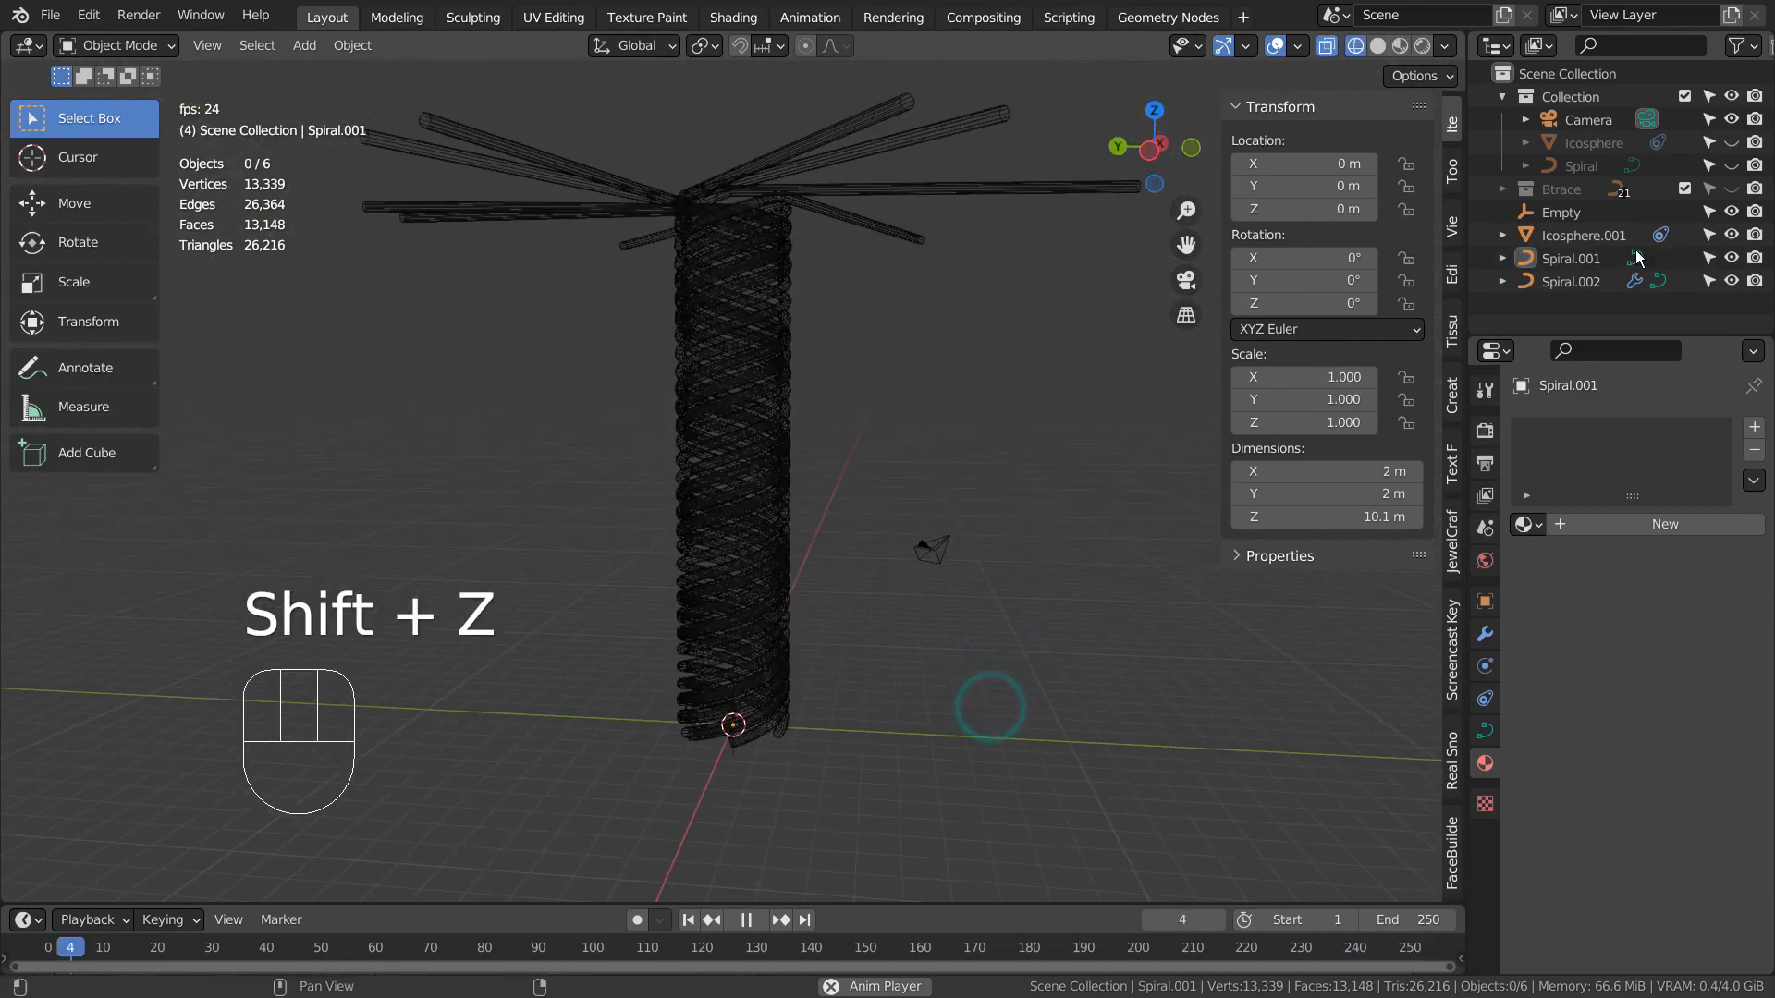
Step: Stretch the inner path curve Spiral.001 along Z to a scale of about 1.521 and deselect it
{"action": "left_click", "coordinate": [1575, 262]}
{"action": "key", "text": "s"}
{"action": "key", "text": "z"}
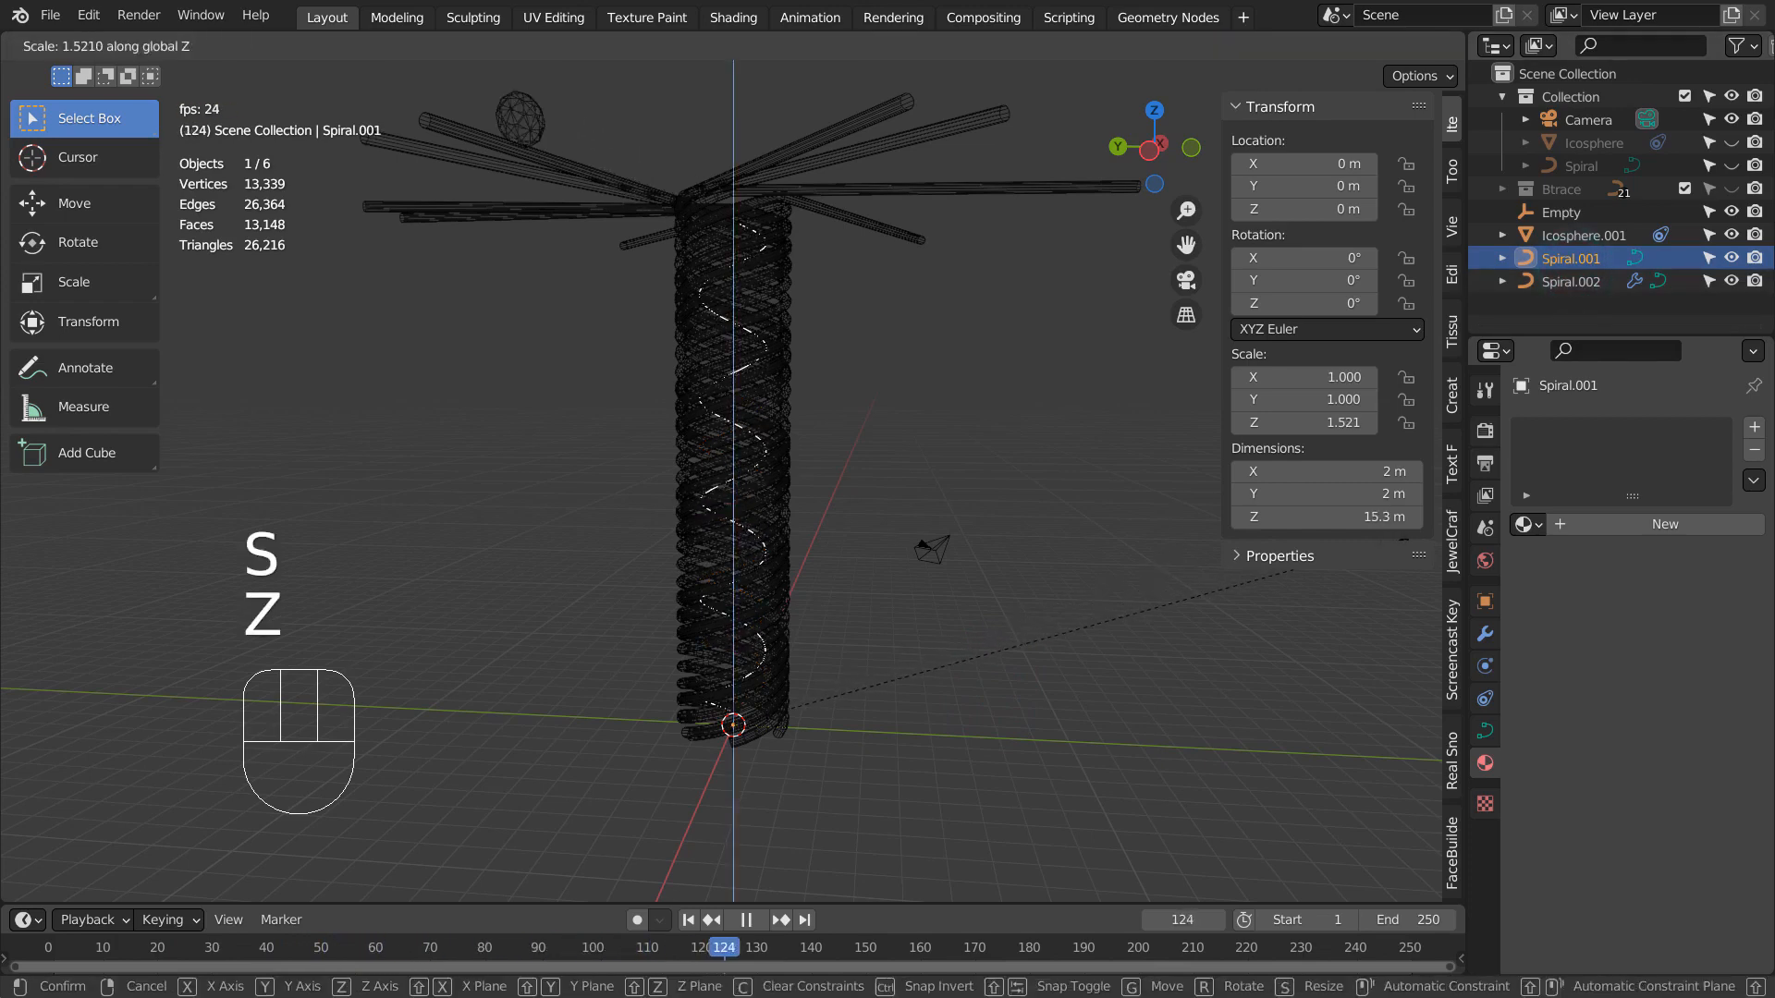
{"action": "left_click", "coordinate": [1362, 595]}
{"action": "middle_click_drag", "start_coordinate": [1128, 562], "coordinate": [1013, 690], "text": "alt"}
{"action": "left_click", "coordinate": [1013, 690]}
Step: Return the viewport to Material Preview shading, look down into the coil, and turn off the viewport overlays
{"action": "left_click", "coordinate": [1400, 47]}
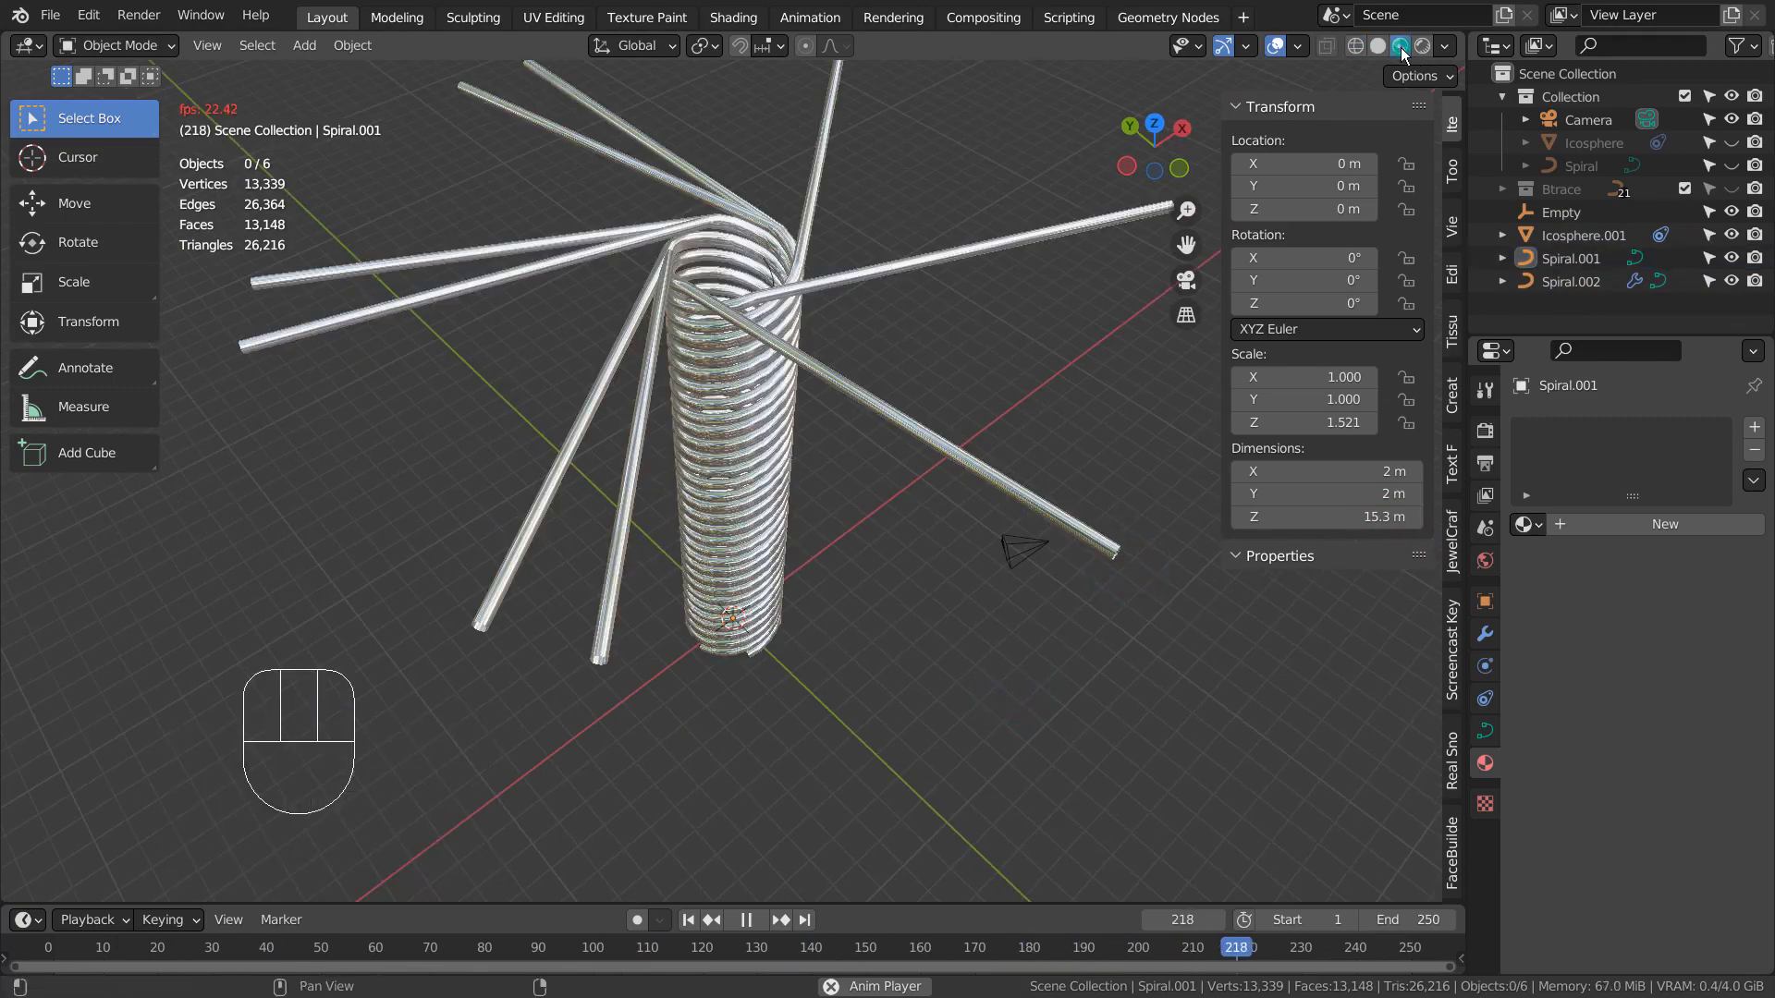
{"action": "middle_click_drag", "start_coordinate": [758, 885], "coordinate": [1143, 91], "text": "alt"}
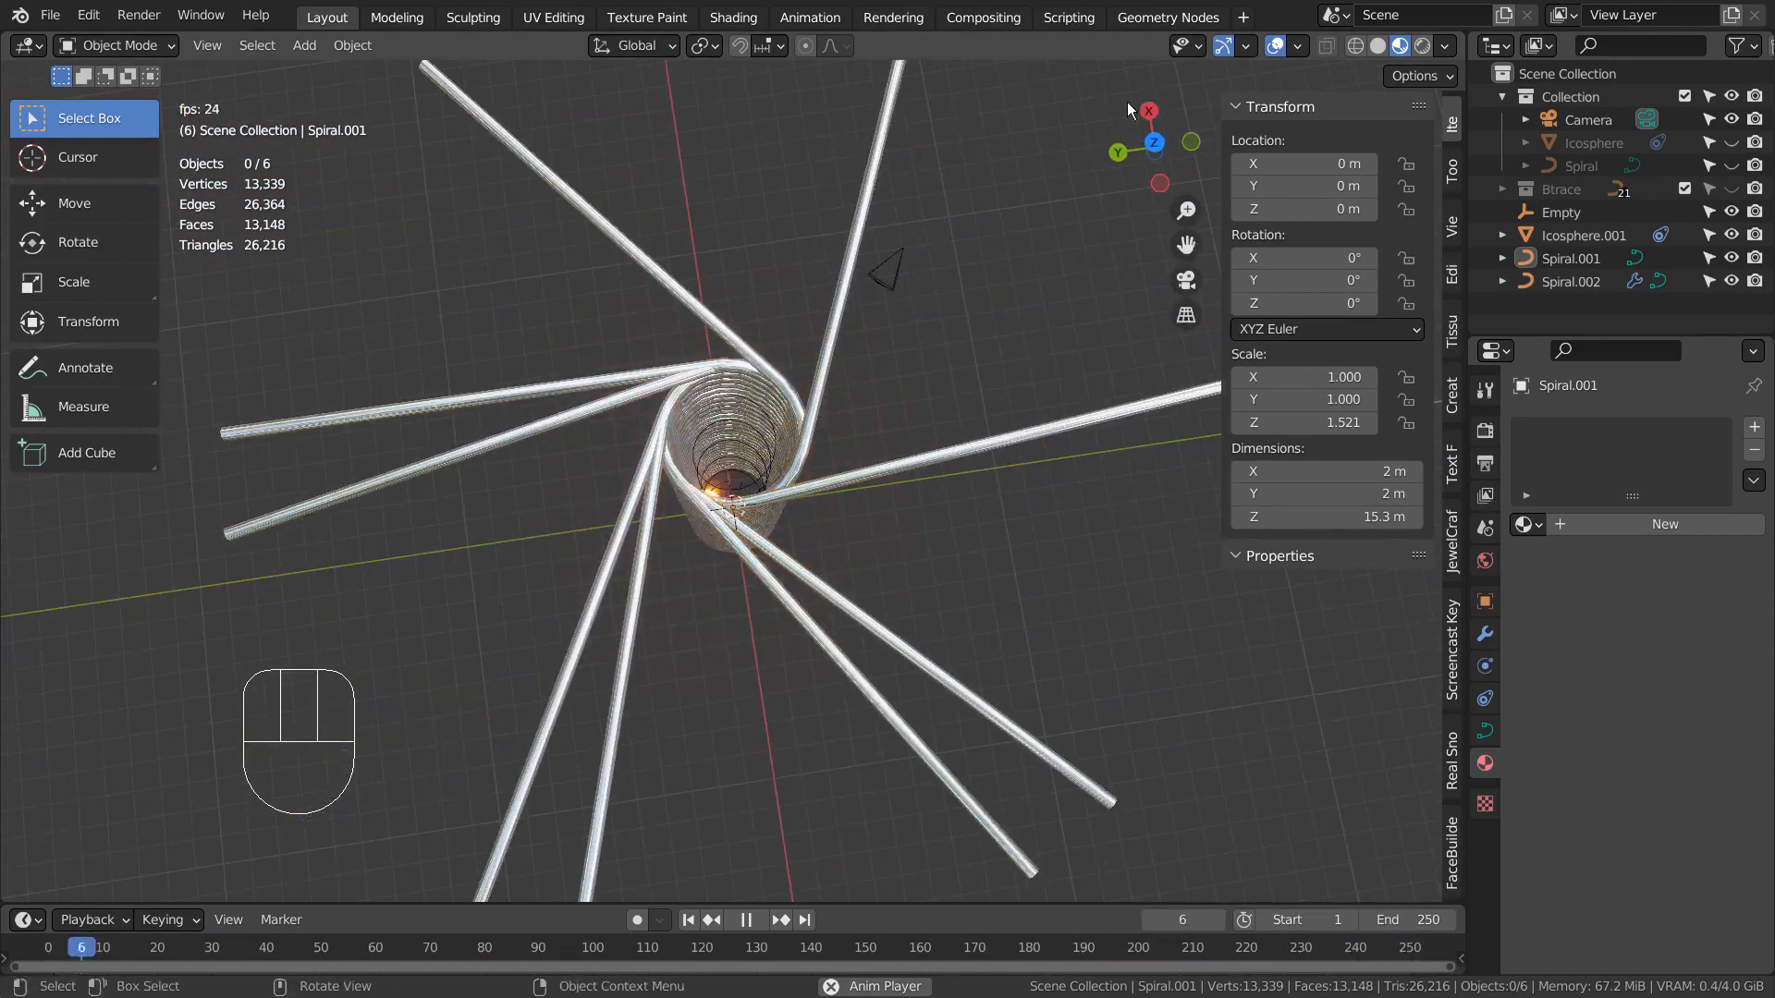
{"action": "left_click", "coordinate": [1276, 45]}
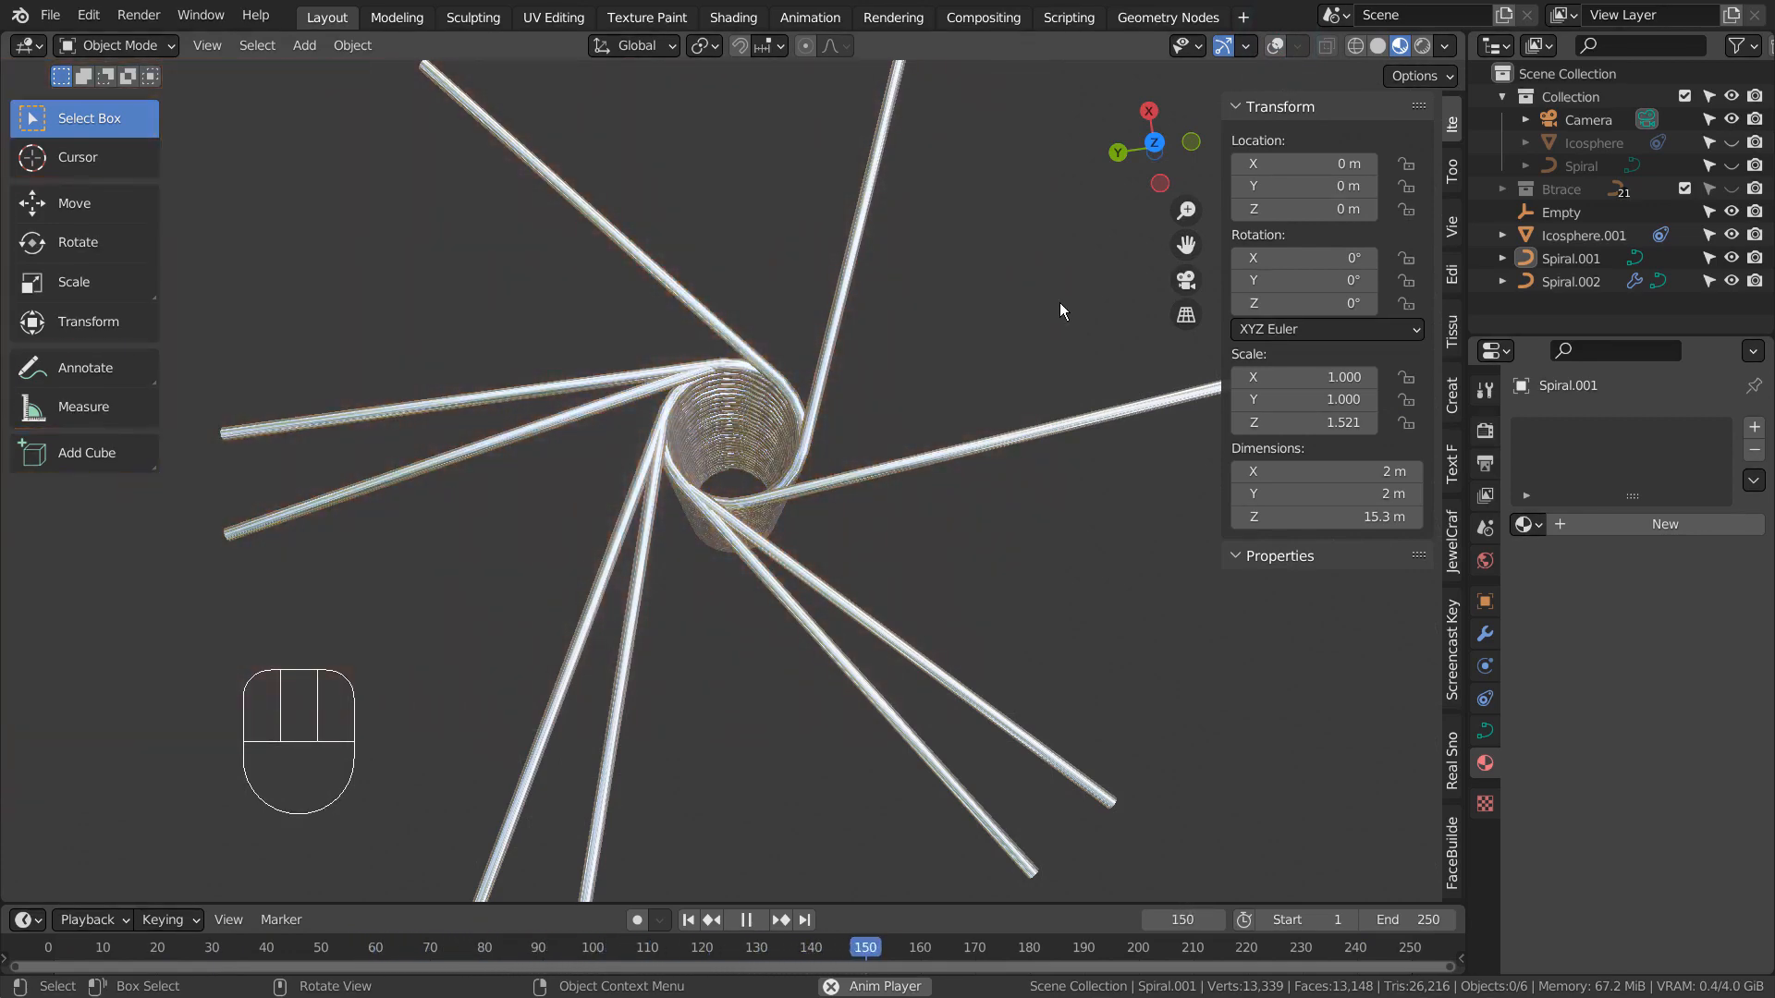
Step: Maximize the 3D viewport and hide its sidebar and toolbar for an unobstructed animation preview
{"action": "key", "text": "ctrl+space"}
{"action": "key", "text": "n"}
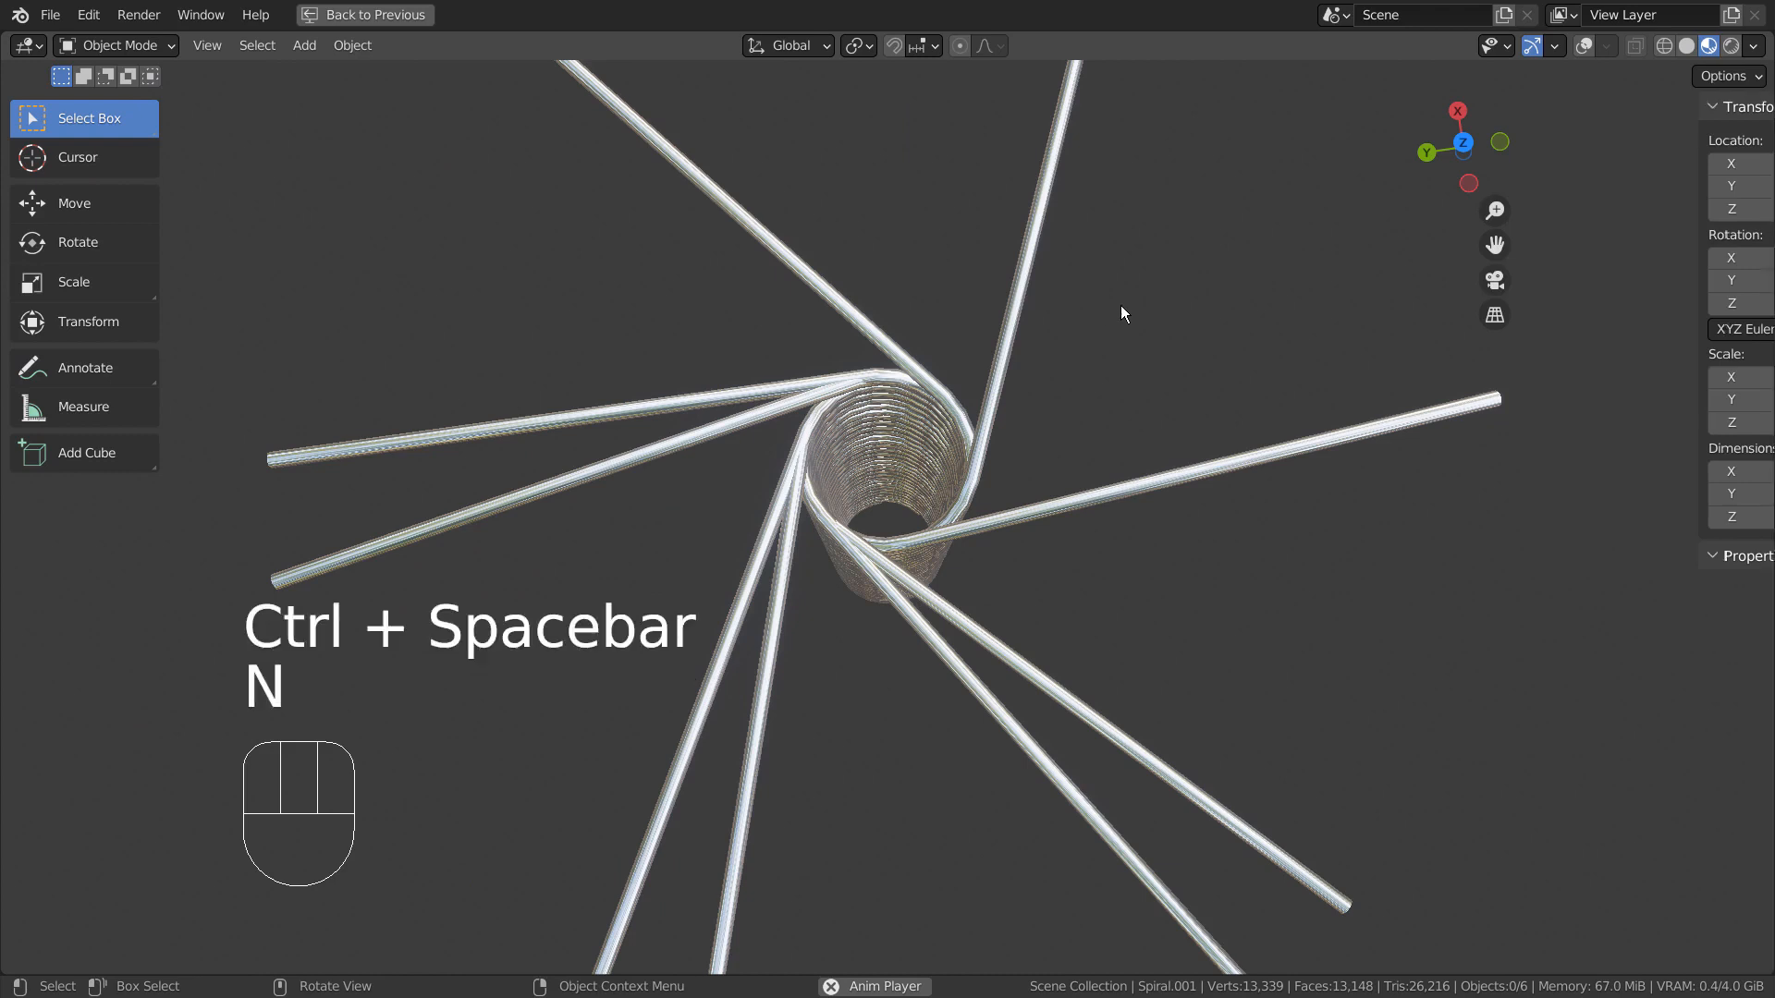
{"action": "key", "text": "t"}
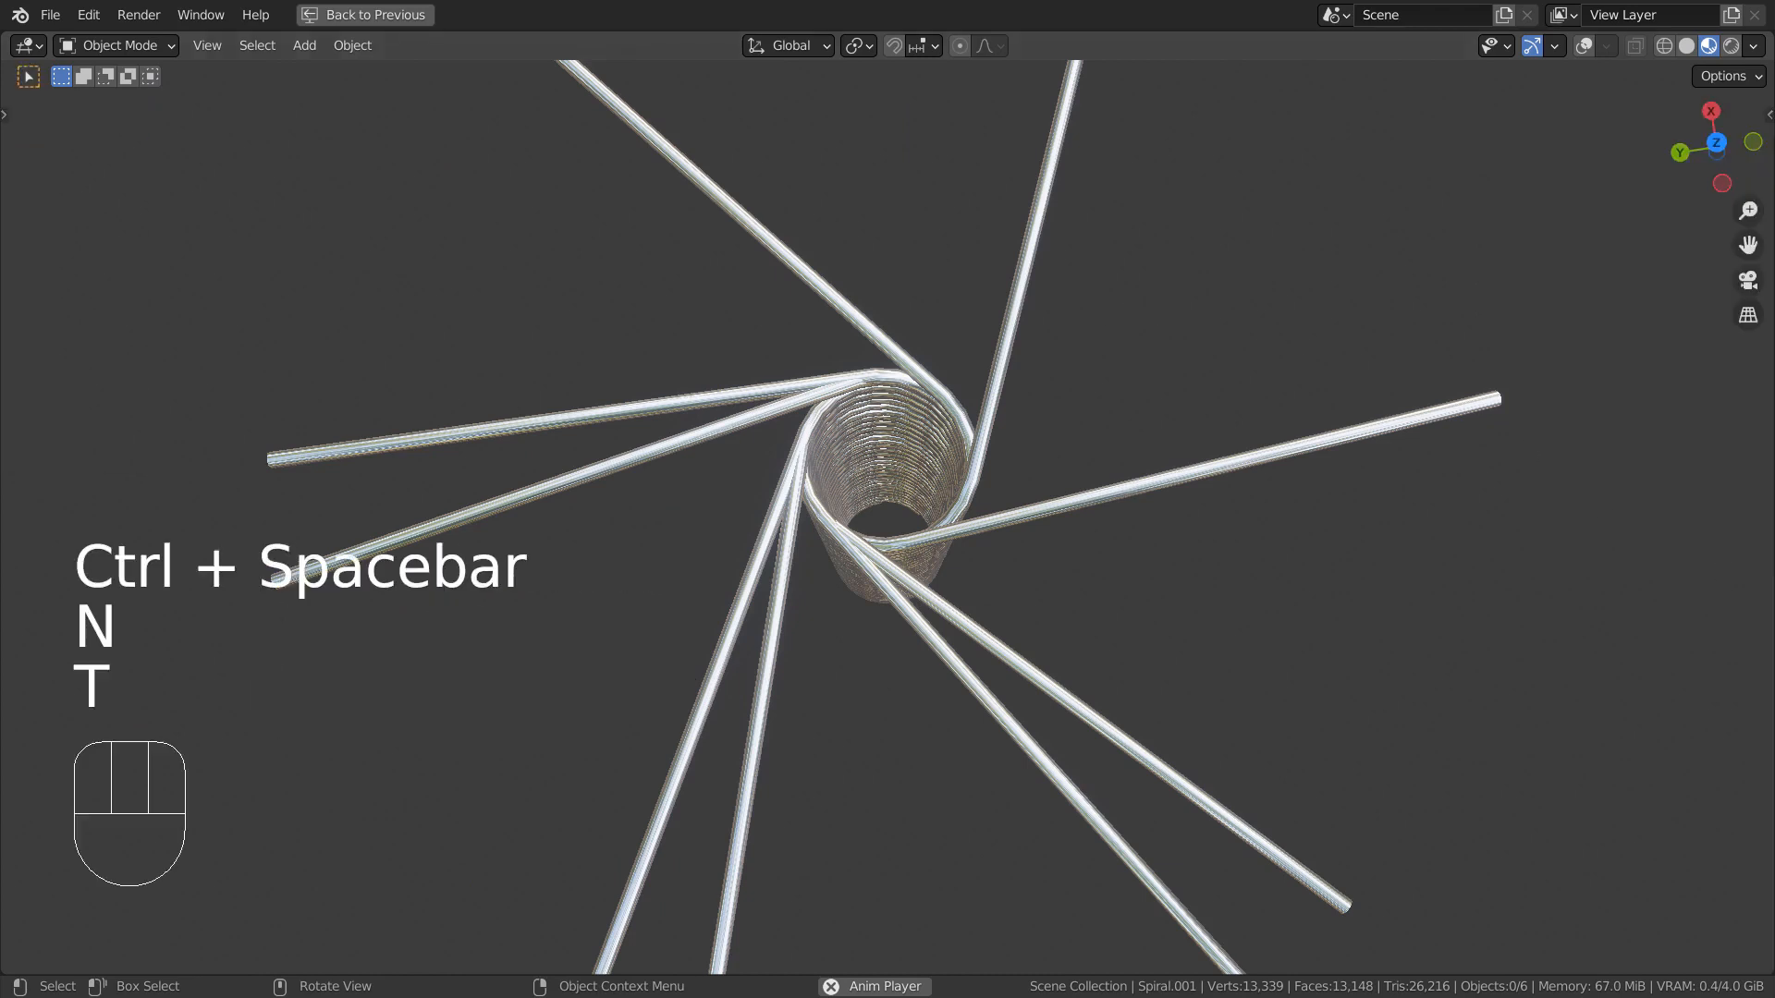